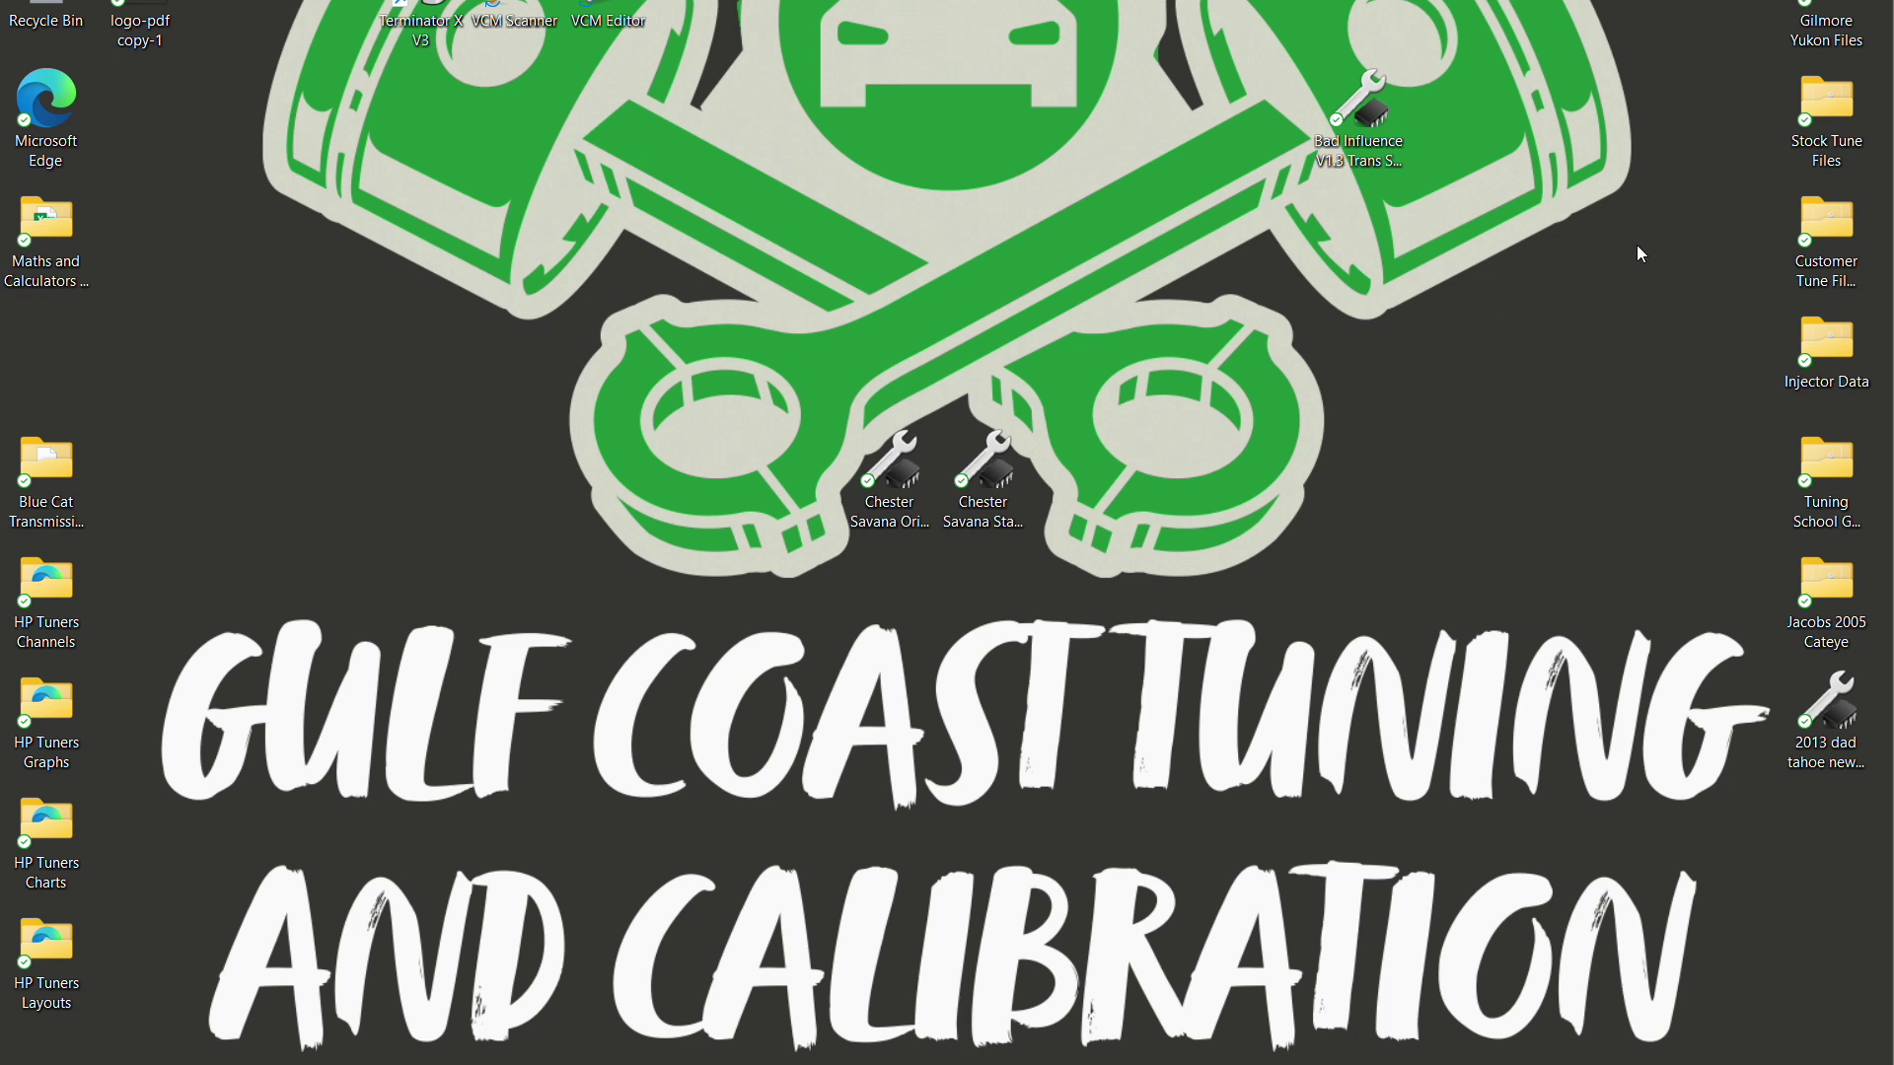
Open '2004 GMC Yukon 5.3 BONE STOCK FILE' from the Stock Tune Files folder.
{"action": "double_click", "coordinate": [1812, 96]}
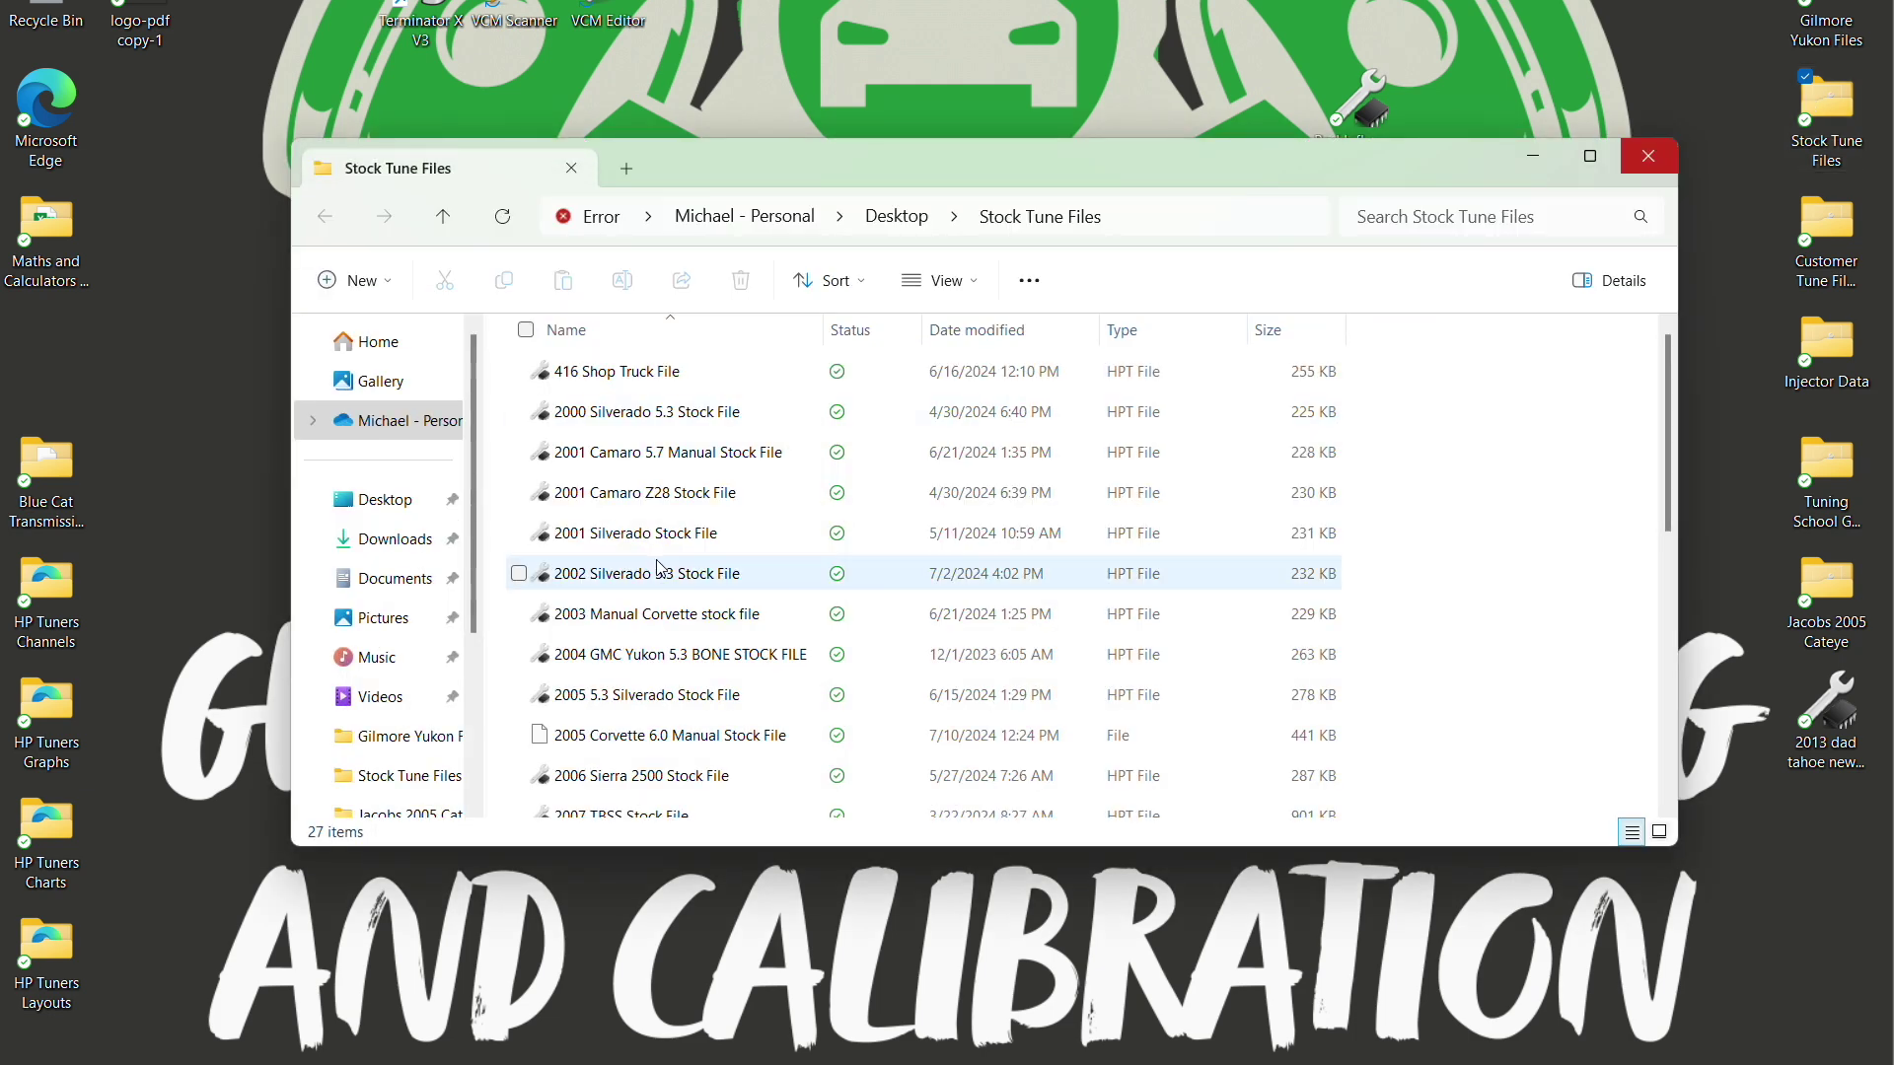
{"action": "left_click", "coordinate": [651, 665]}
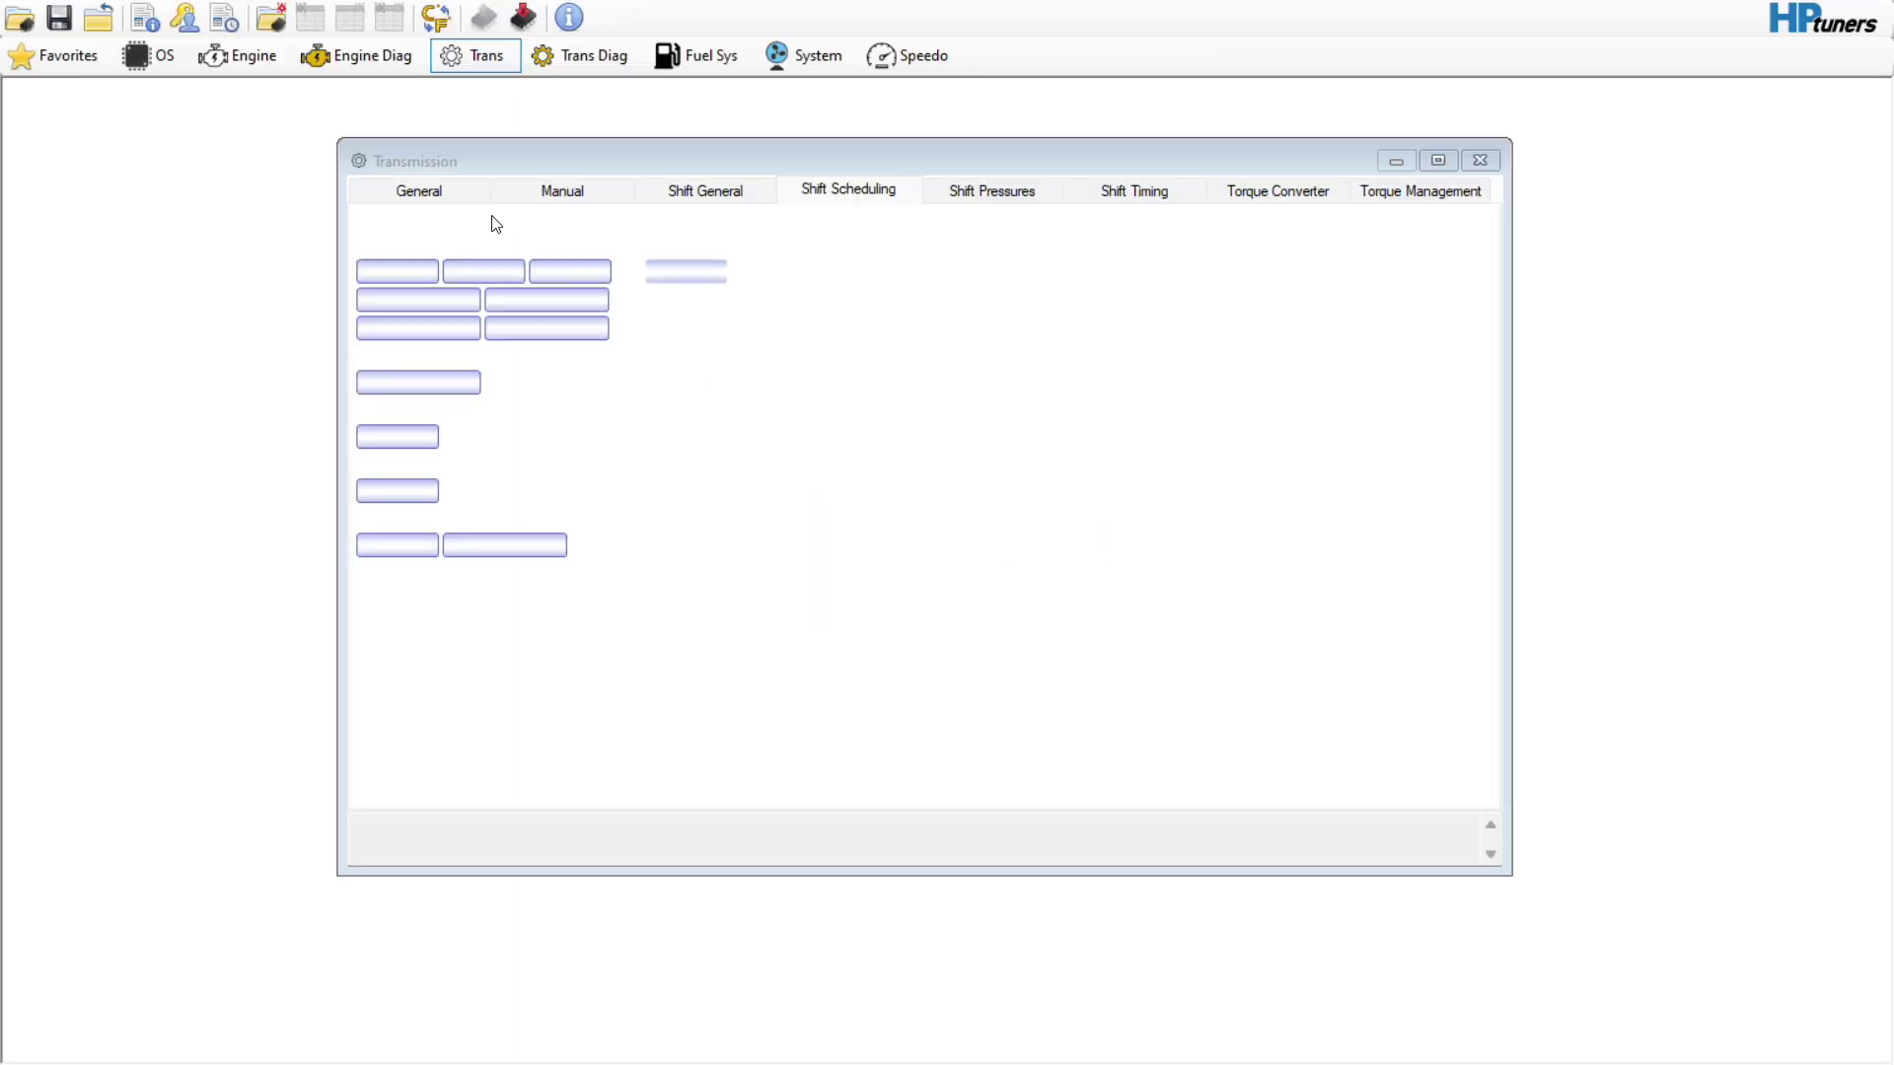
Browse the General, Trans Diag and Manual C.A.G.S. pages, ending on Shift General (Class 2).
{"action": "left_click", "coordinate": [451, 193]}
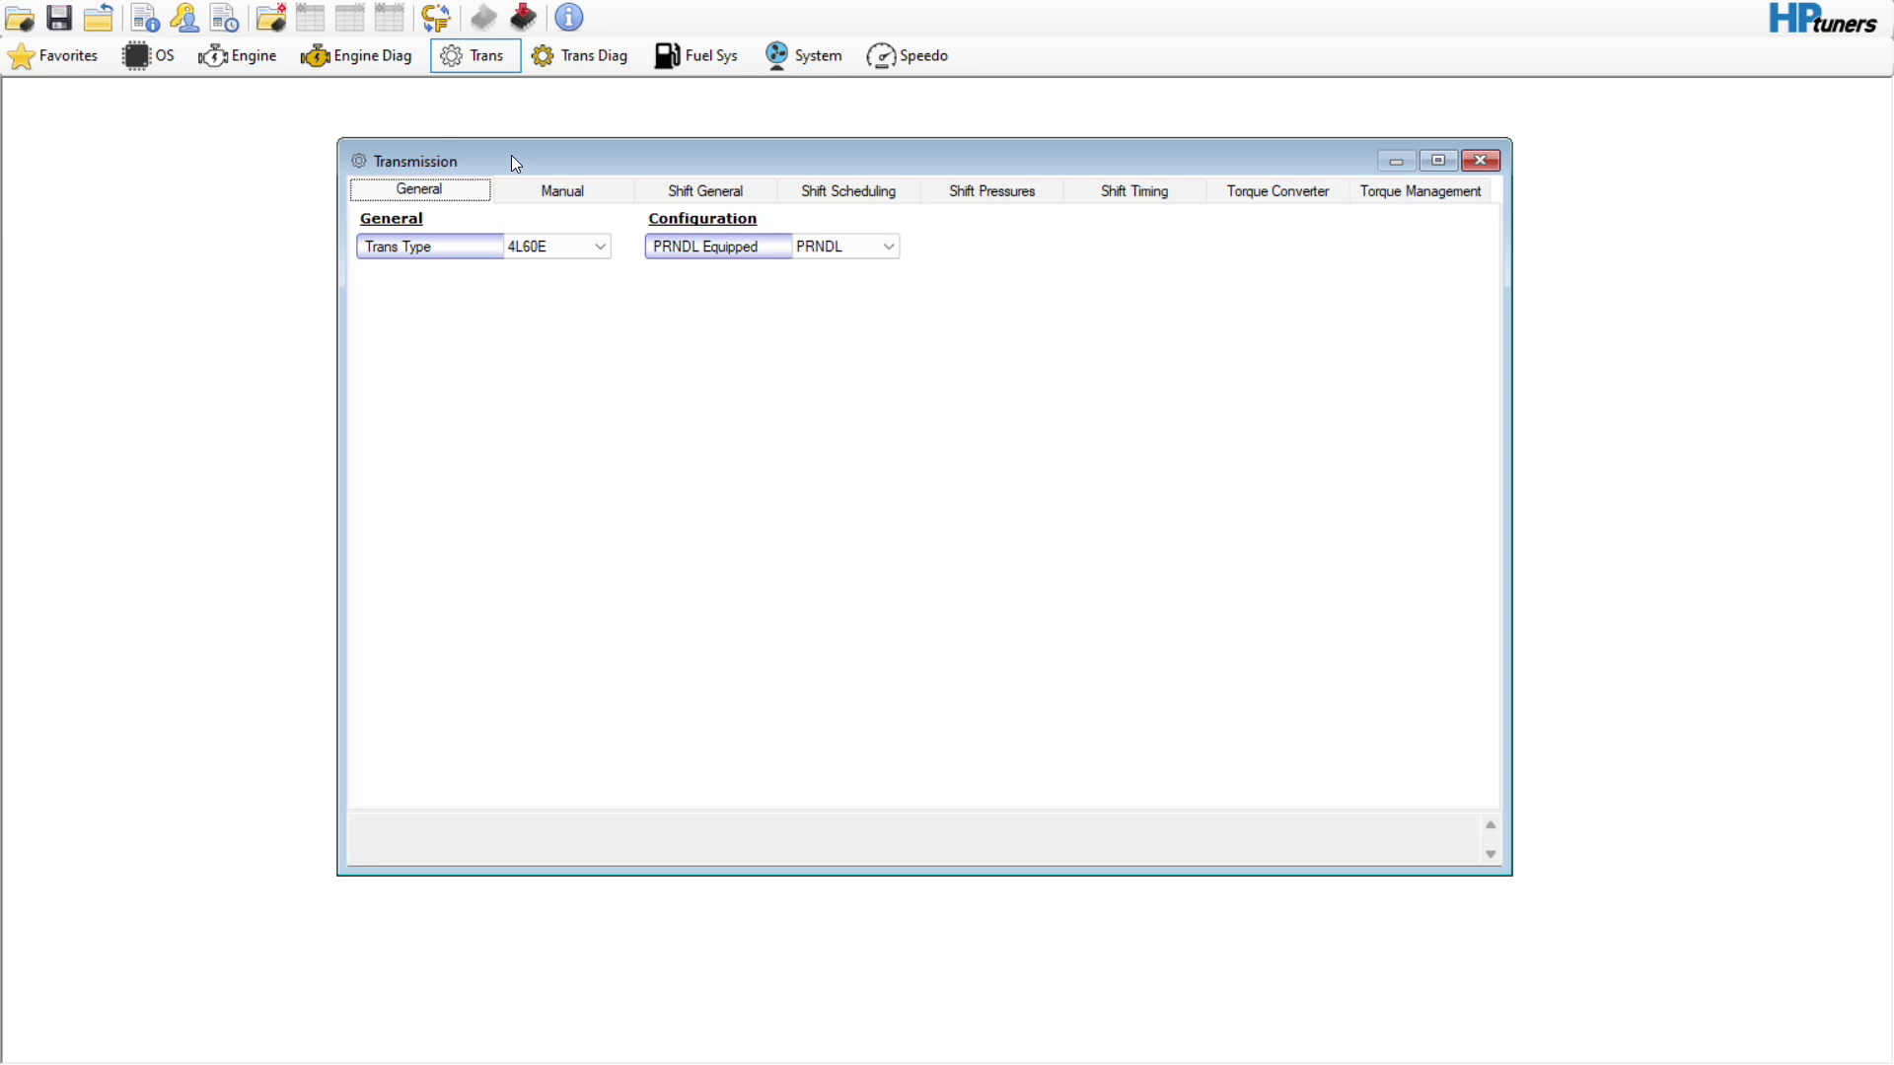
{"action": "left_click", "coordinate": [570, 59]}
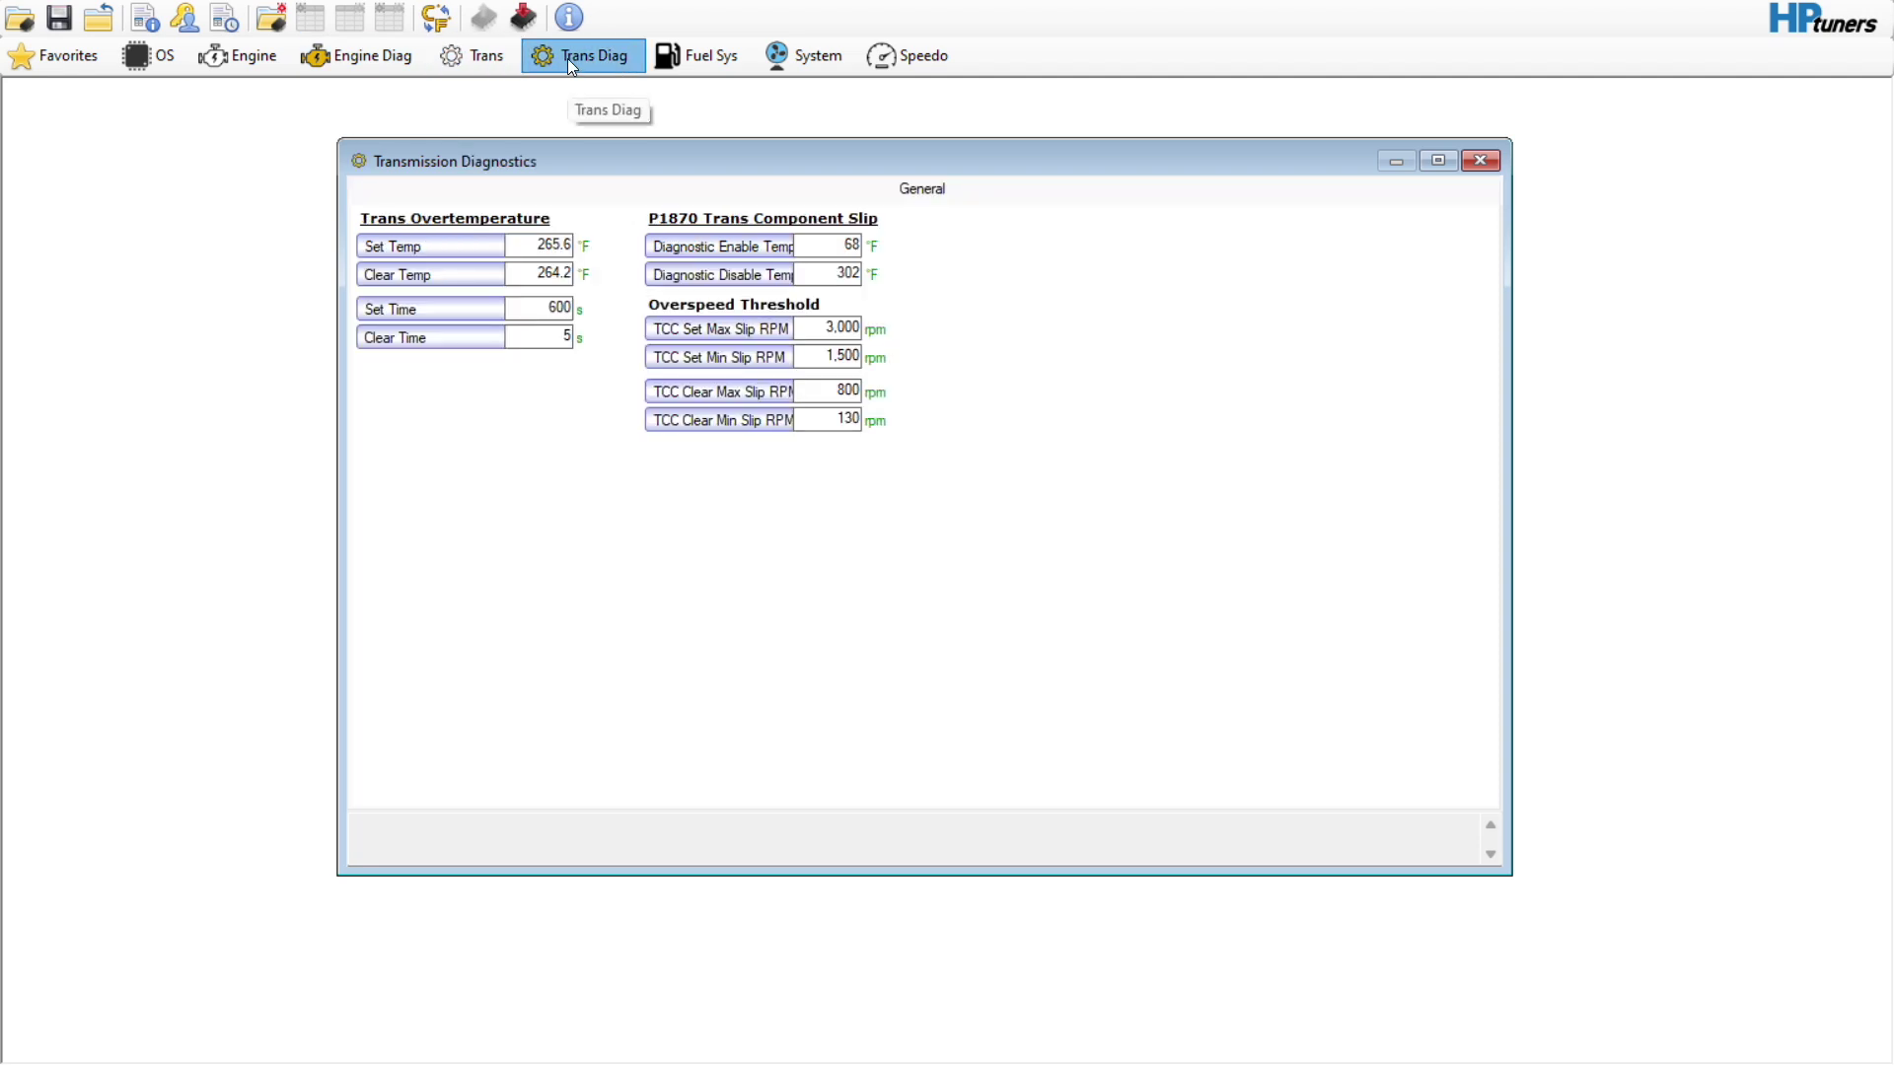
{"action": "left_click", "coordinate": [511, 67]}
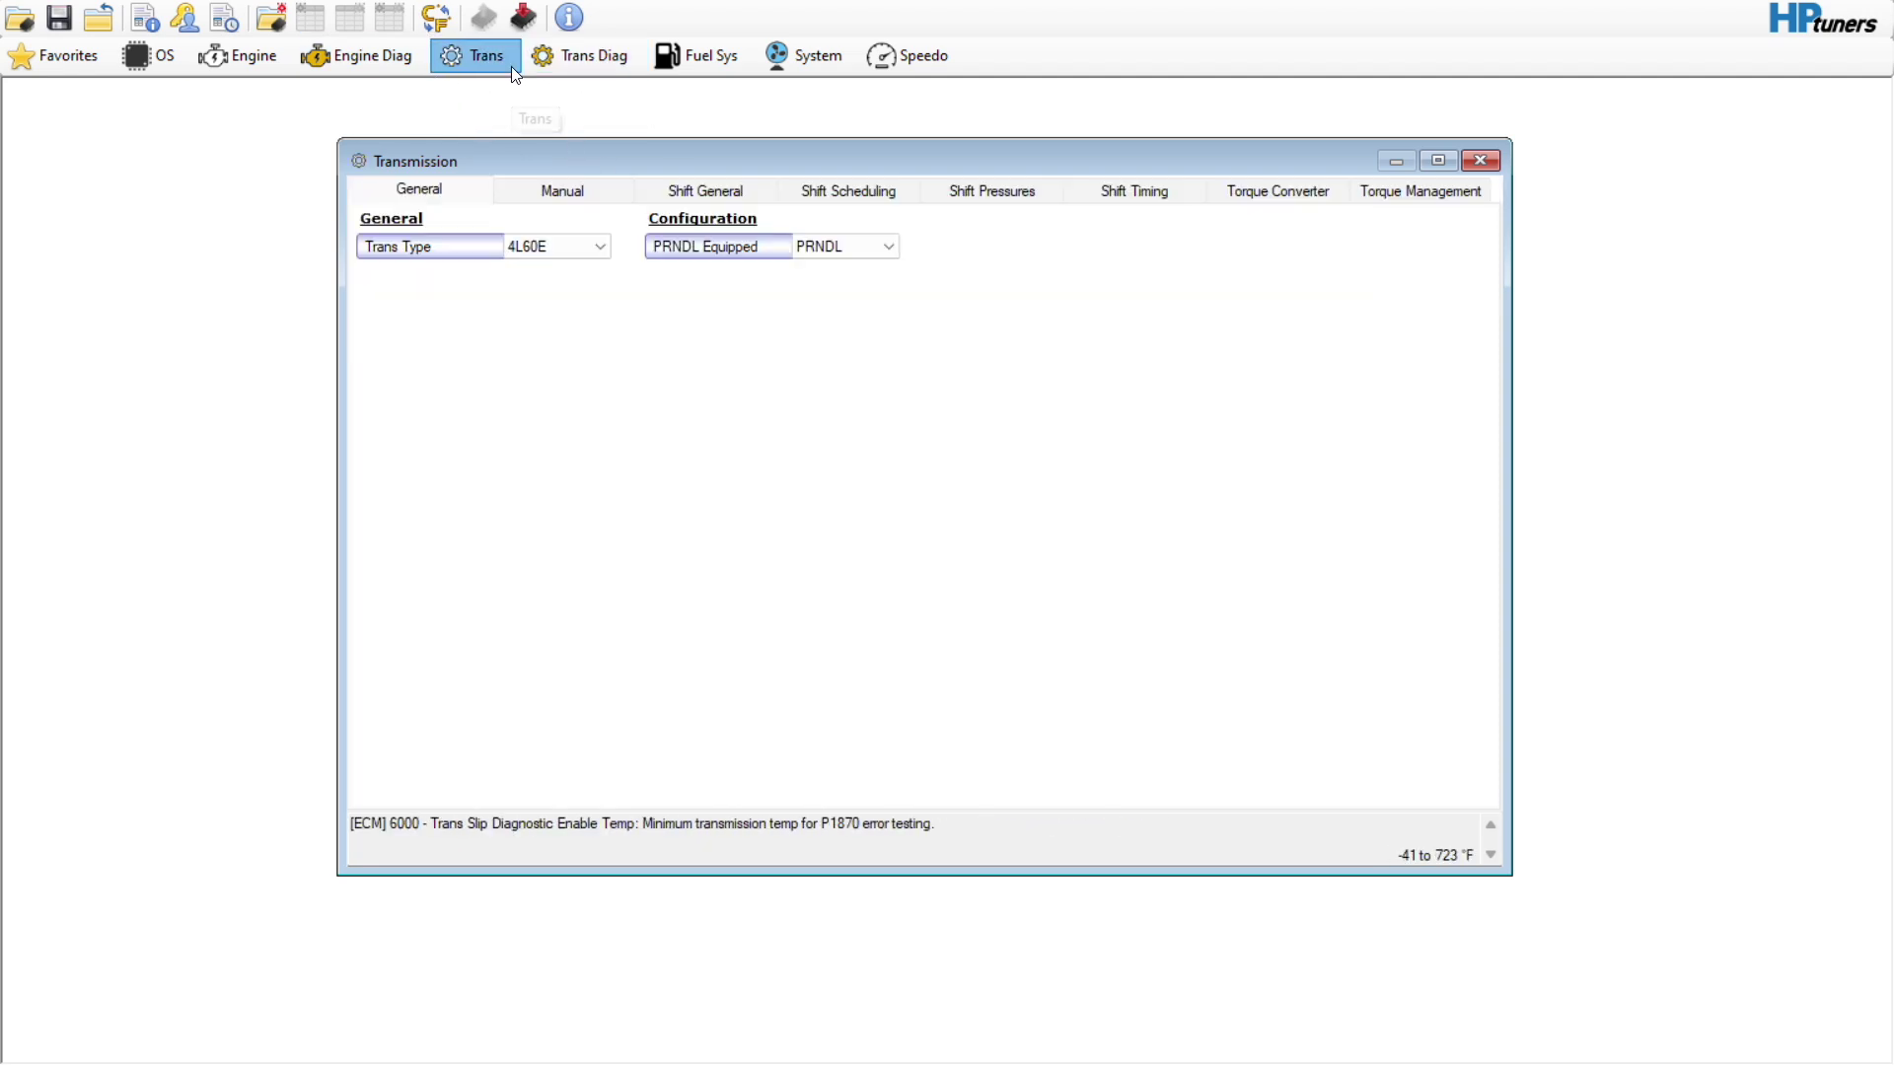
{"action": "left_click", "coordinate": [453, 190]}
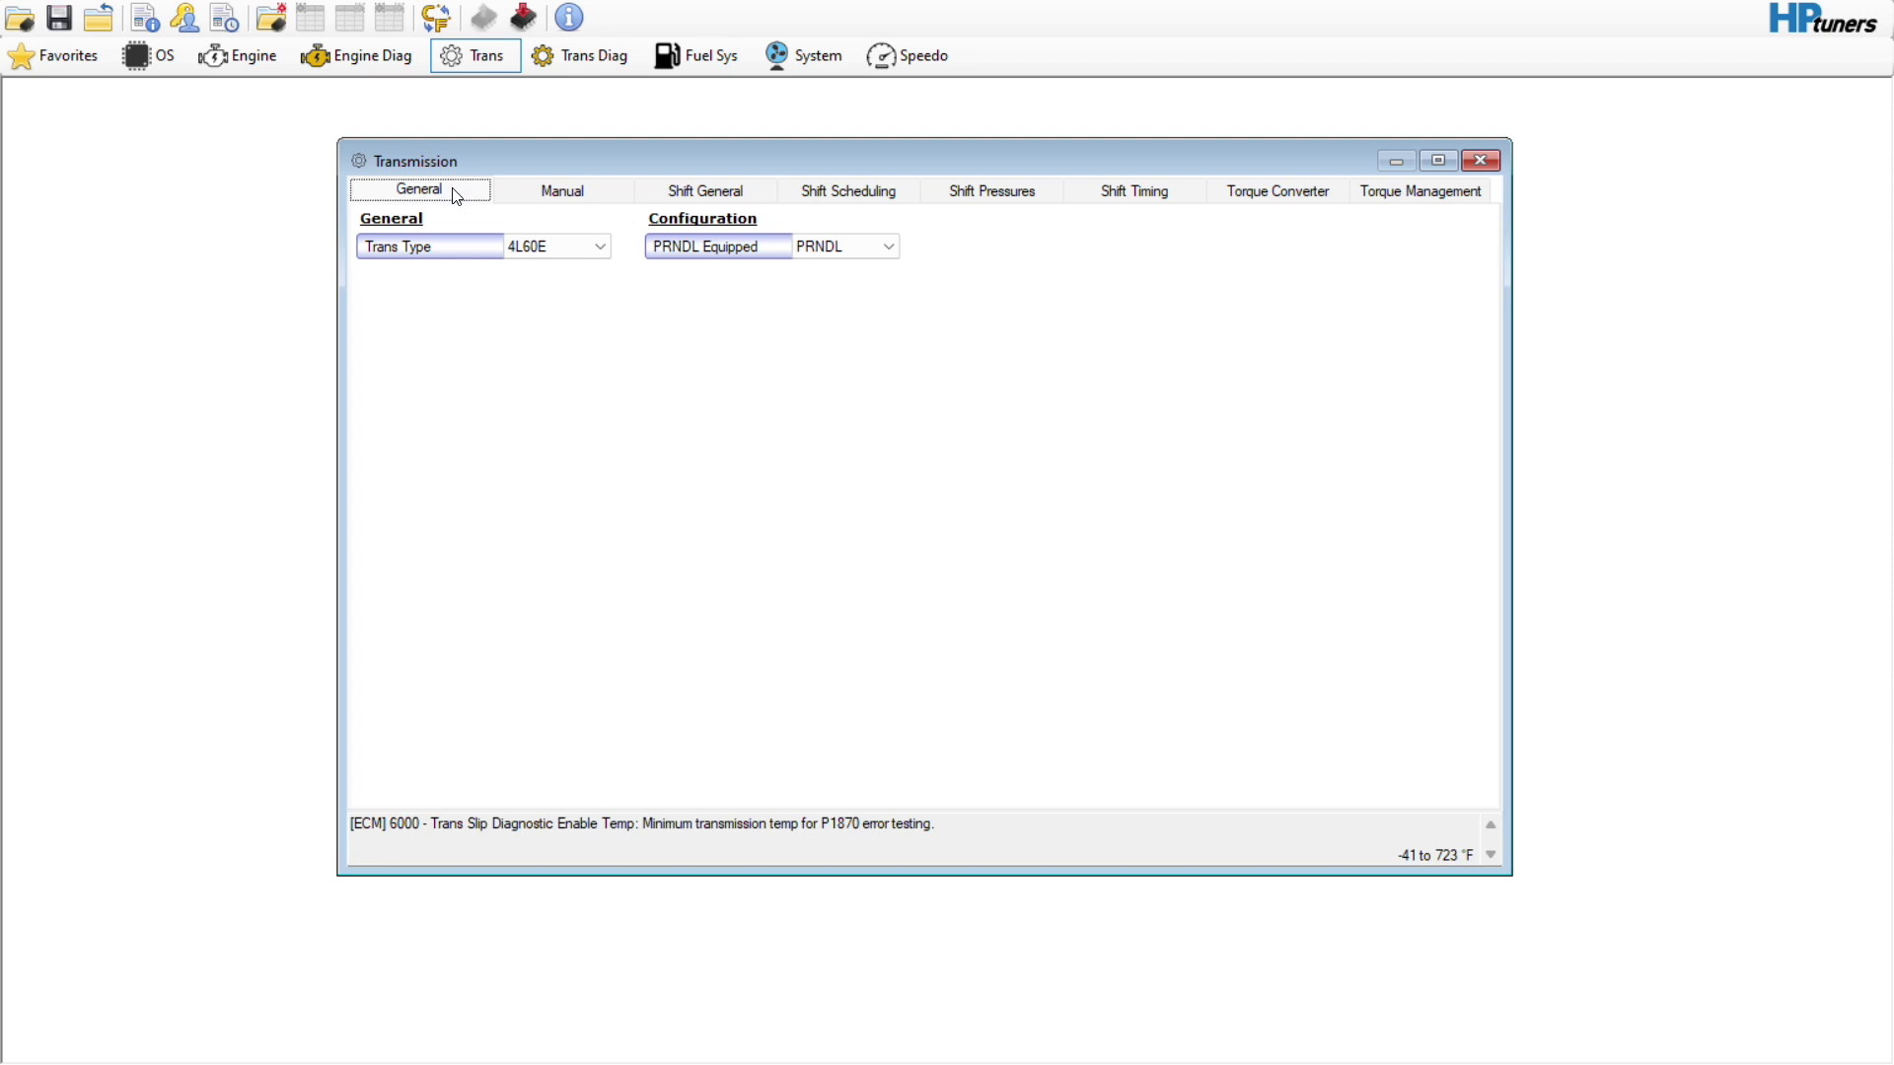
{"action": "left_click", "coordinate": [554, 200]}
{"action": "left_click", "coordinate": [527, 249]}
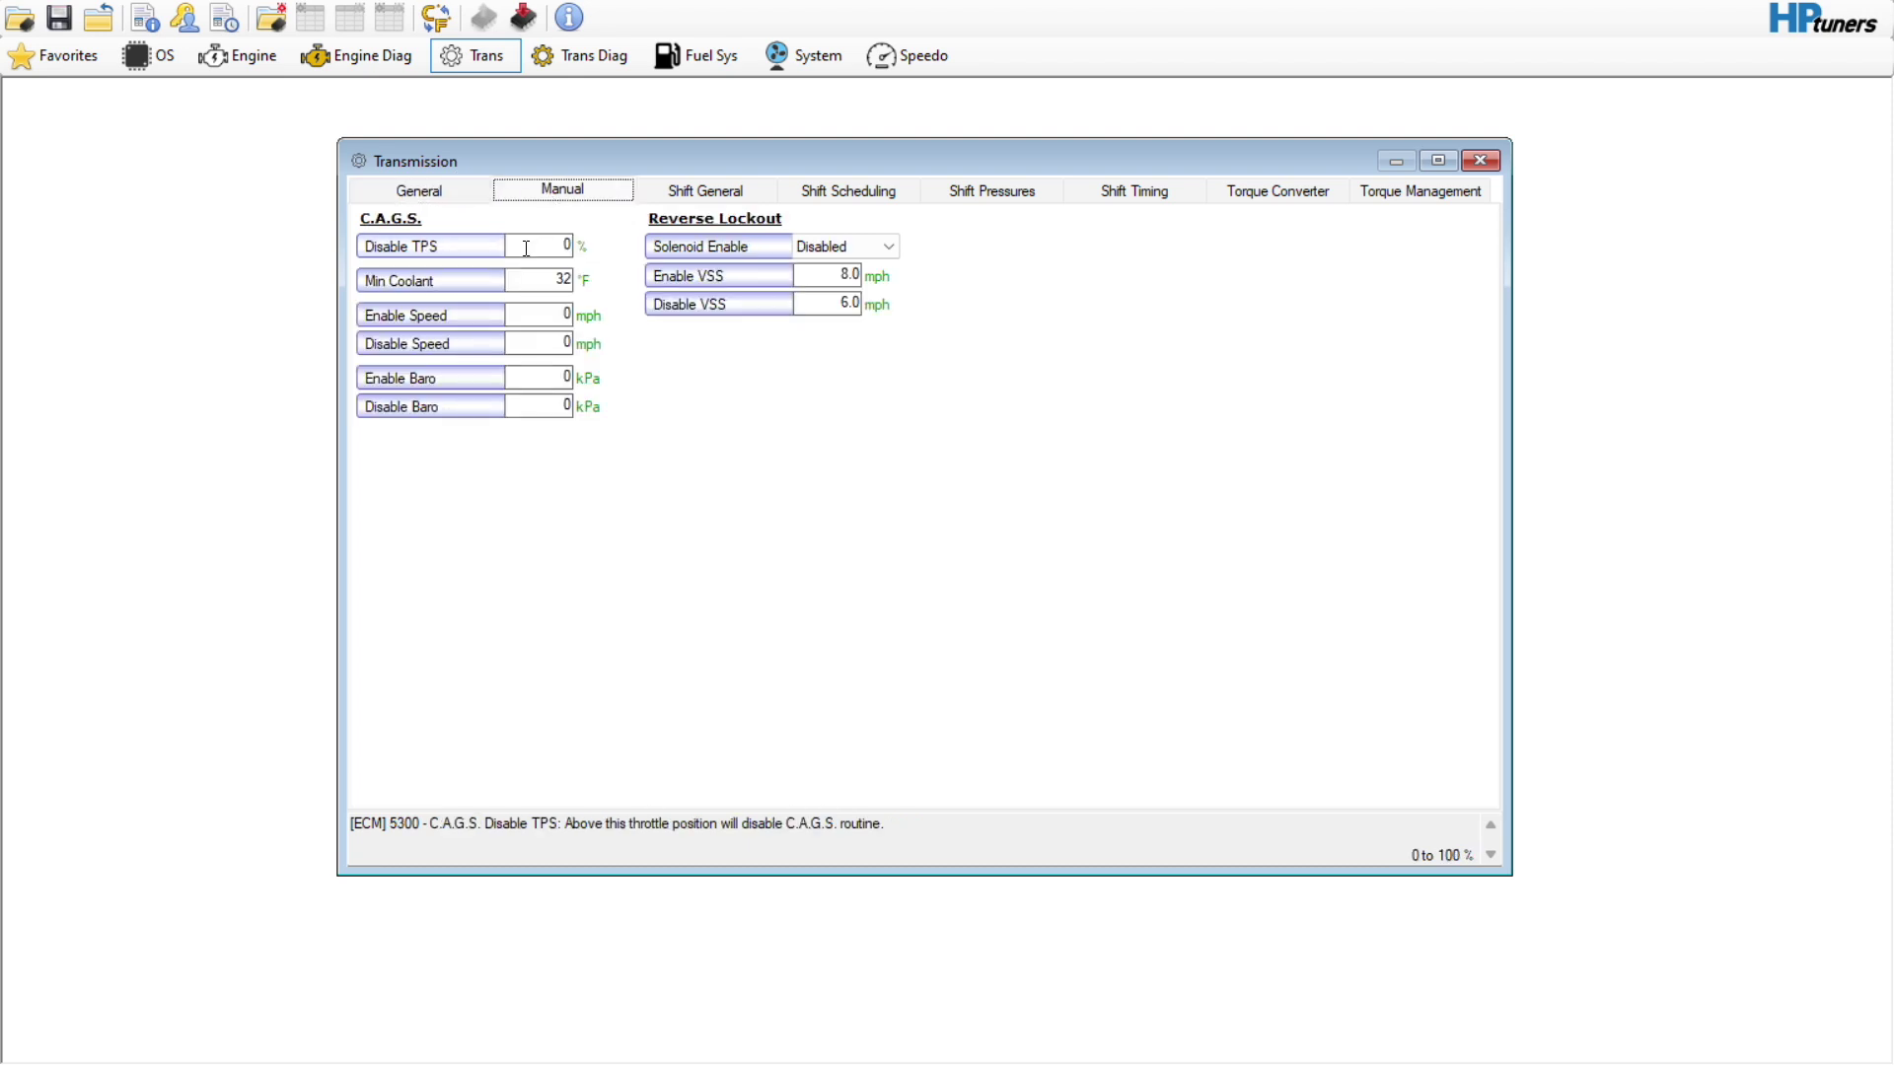
{"action": "left_click", "coordinate": [527, 248]}
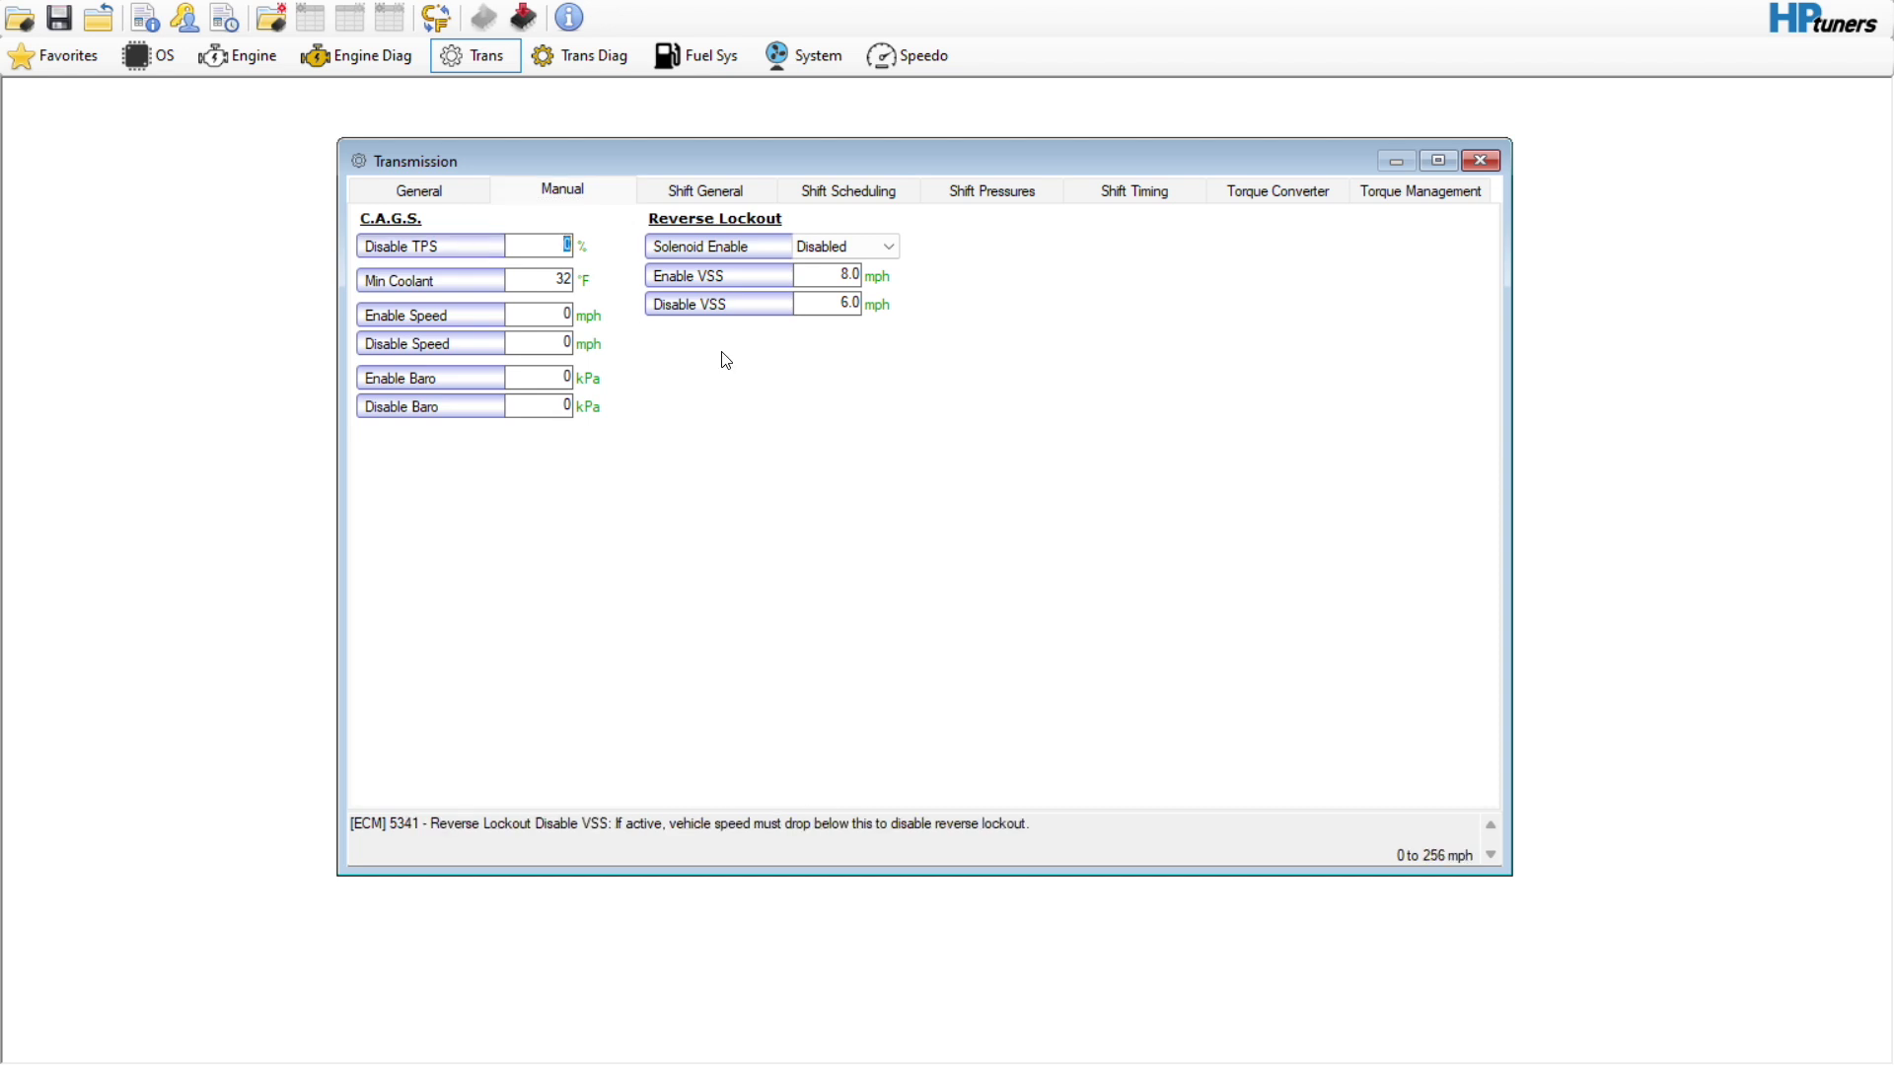
{"action": "left_click", "coordinate": [674, 196]}
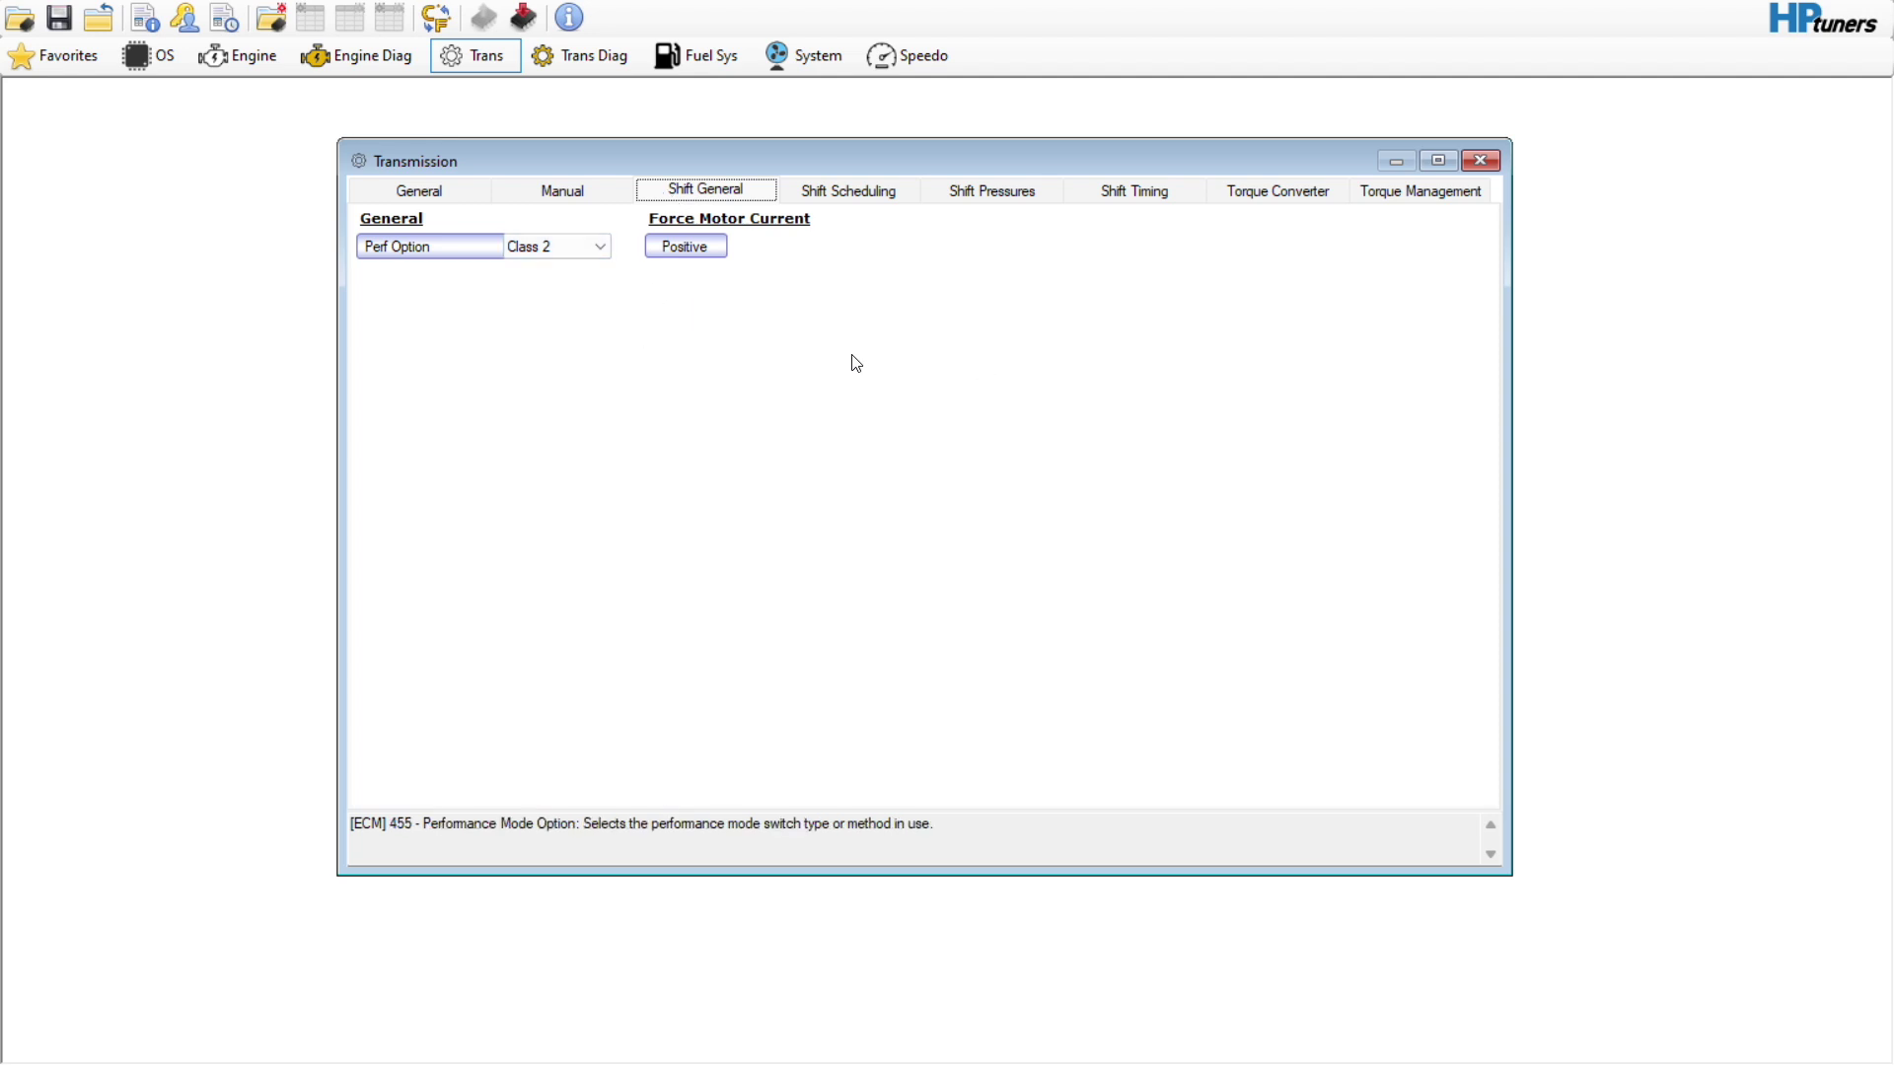
Open the Normal Torque Reduction vs. Torque vs. Shift table under Torque Management and select all cells.
{"action": "left_click", "coordinate": [1420, 192]}
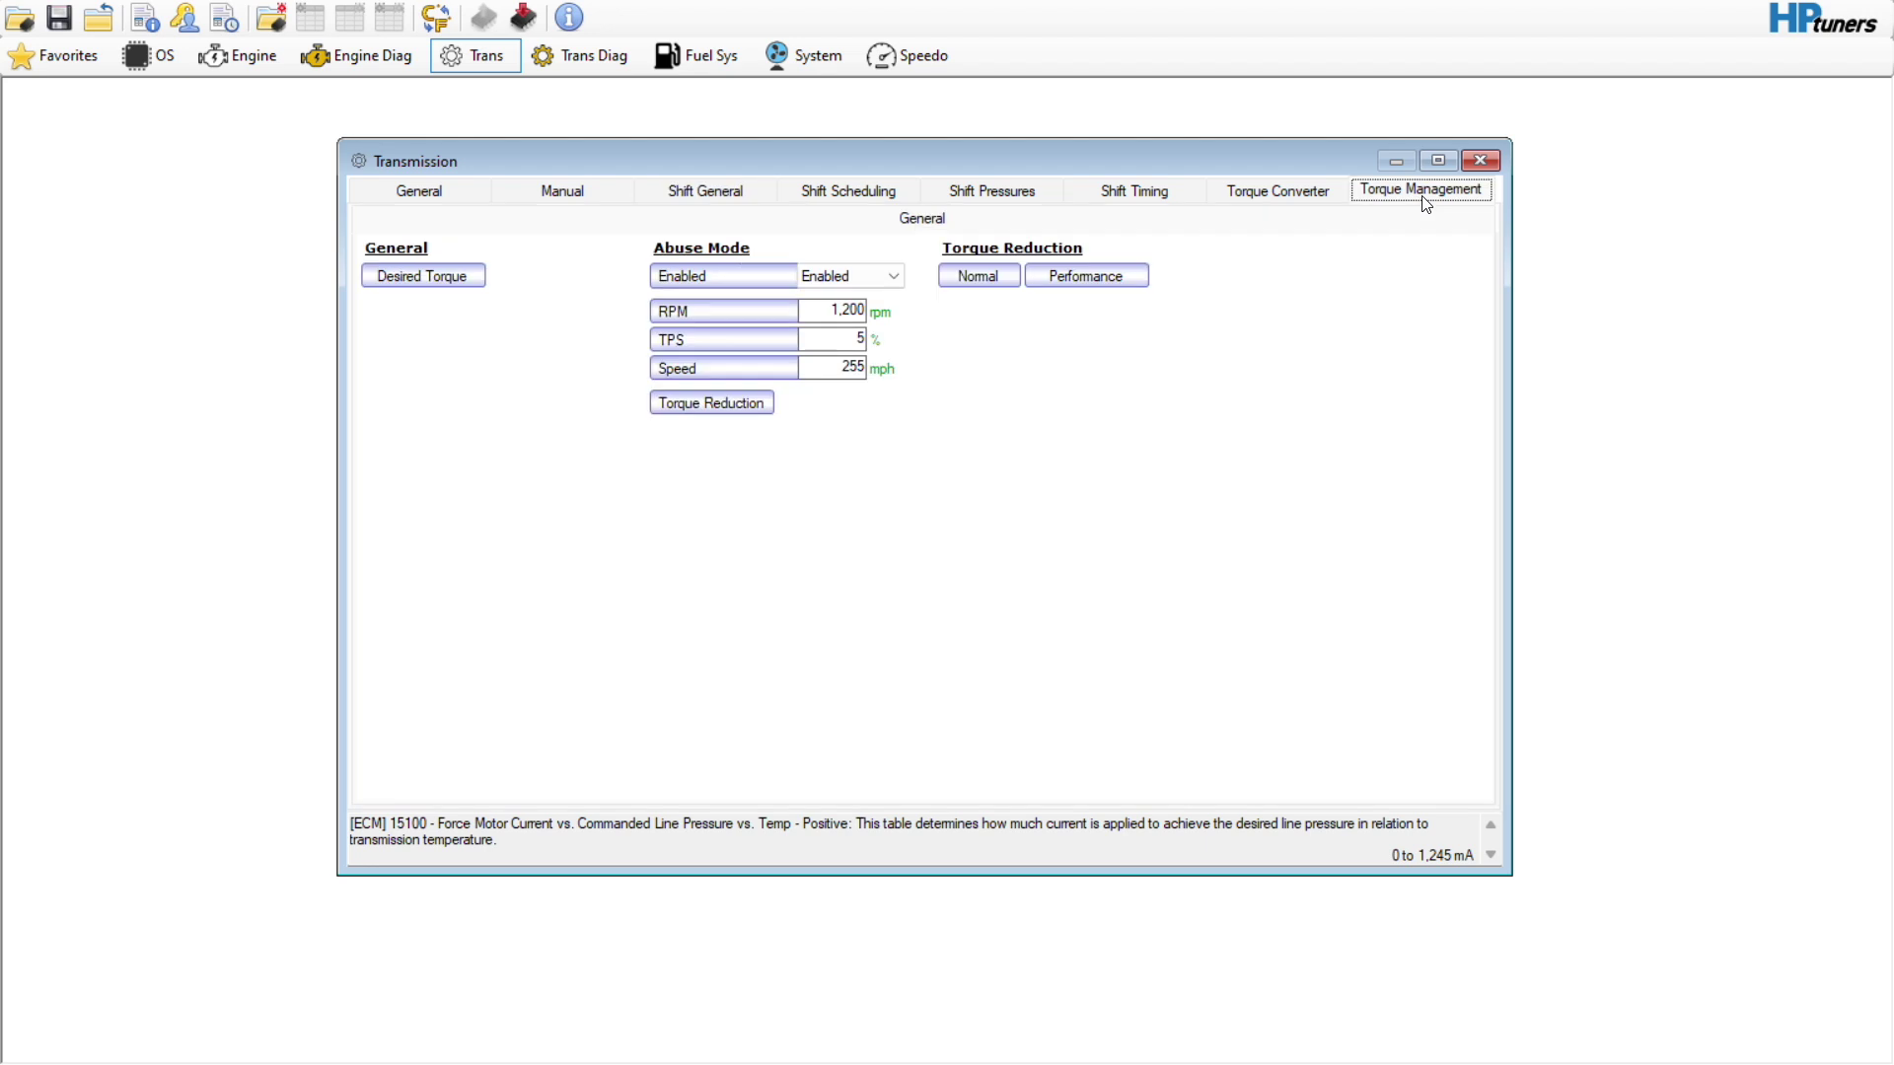
{"action": "left_click", "coordinate": [1011, 276]}
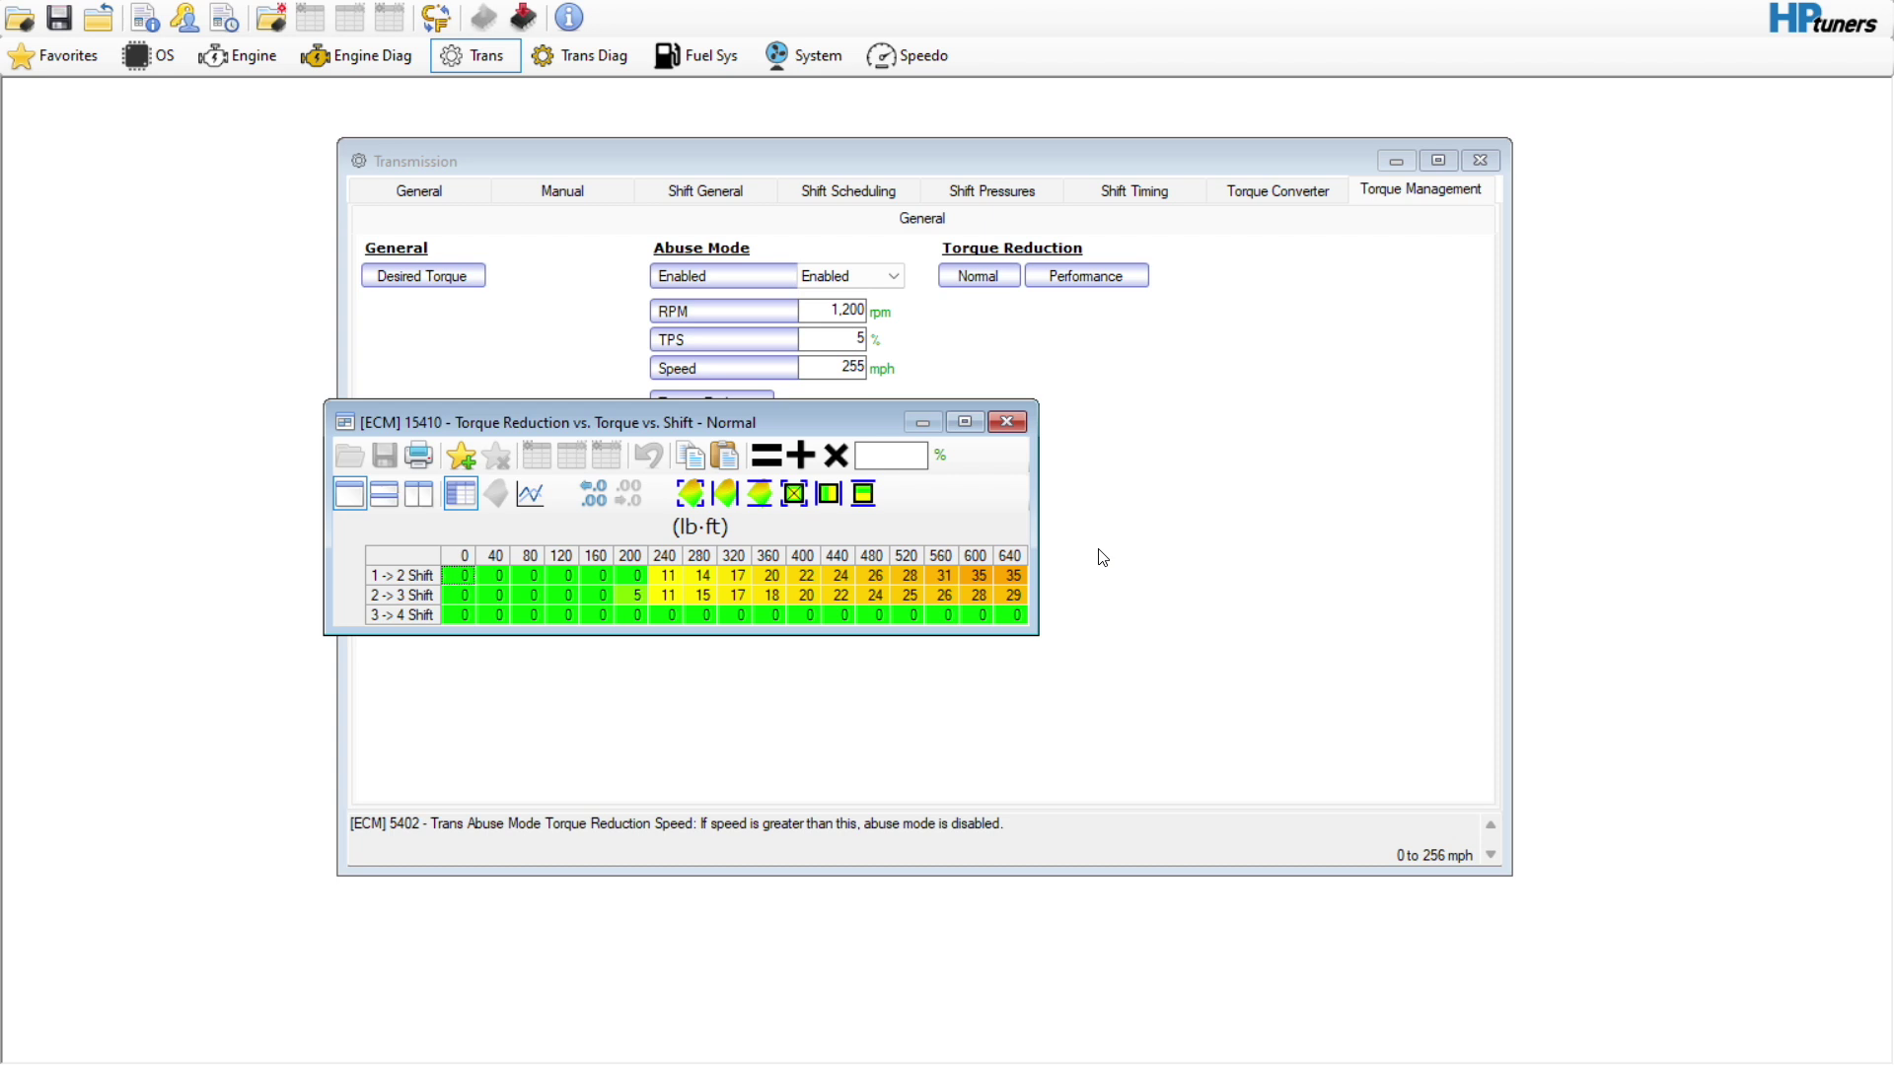
{"action": "left_click", "coordinate": [395, 559]}
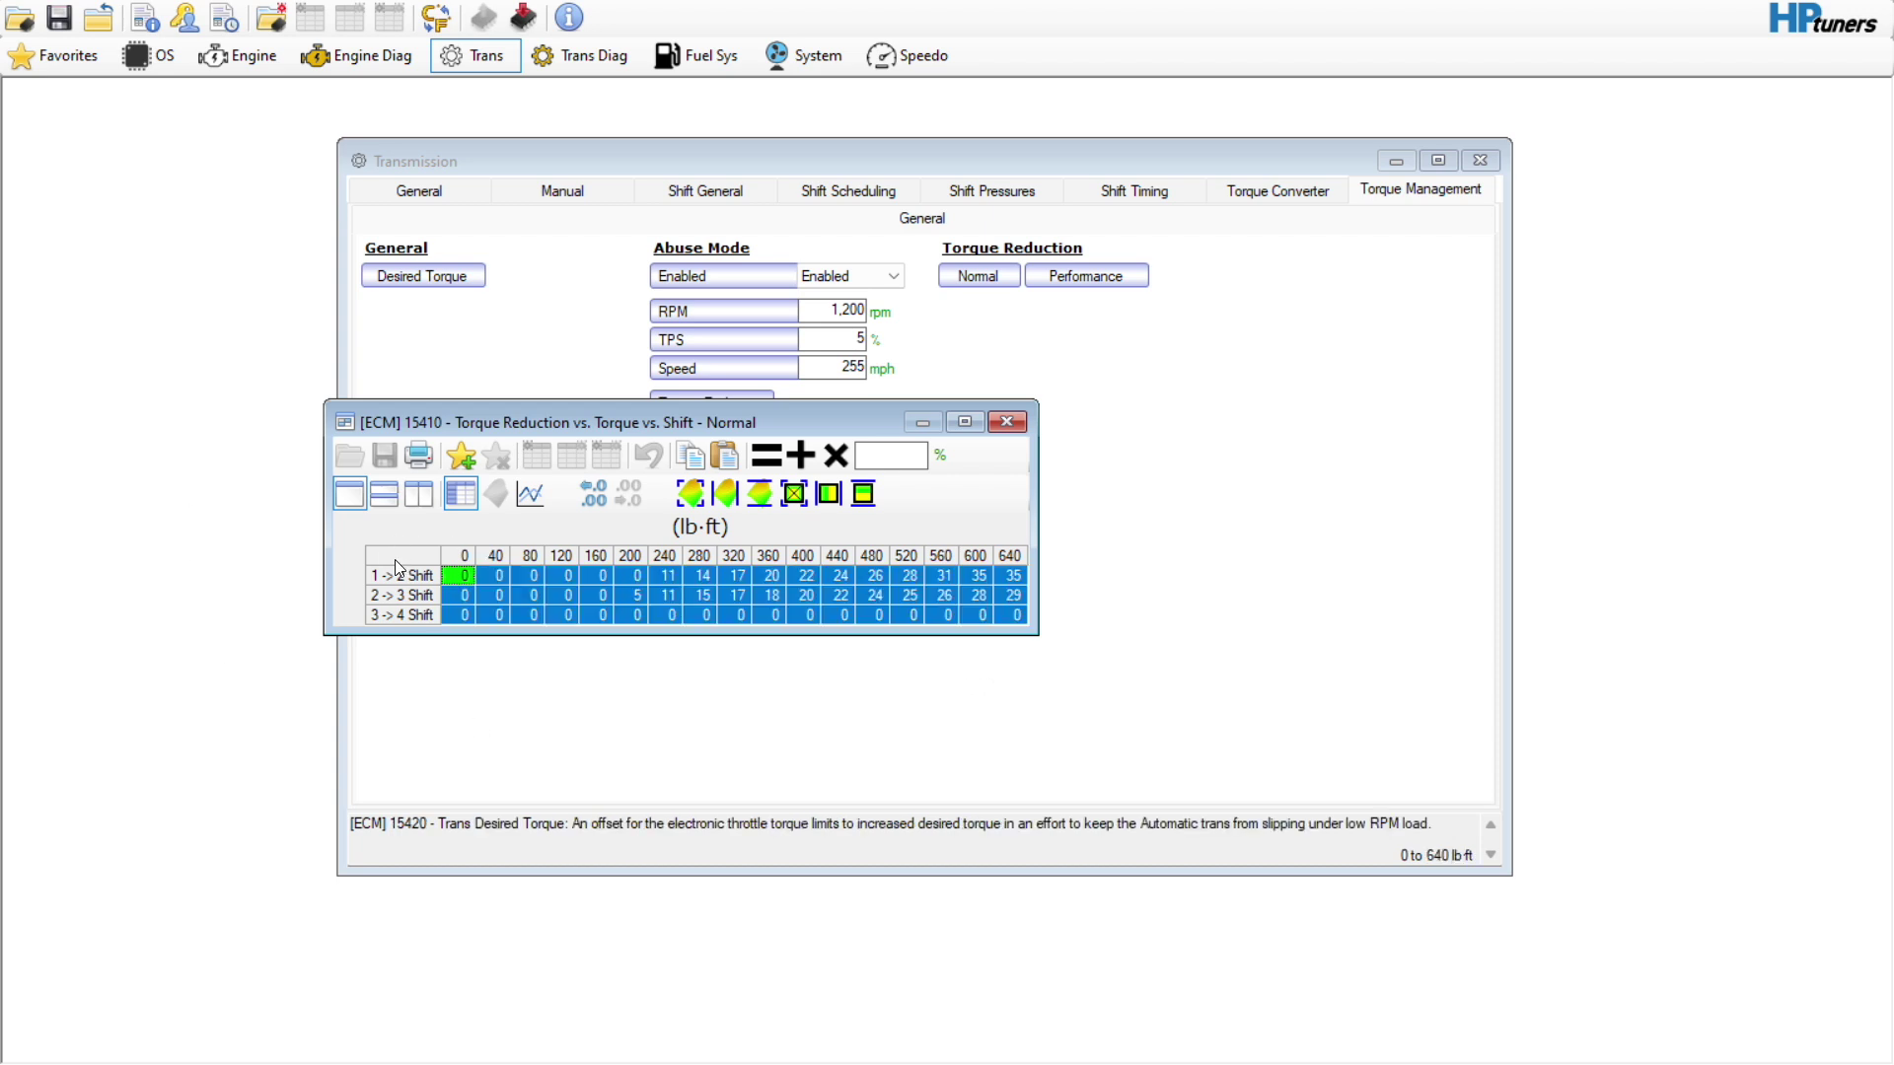
Trial-multiply the Normal torque reduction table by .5 and .75, undoing each.
{"action": "left_click", "coordinate": [900, 457]}
{"action": "type", "text": ".5"}
{"action": "left_click", "coordinate": [836, 455]}
{"action": "left_click", "coordinate": [804, 595]}
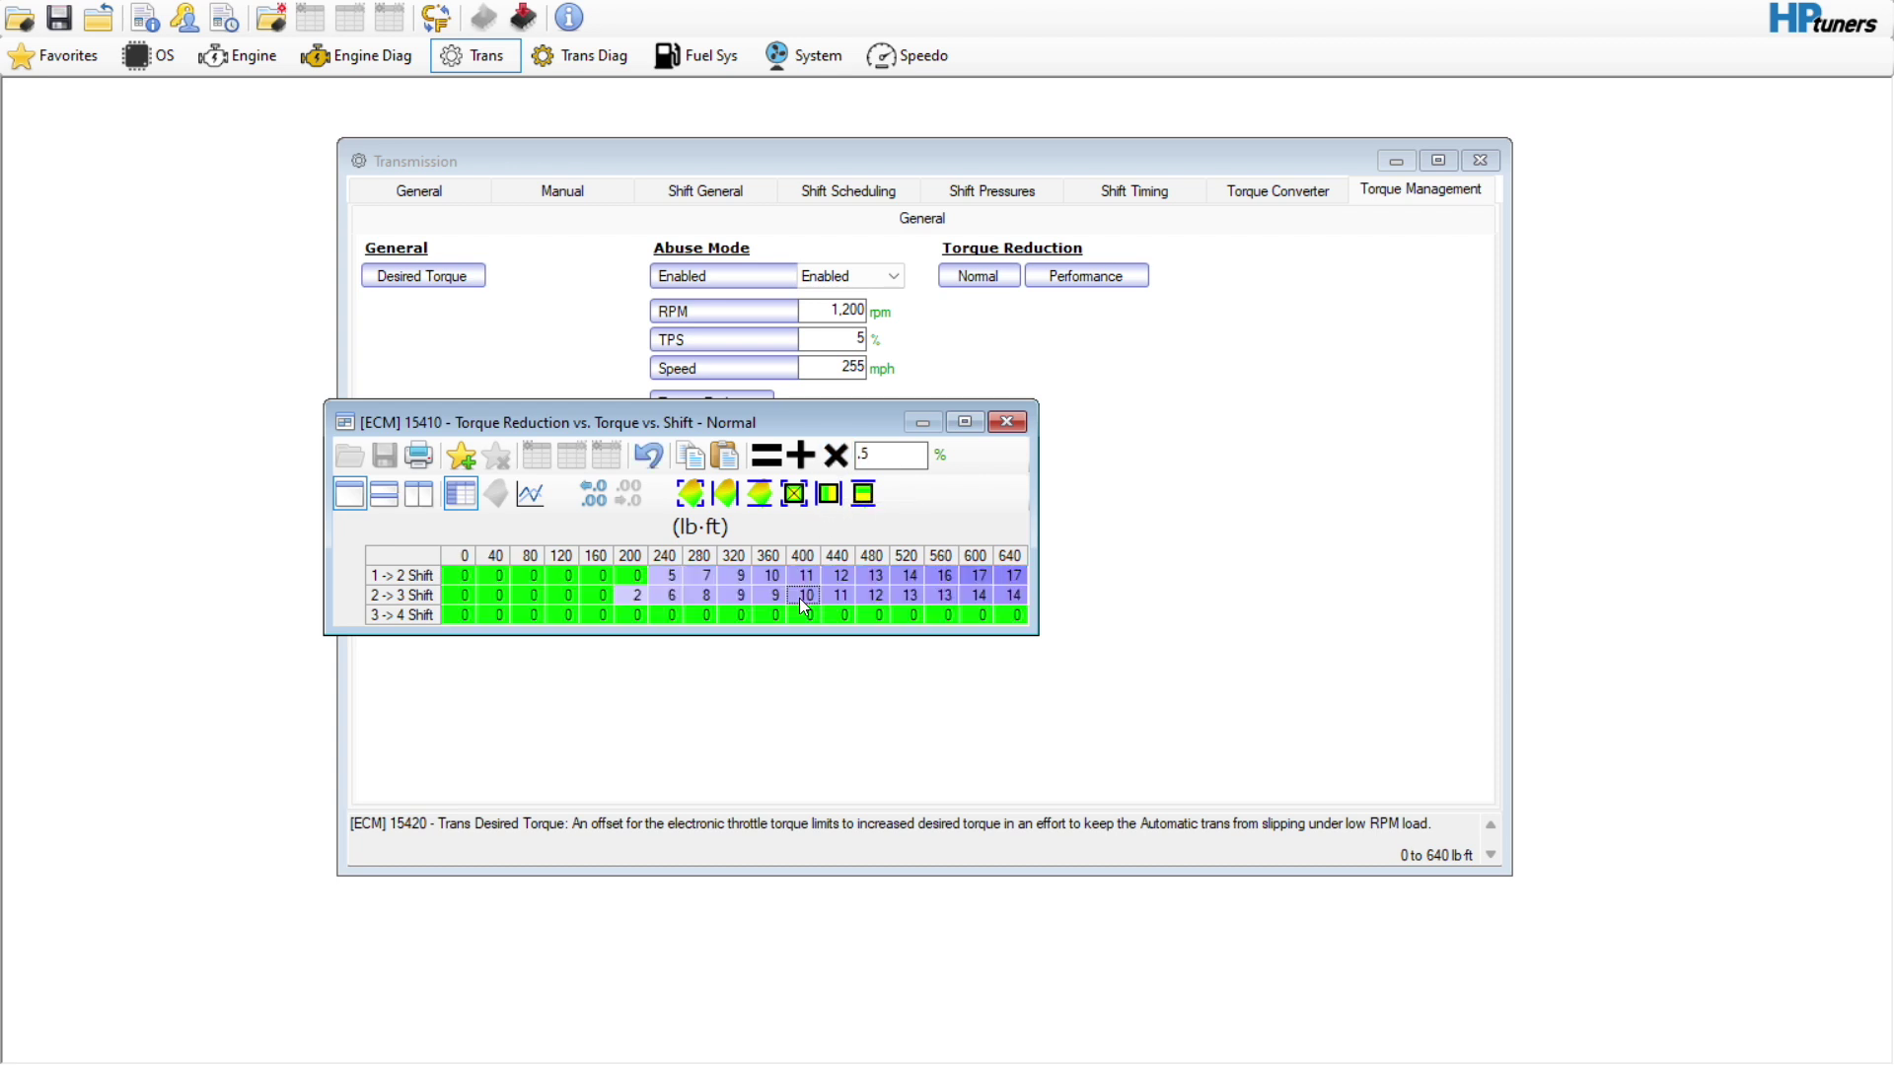
{"action": "left_click", "coordinate": [398, 553]}
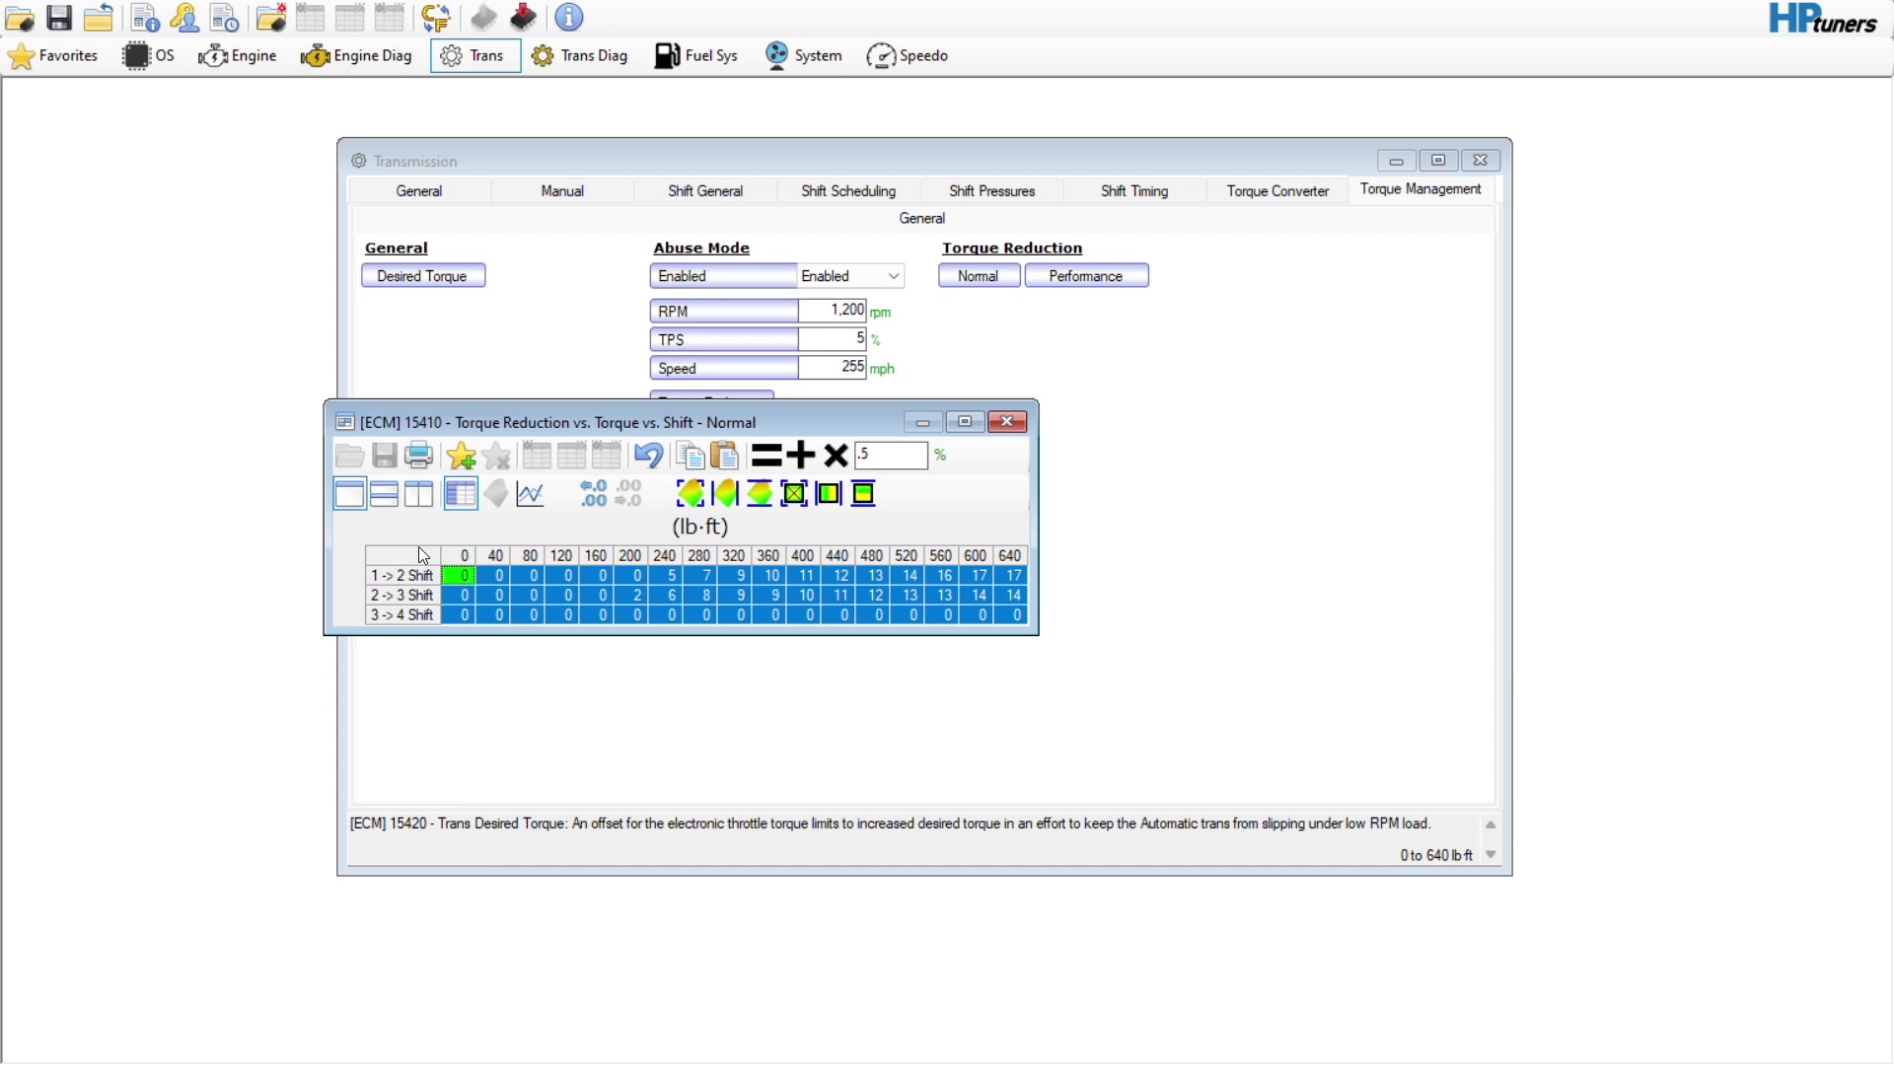
{"action": "left_click", "coordinate": [648, 455]}
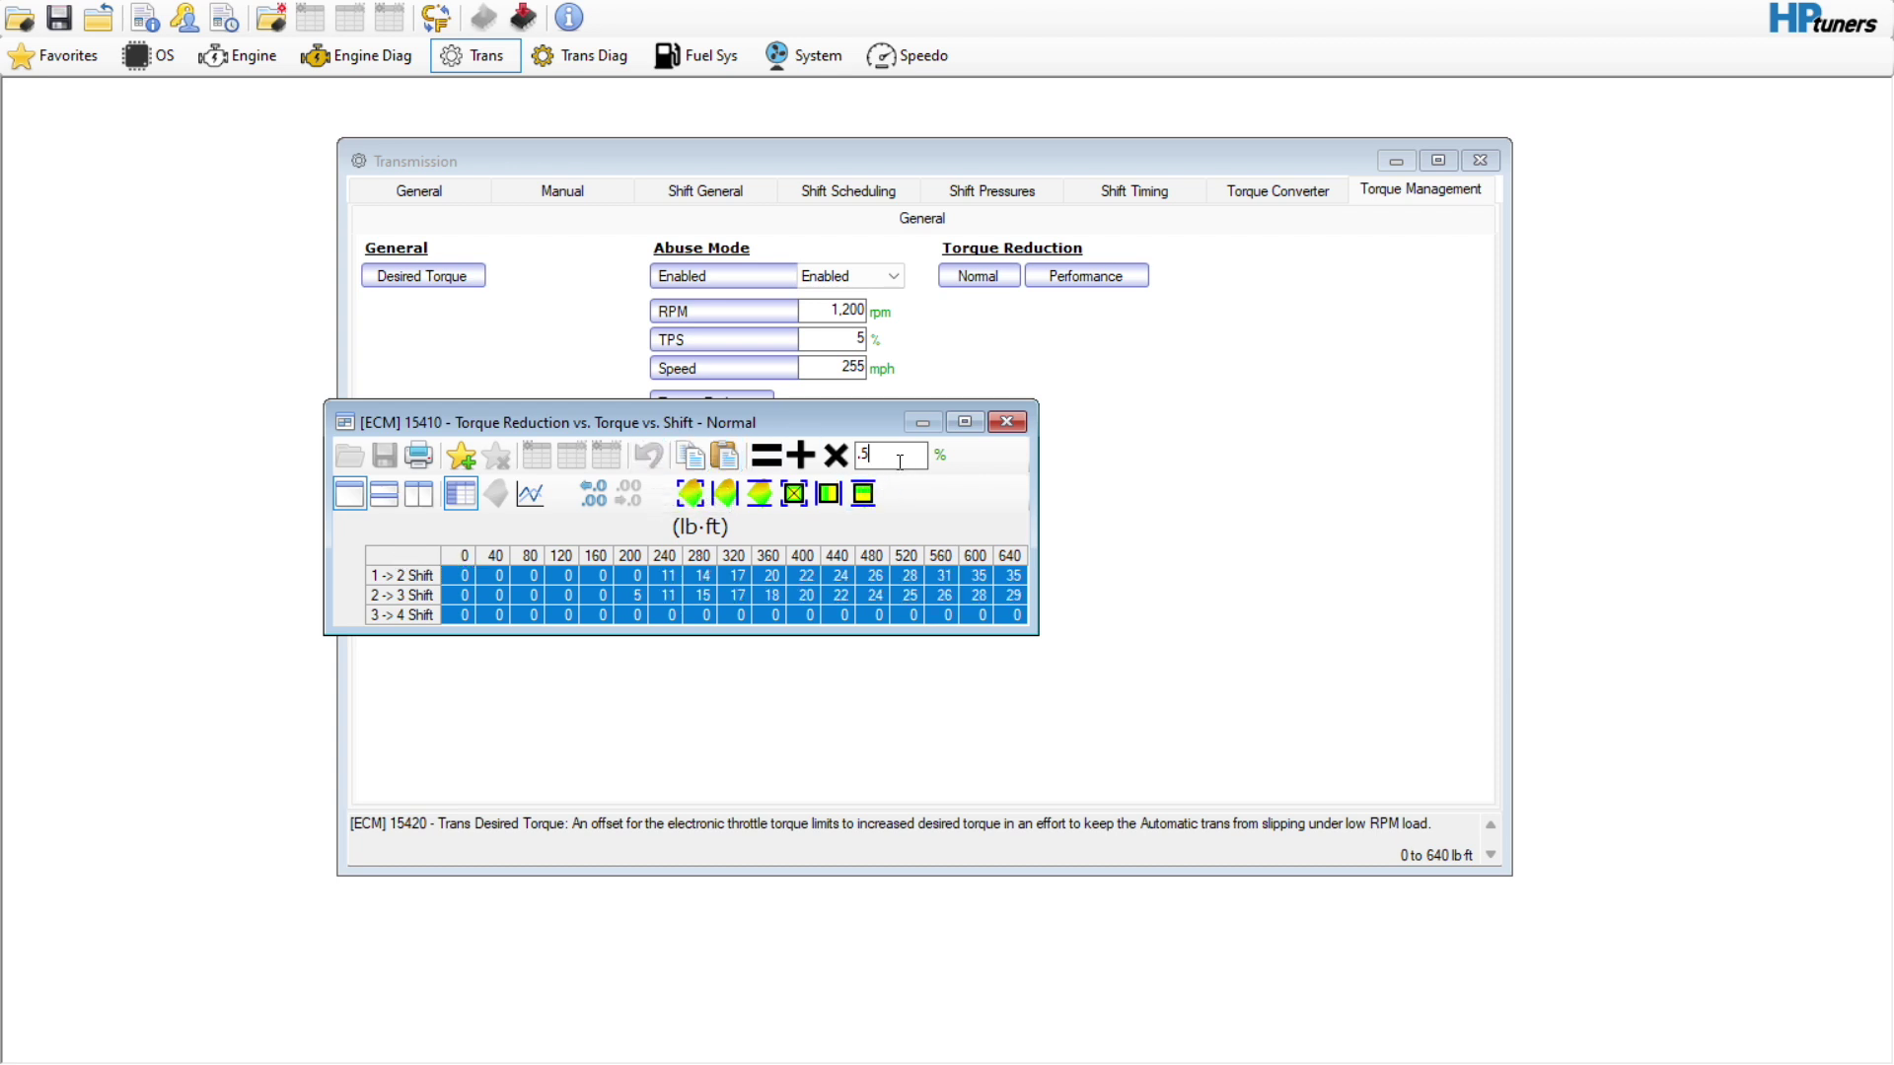
{"action": "key", "text": "BackSpace"}
{"action": "key", "text": "BackSpace"}
{"action": "type", "text": ".75"}
{"action": "left_click", "coordinate": [835, 455]}
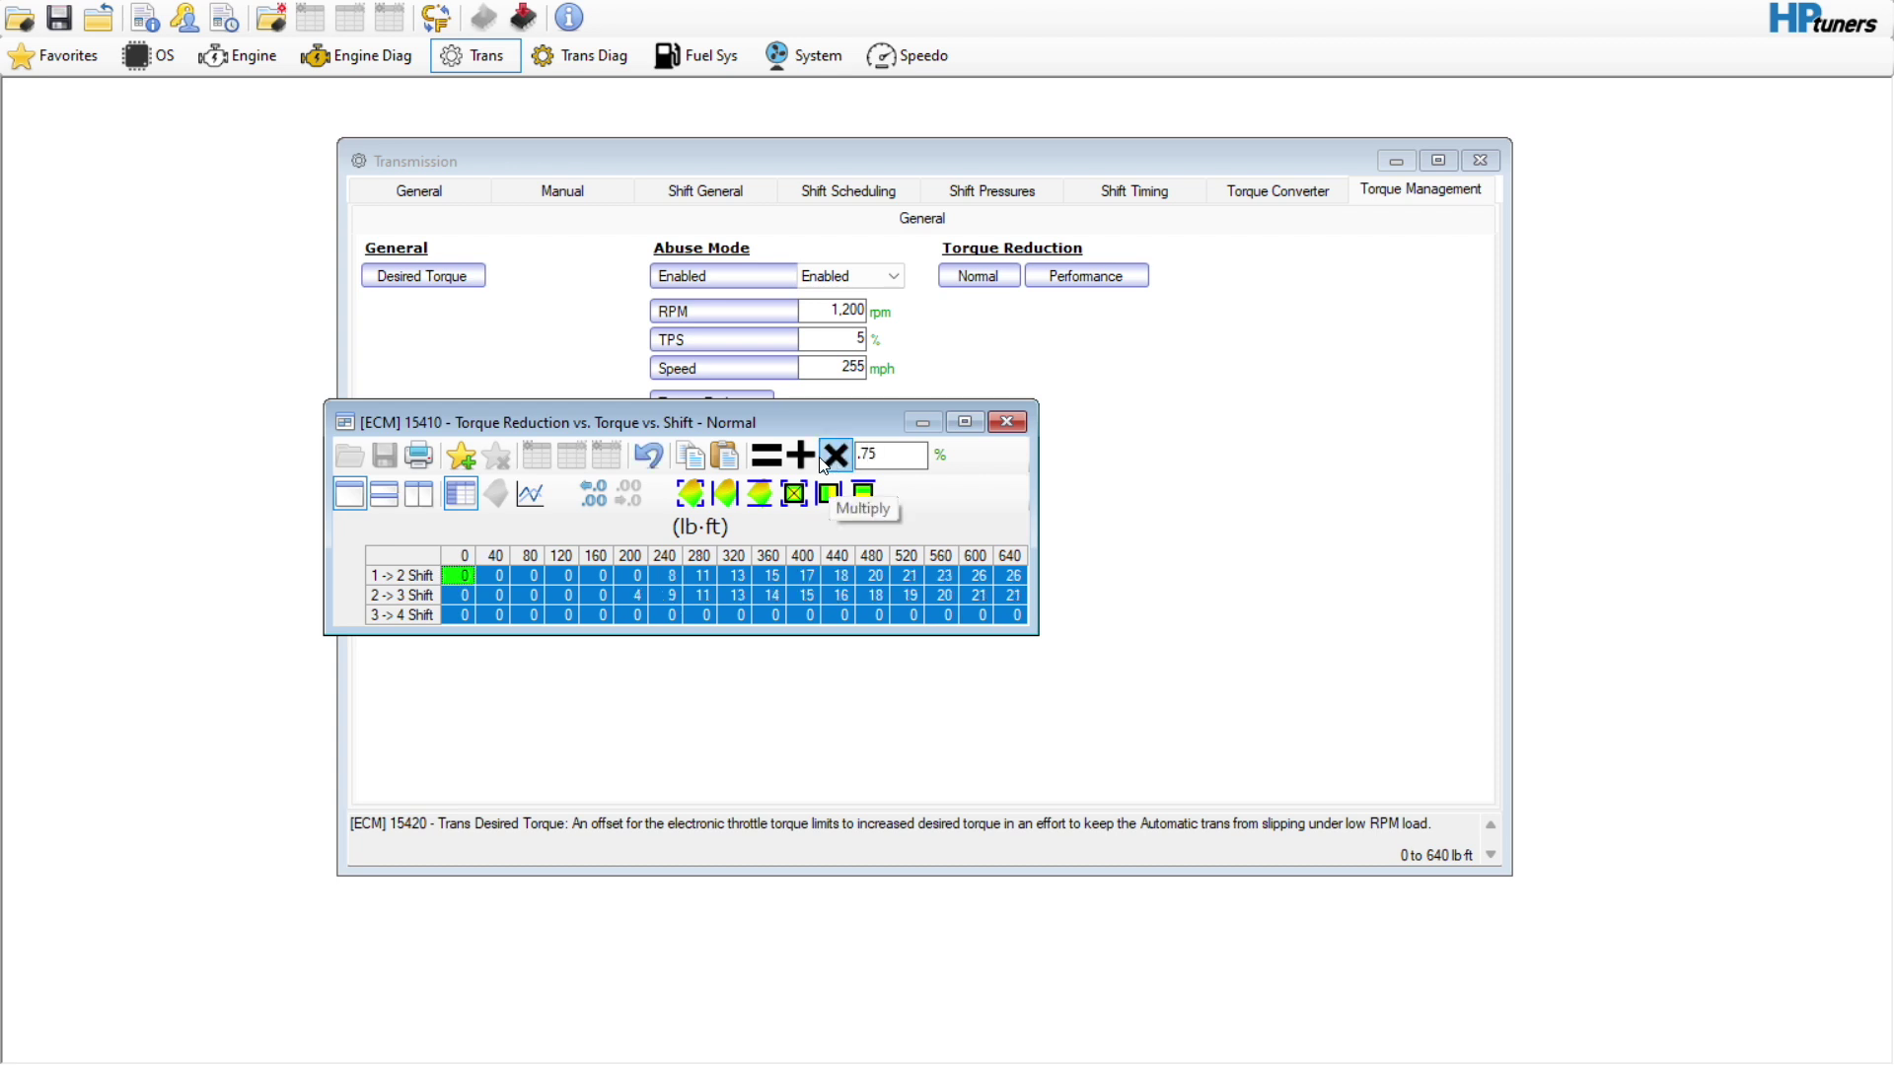
{"action": "left_click", "coordinate": [644, 456]}
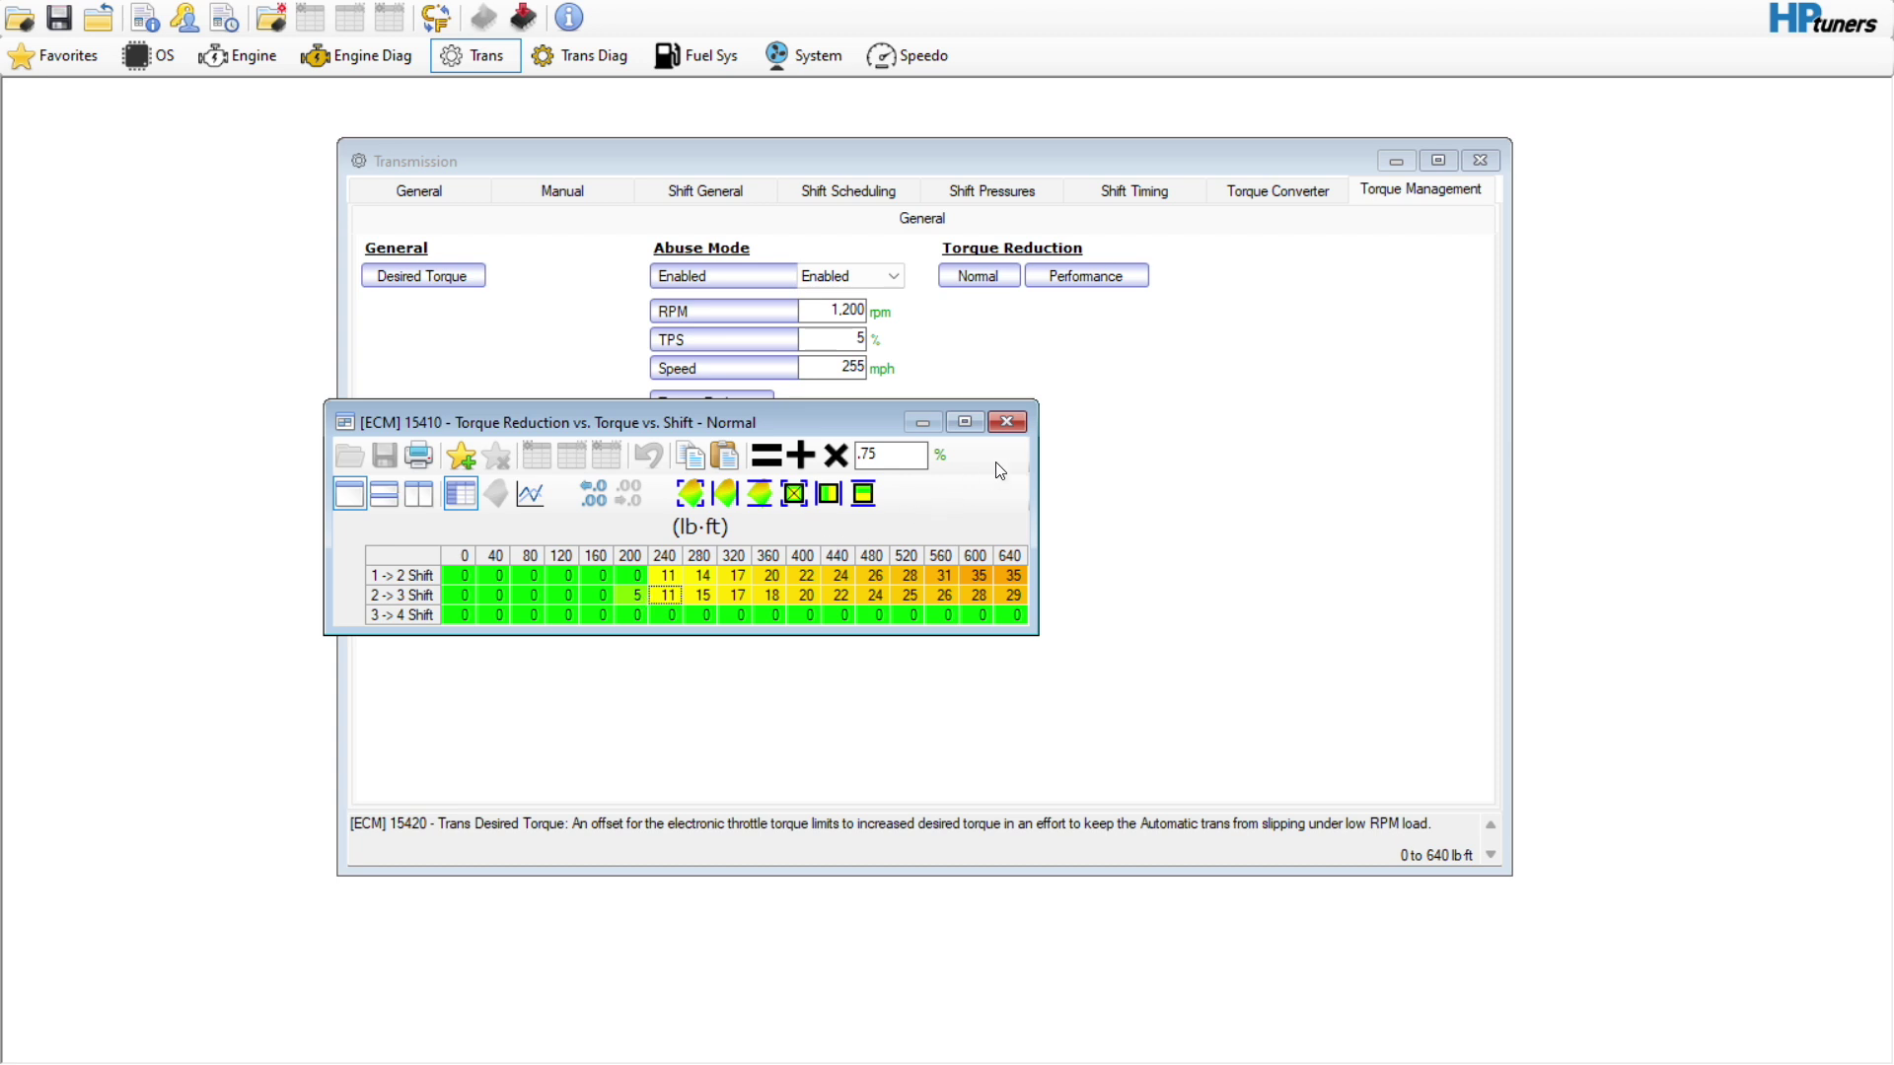
Close the Normal table and review the Performance torque reduction table unchanged.
{"action": "left_click", "coordinate": [1006, 423]}
{"action": "left_click", "coordinate": [1082, 281]}
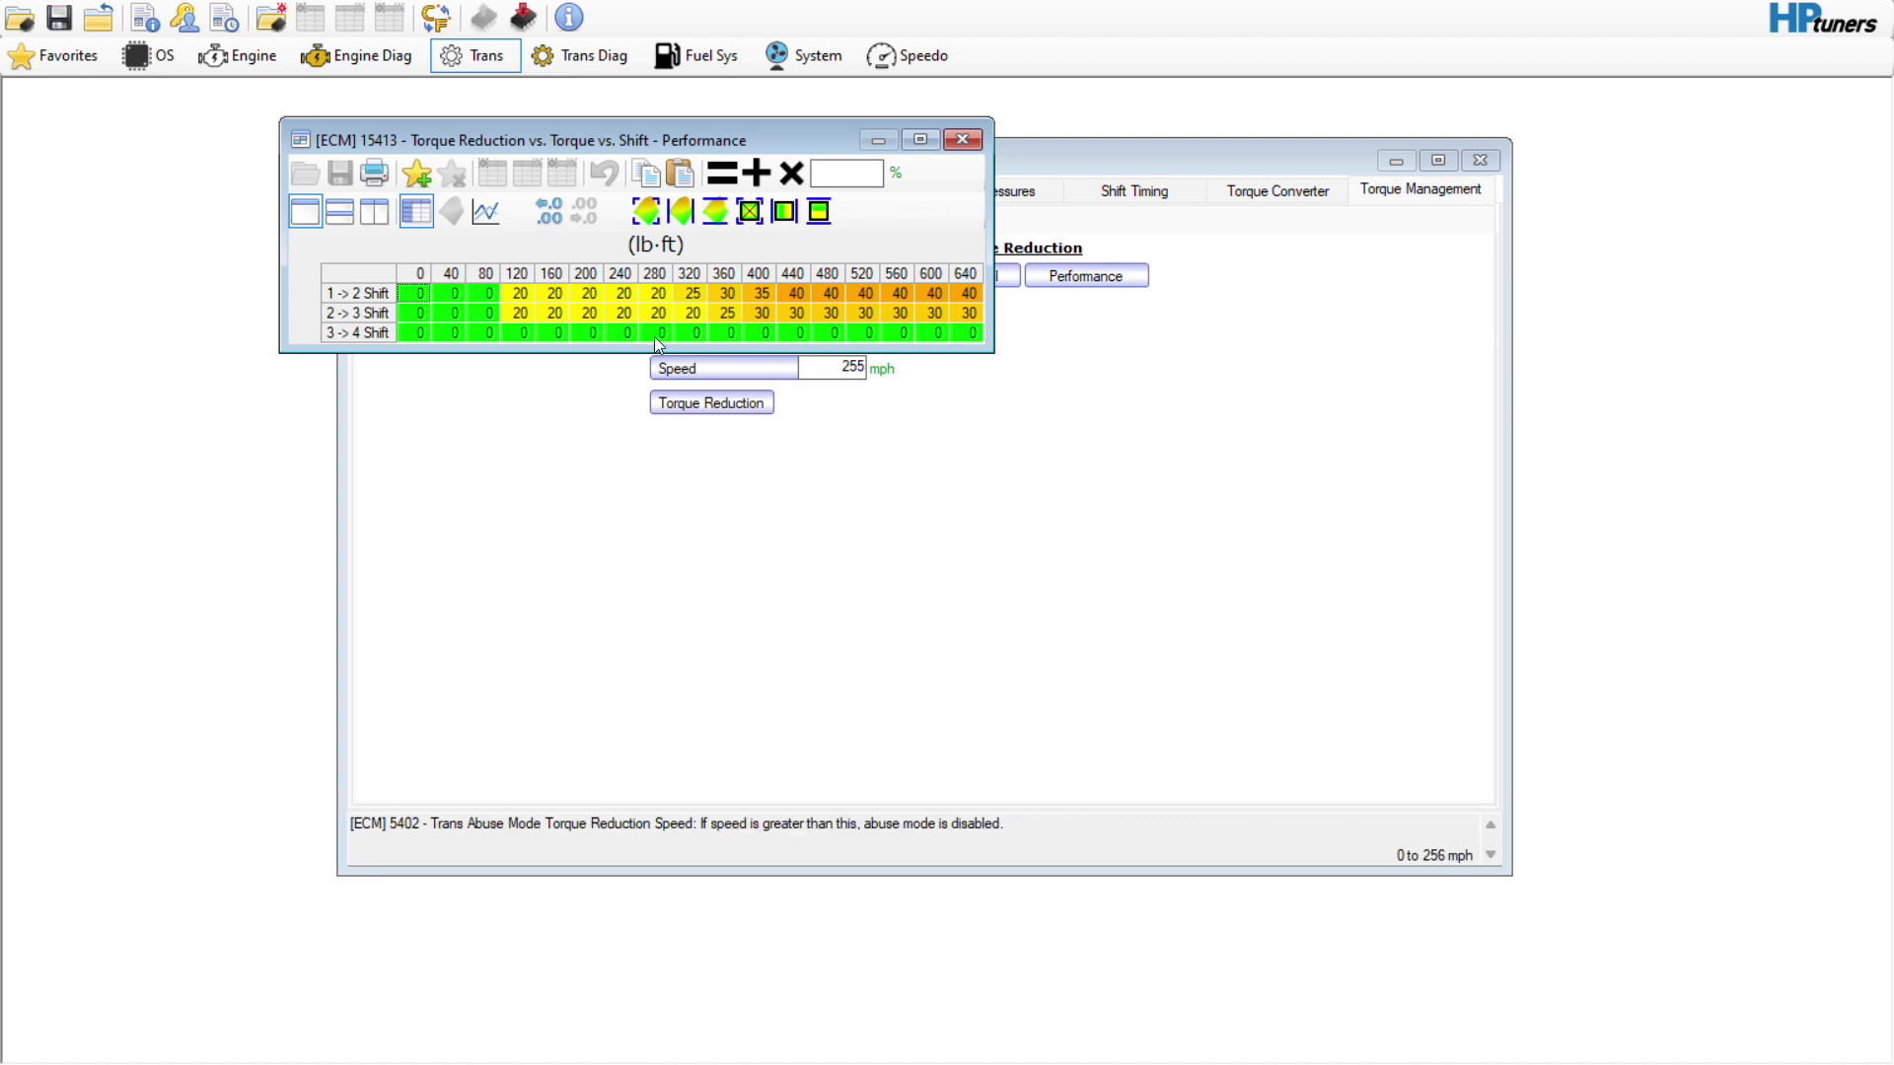
{"action": "left_click", "coordinate": [972, 144]}
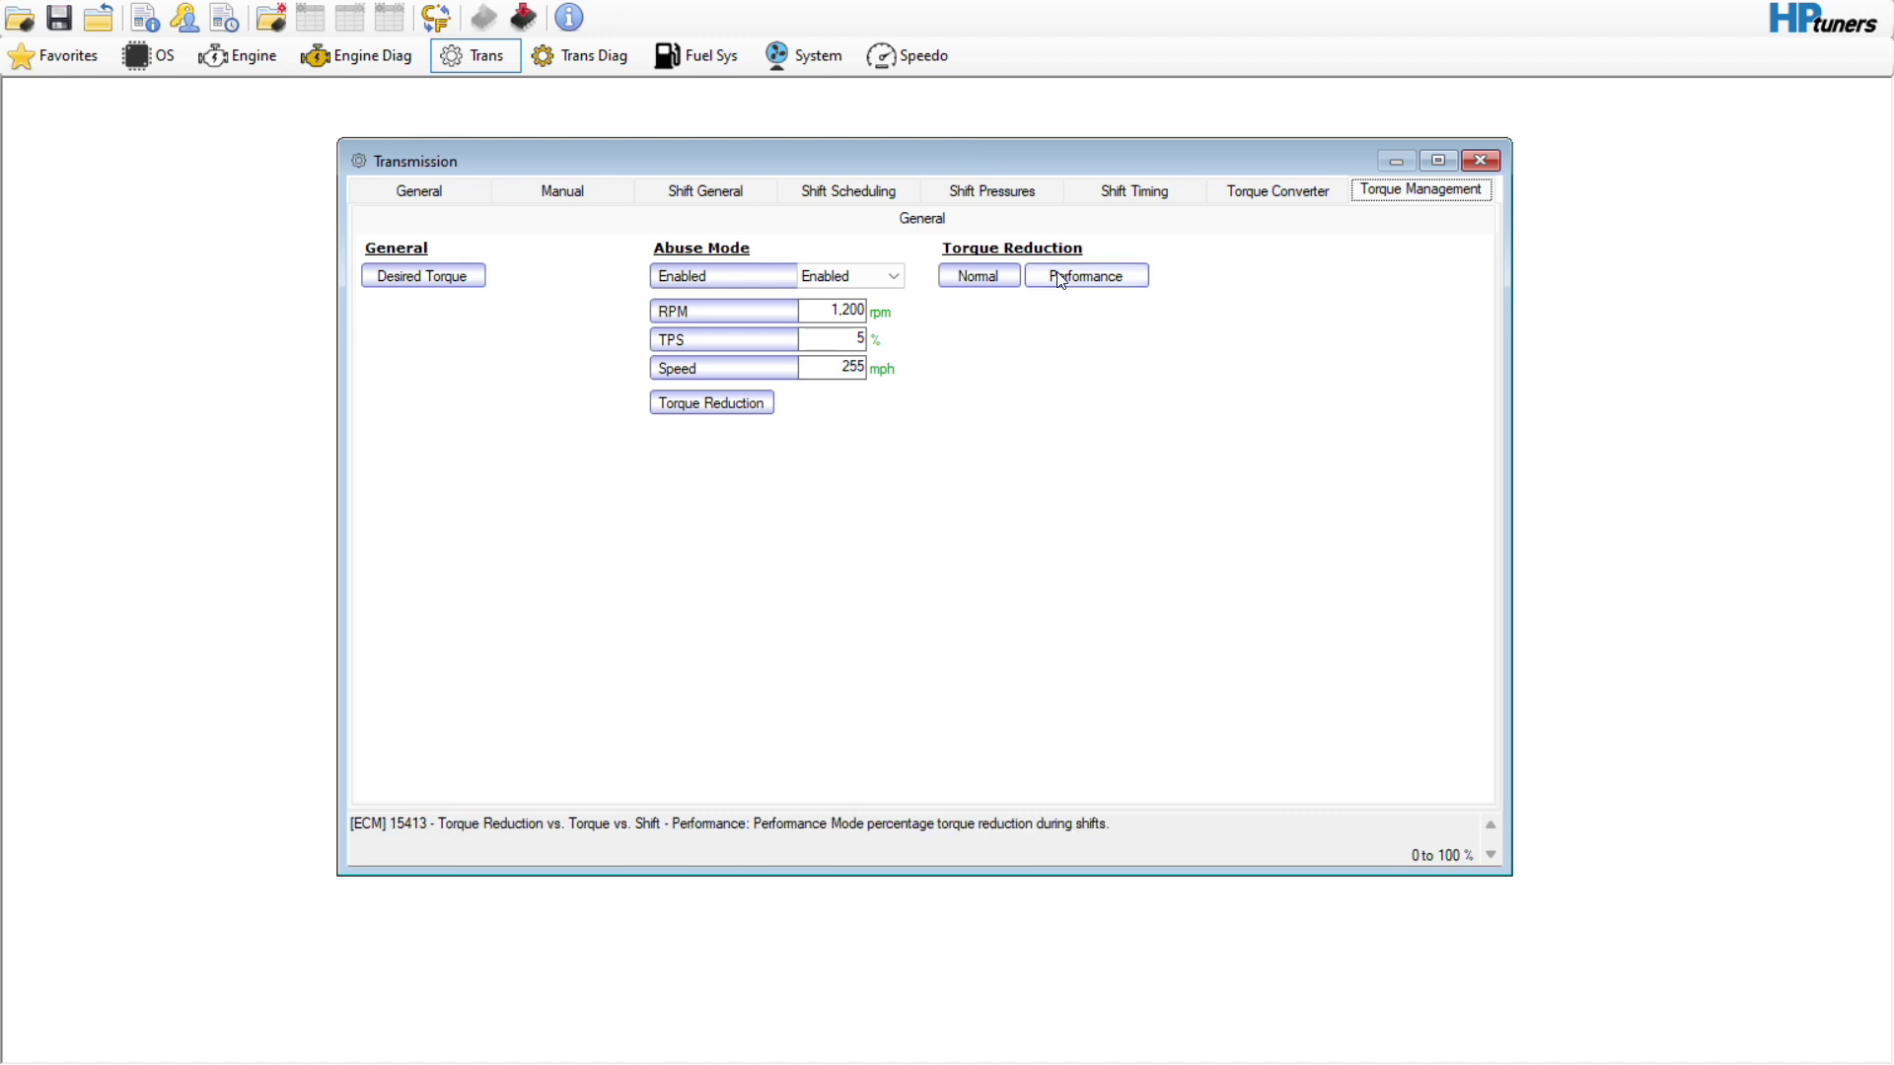
{"action": "left_click", "coordinate": [1293, 188]}
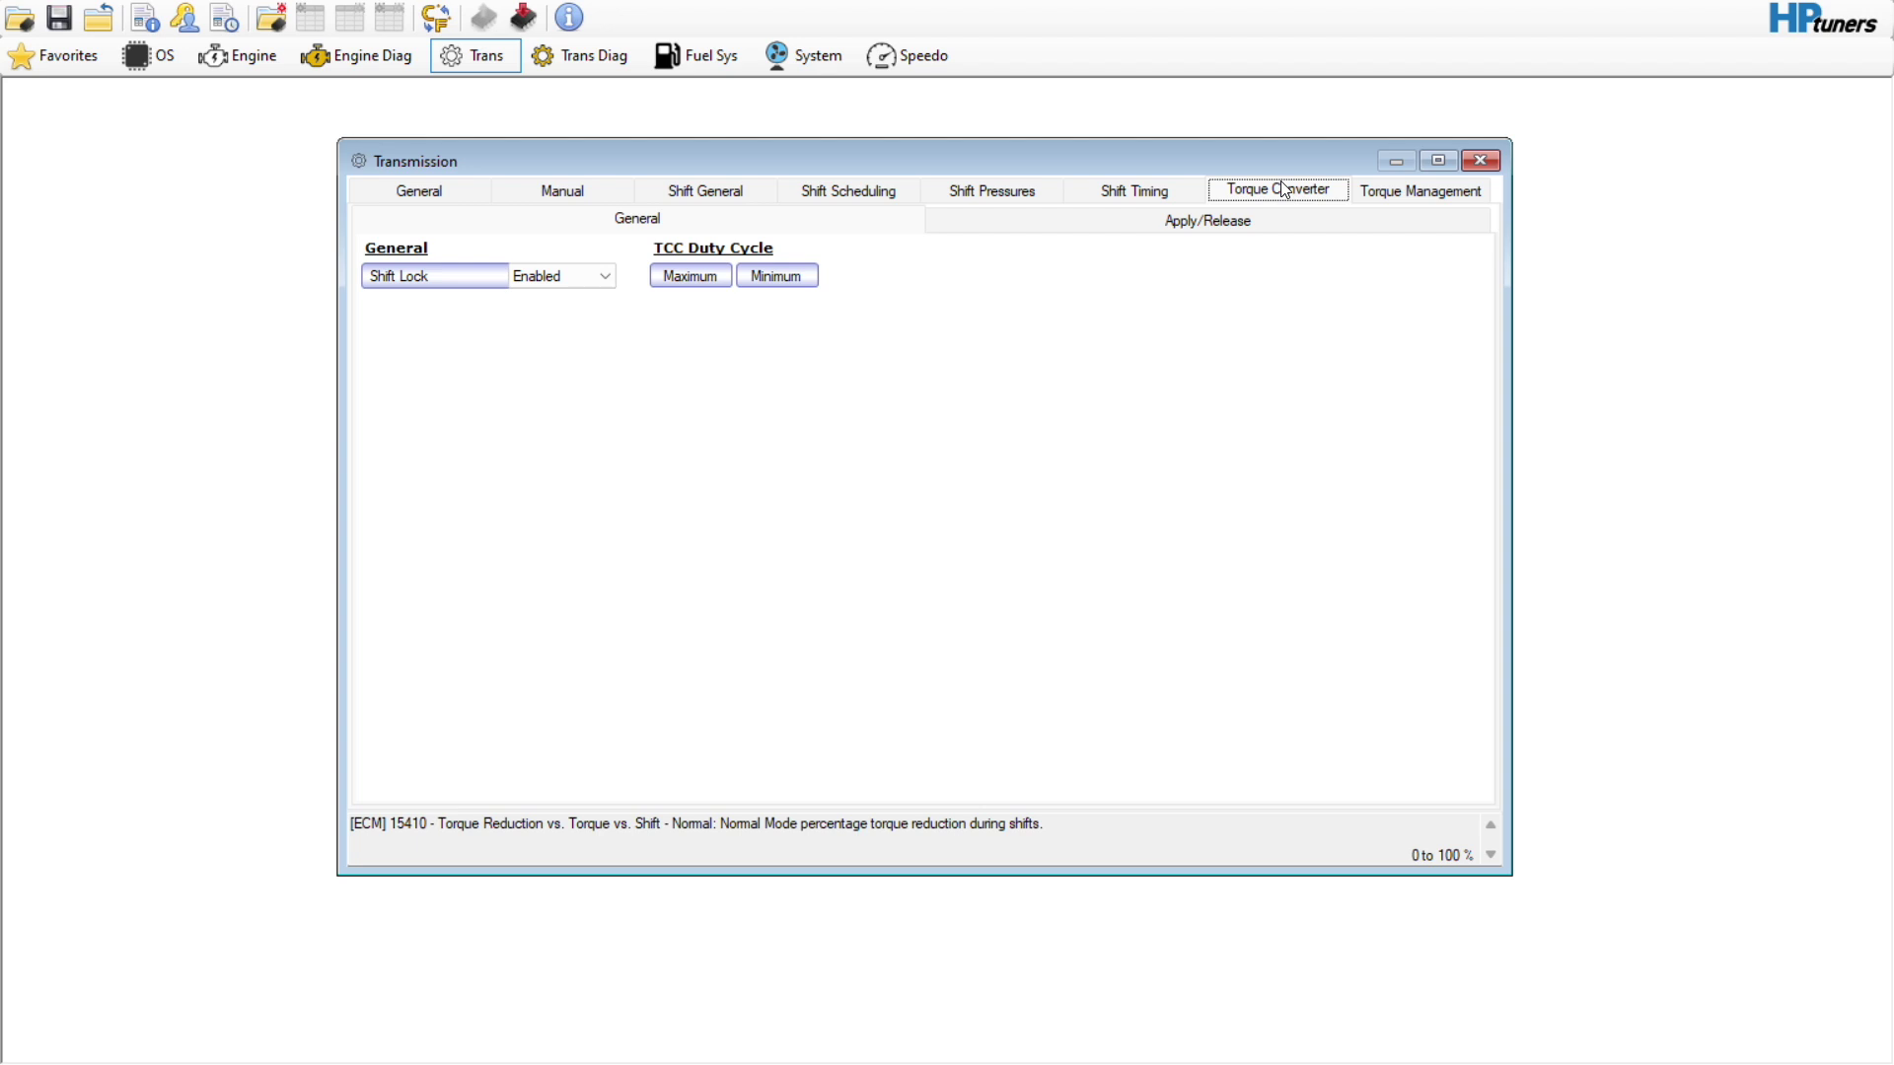
Check the TCC DC Maximum and Minimum tables, trying 85 on Minimum then undoing it.
{"action": "left_click", "coordinate": [708, 284]}
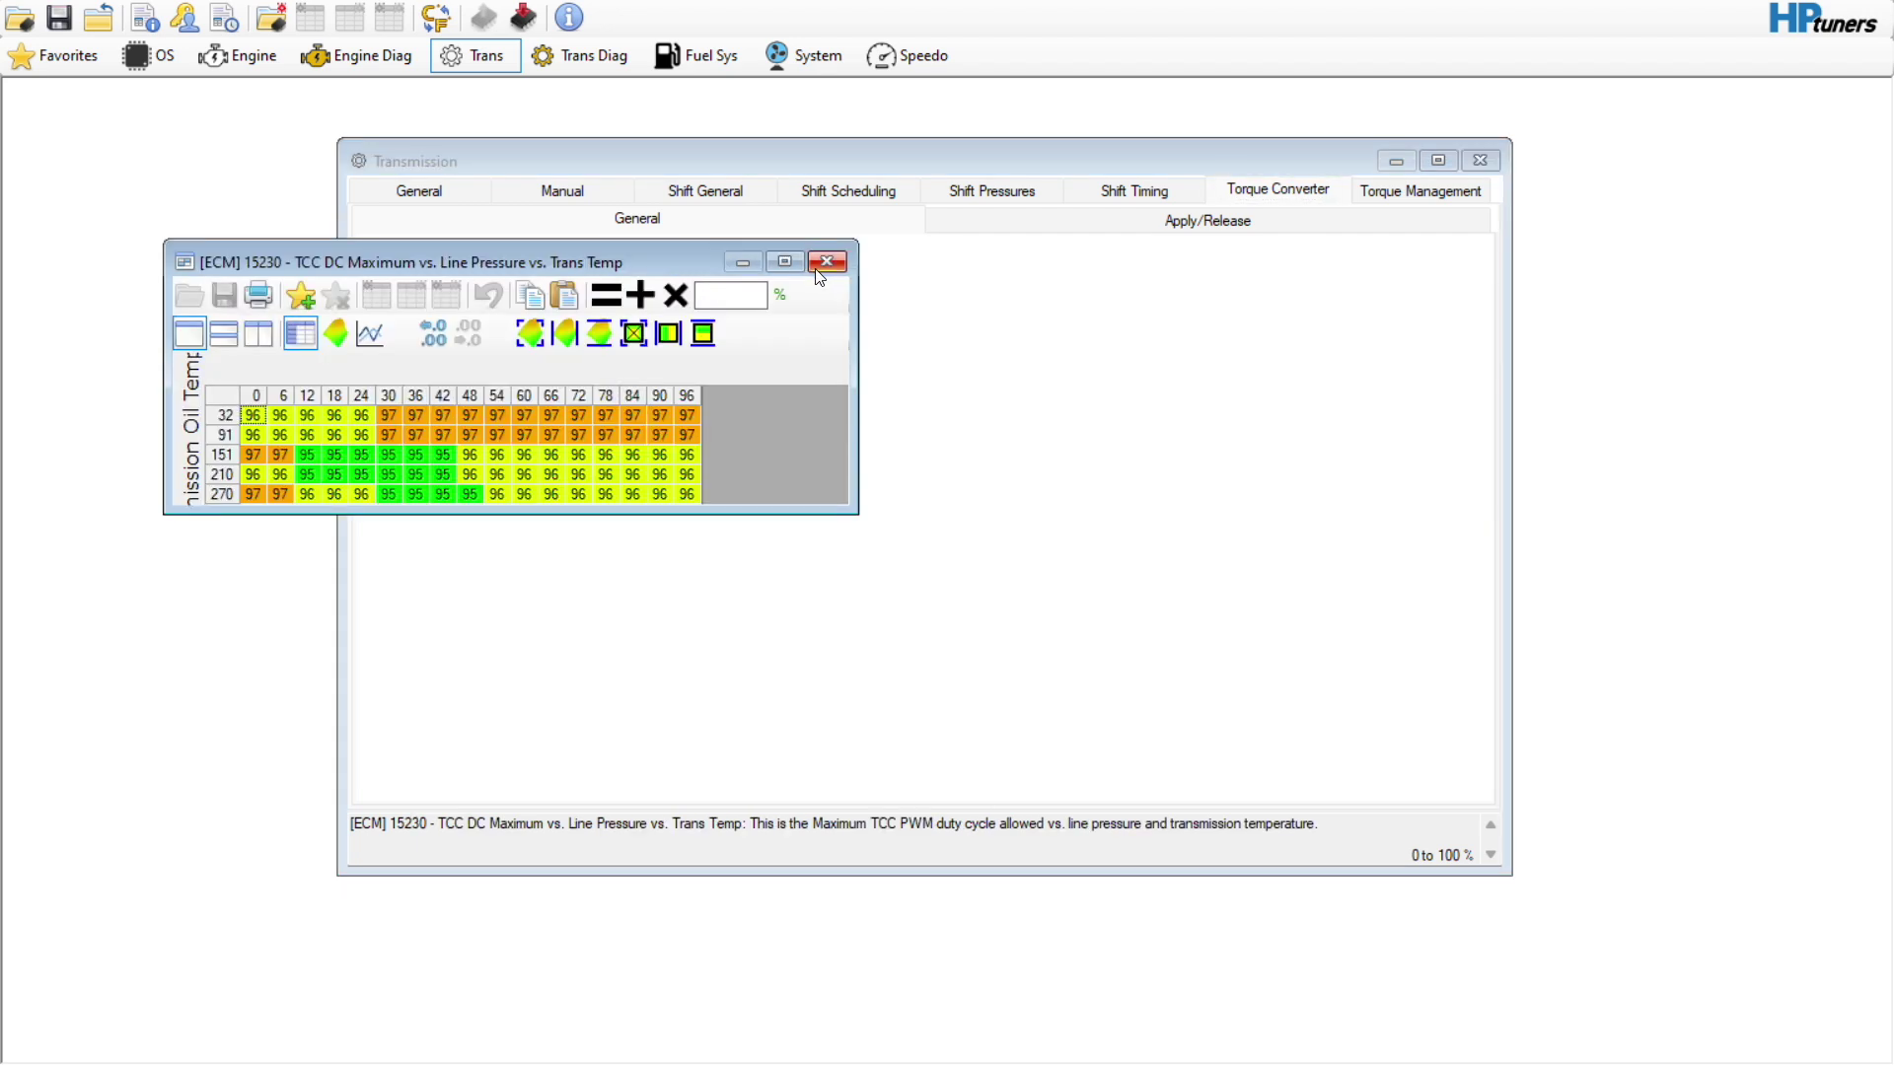
{"action": "left_click", "coordinate": [827, 262]}
{"action": "left_click", "coordinate": [761, 282]}
{"action": "left_click", "coordinate": [254, 428]}
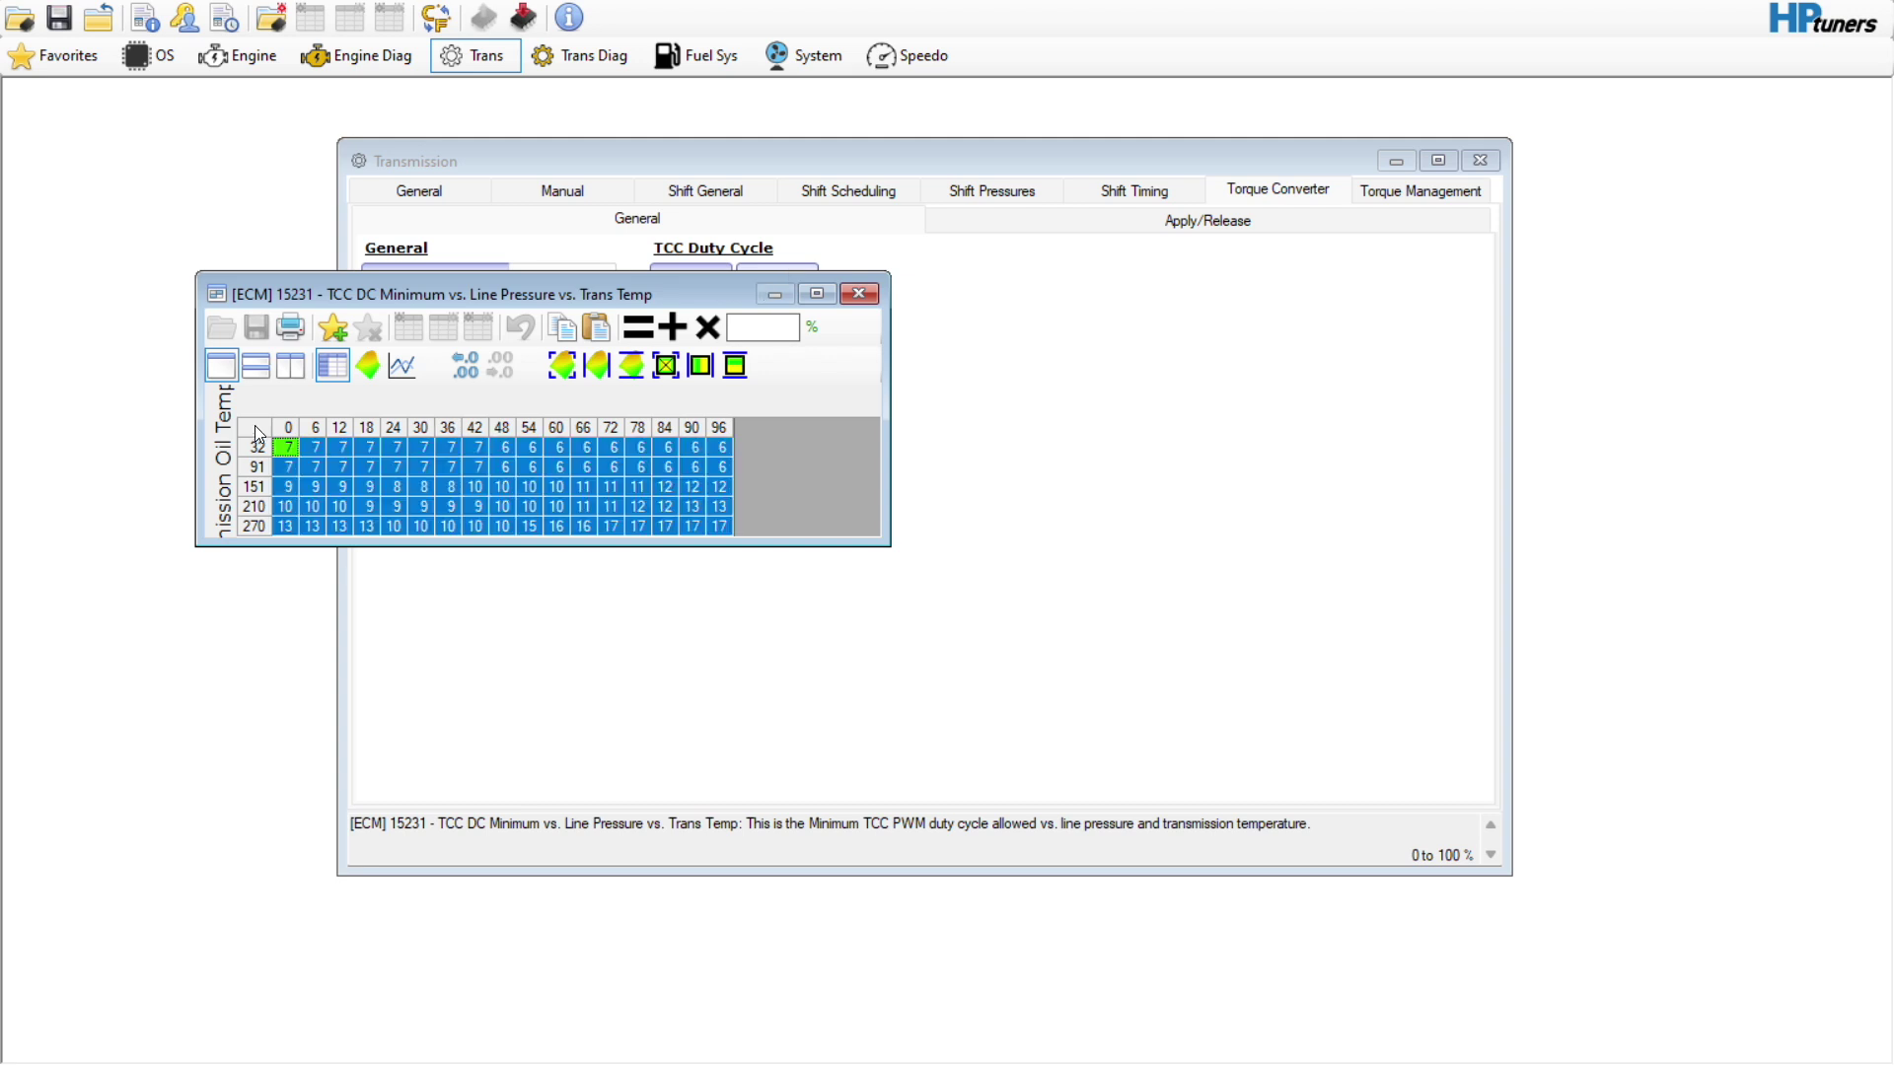
{"action": "left_click", "coordinate": [764, 331]}
{"action": "type", "text": "85"}
{"action": "left_click", "coordinate": [651, 330]}
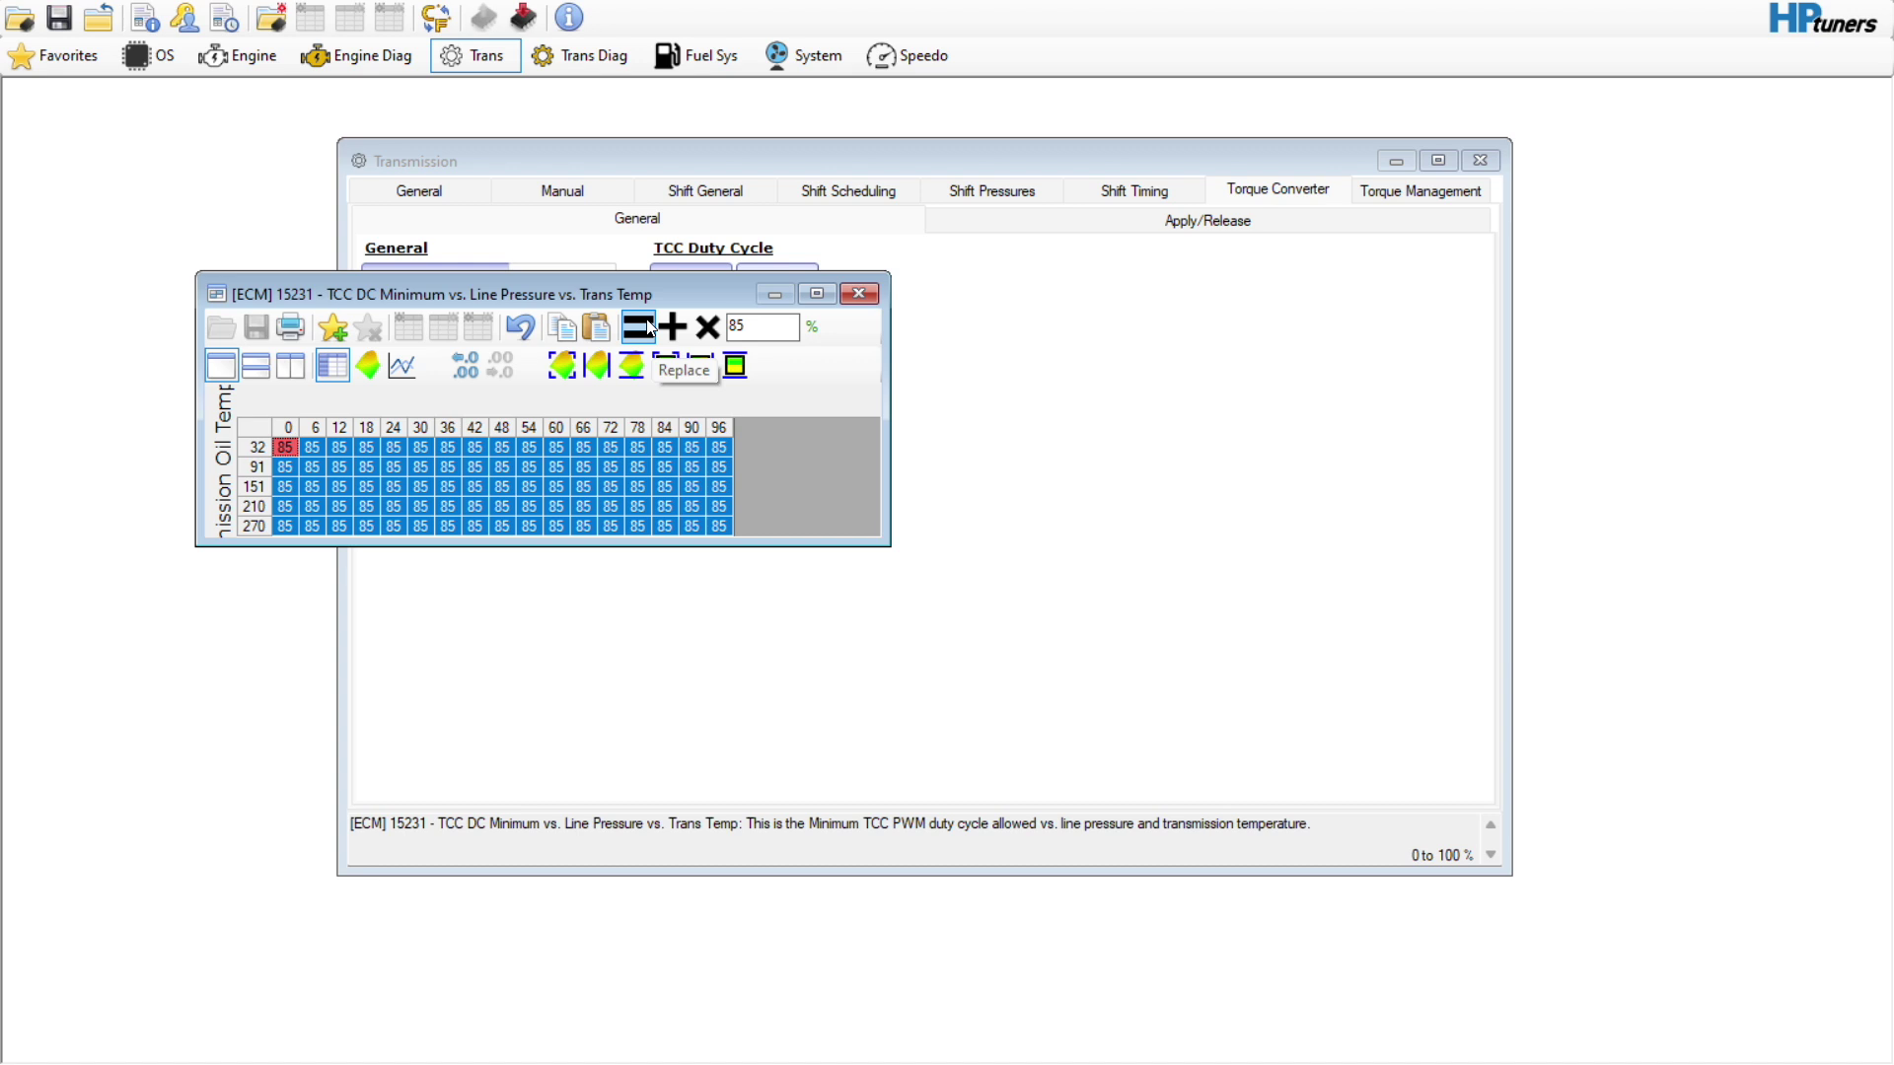
{"action": "left_click", "coordinate": [523, 338]}
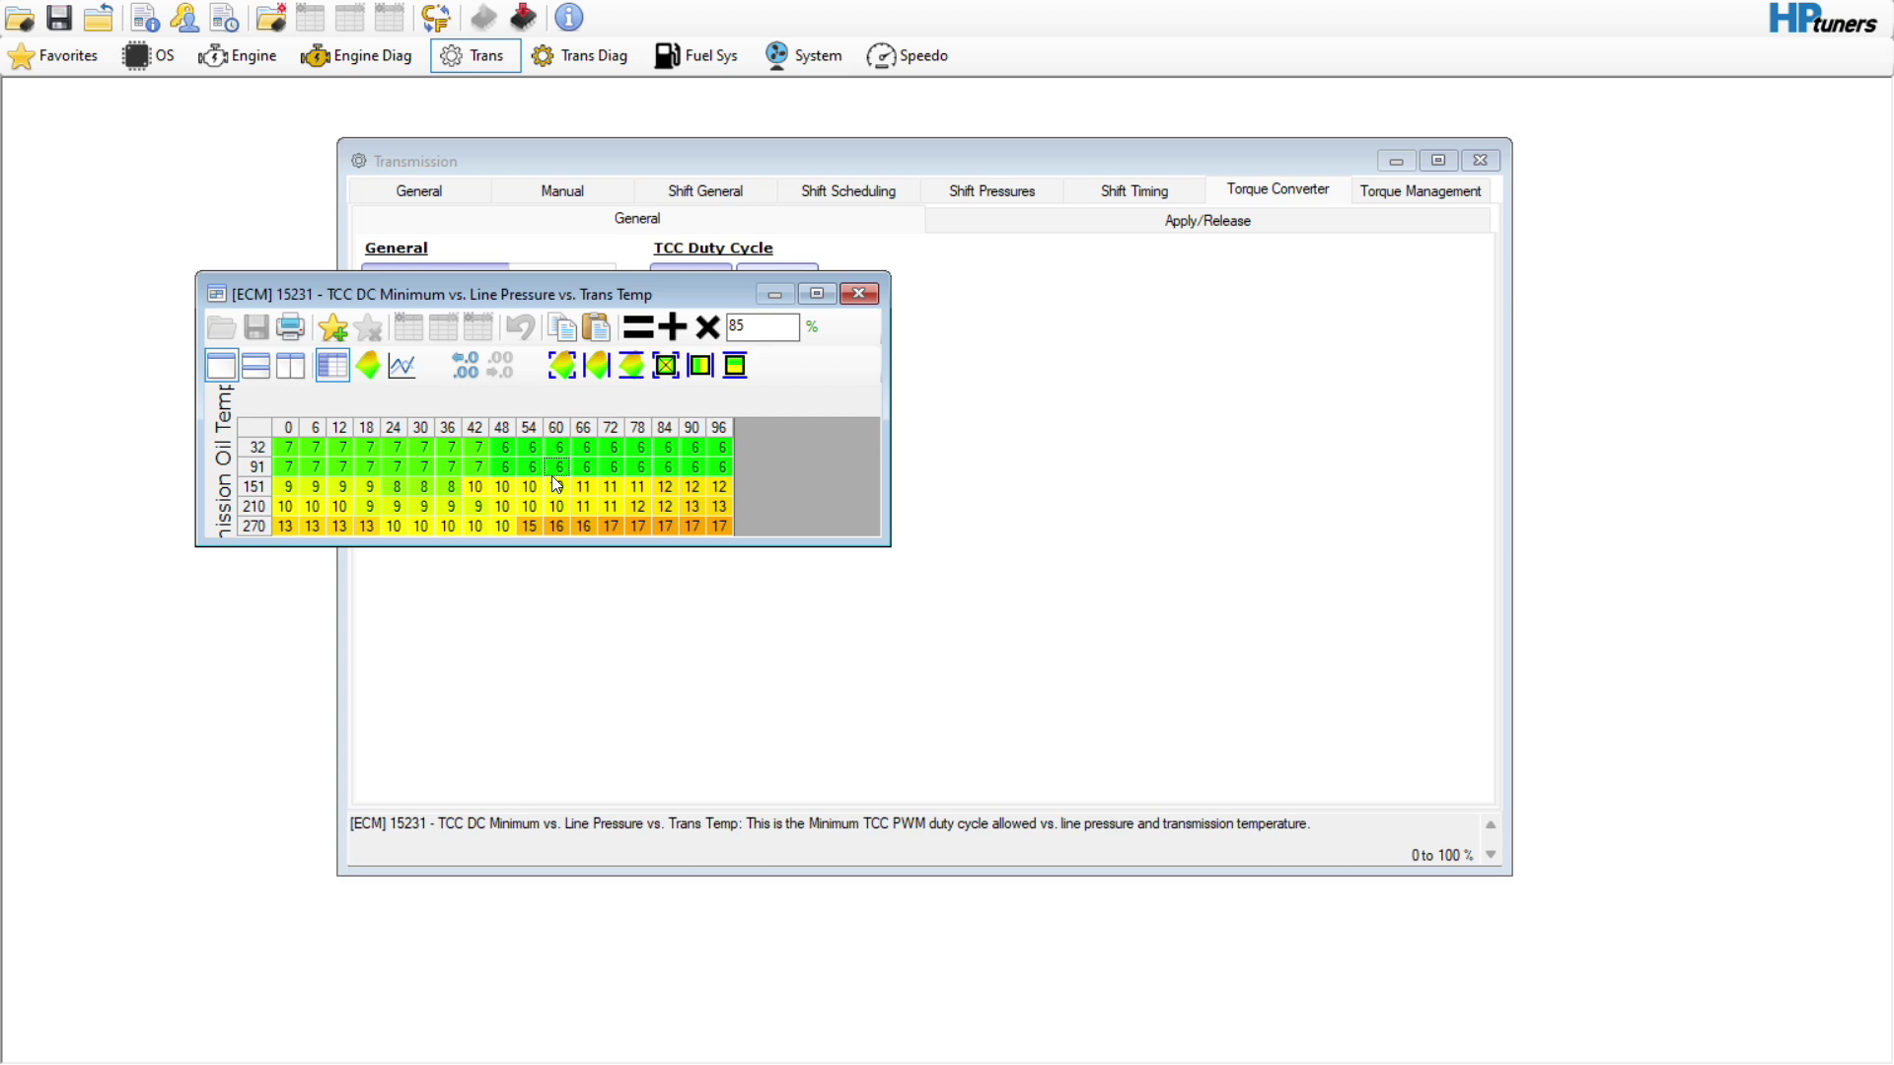
{"action": "left_click", "coordinate": [859, 294]}
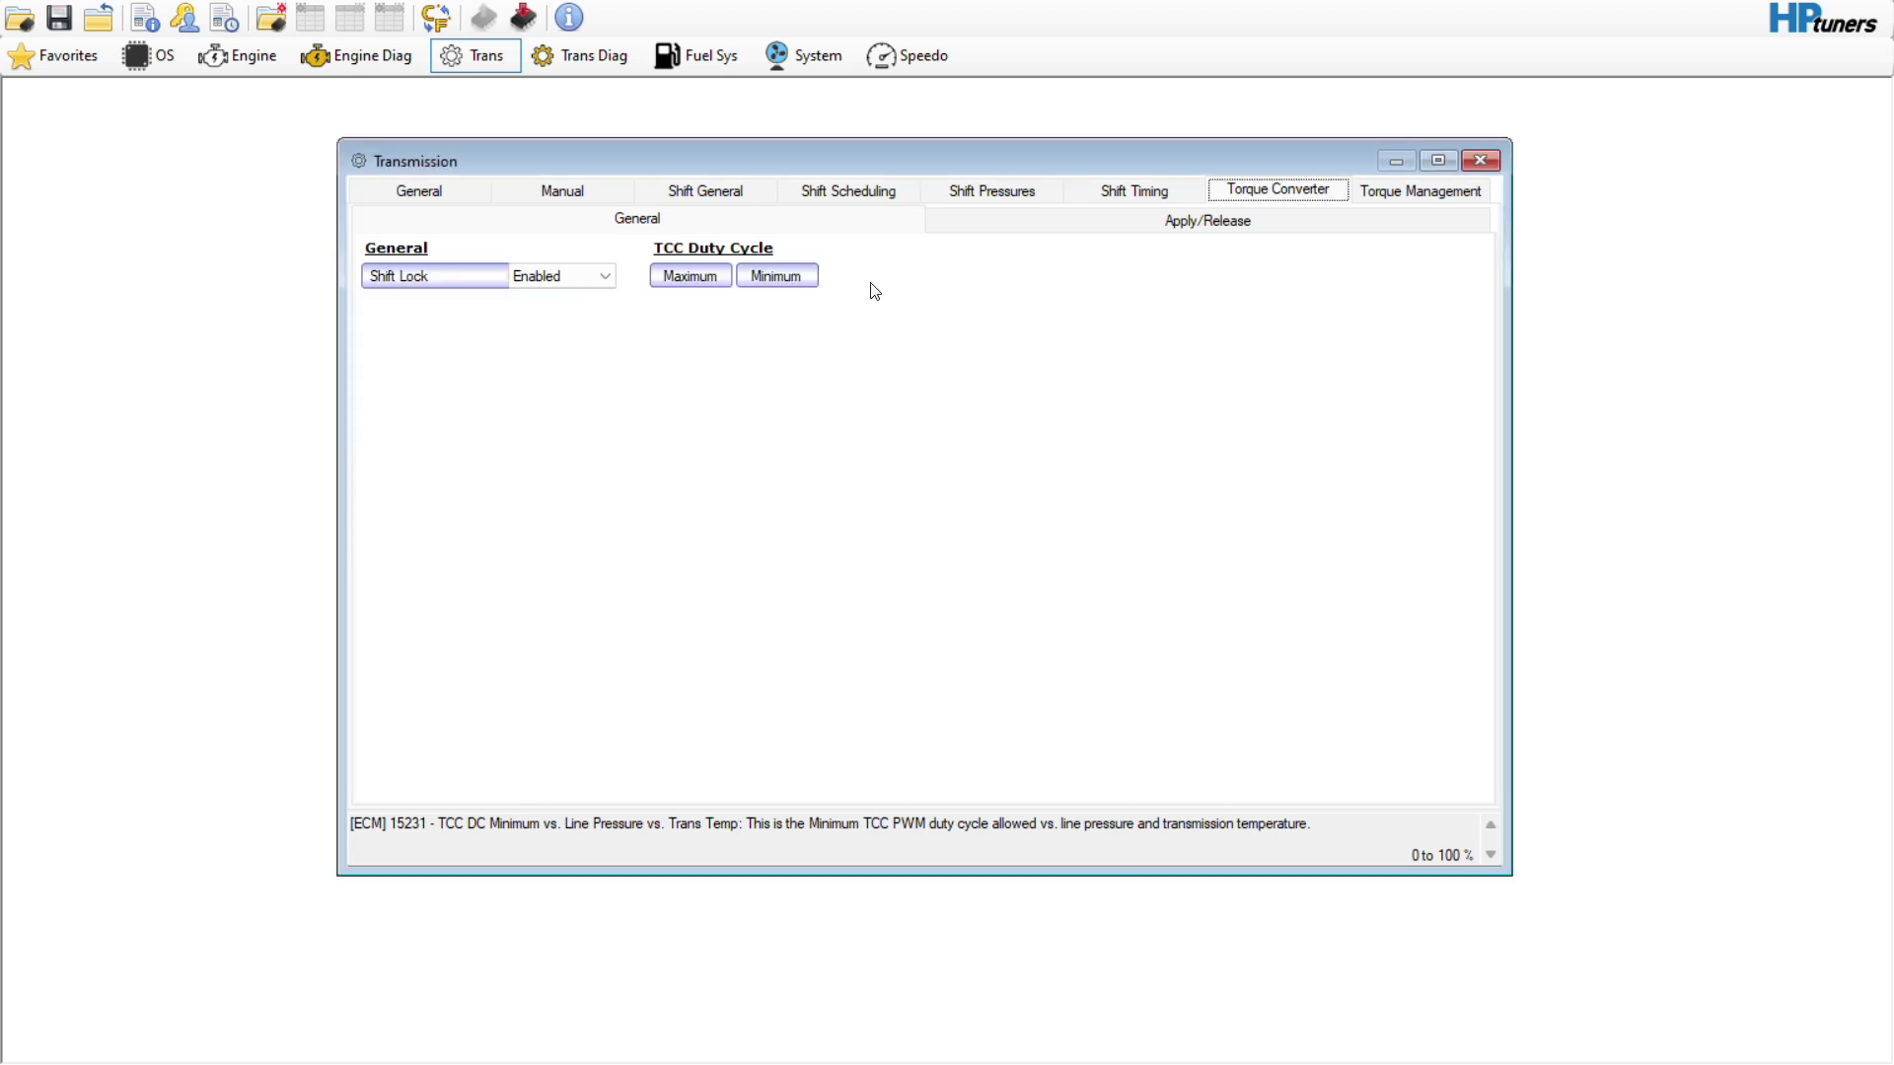
{"action": "left_click", "coordinate": [1048, 228]}
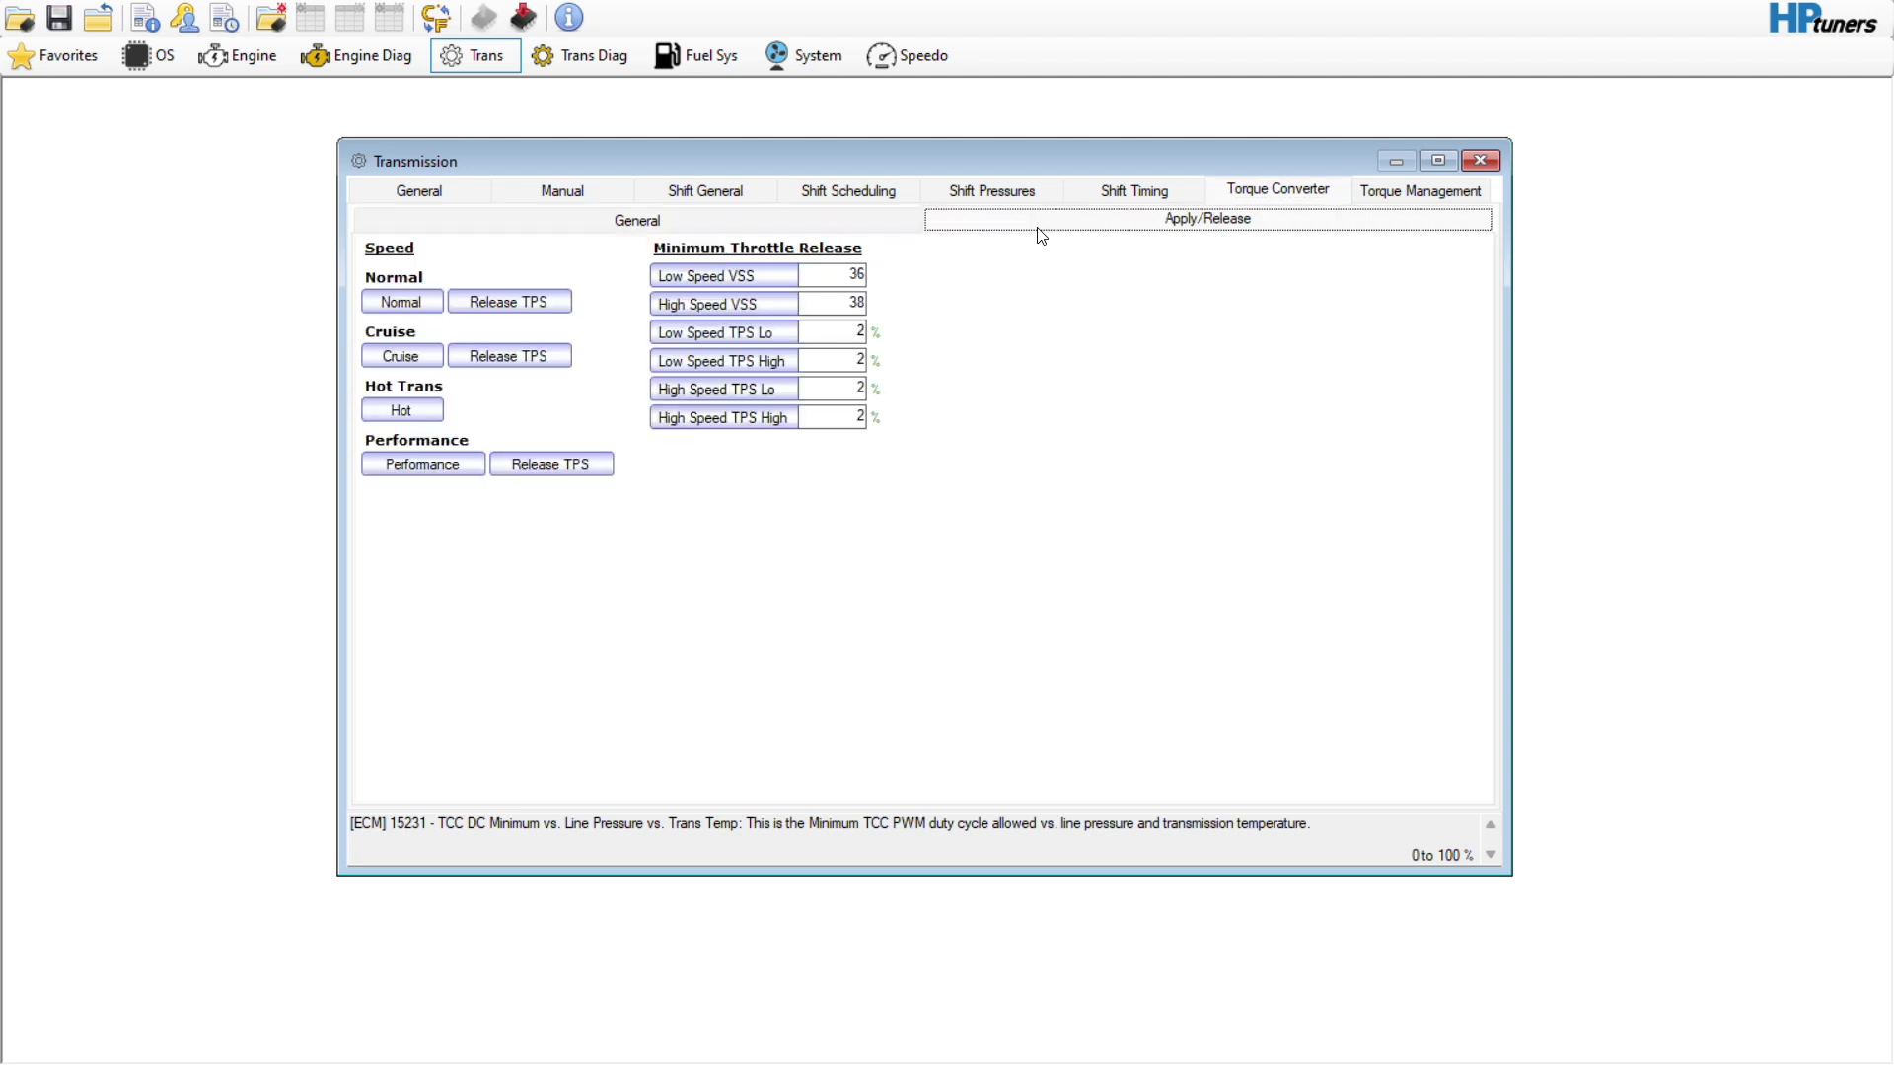
In the Normal TCC Apply/Release table, set 3rd Apply/Release rows and 4th gear above 50% throttle to 256.
{"action": "left_click", "coordinate": [402, 302]}
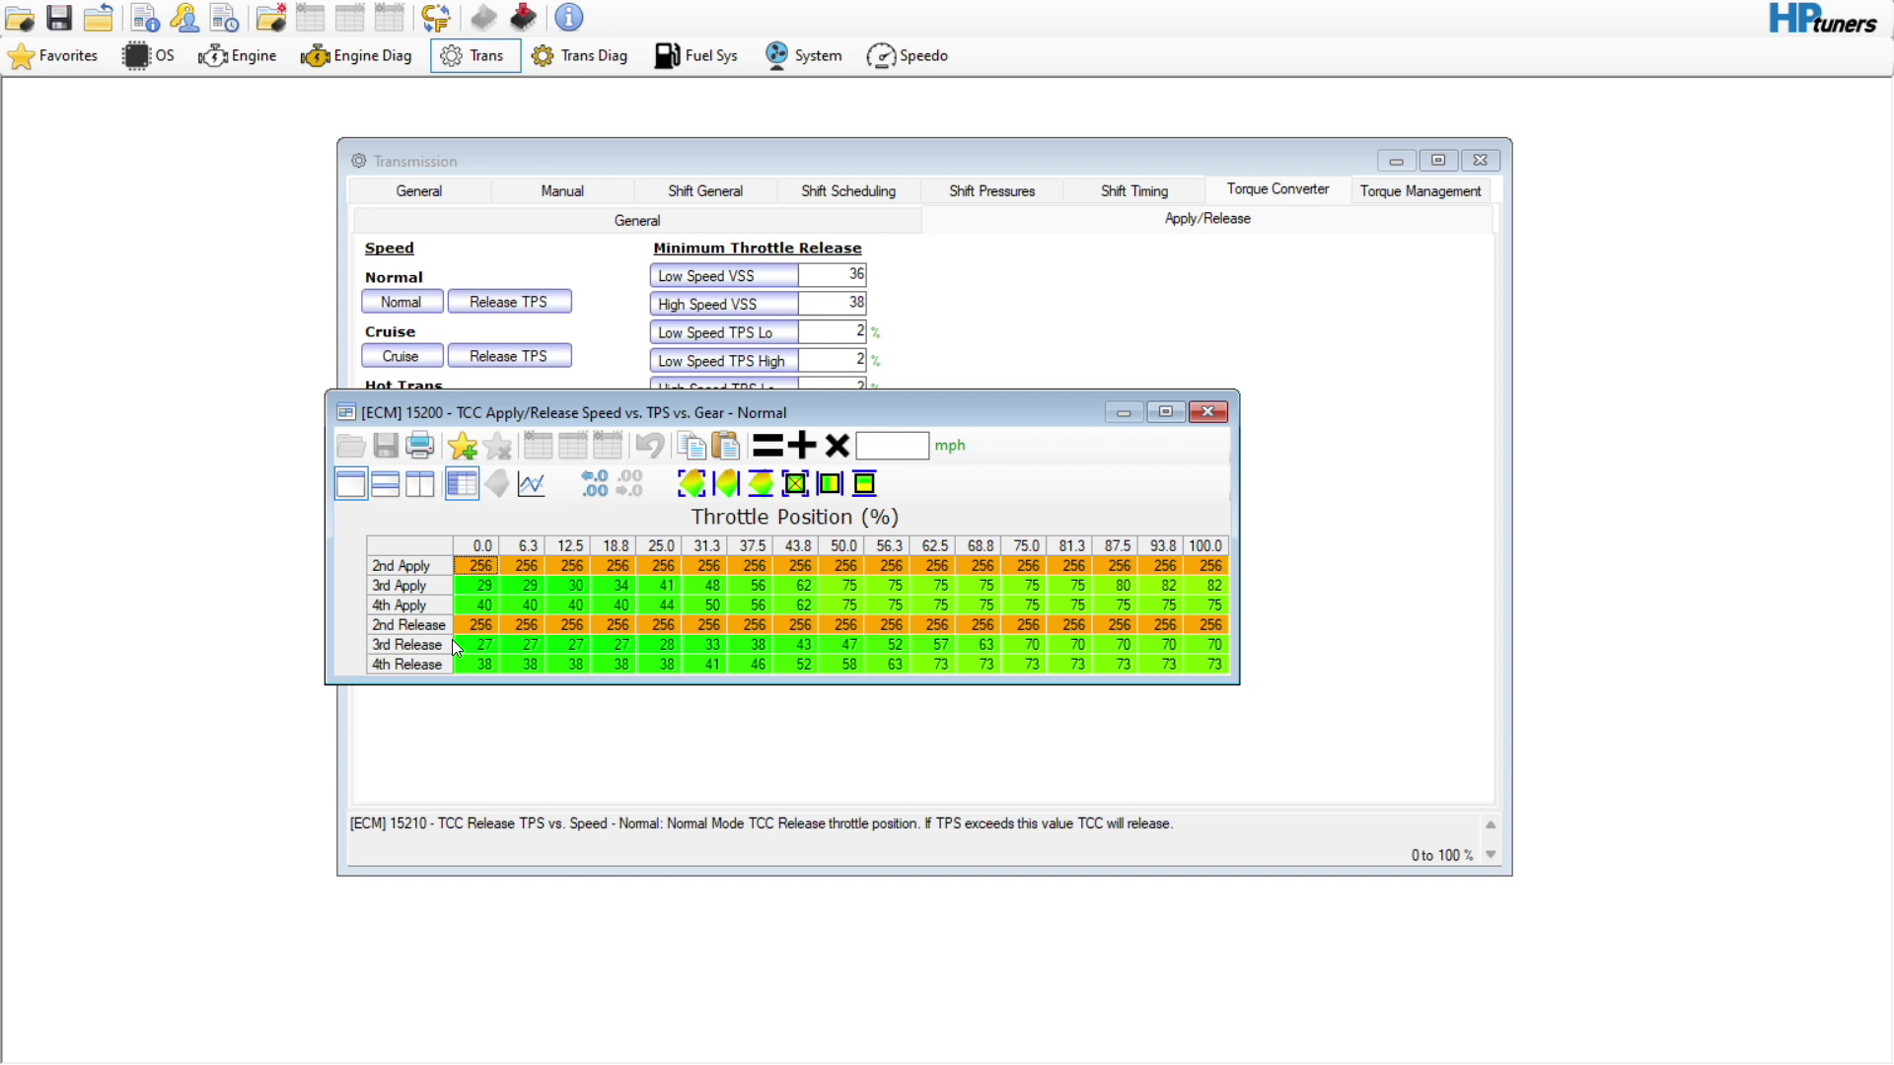
{"action": "left_click", "coordinate": [404, 585]}
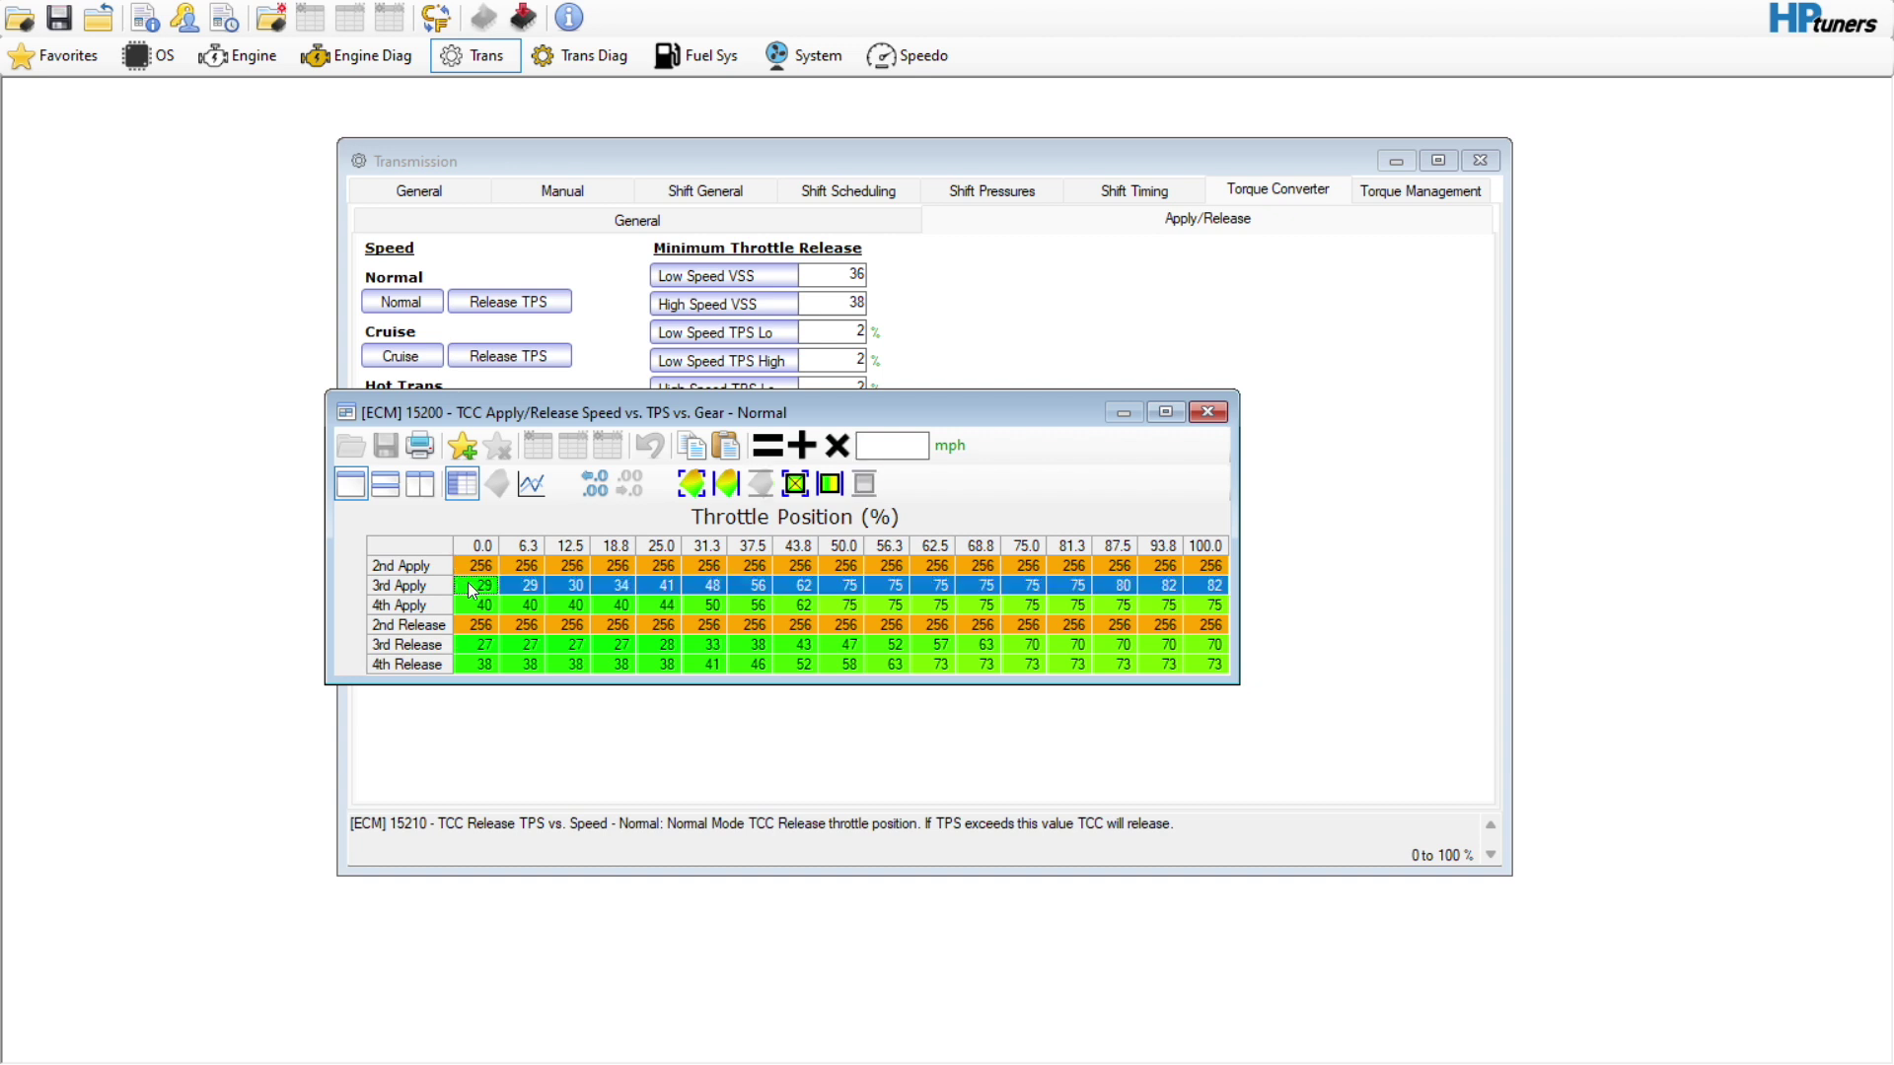
{"action": "left_click", "coordinate": [881, 457]}
{"action": "key", "text": "BackSpace"}
{"action": "type", "text": "256"}
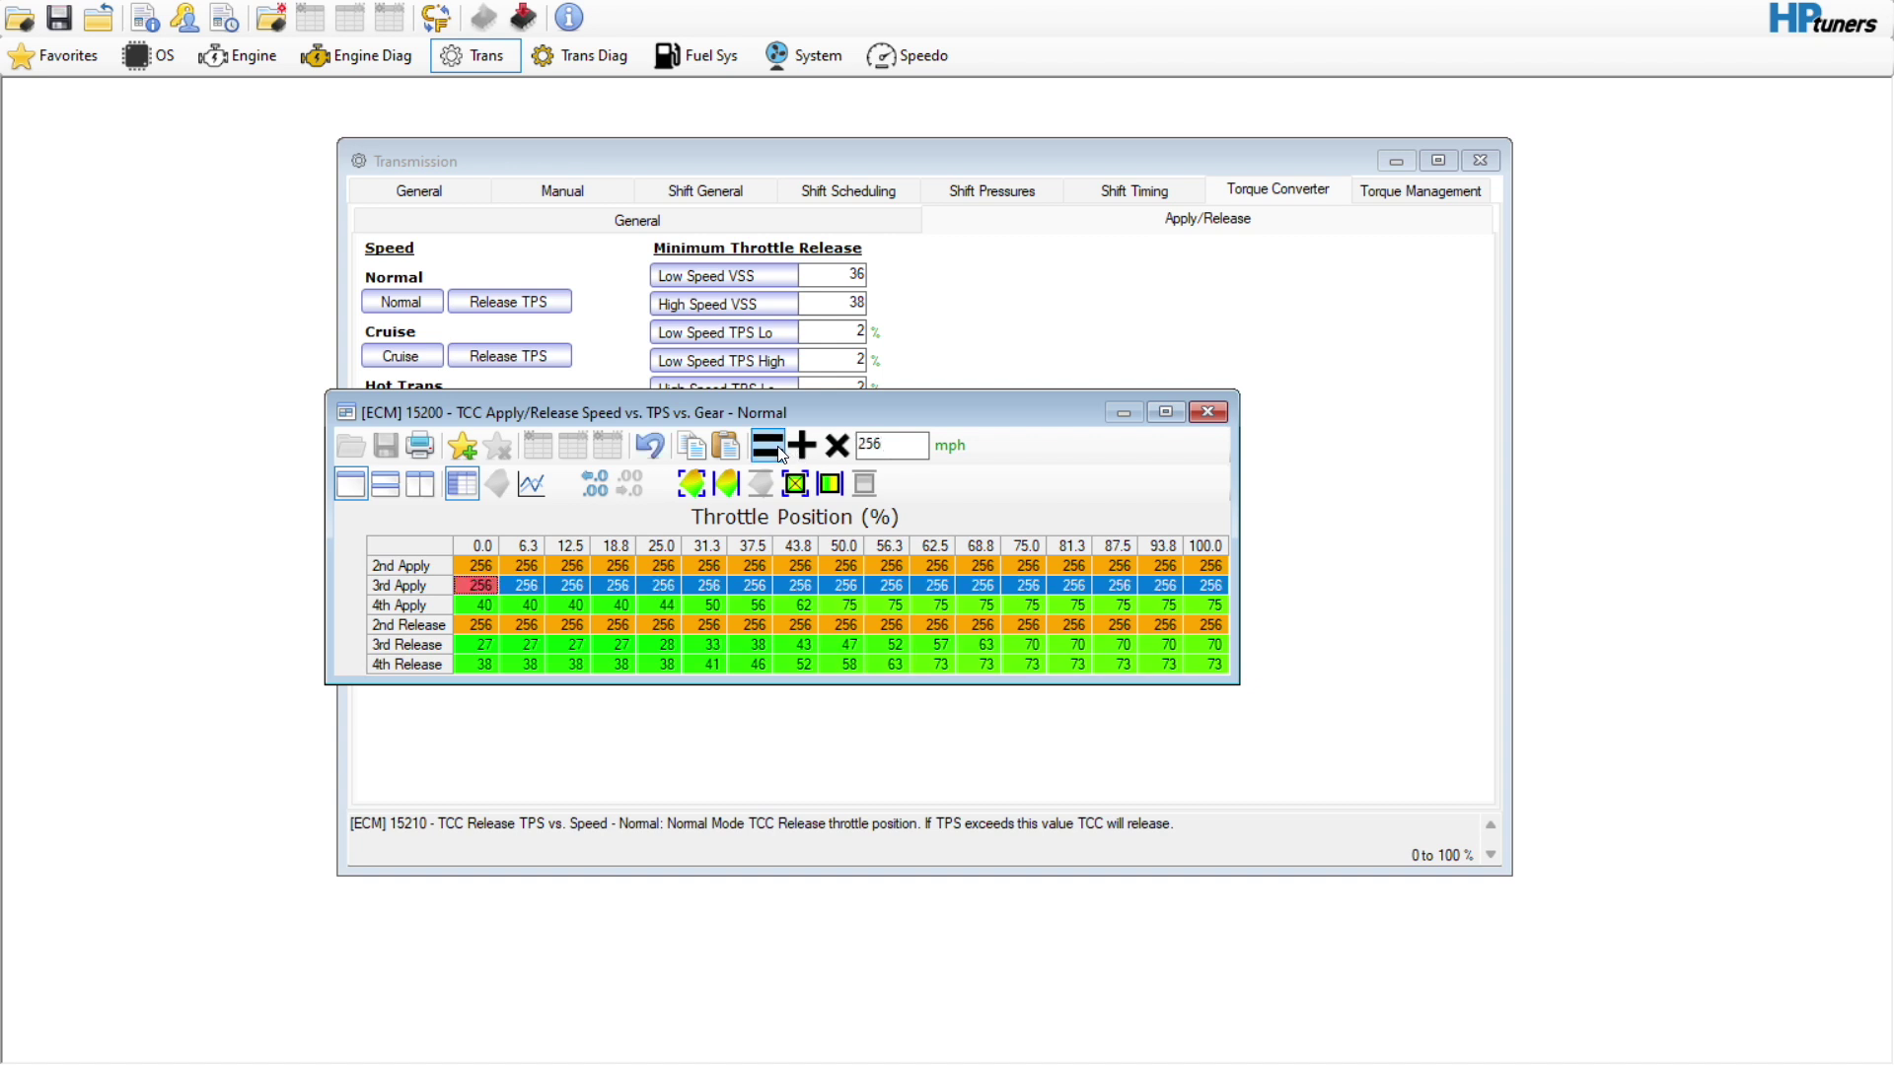
{"action": "key", "text": "Return"}
{"action": "left_click", "coordinate": [435, 644]}
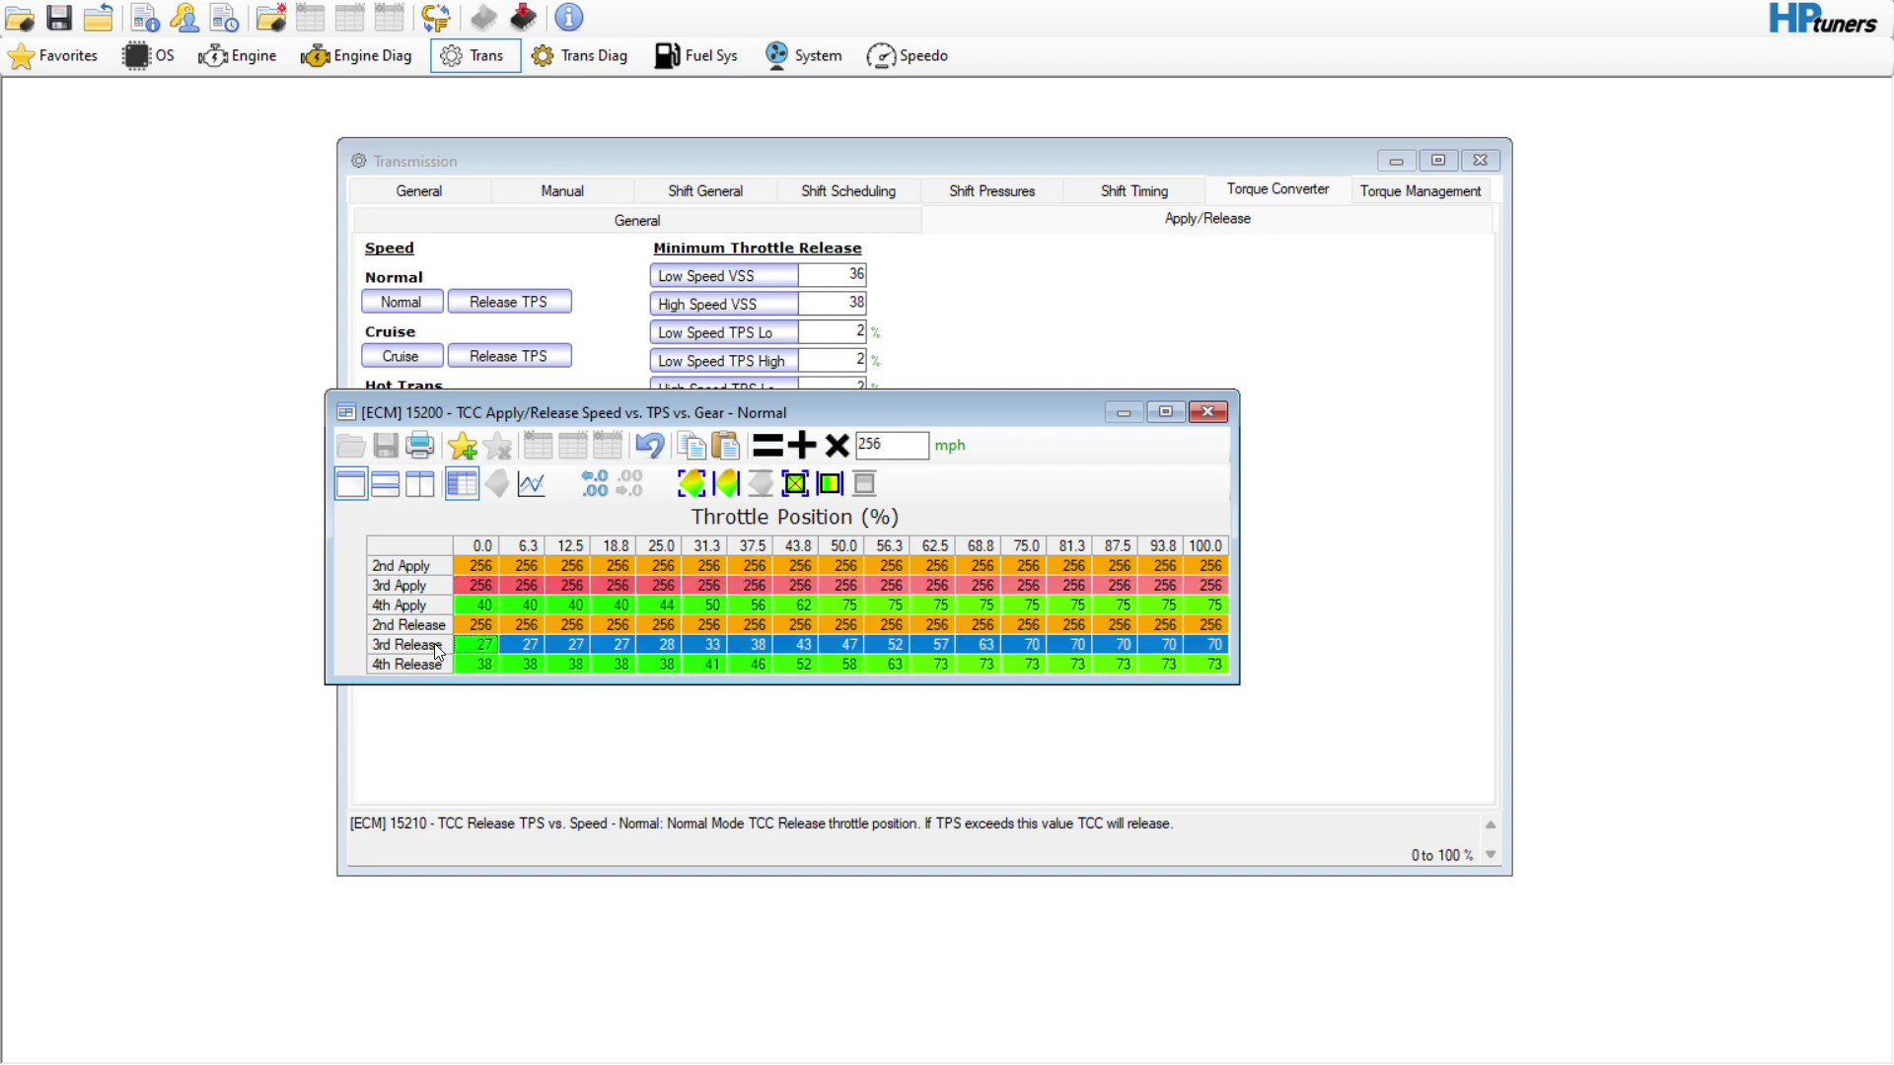
{"action": "left_click", "coordinate": [769, 453]}
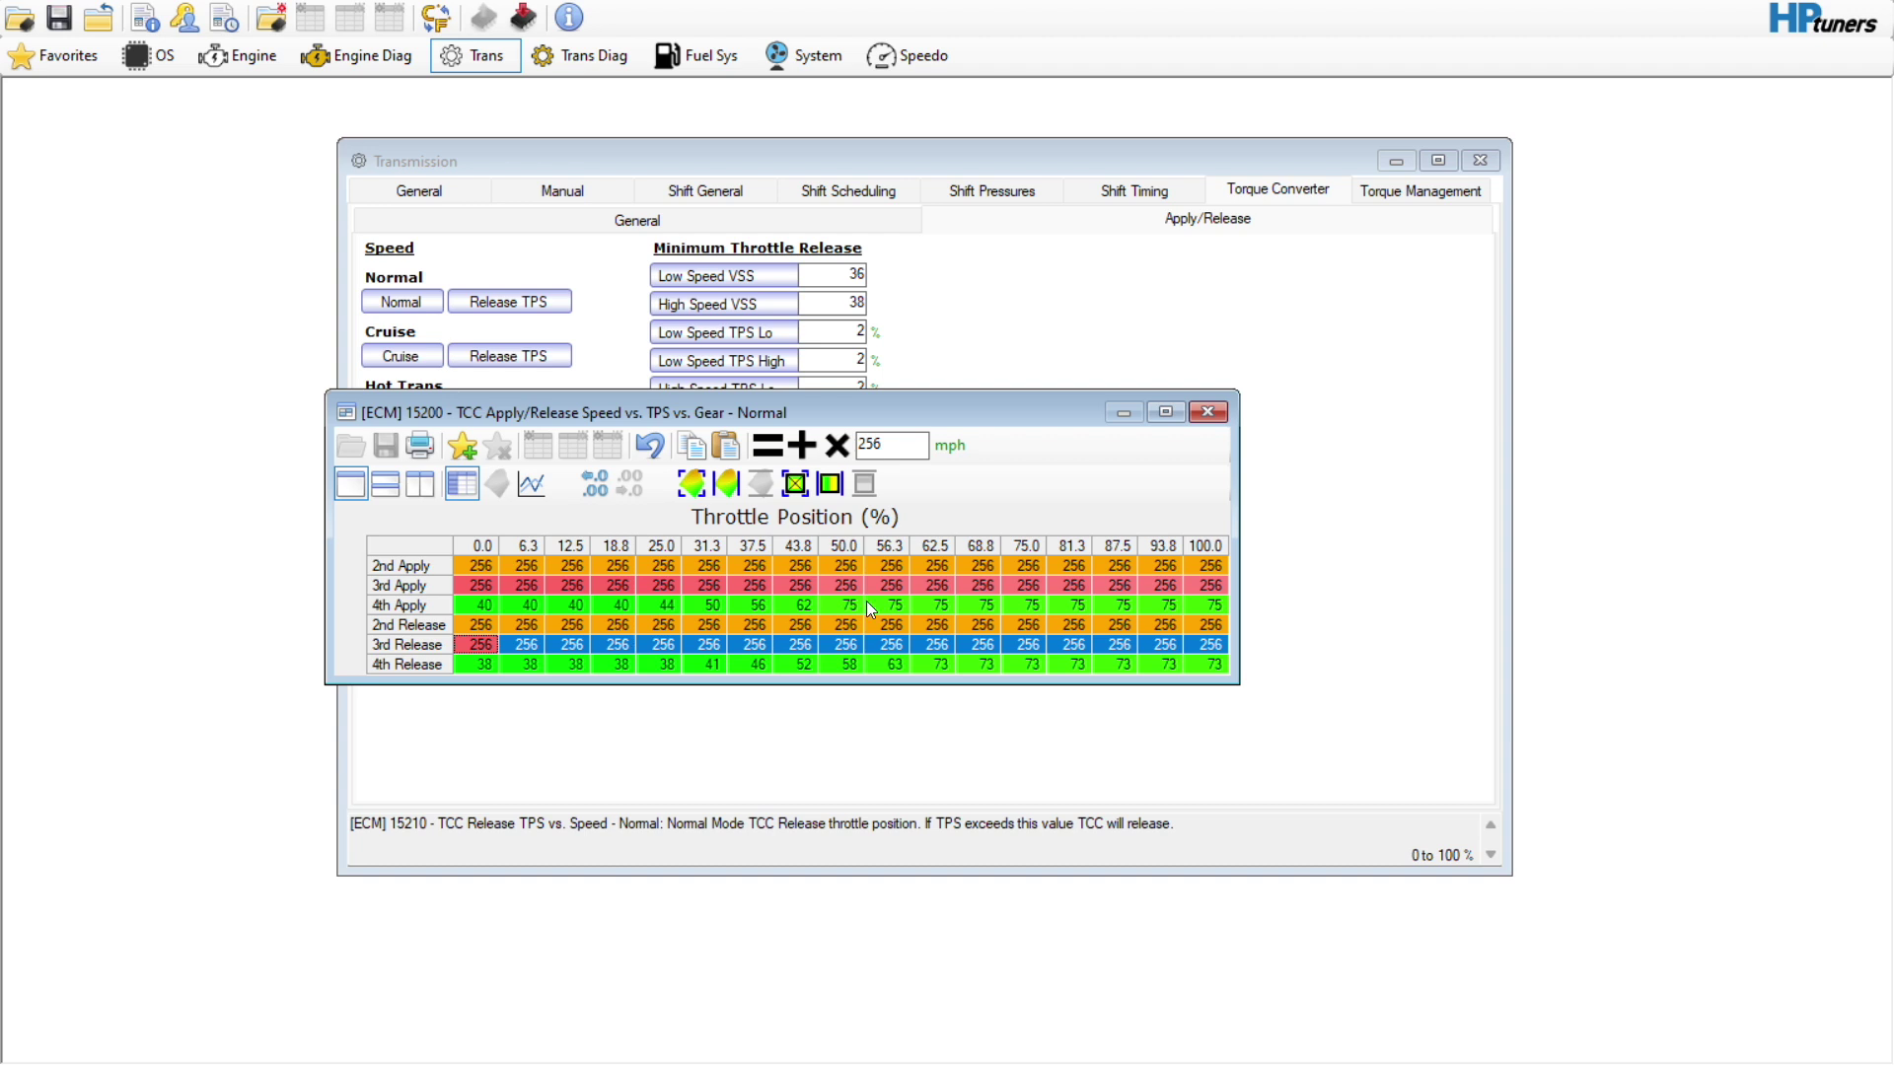
{"action": "left_click_drag", "start_coordinate": [890, 605], "coordinate": [1254, 730]}
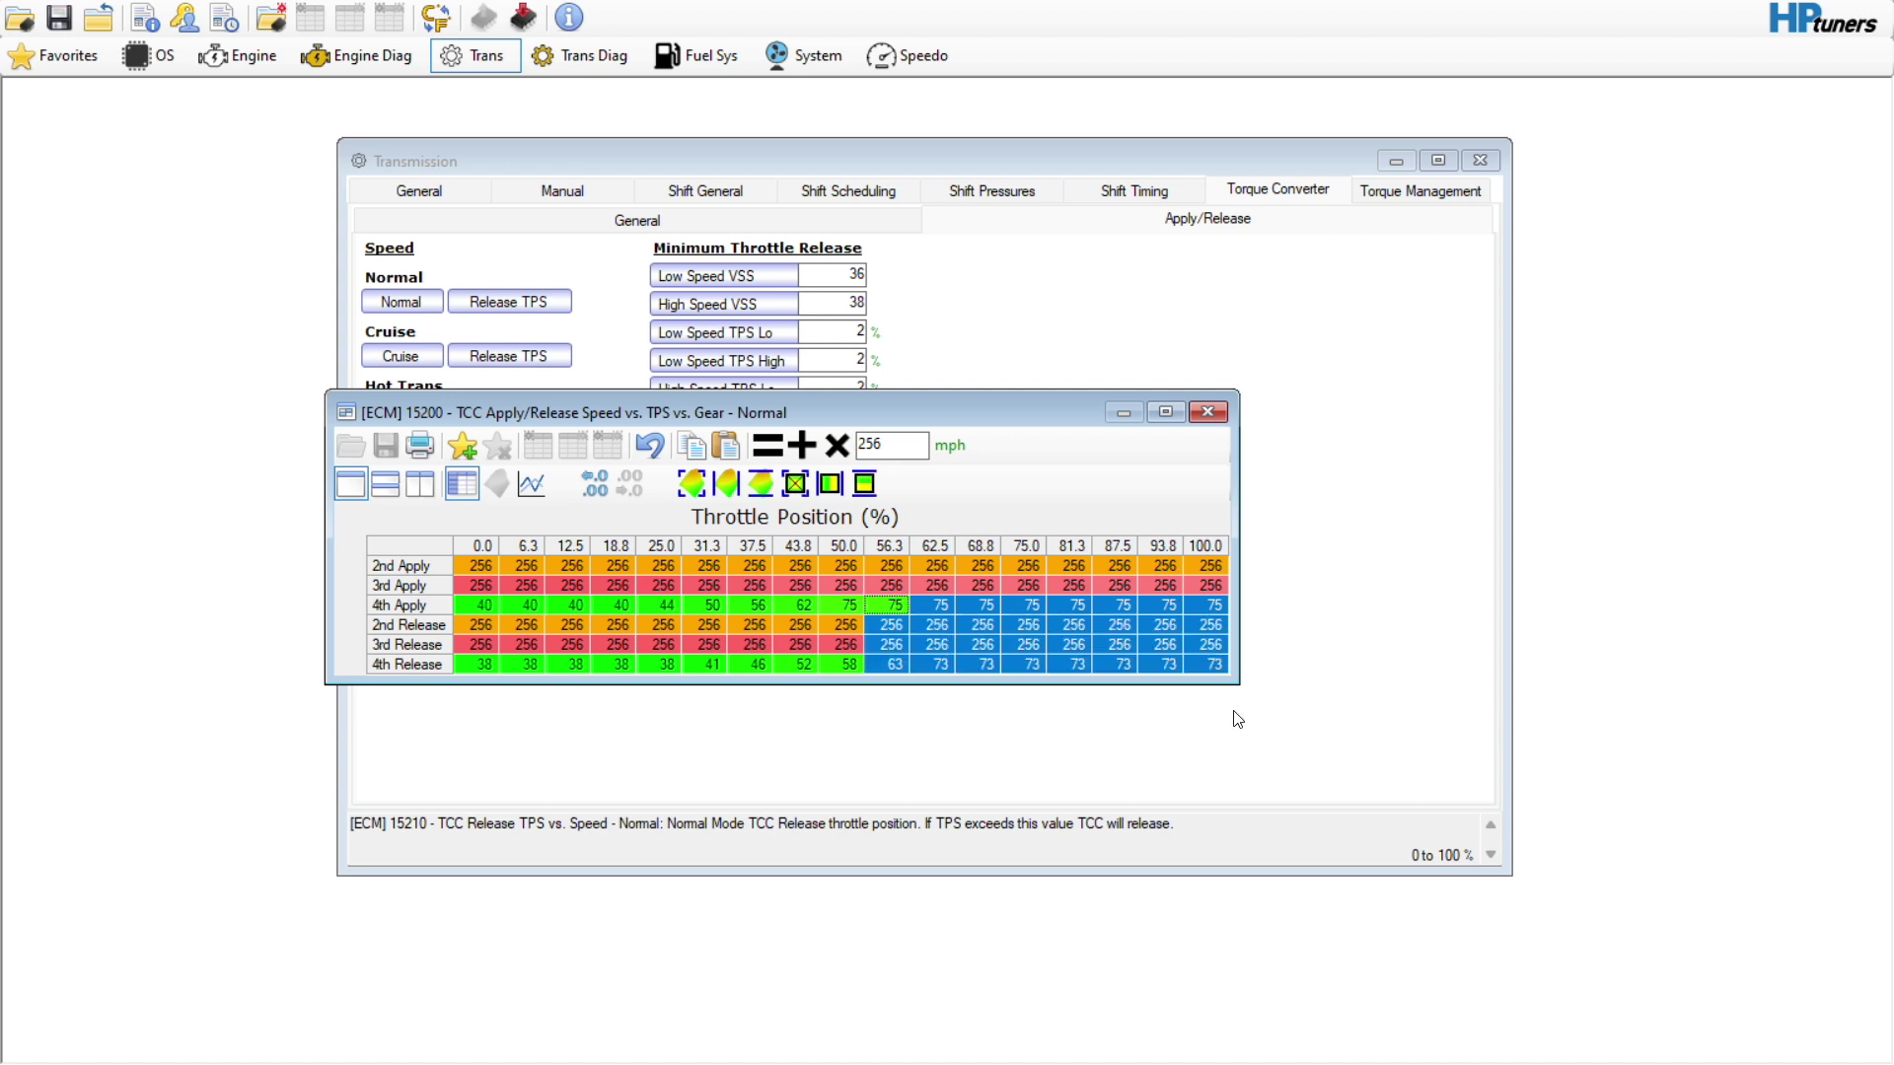
{"action": "left_click", "coordinate": [773, 451]}
{"action": "left_click", "coordinate": [823, 585]}
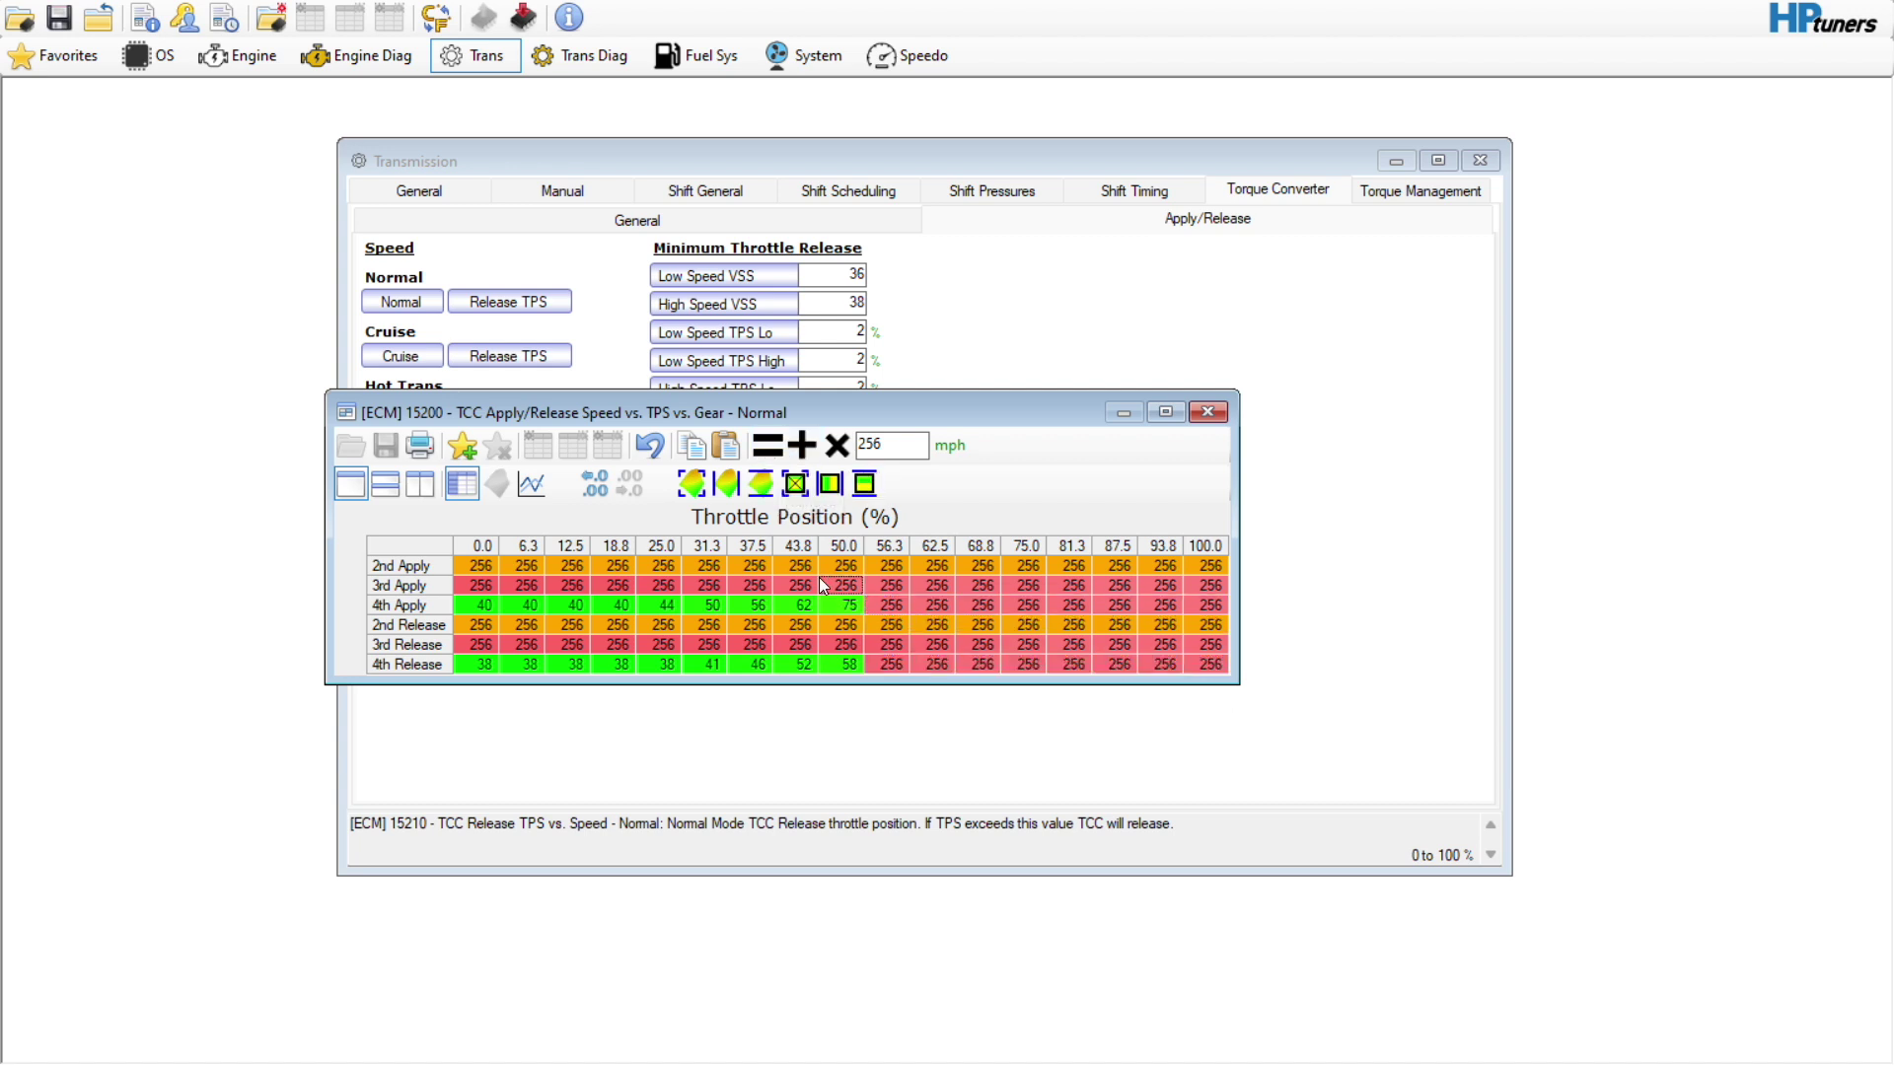
Set 4th Apply to 55 mph and 4th Release to 50 mph across 0–50% throttle.
{"action": "left_click_drag", "start_coordinate": [480, 605], "coordinate": [829, 607]}
{"action": "left_click", "coordinate": [913, 446]}
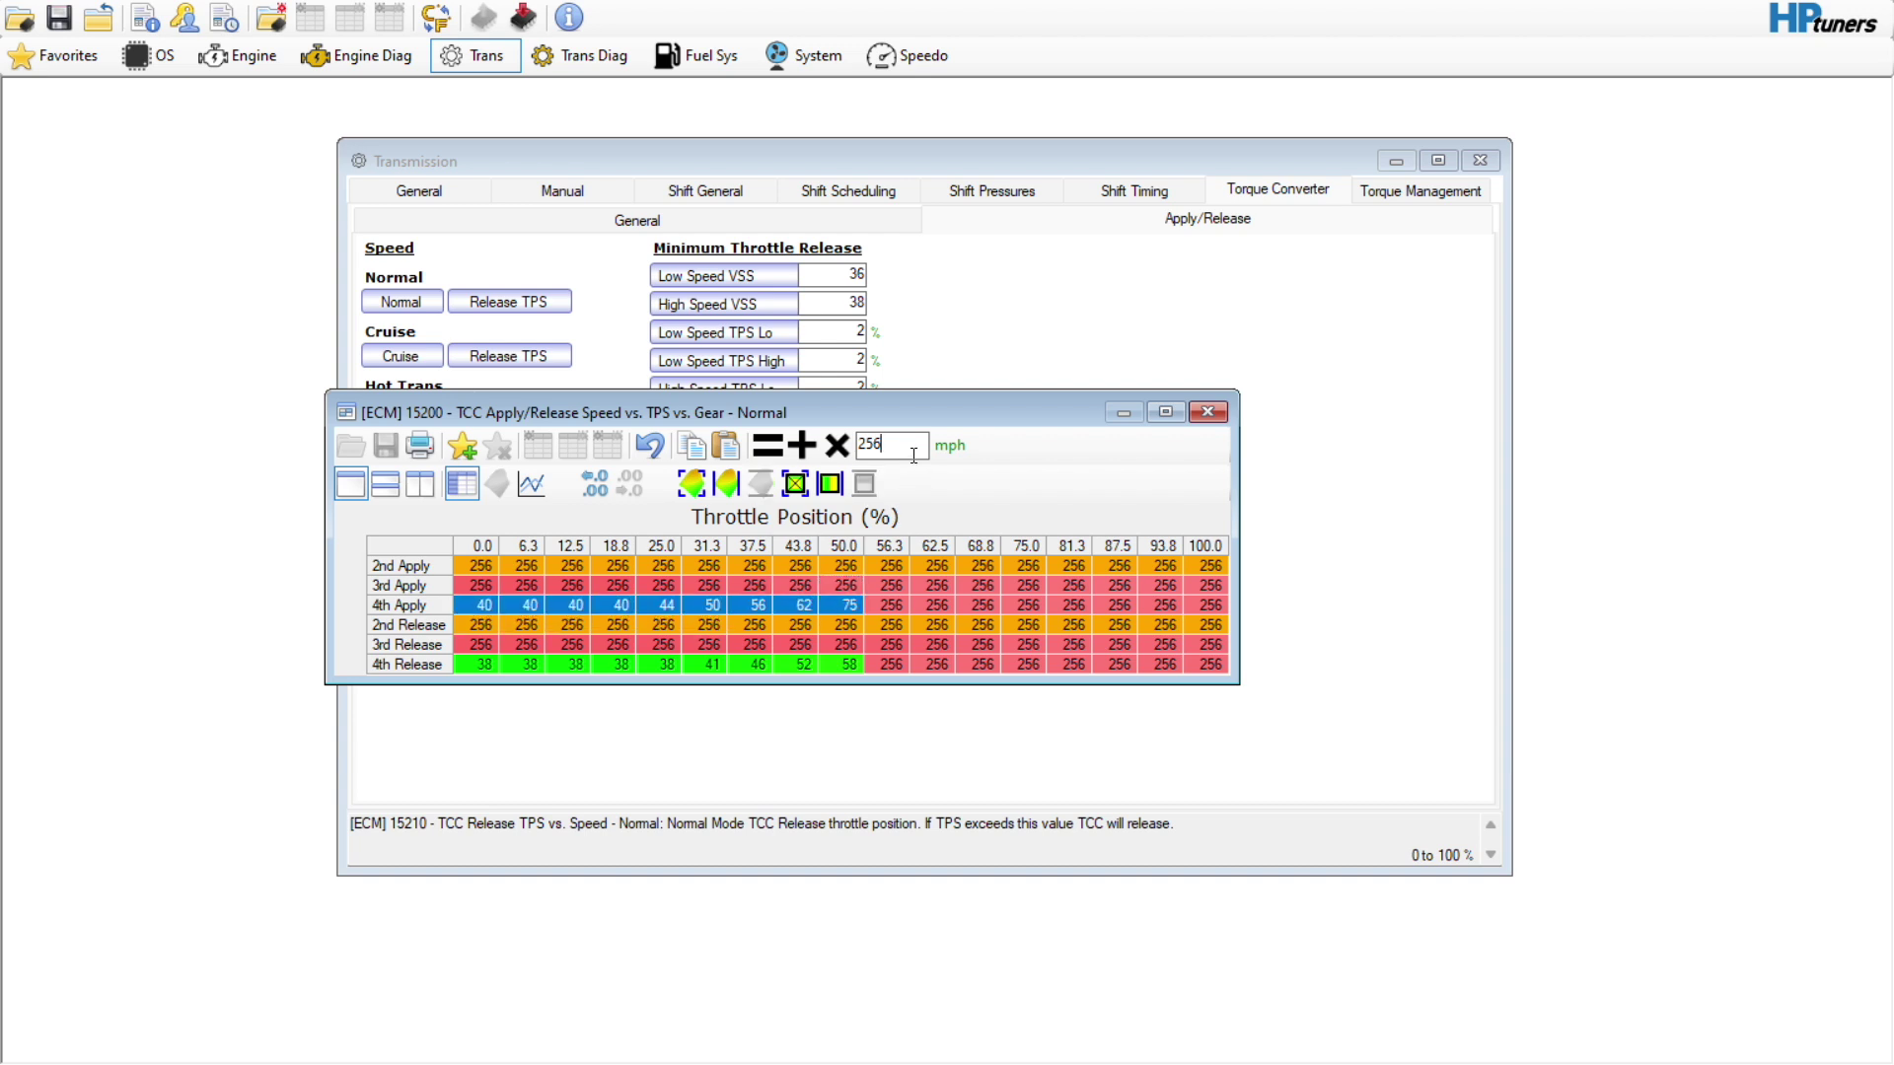
{"action": "type", "text": "55"}
{"action": "left_click", "coordinate": [795, 483]}
{"action": "left_click_drag", "start_coordinate": [480, 665], "coordinate": [847, 665]}
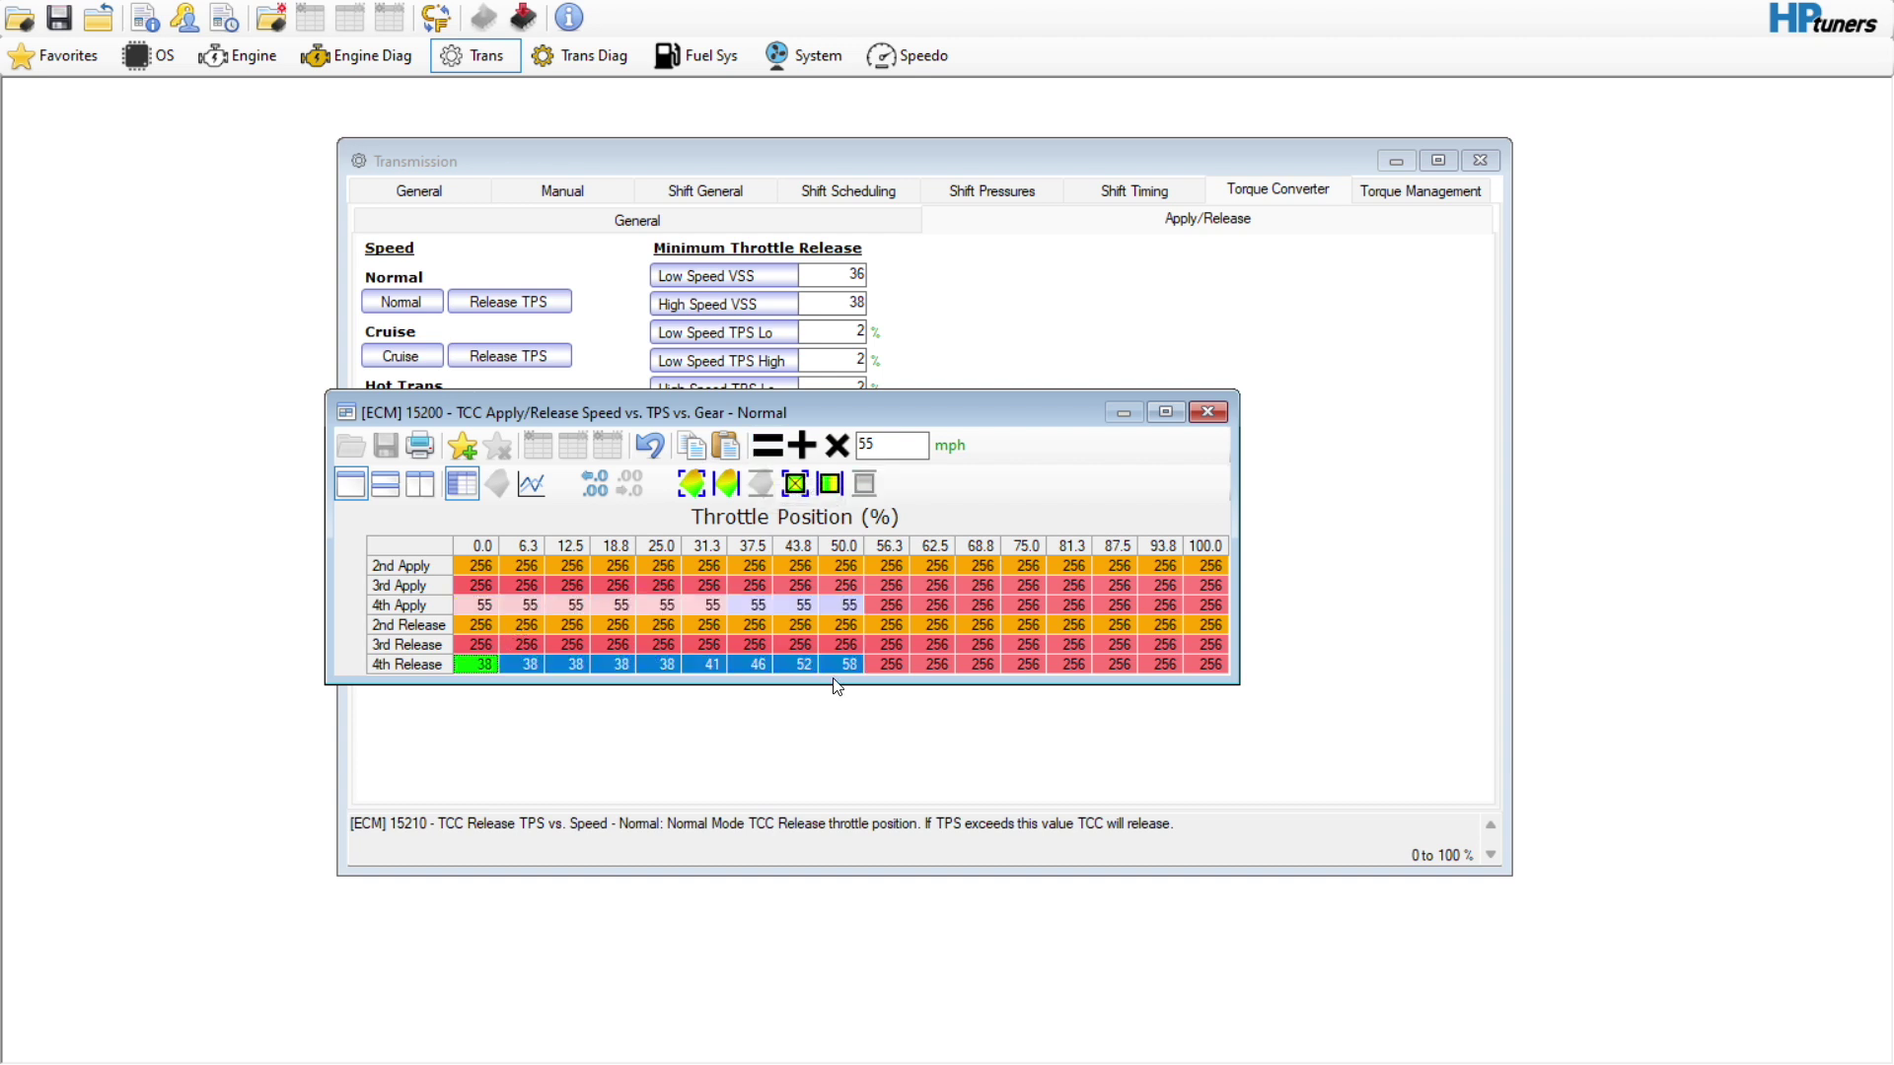
{"action": "left_click", "coordinate": [900, 446]}
{"action": "key", "text": "BackSpace"}
{"action": "type", "text": "0"}
{"action": "left_click", "coordinate": [775, 448]}
{"action": "left_click", "coordinate": [795, 589]}
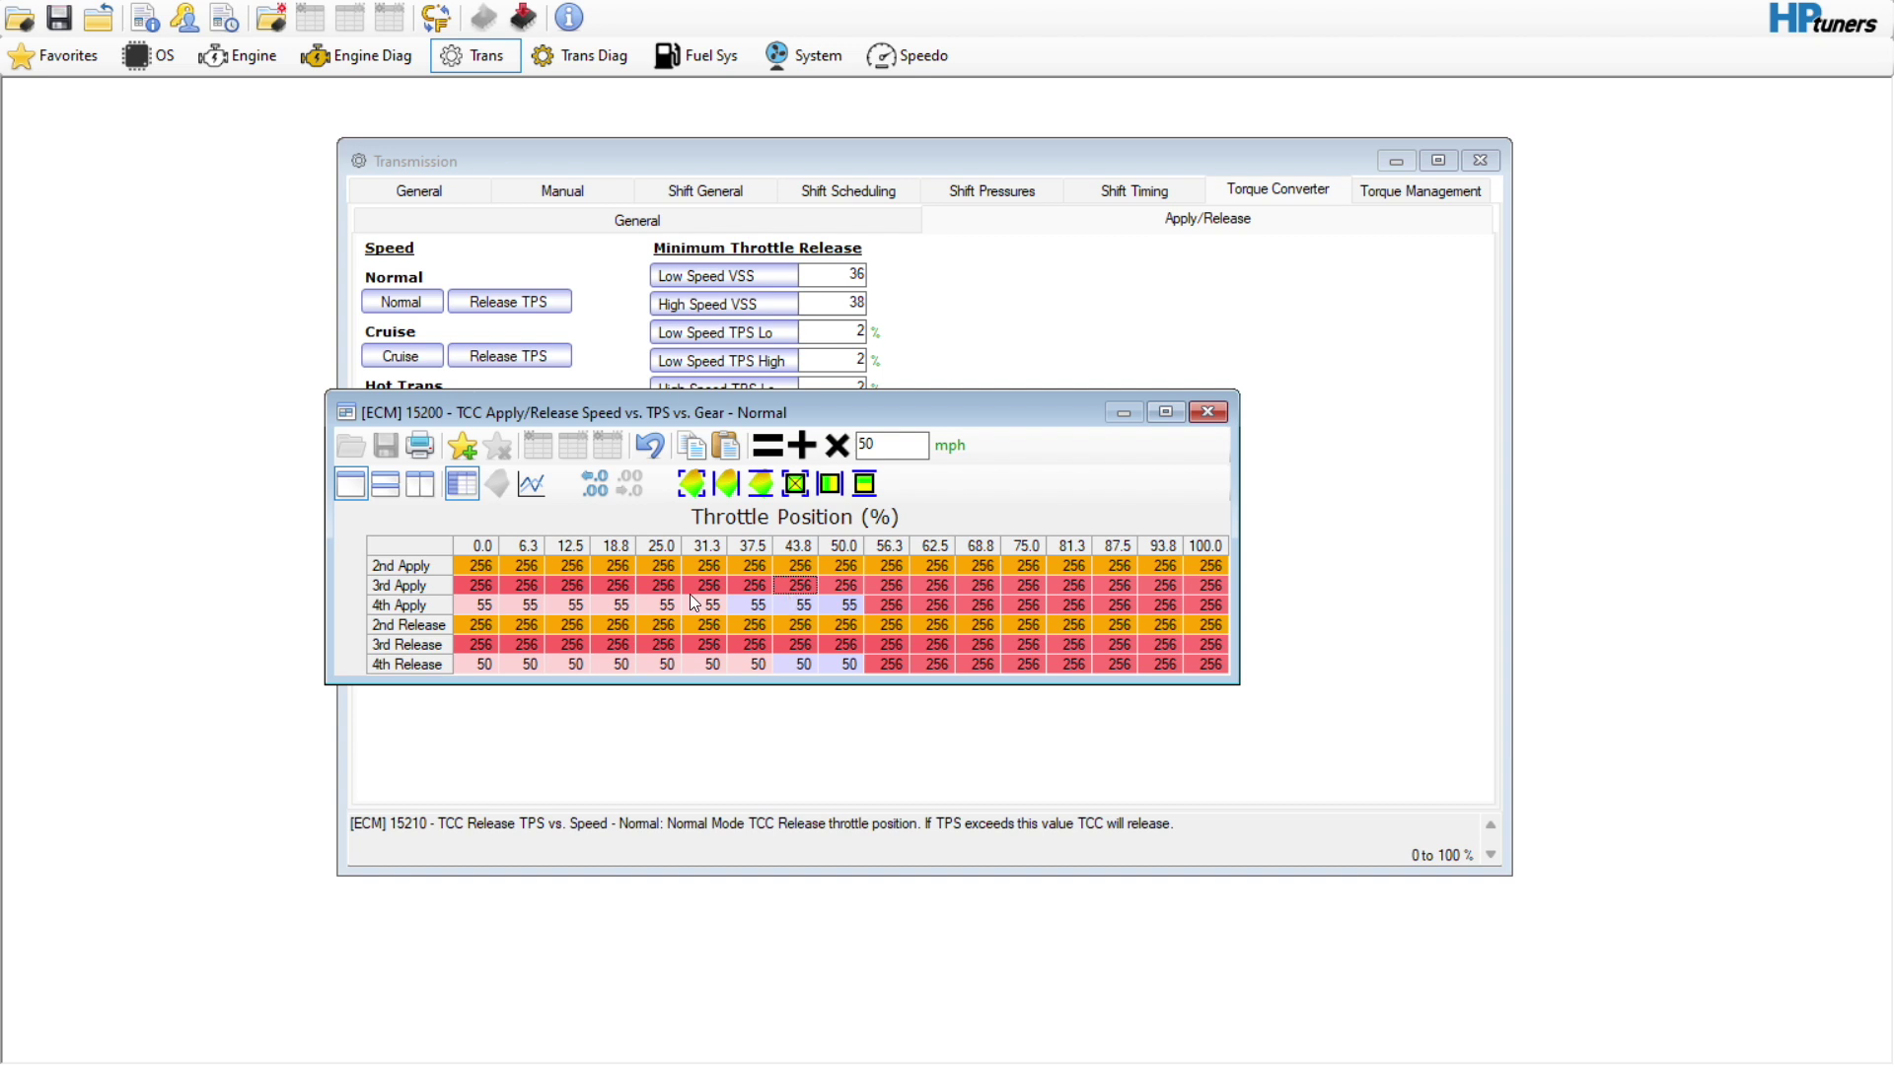
Recheck the Normal TCC table, then open the Normal Desired Shift Time vs. Torque table.
{"action": "left_click", "coordinate": [1208, 413]}
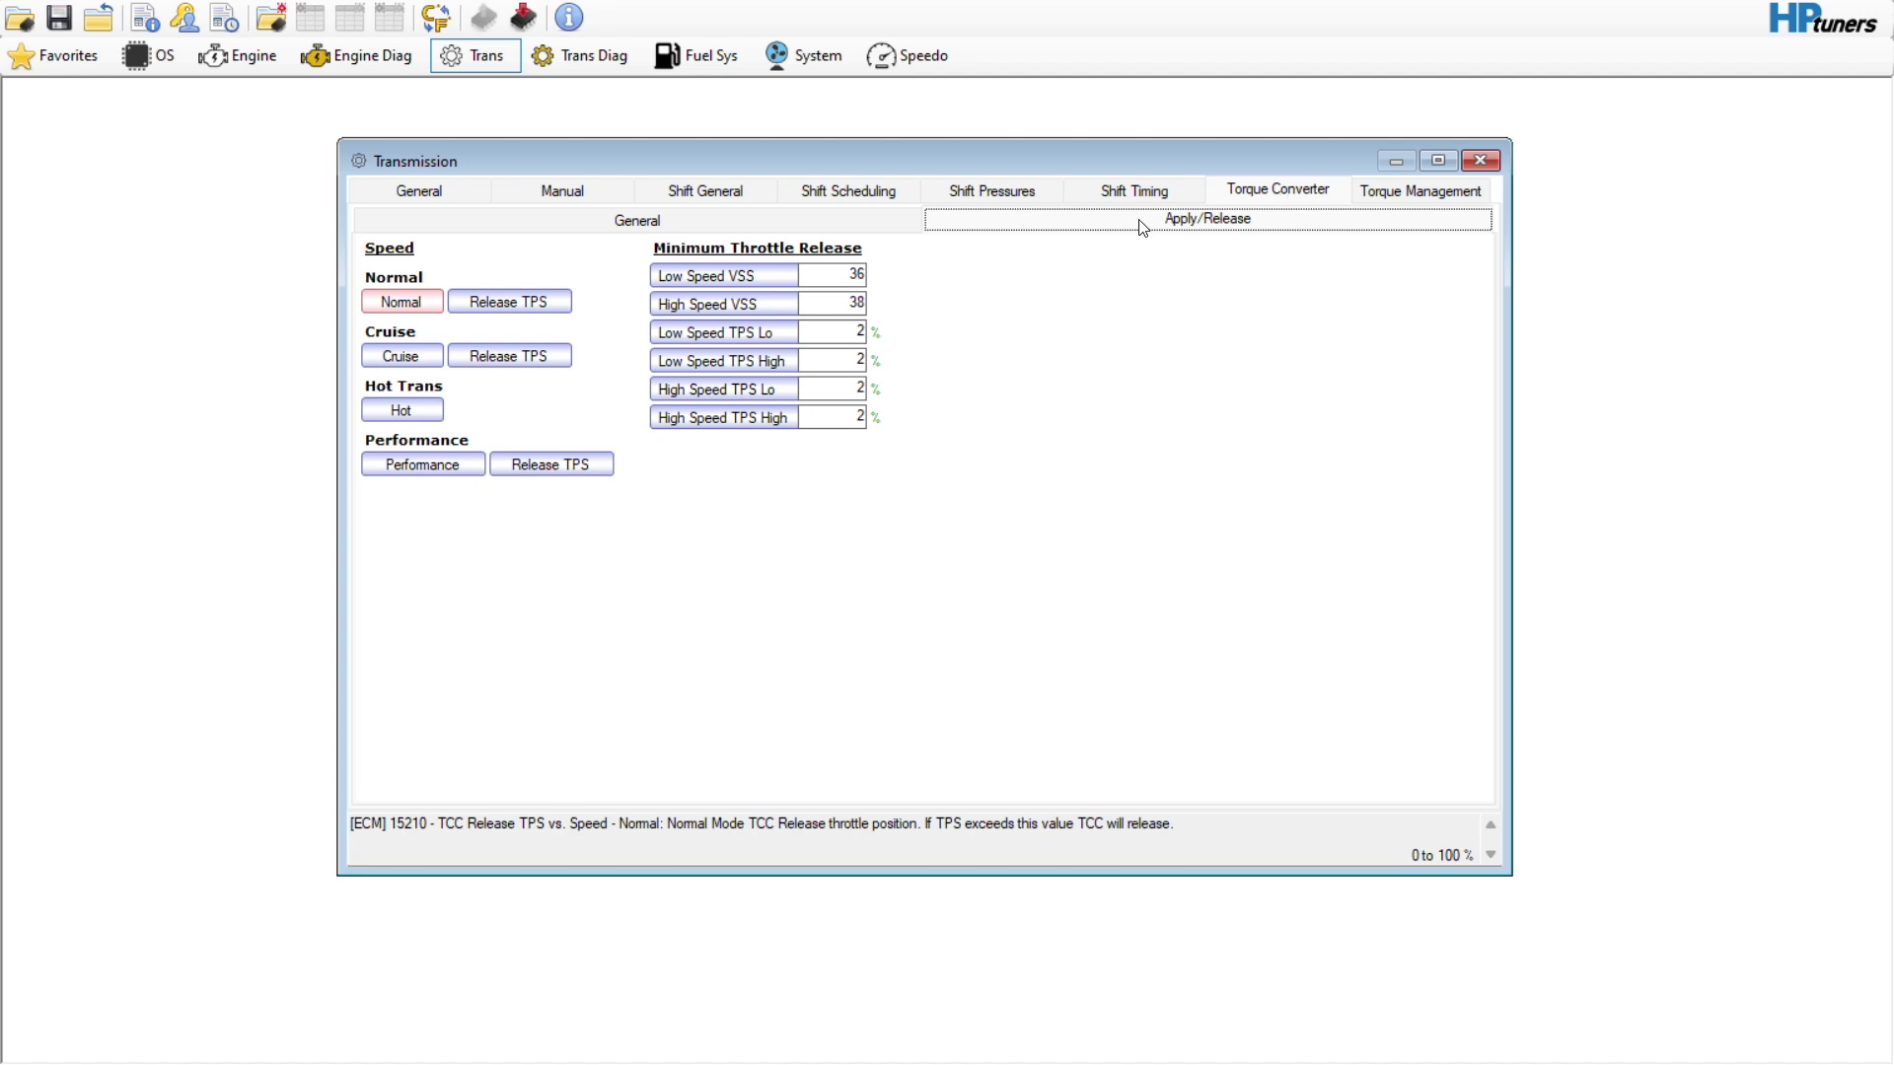
{"action": "left_click", "coordinate": [431, 302]}
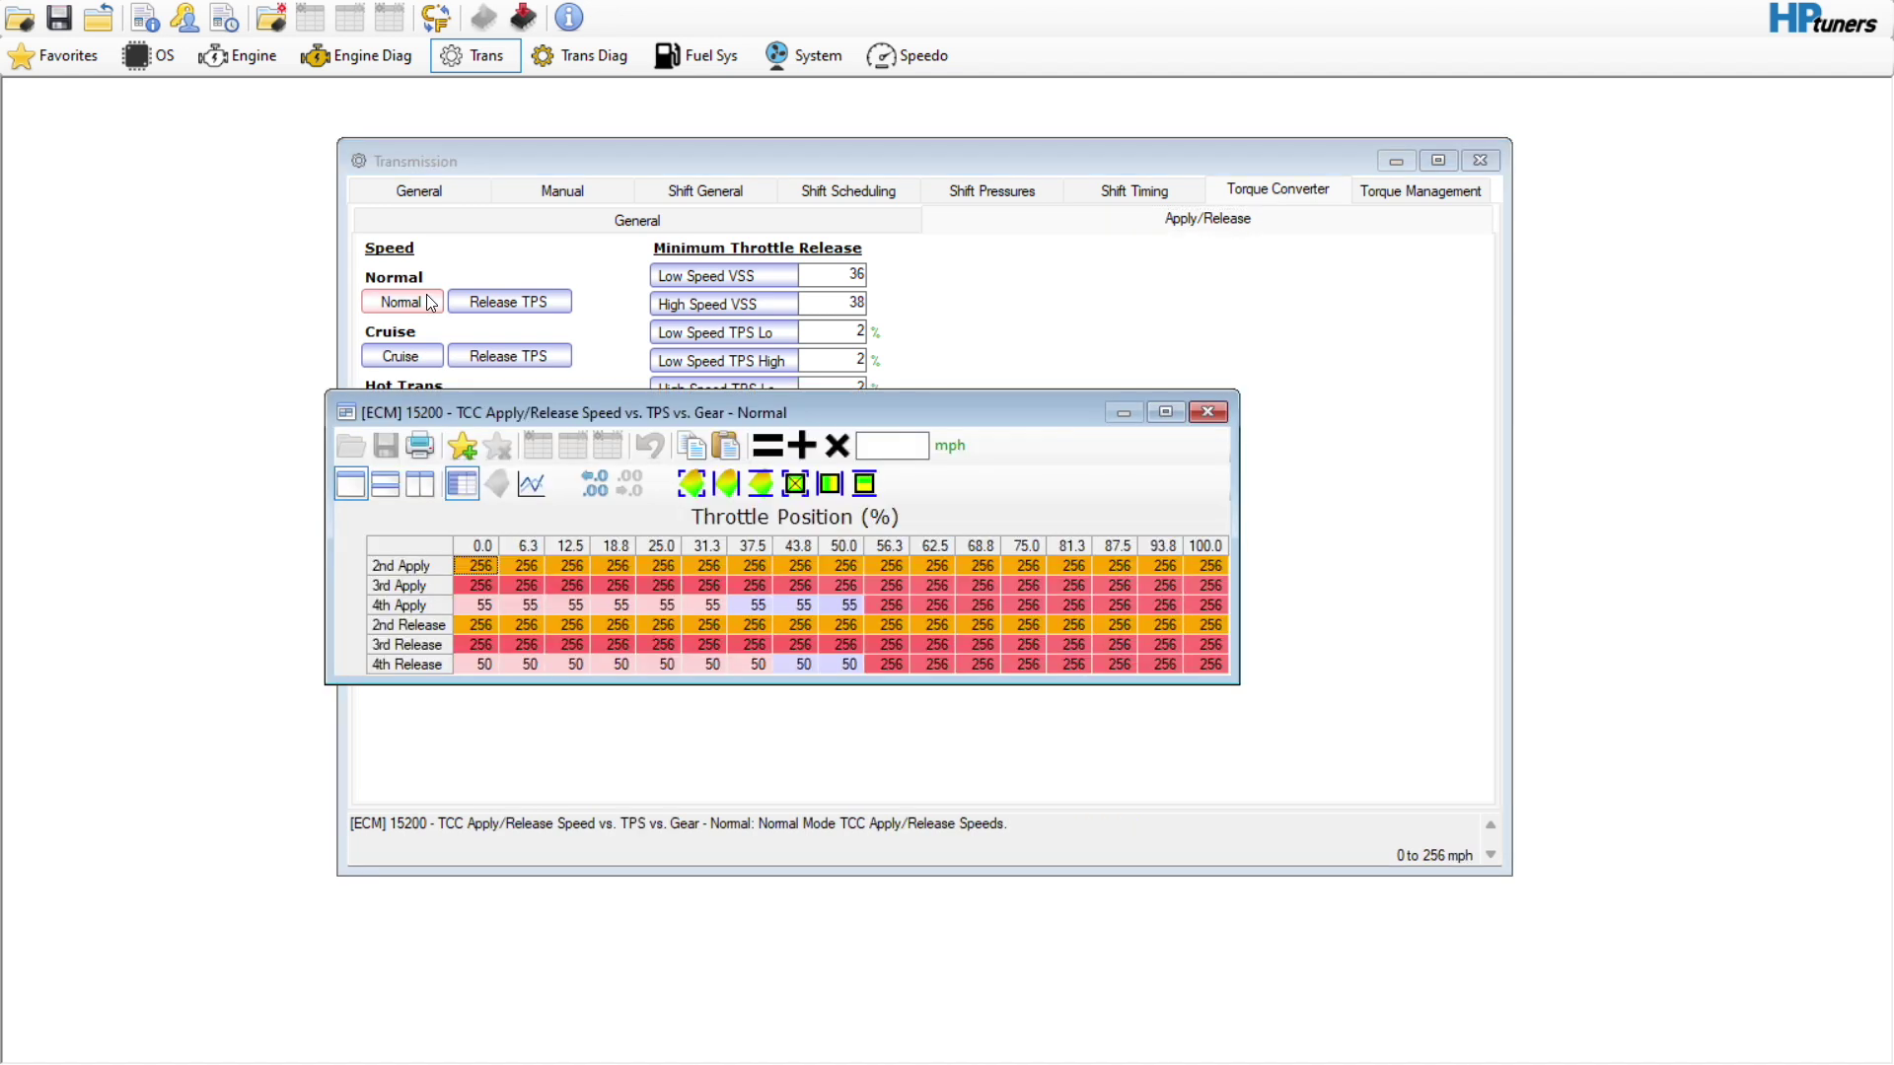
{"action": "left_click", "coordinate": [1206, 423]}
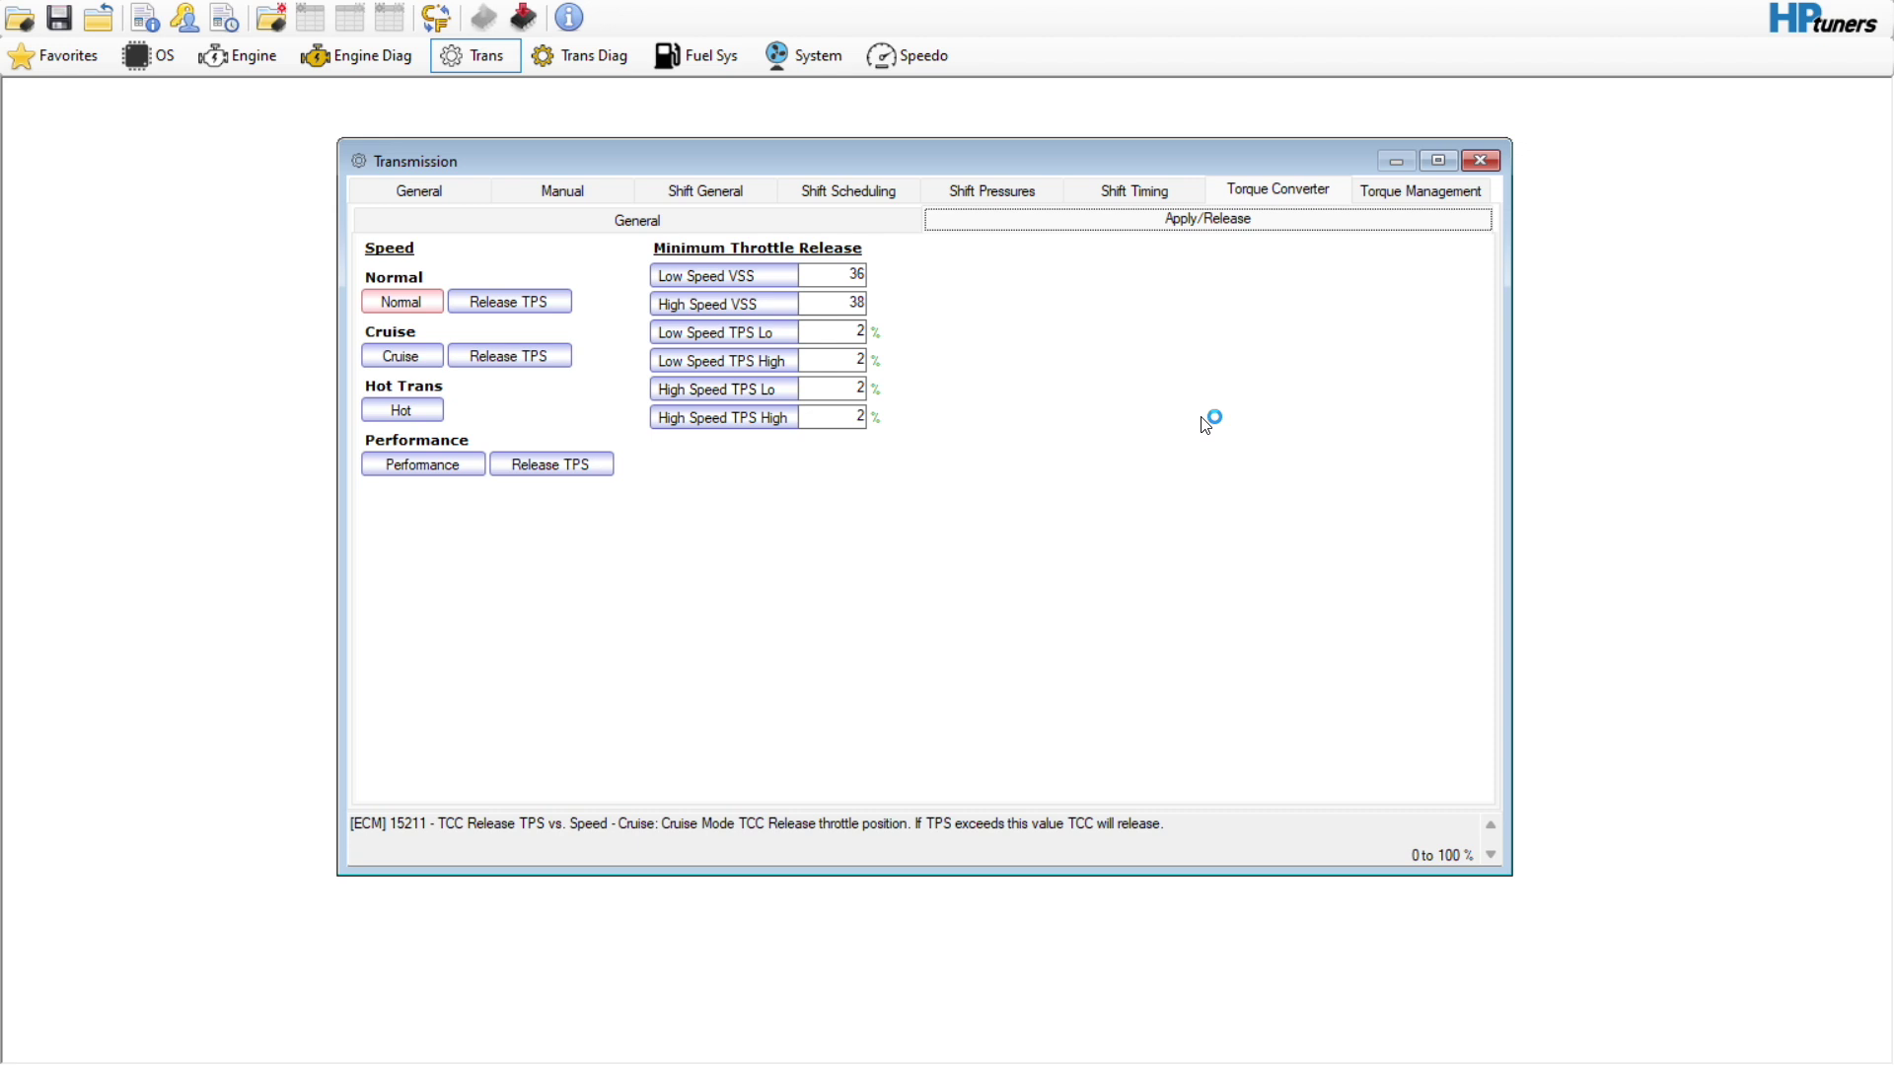
{"action": "left_click", "coordinate": [1115, 190]}
{"action": "left_click", "coordinate": [424, 277]}
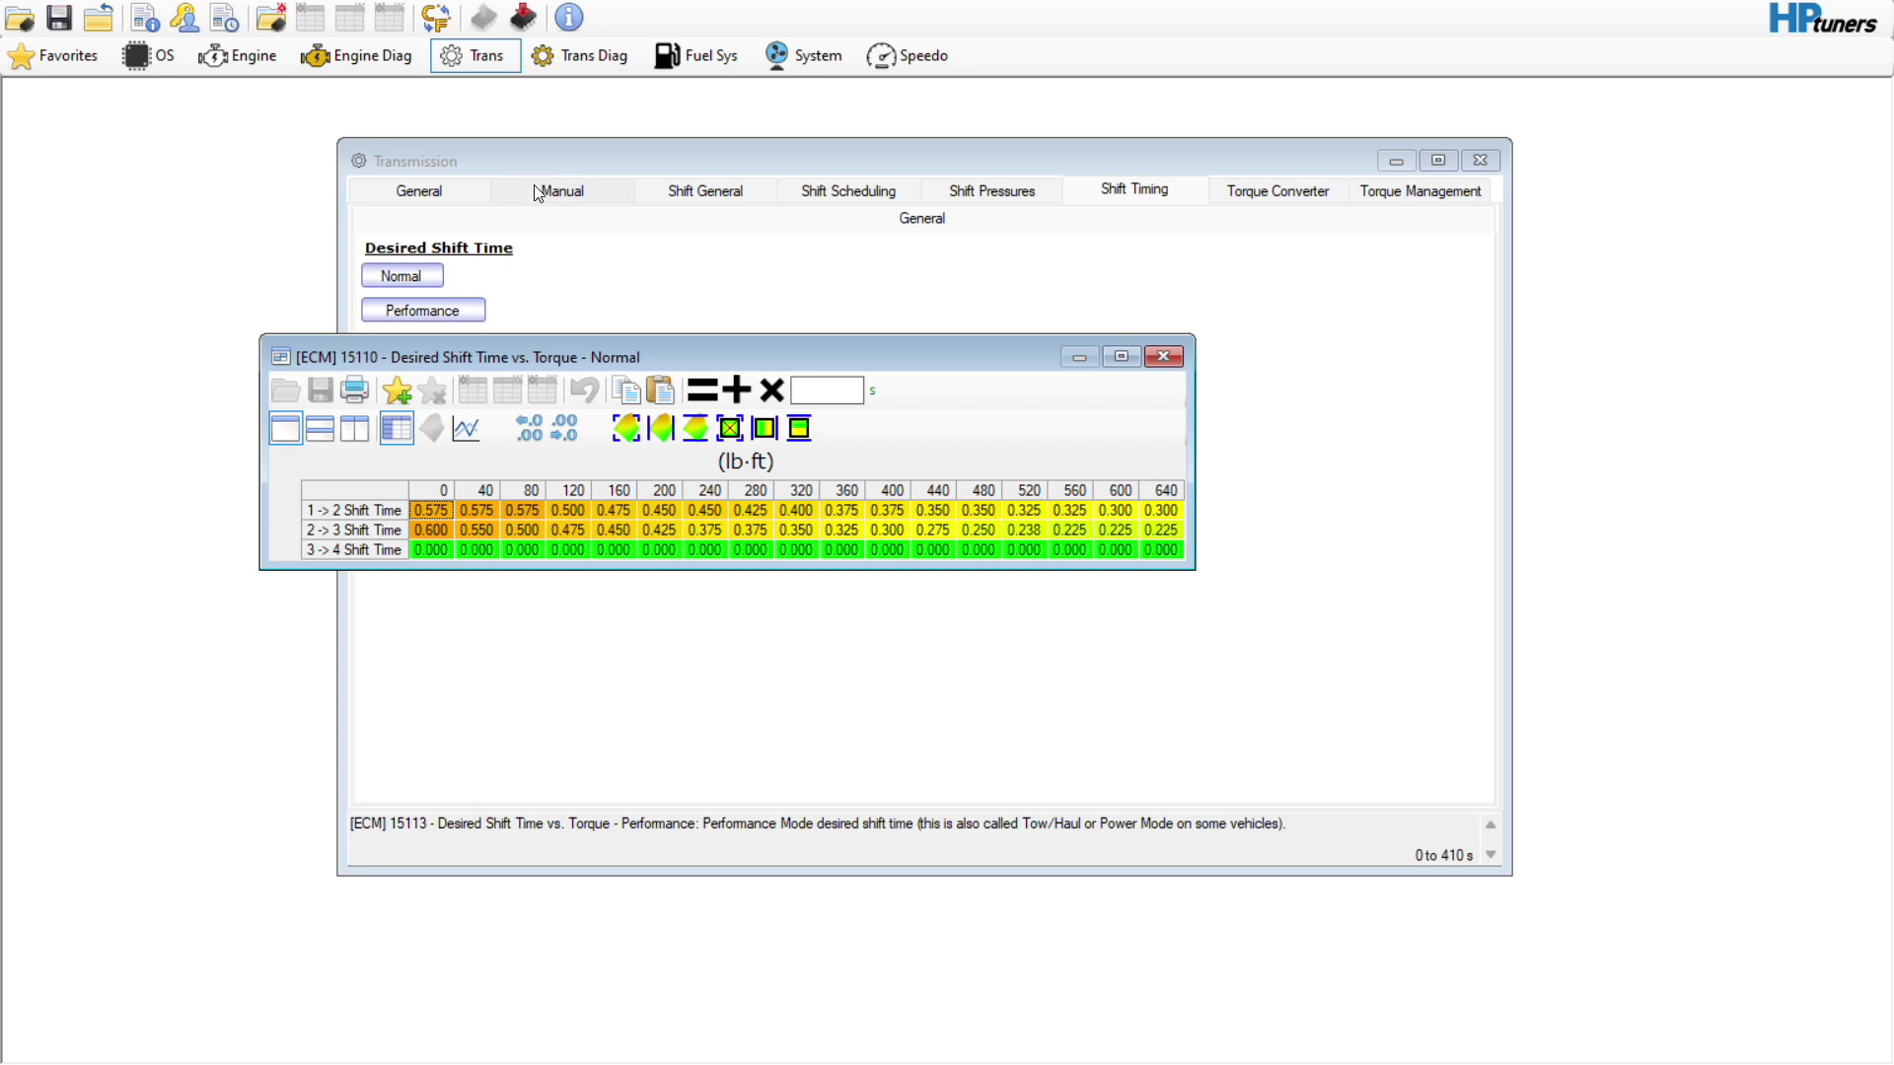
Copy all 0.300 s Performance Desired Shift Time values and reopen the Normal shift time table.
{"action": "left_click", "coordinate": [1162, 357]}
{"action": "left_click", "coordinate": [458, 313]}
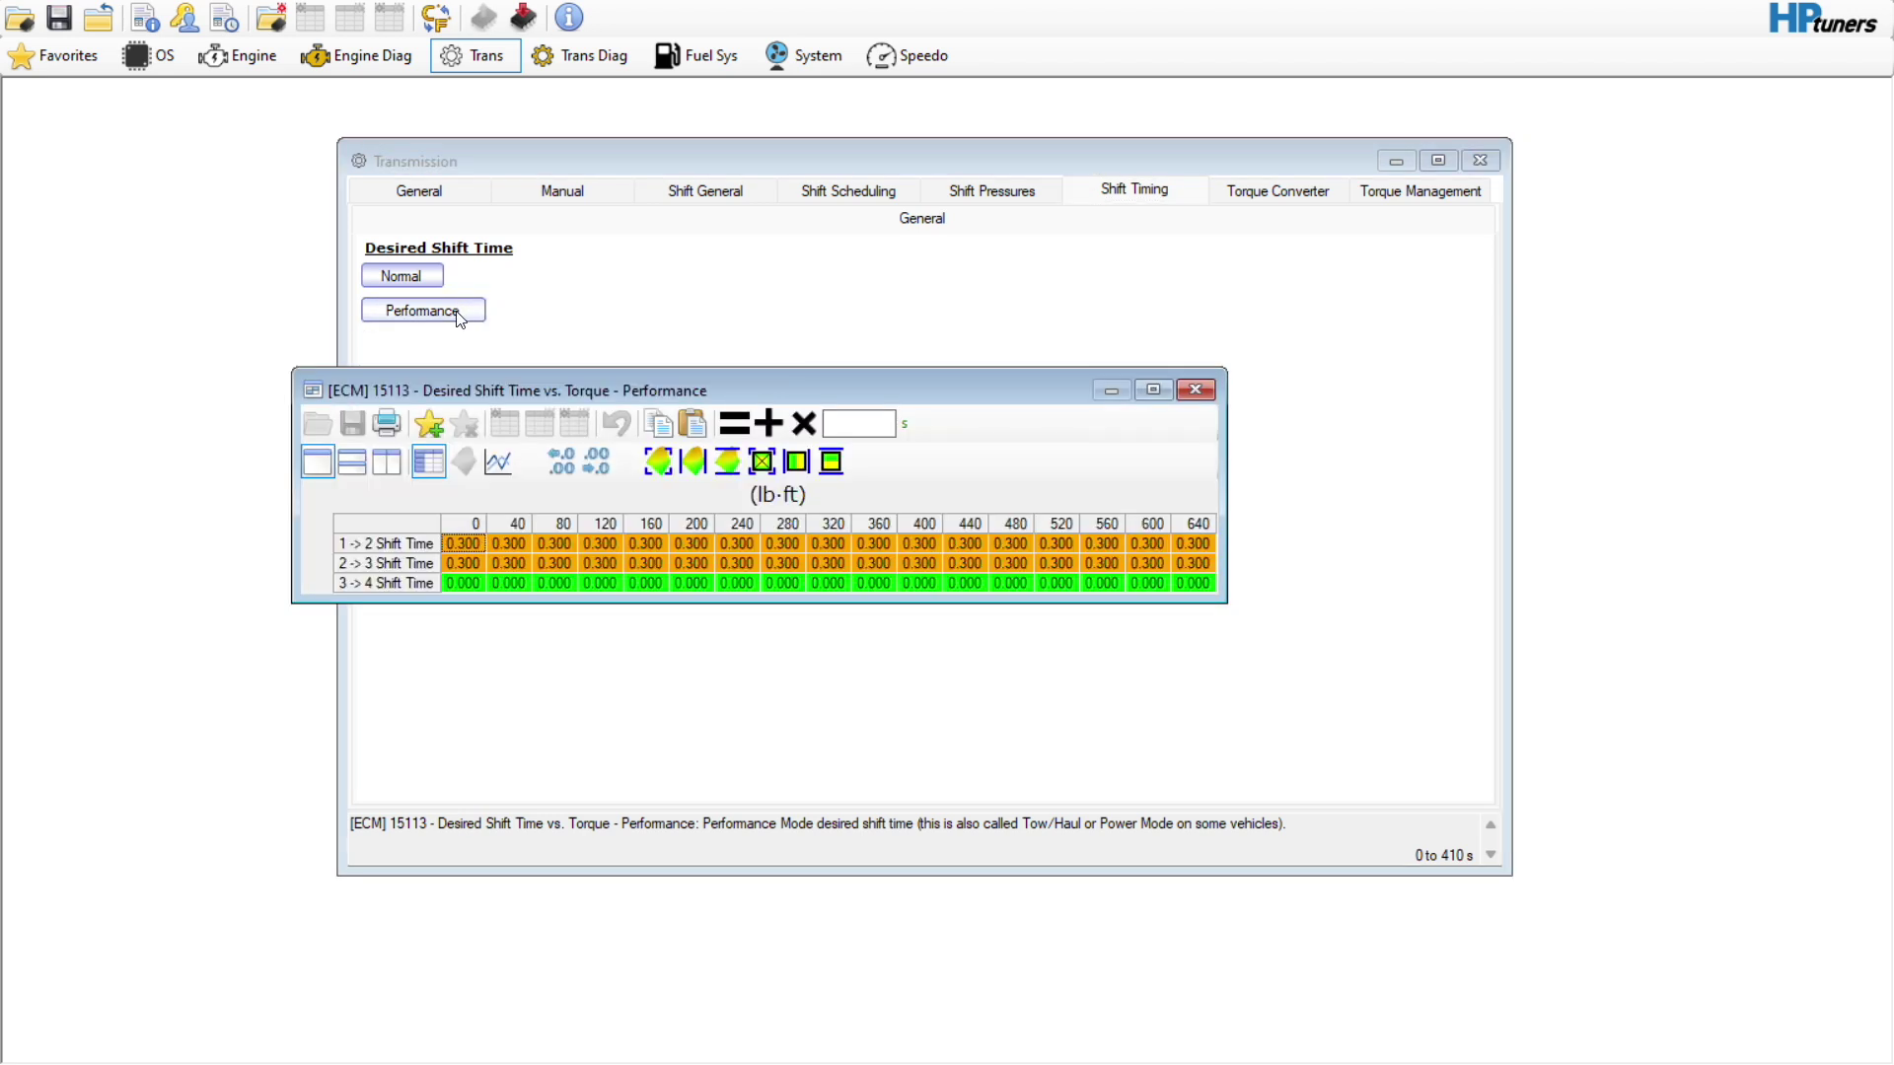
{"action": "left_click", "coordinate": [416, 525]}
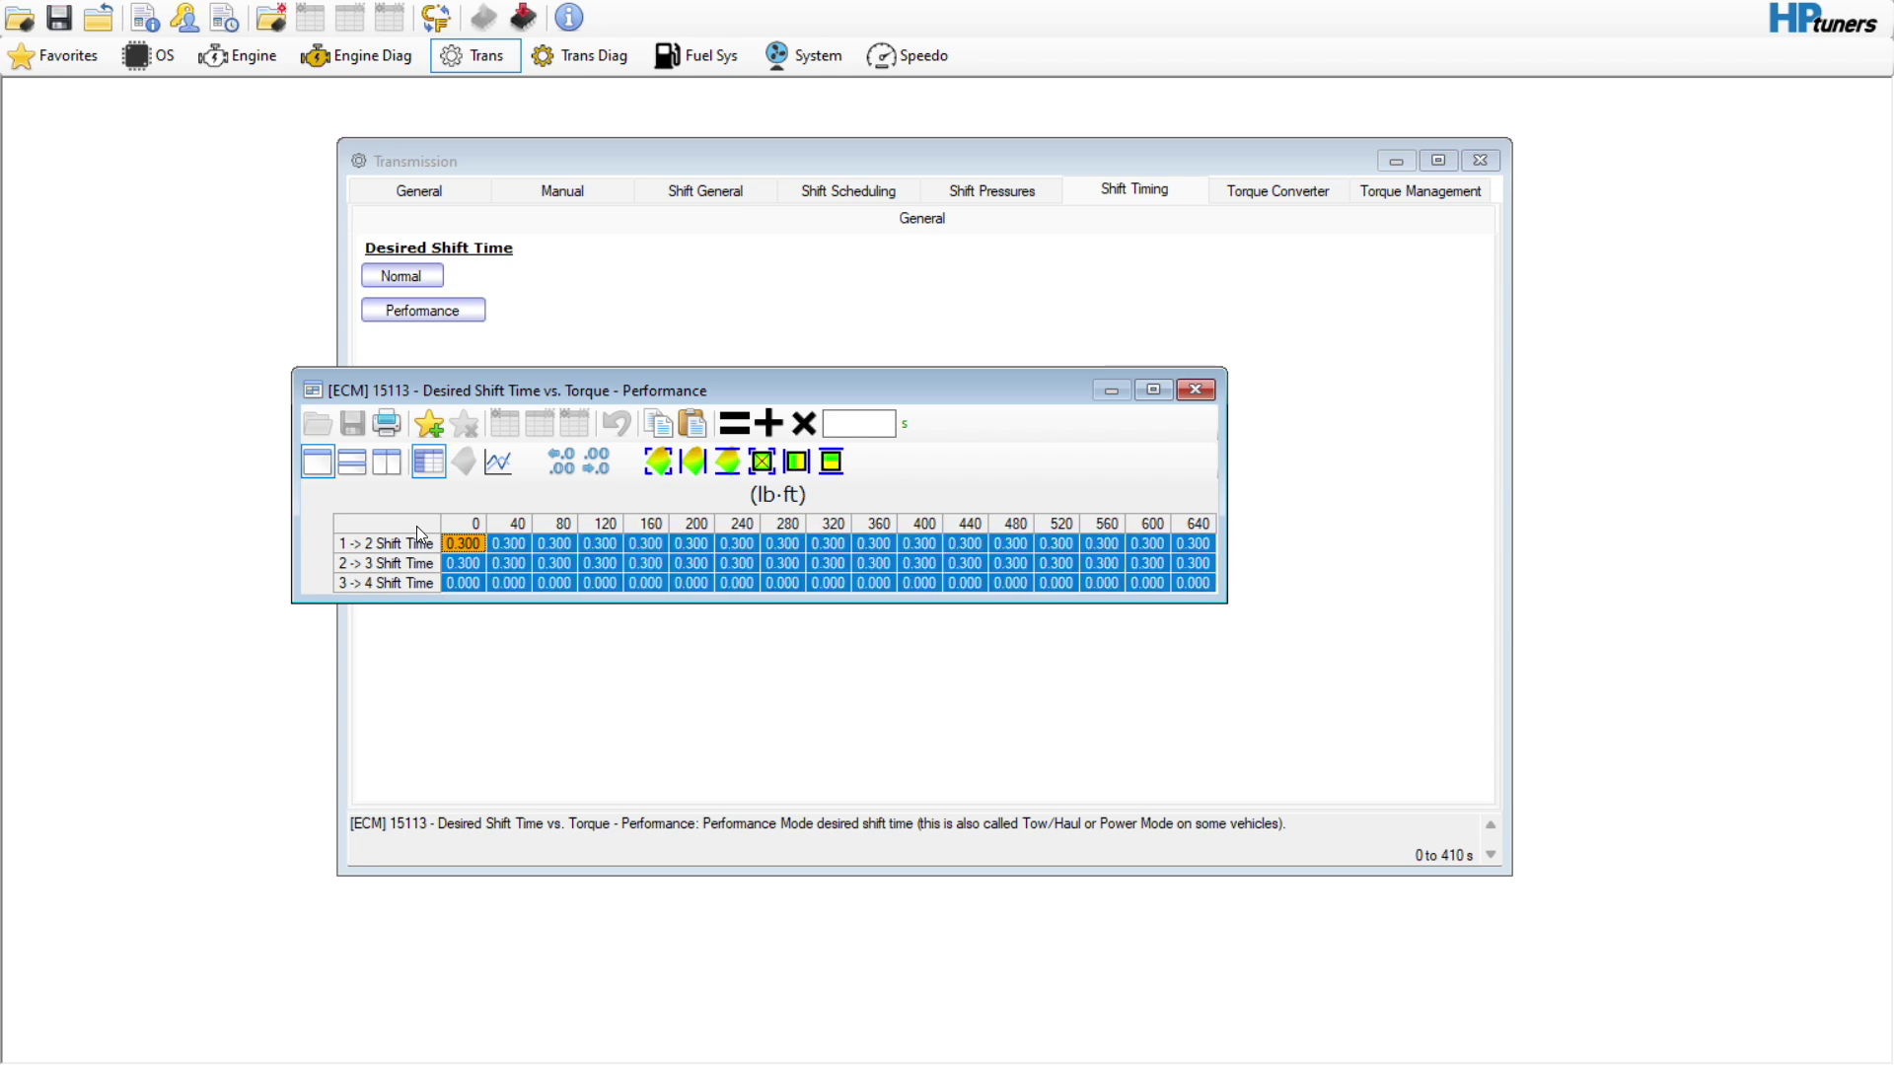
{"action": "left_click", "coordinate": [1194, 390]}
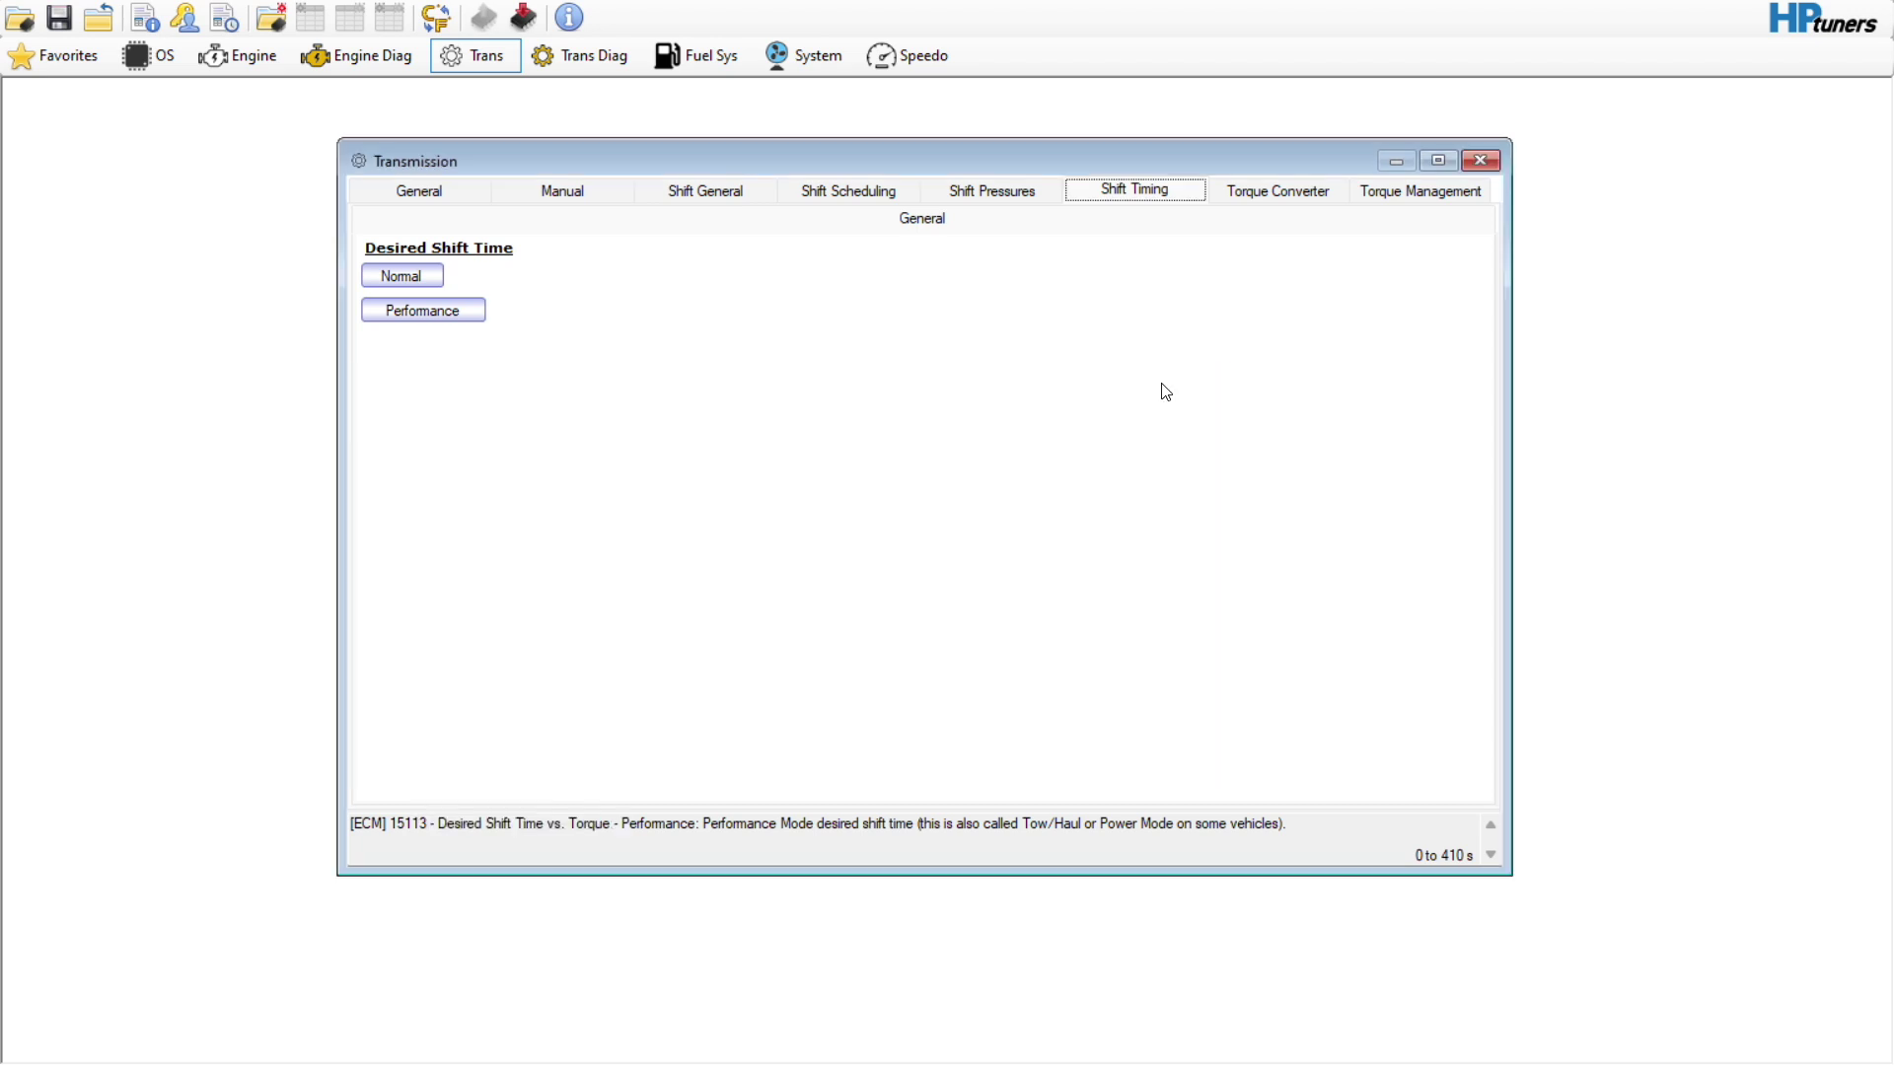
{"action": "left_click", "coordinate": [404, 276]}
Paste the Performance shift times over the whole Normal shift time table.
{"action": "left_click", "coordinate": [329, 493]}
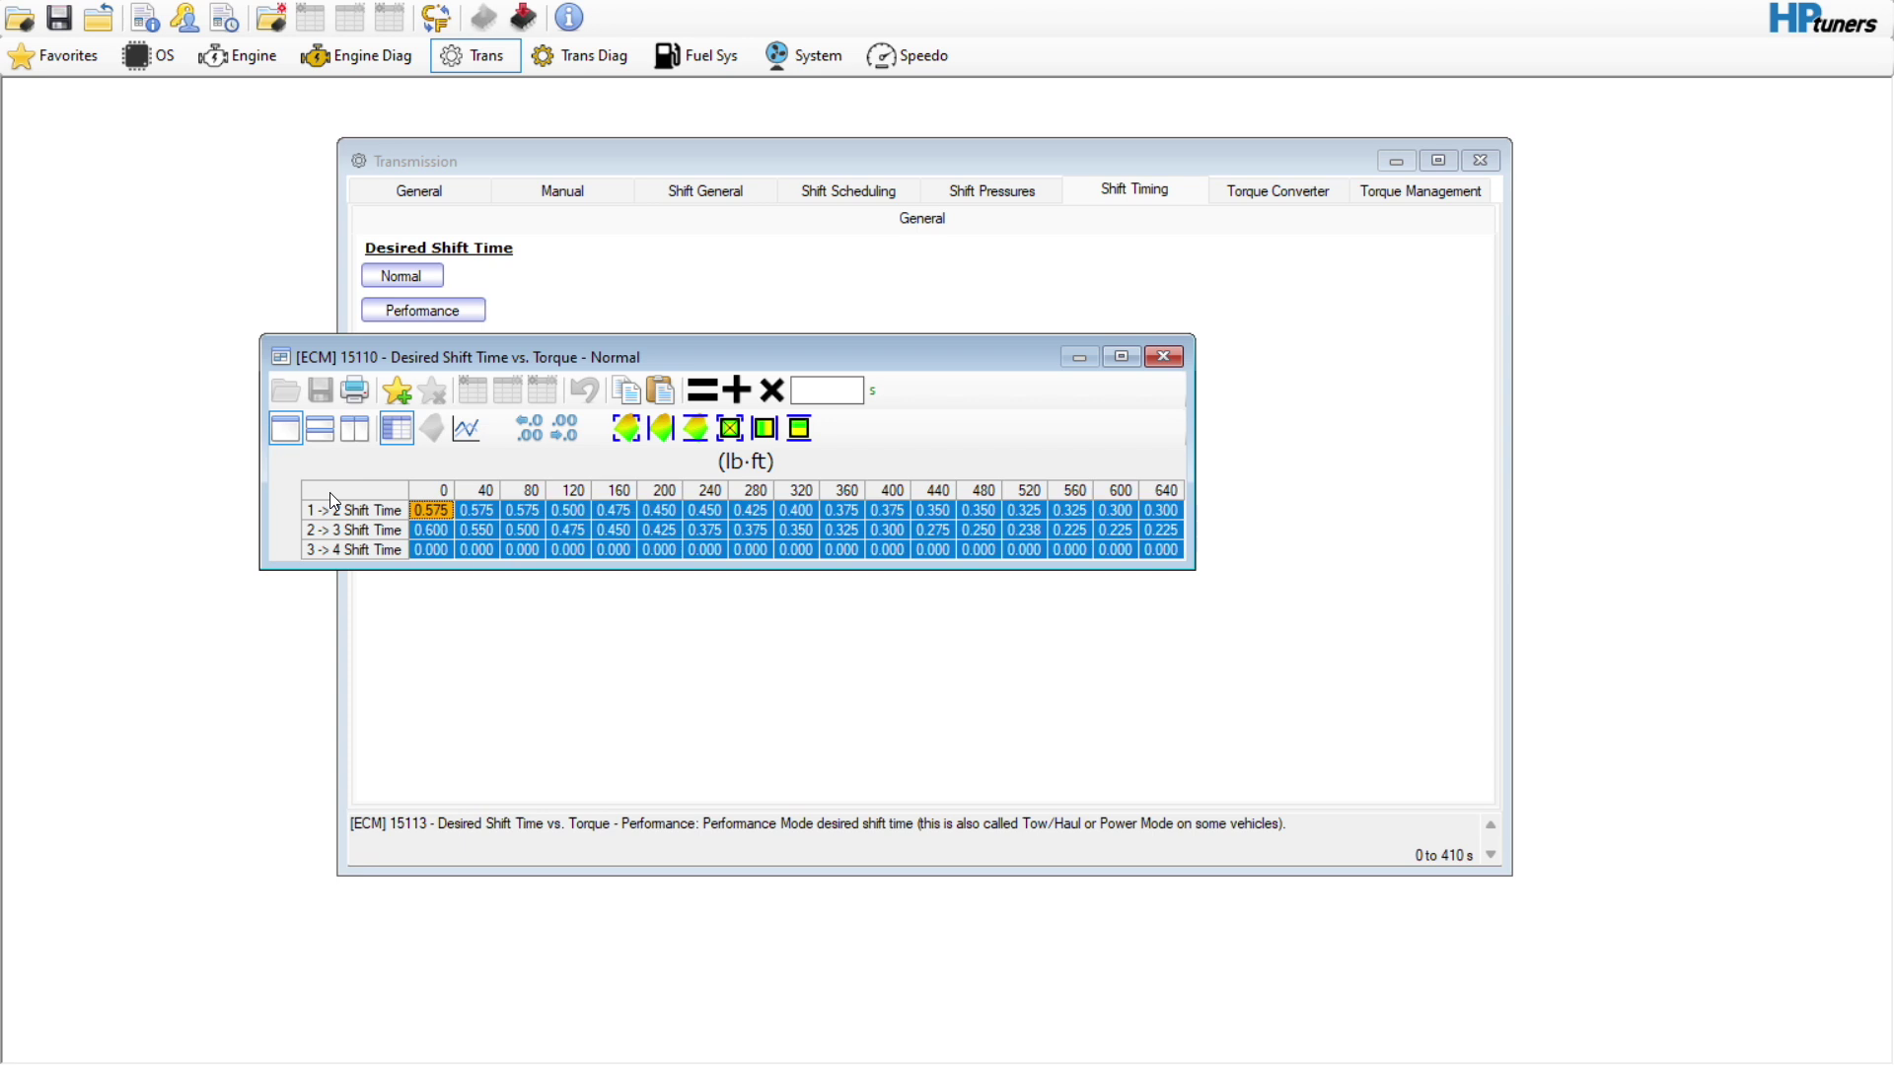
{"action": "right_click", "coordinate": [330, 494]}
{"action": "left_click", "coordinate": [387, 555]}
{"action": "left_click", "coordinate": [603, 539]}
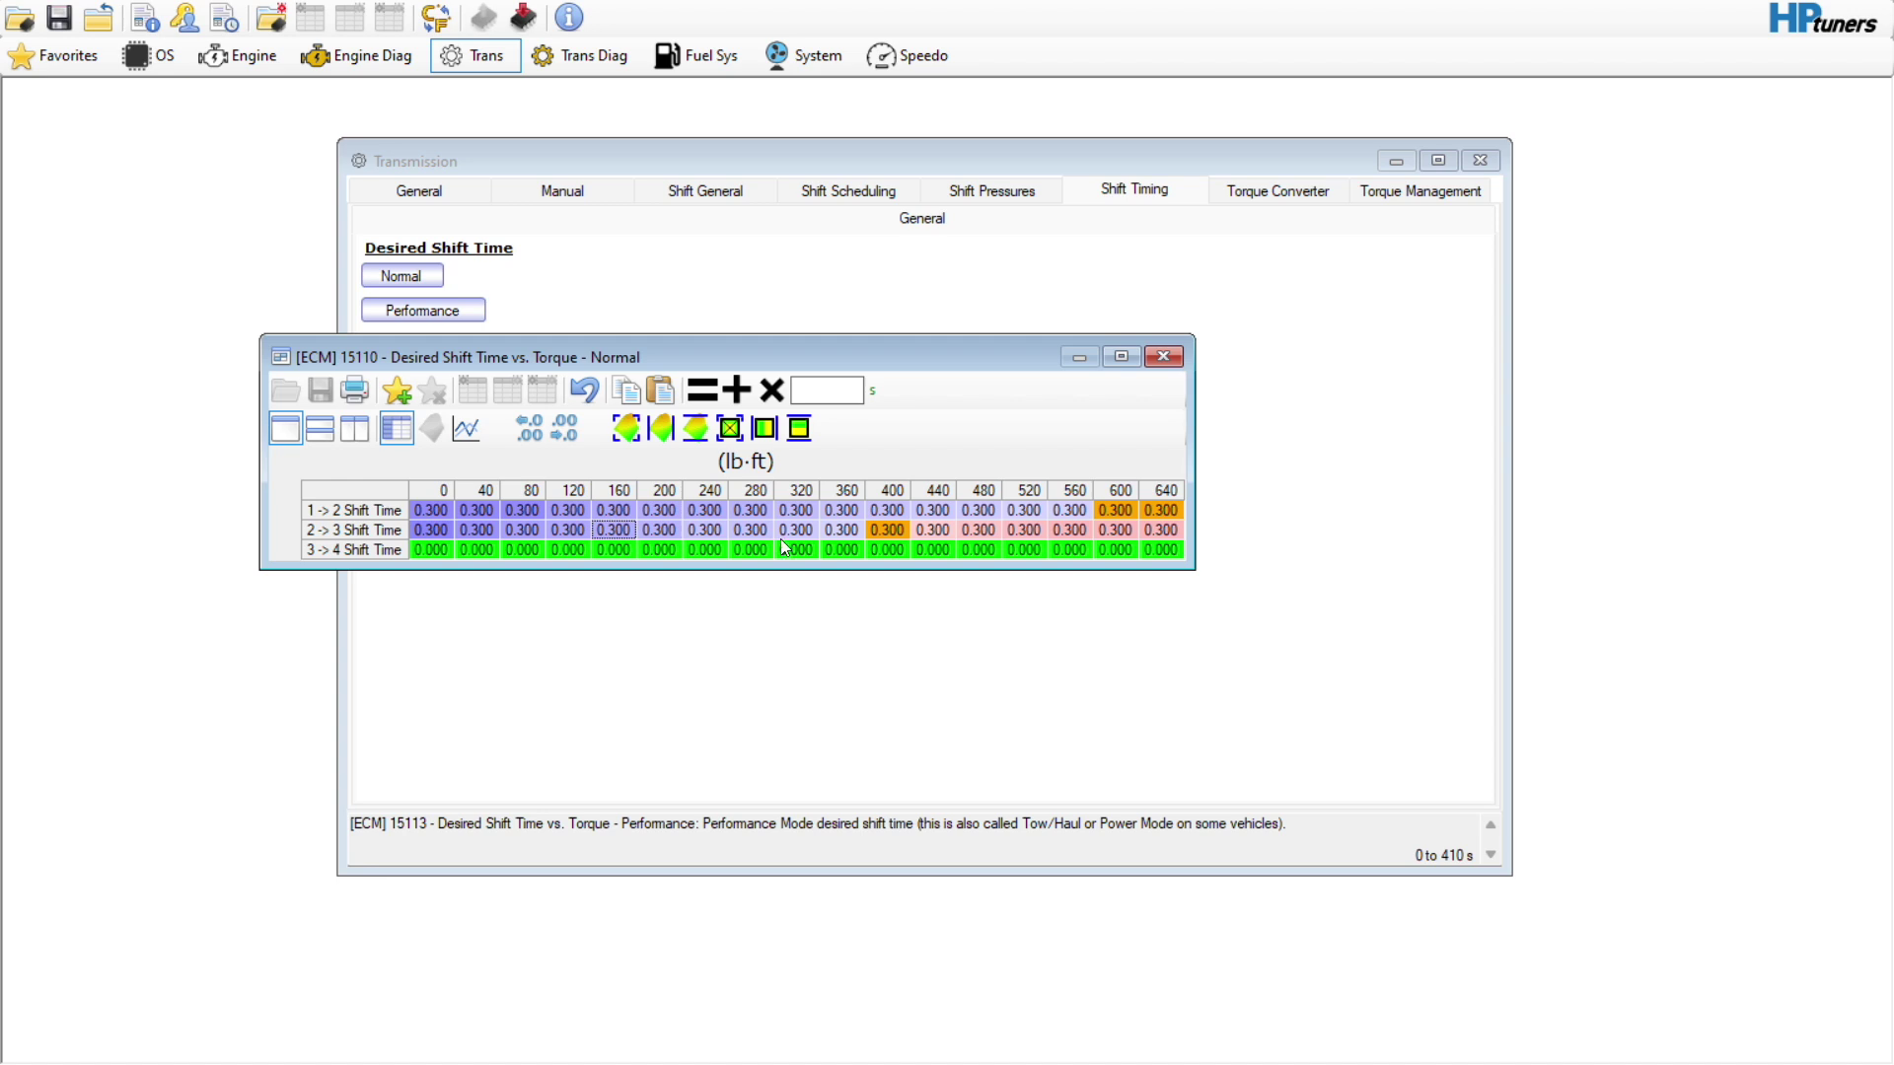
Set 1->2 and 2->3 times to 0.225 s at 0–160 lb-ft and 0.275 s at 400–640 lb-ft.
{"action": "left_click", "coordinate": [432, 513]}
{"action": "left_click_drag", "start_coordinate": [429, 509], "coordinate": [617, 532]}
{"action": "type", "text": ".27"}
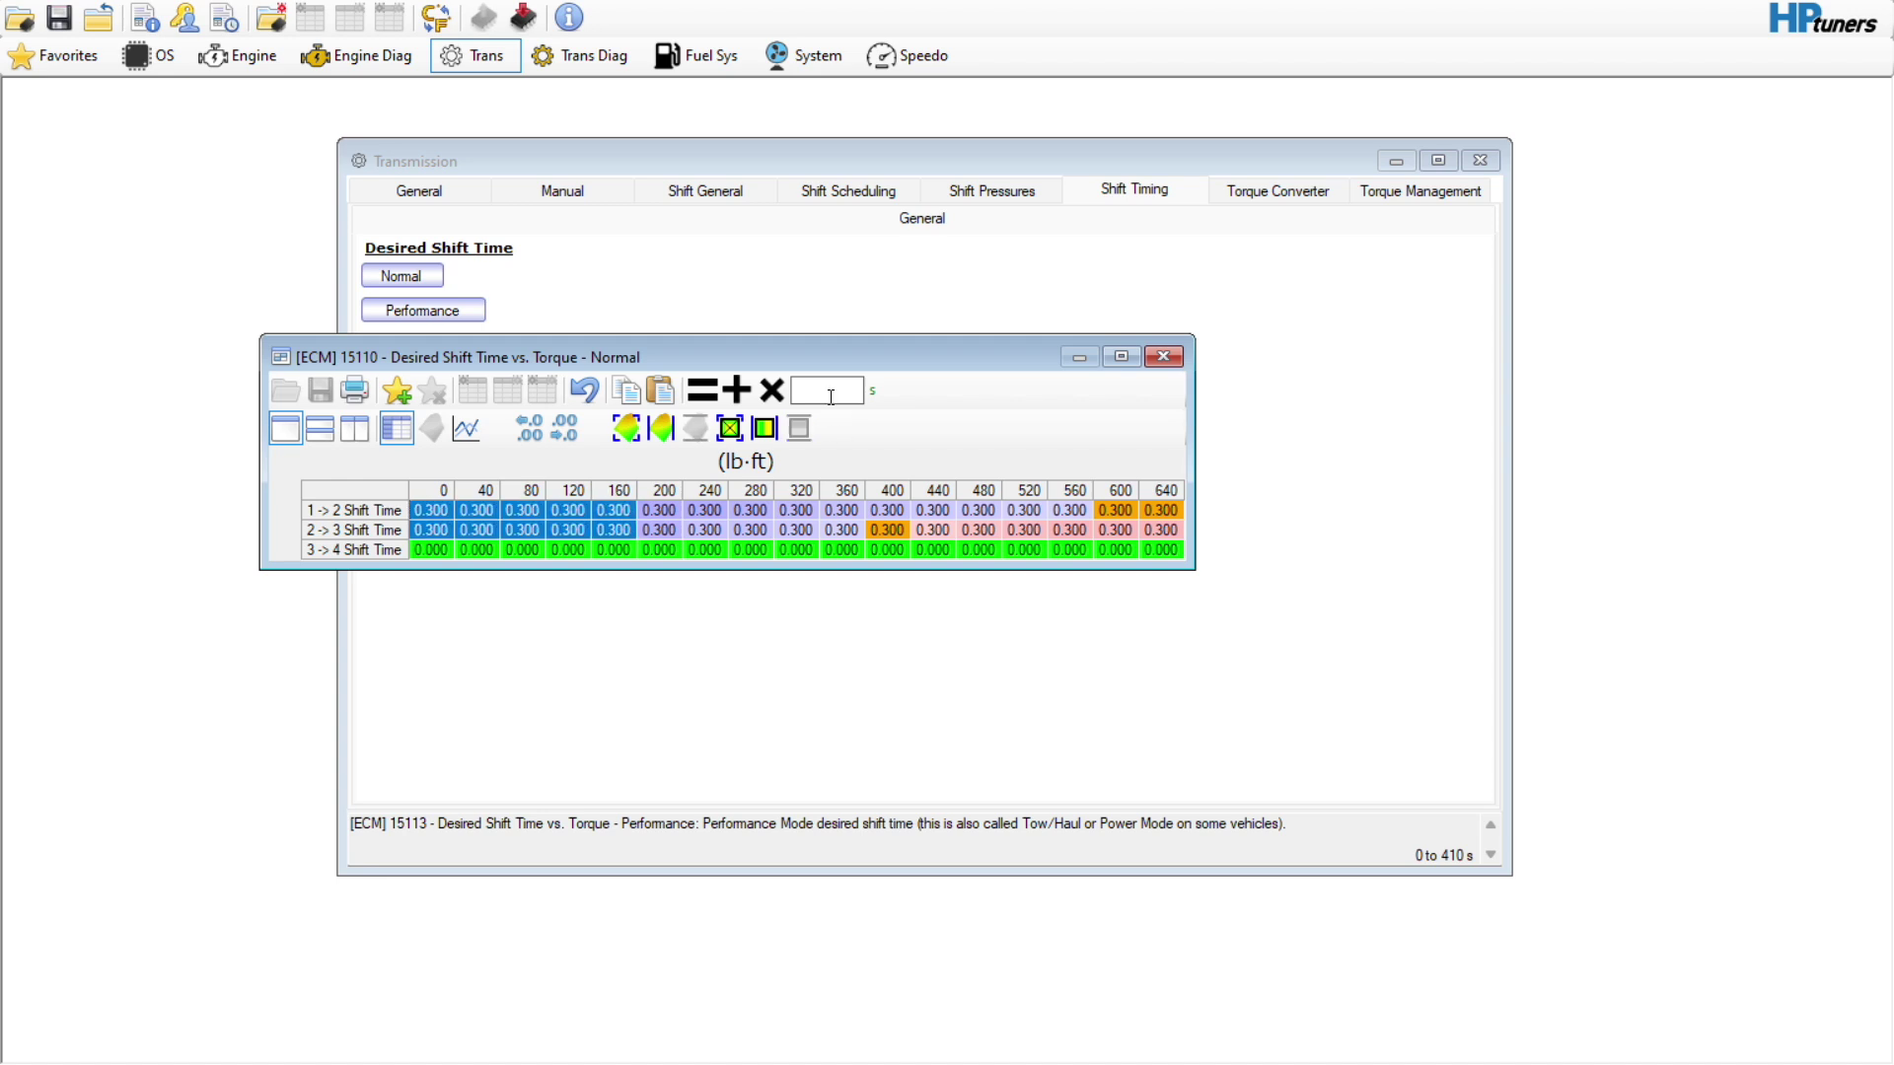
{"action": "type", "text": "5"}
{"action": "key", "text": "BackSpace"}
{"action": "key", "text": "BackSpace"}
{"action": "type", "text": "25"}
{"action": "left_click", "coordinate": [702, 393]}
{"action": "left_click", "coordinate": [751, 510]}
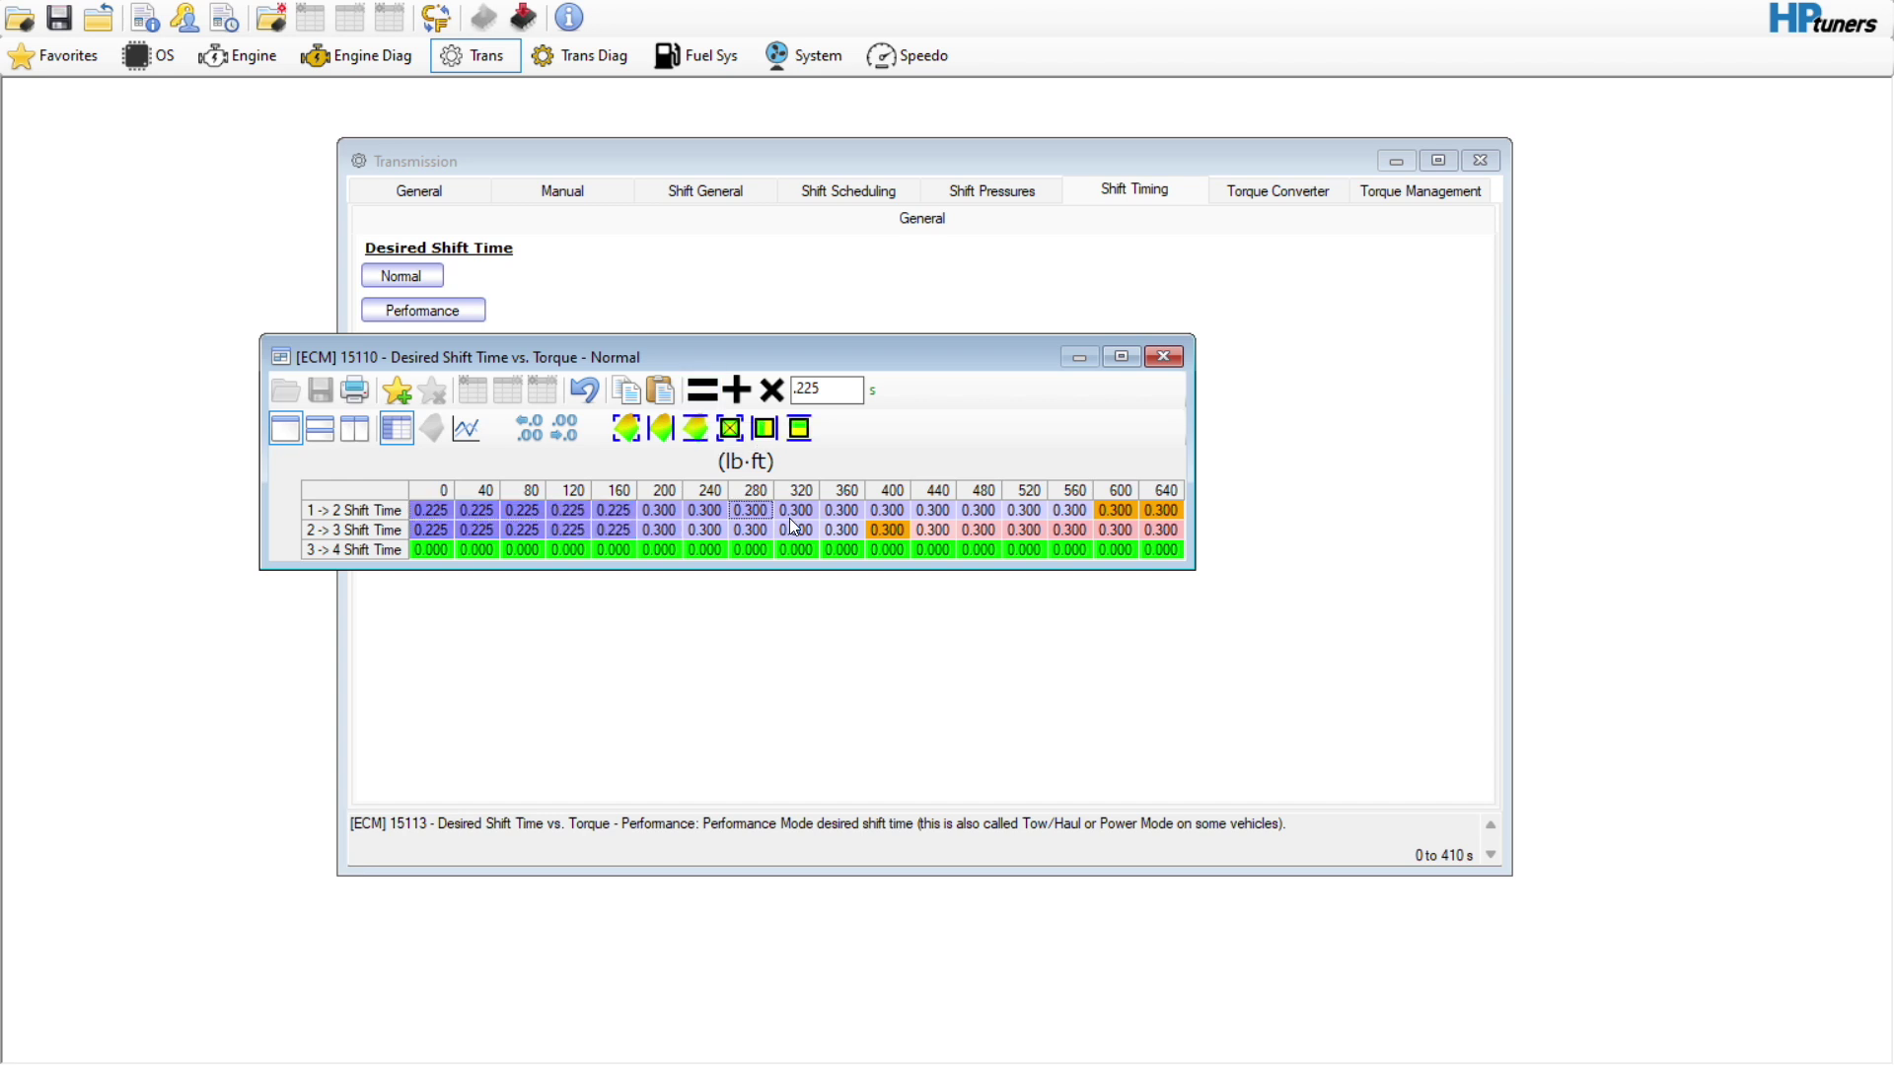
{"action": "left_click_drag", "start_coordinate": [892, 511], "coordinate": [1205, 538]}
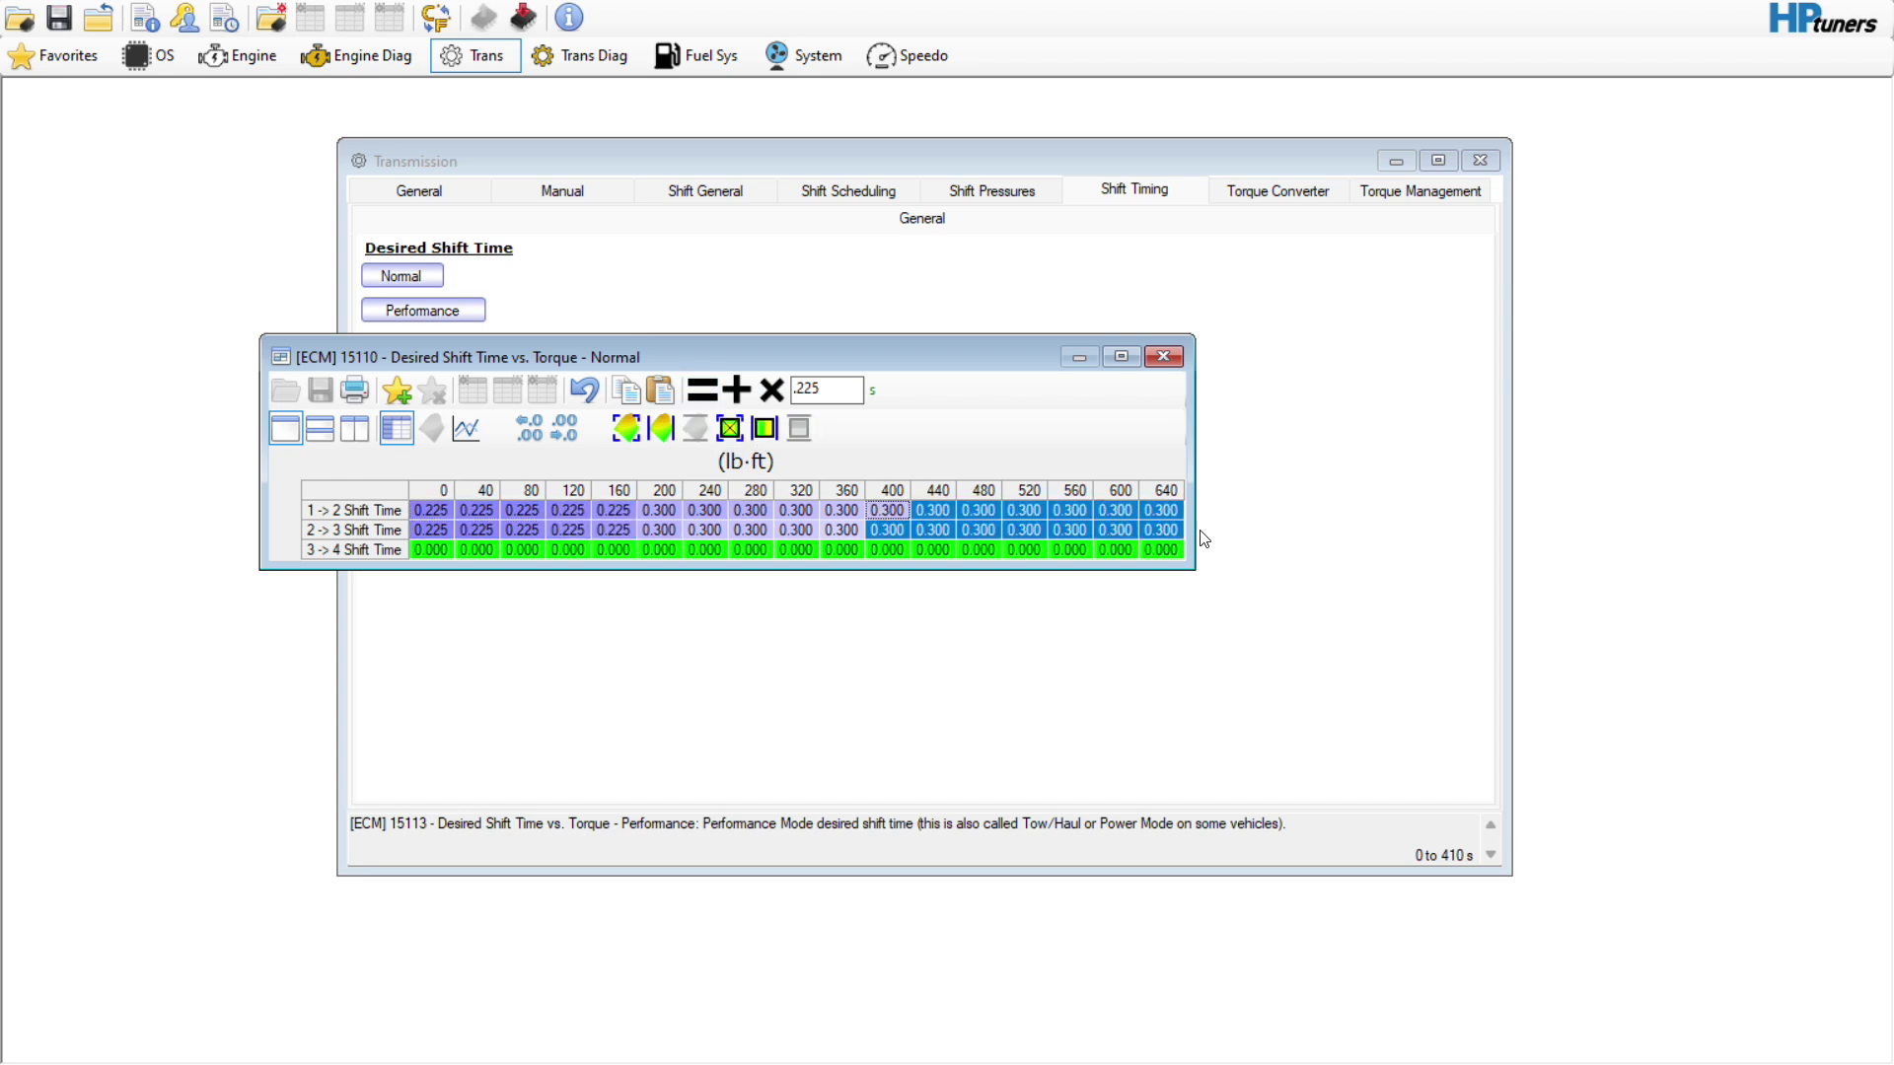
{"action": "left_click", "coordinate": [858, 389]}
{"action": "key", "text": "BackSpace"}
{"action": "key", "text": "BackSpace"}
{"action": "key", "text": "BackSpace"}
{"action": "type", "text": "275"}
{"action": "left_click", "coordinate": [704, 388]}
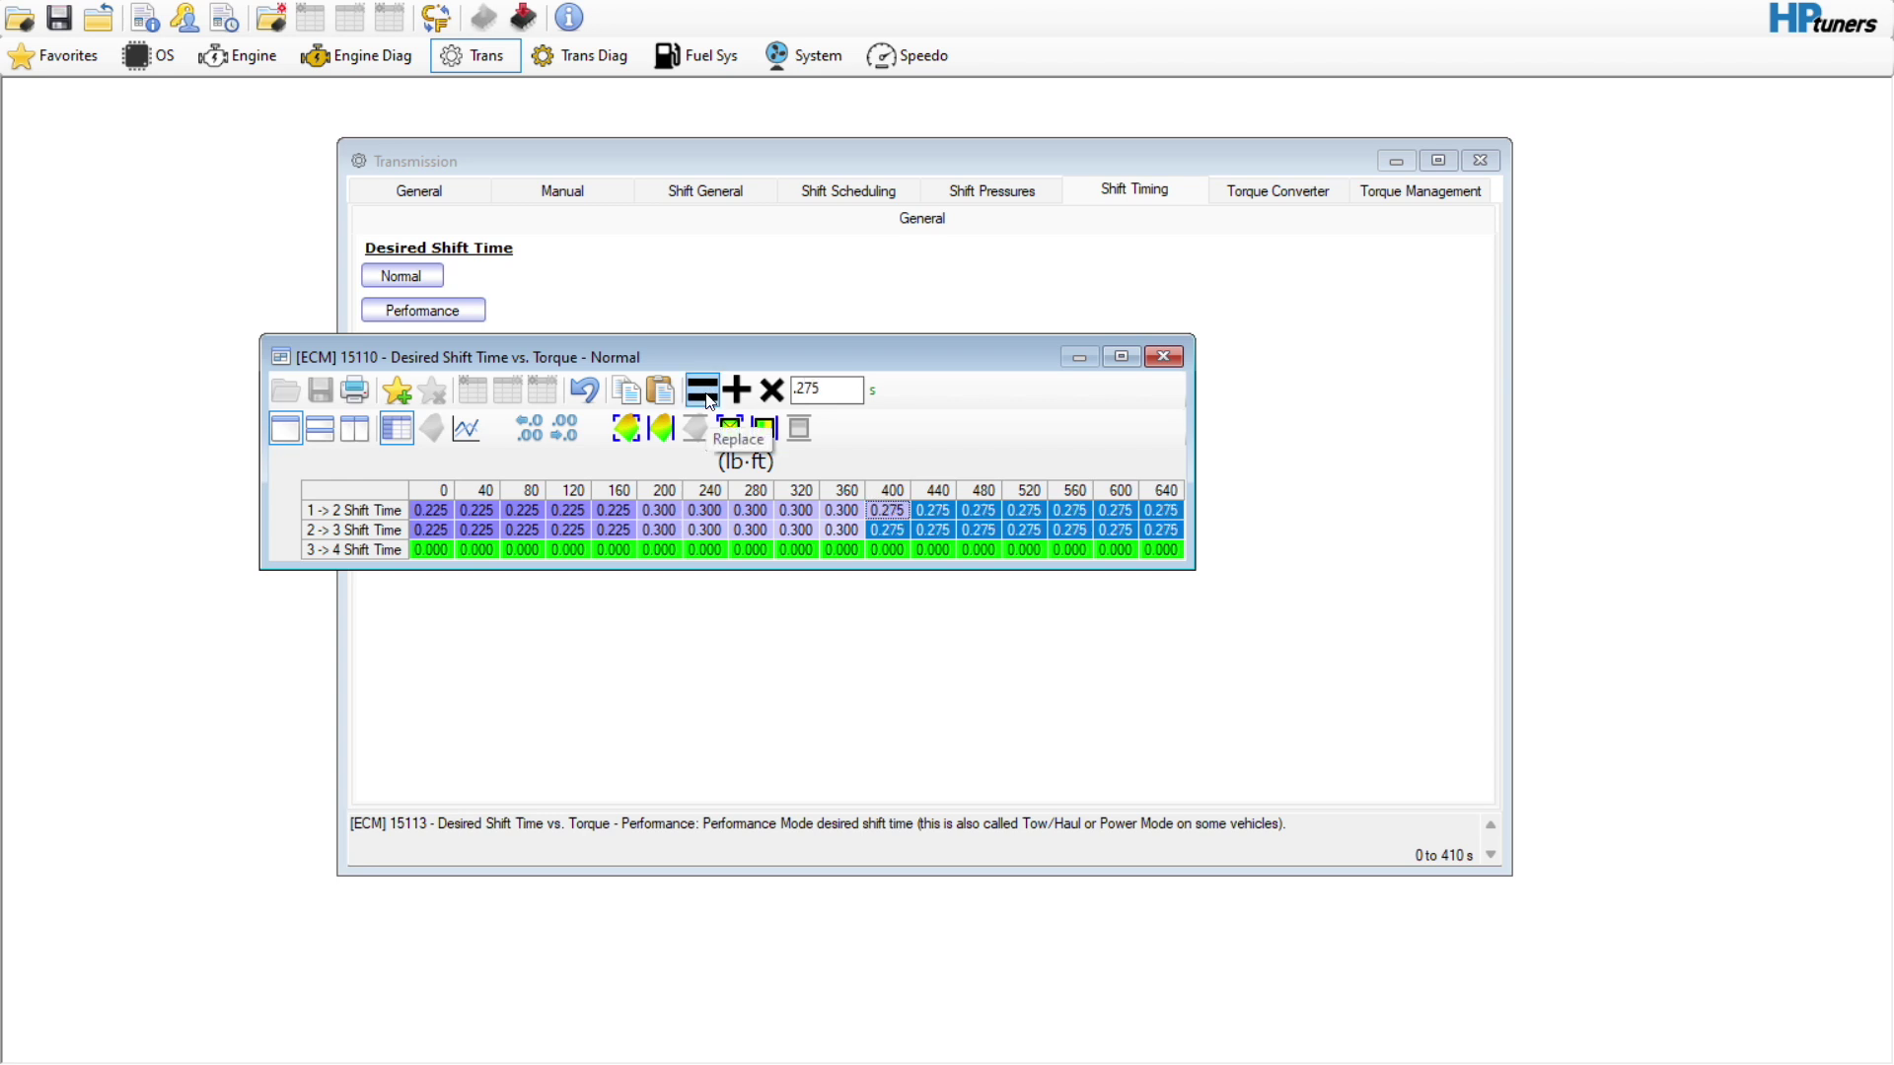
Interpolate both rows horizontally across 160–400 lb-ft and close the table.
{"action": "left_click", "coordinate": [632, 511]}
{"action": "left_click_drag", "start_coordinate": [631, 511], "coordinate": [876, 535]}
{"action": "left_click", "coordinate": [621, 507]}
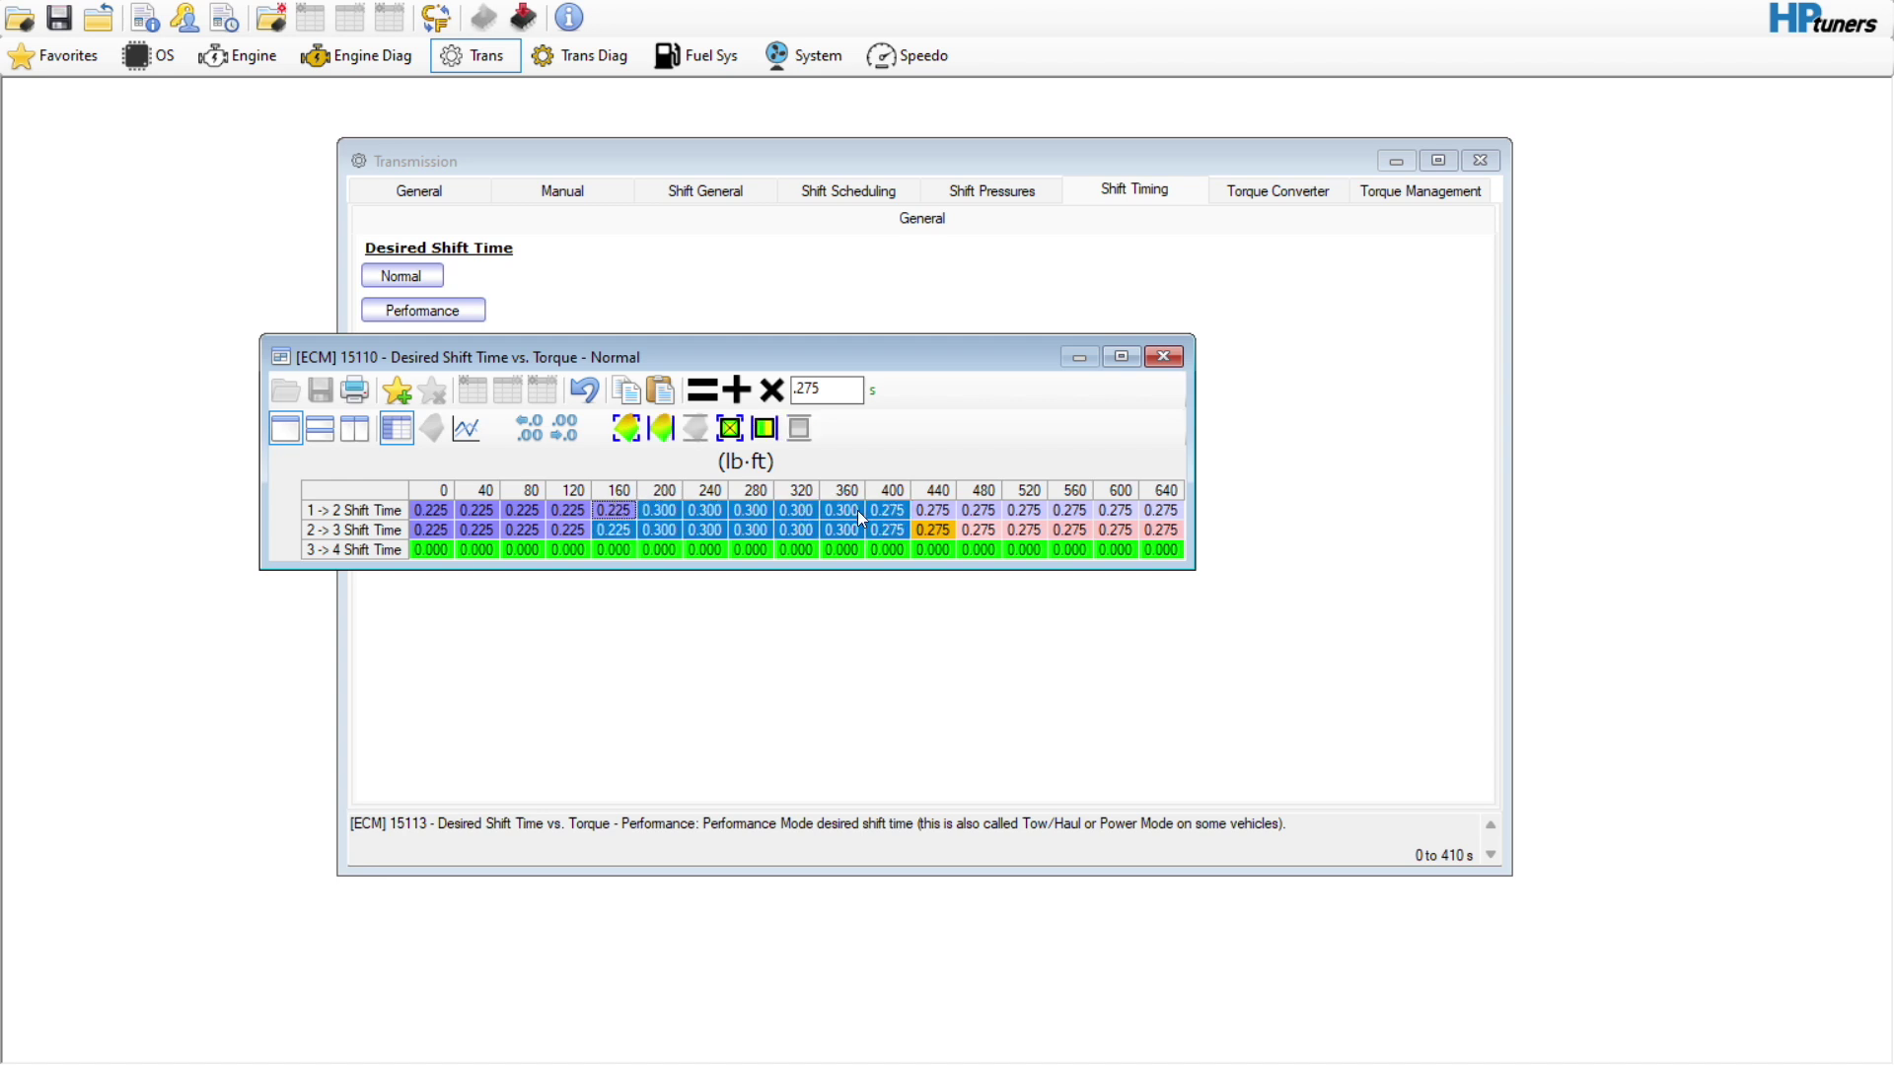
{"action": "left_click", "coordinate": [763, 427]}
{"action": "left_click", "coordinate": [809, 511]}
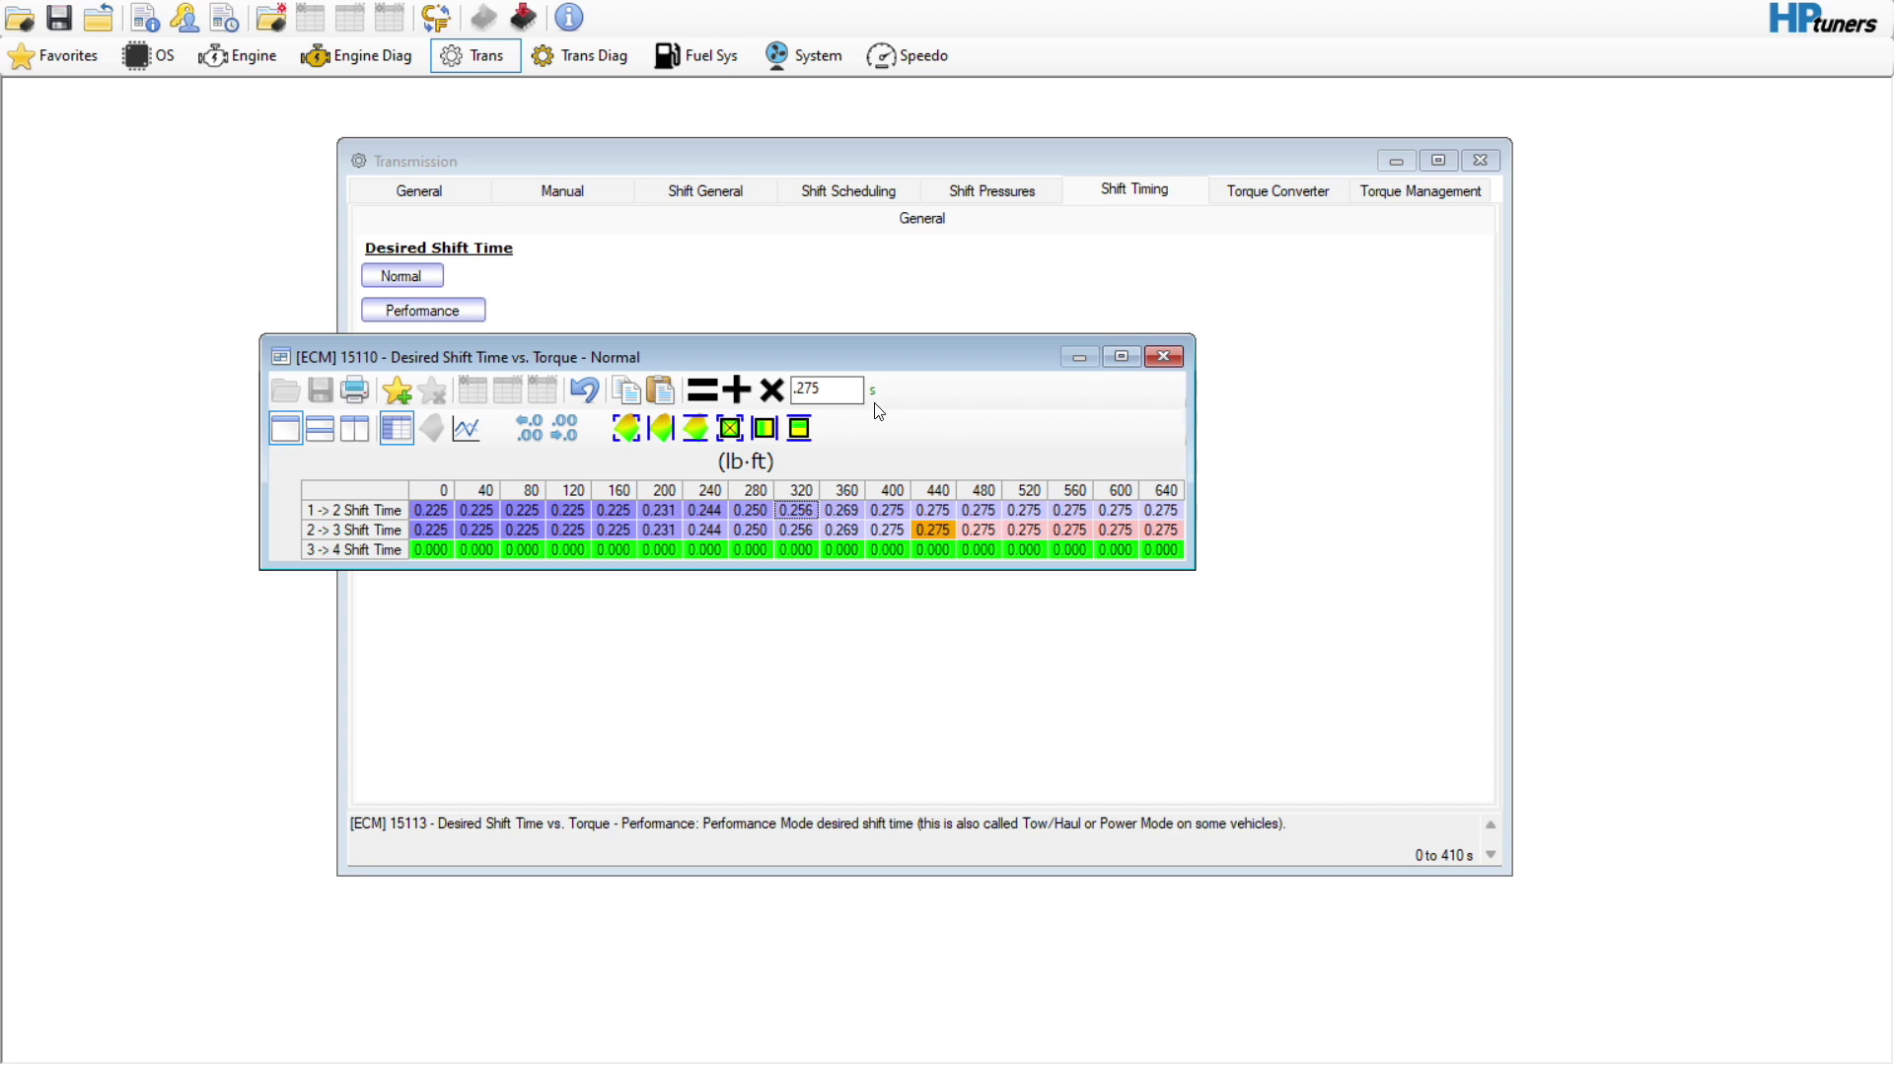
{"action": "left_click", "coordinate": [1159, 365]}
Change Max Pressure in Shift Pressures General from 90 to 96 psi.
{"action": "left_click", "coordinate": [971, 188]}
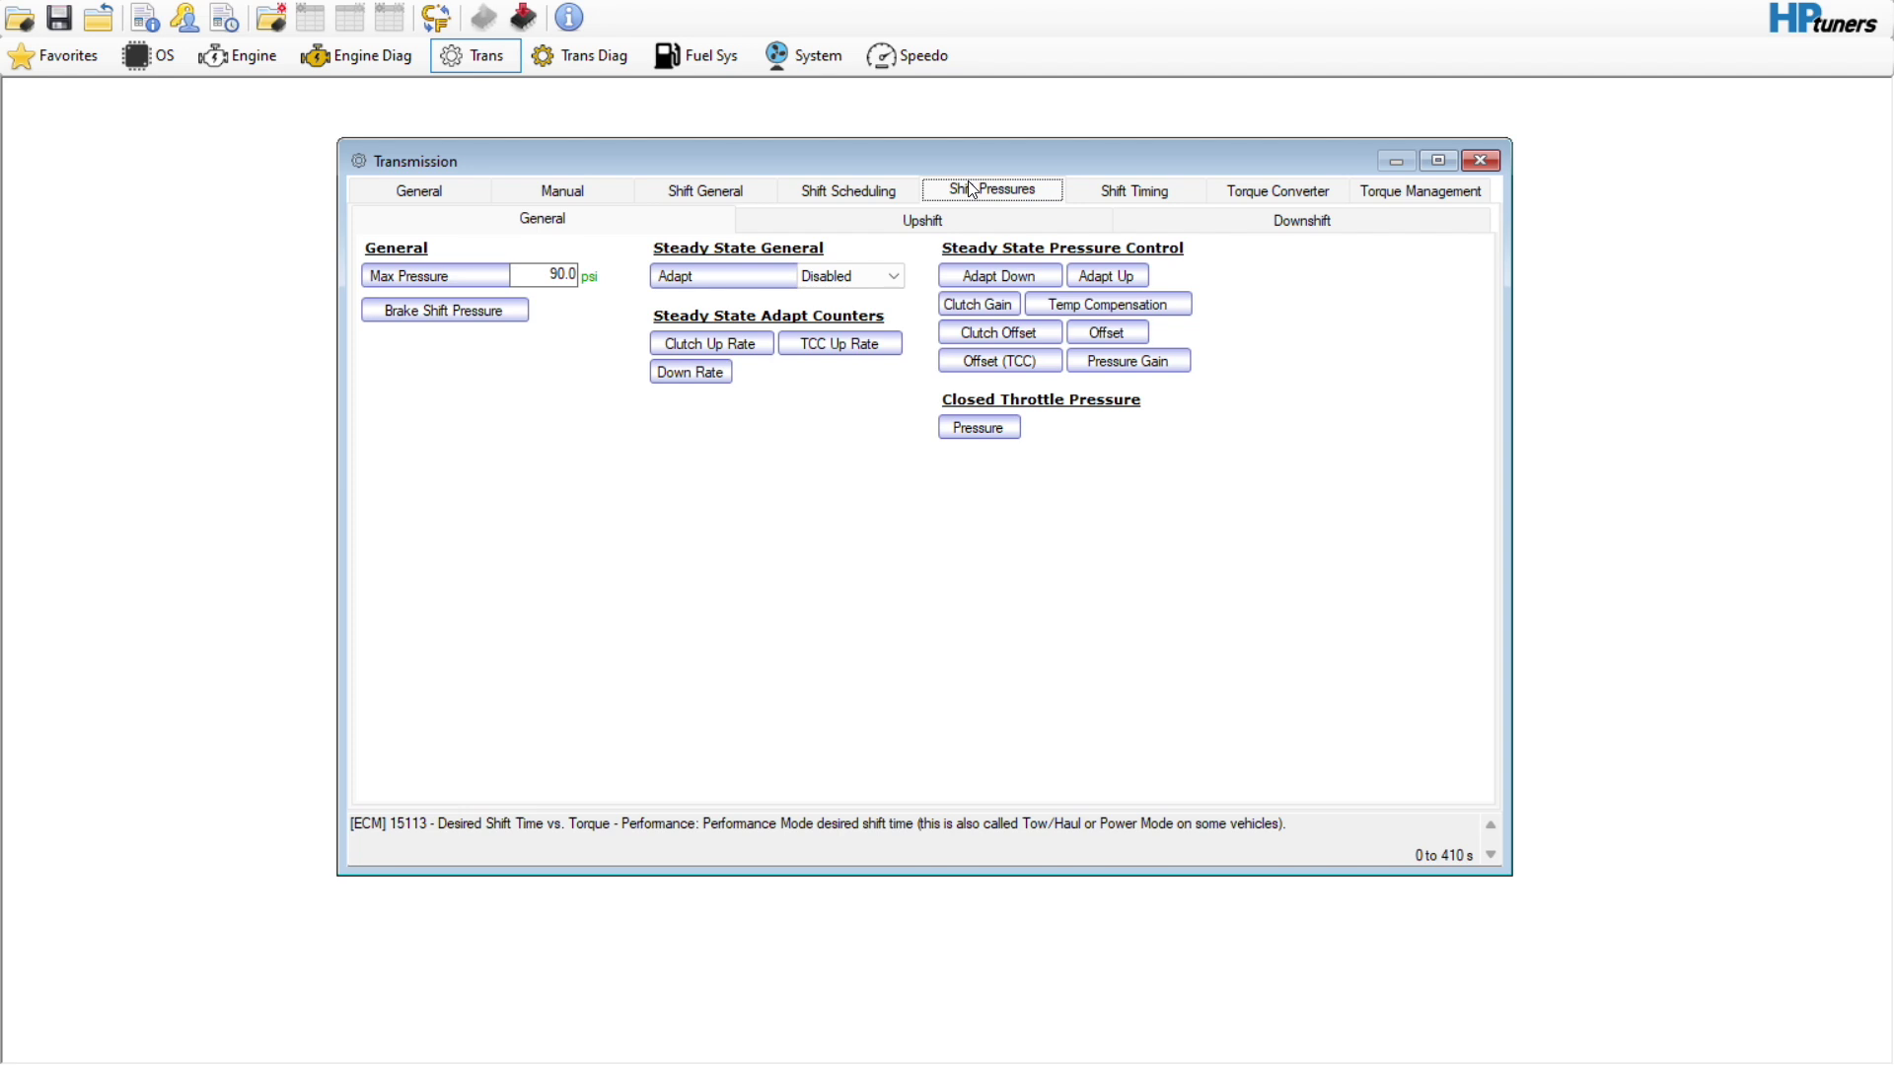
{"action": "left_click", "coordinate": [553, 274]}
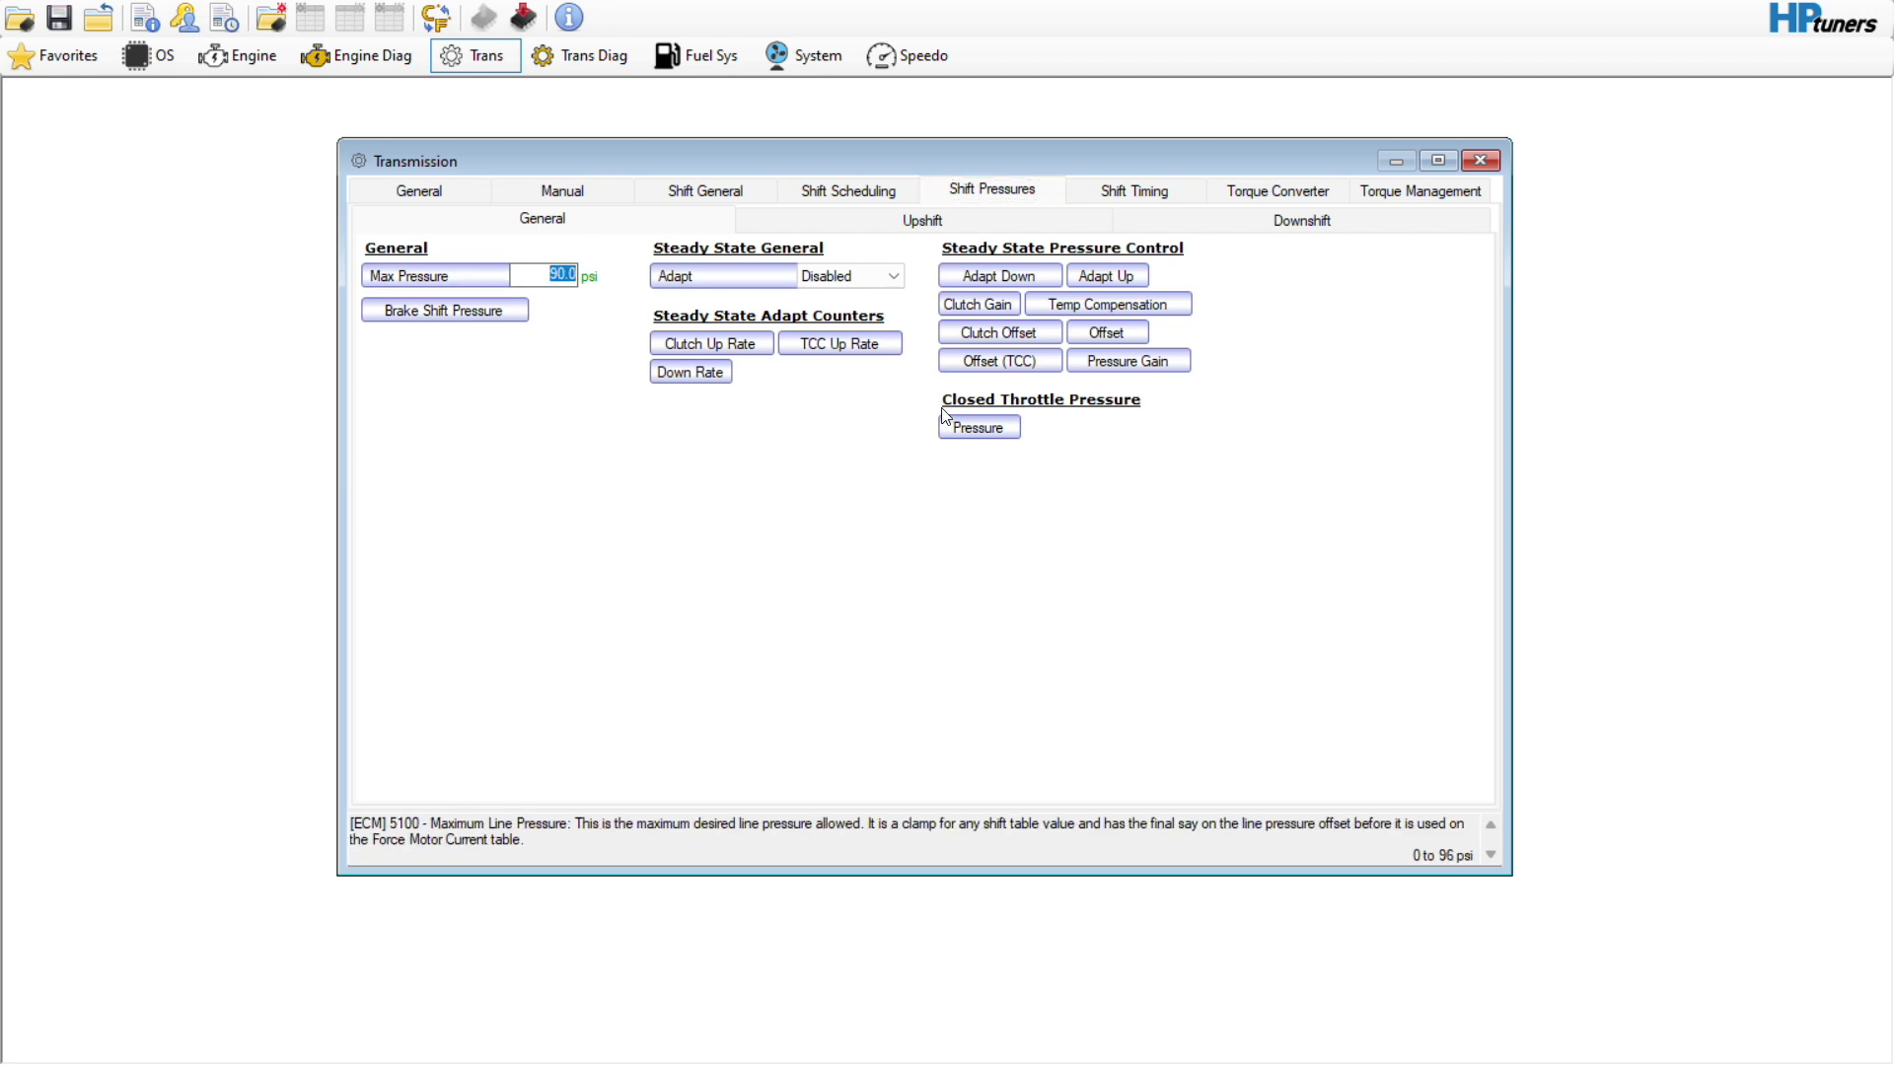
{"action": "type", "text": "96"}
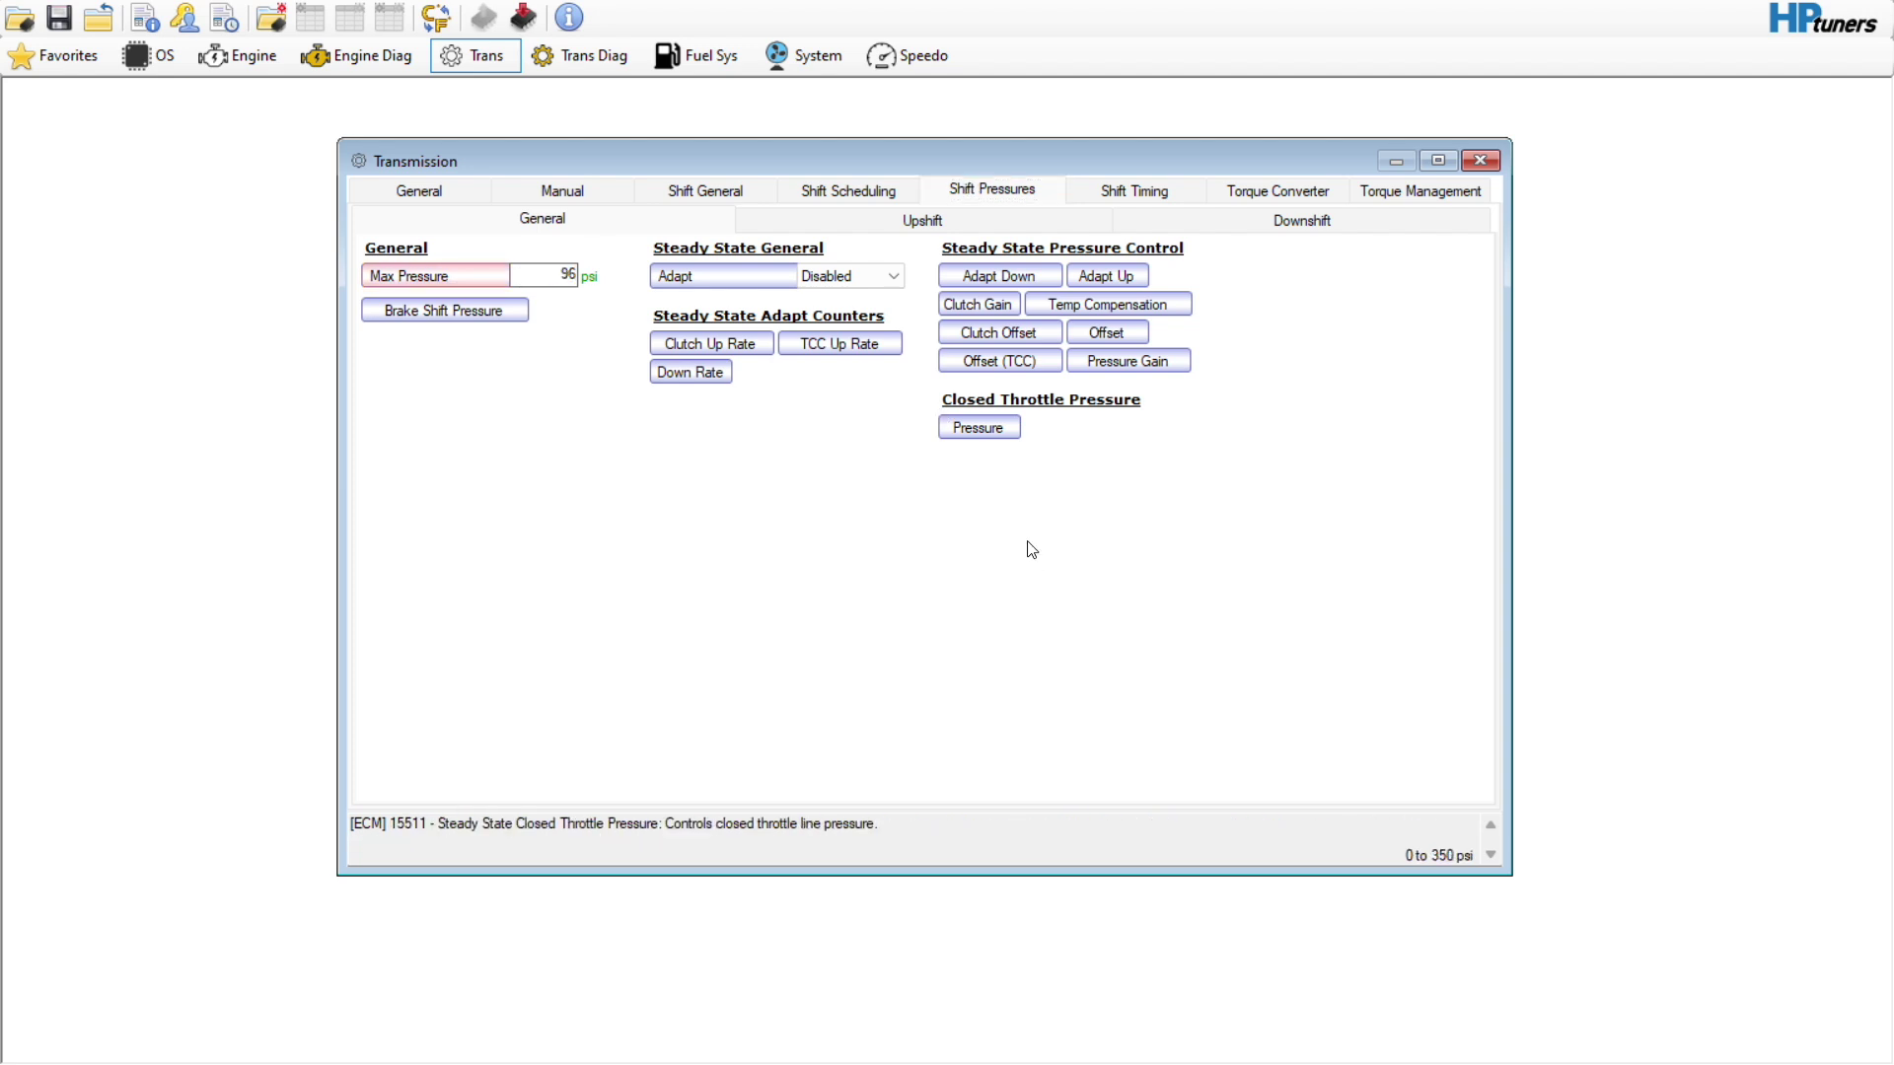
Review the Upshift Normal Base Shift Pressure table, peaking at 90.0 psi, and close it.
{"action": "left_click", "coordinate": [1006, 223]}
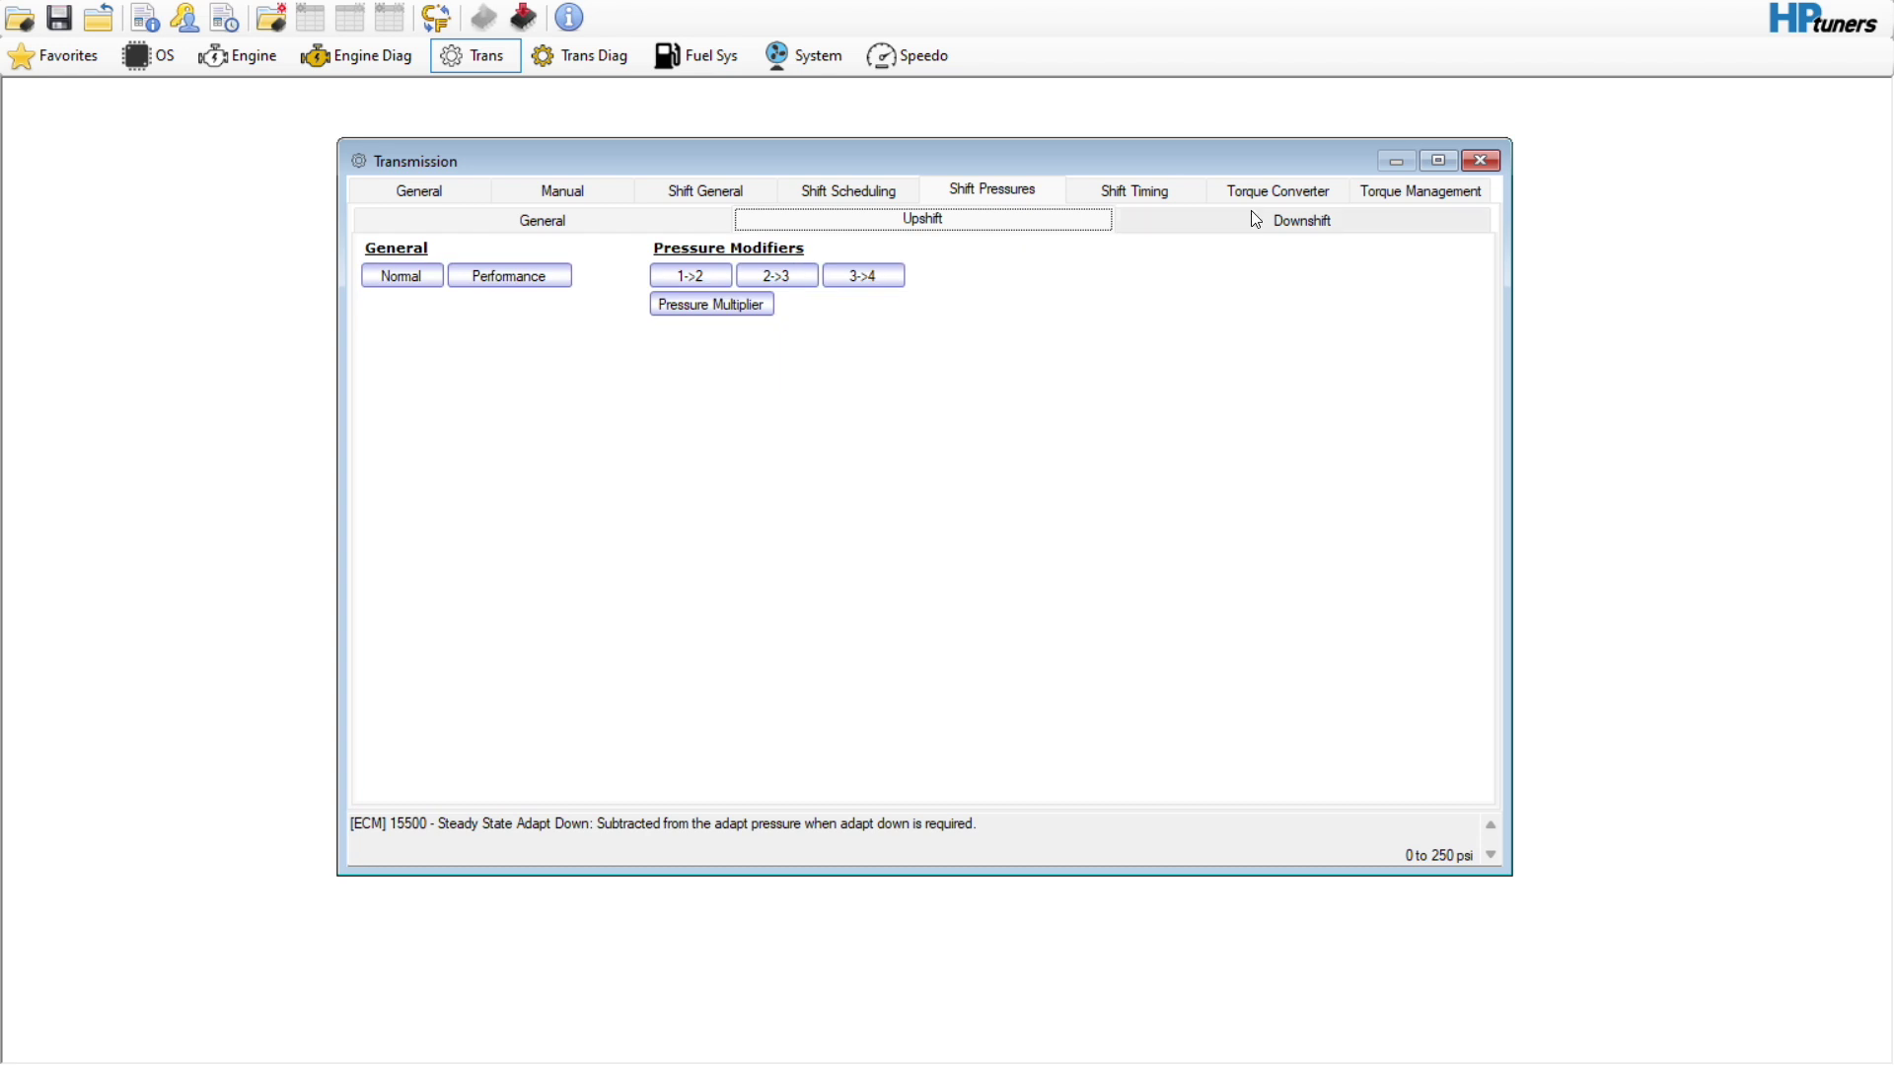
{"action": "left_click", "coordinate": [402, 278]}
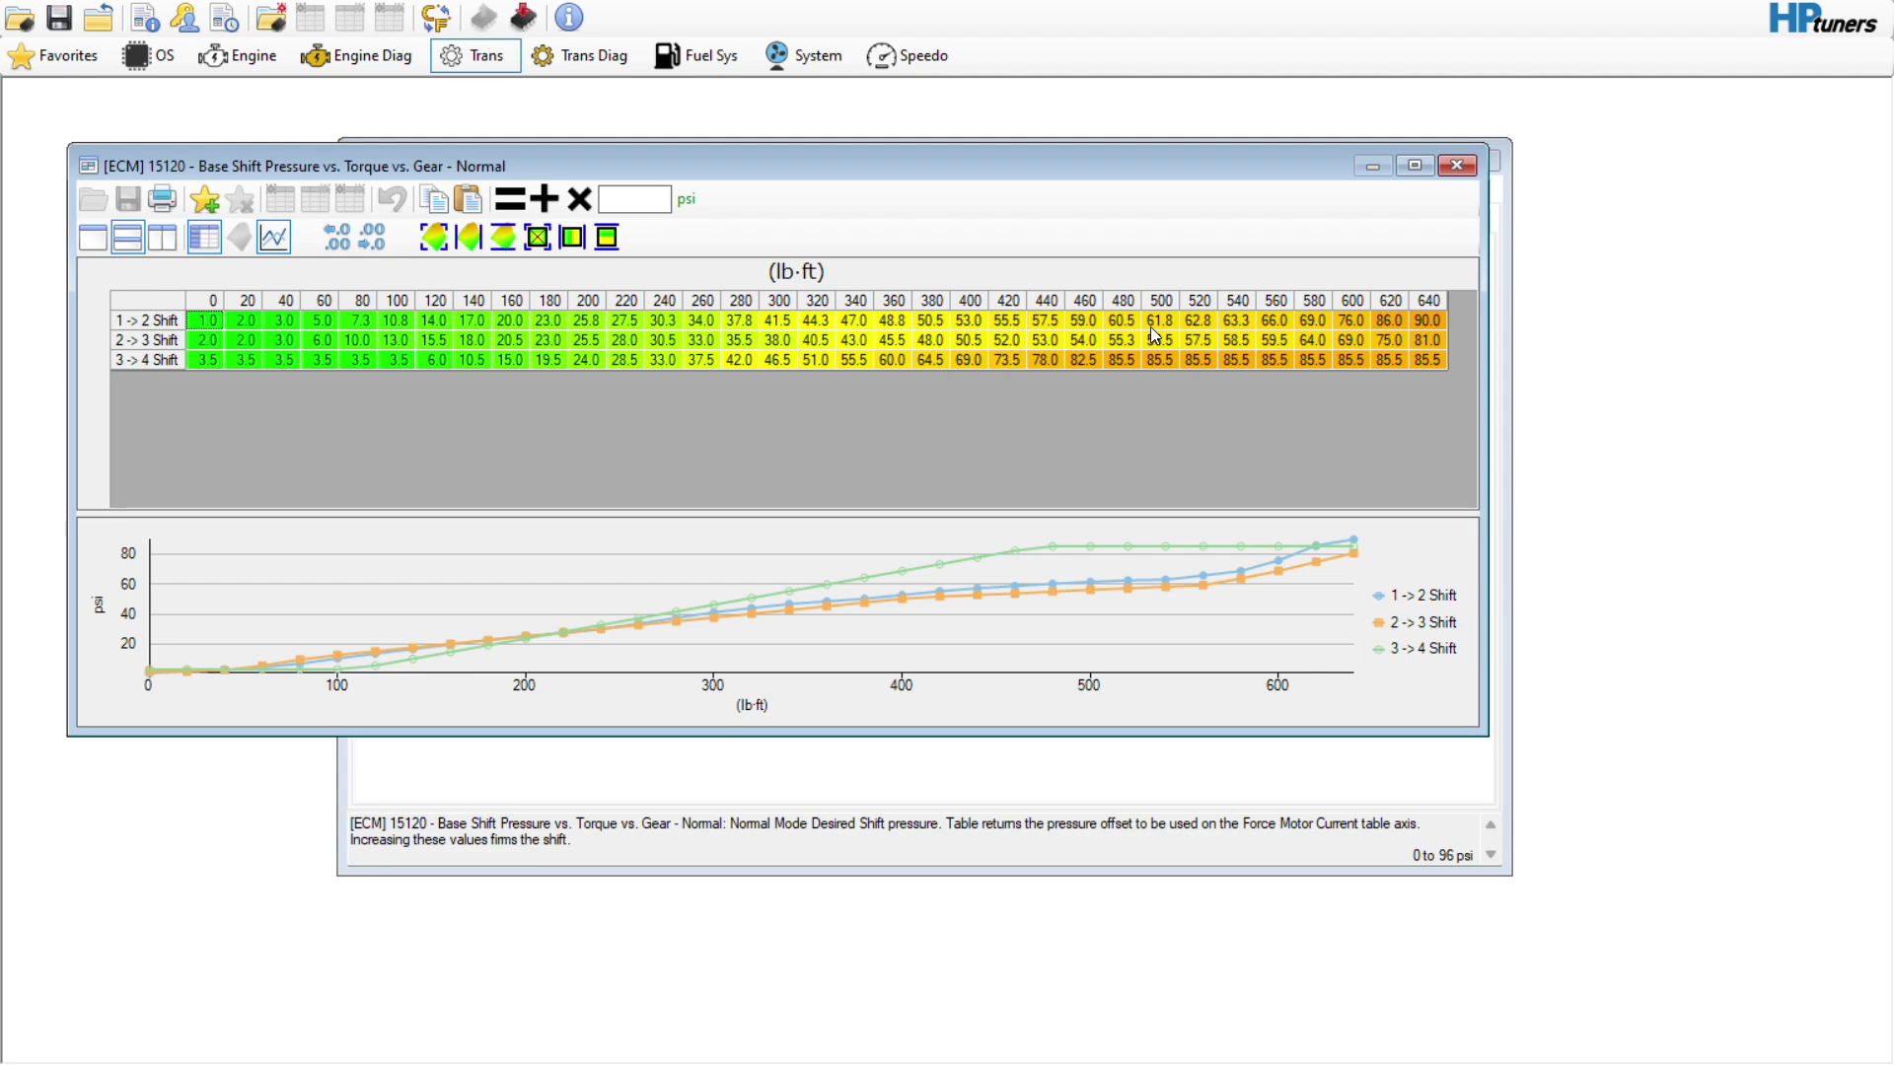
{"action": "left_click", "coordinate": [1456, 165]}
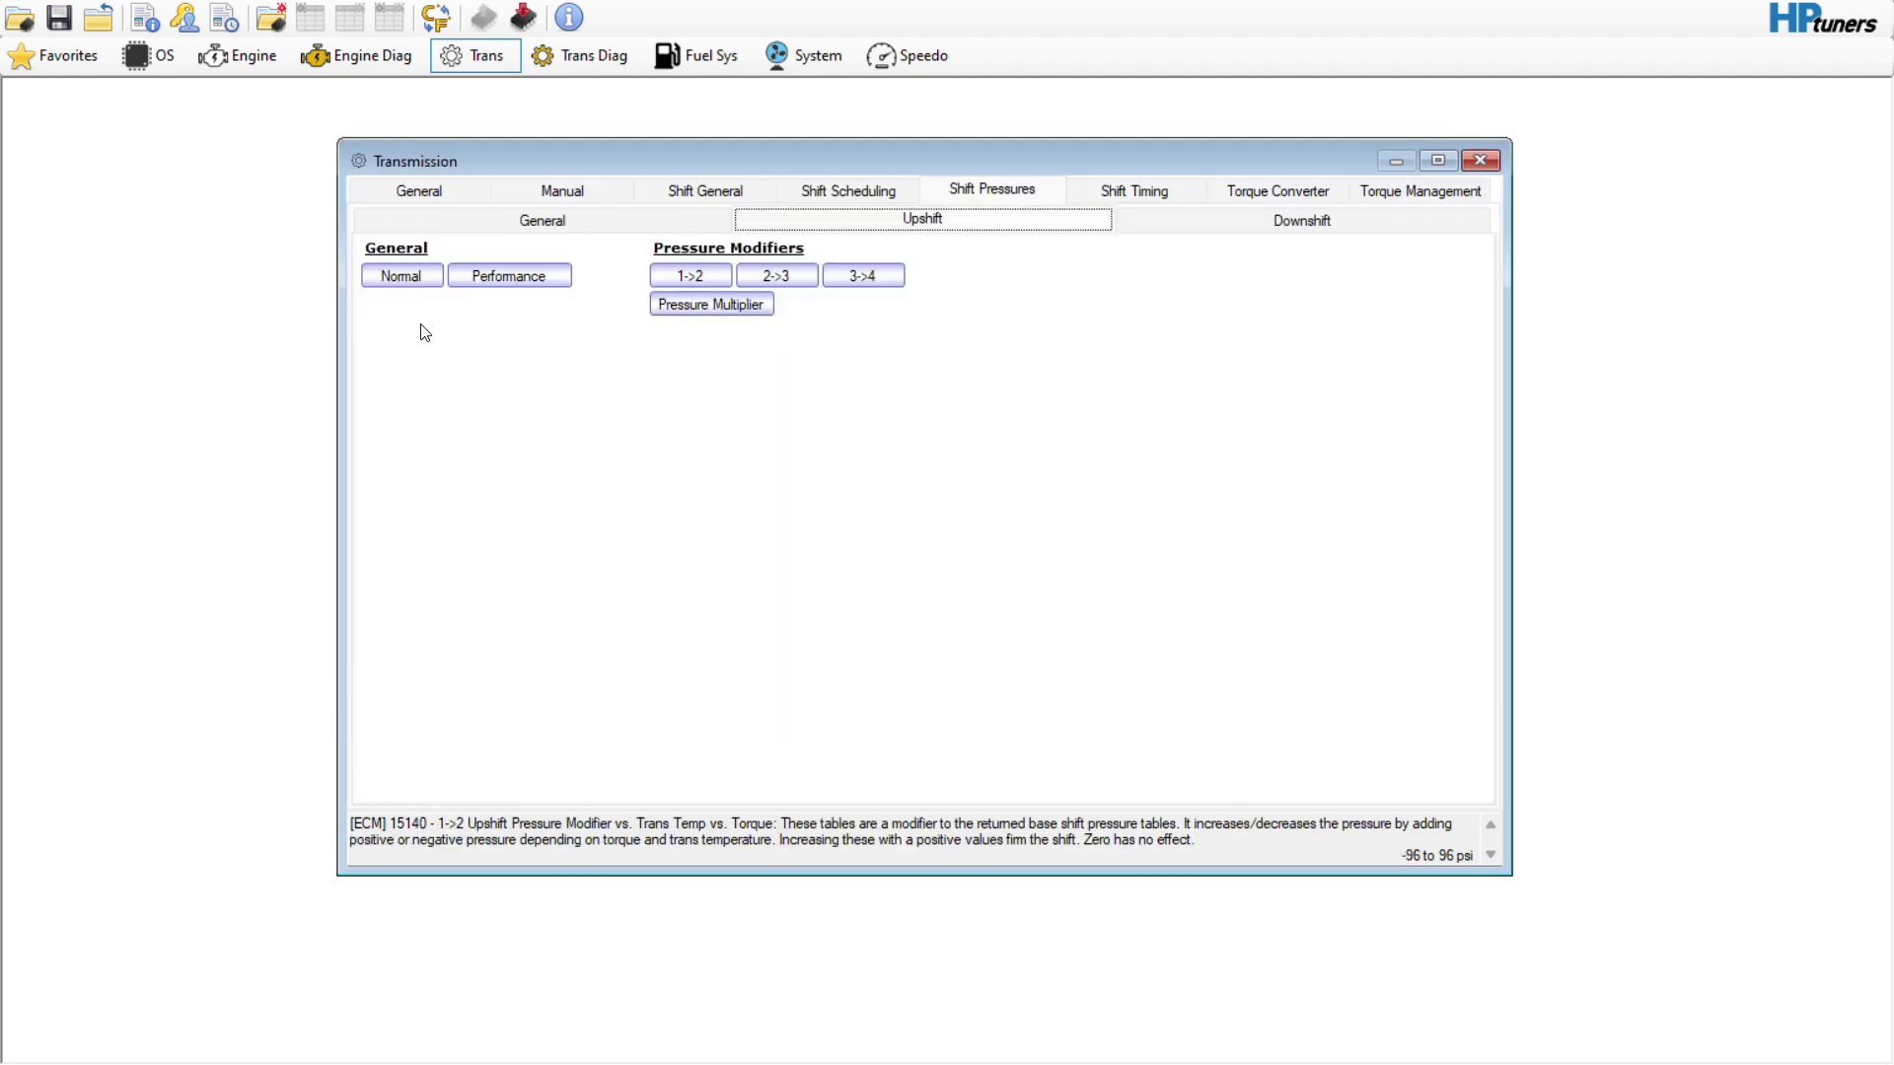
Copy all values from the Performance base shift pressure table, then close it.
{"action": "left_click", "coordinate": [475, 285]}
{"action": "left_click", "coordinate": [196, 555]}
{"action": "key", "text": "ctrl+c"}
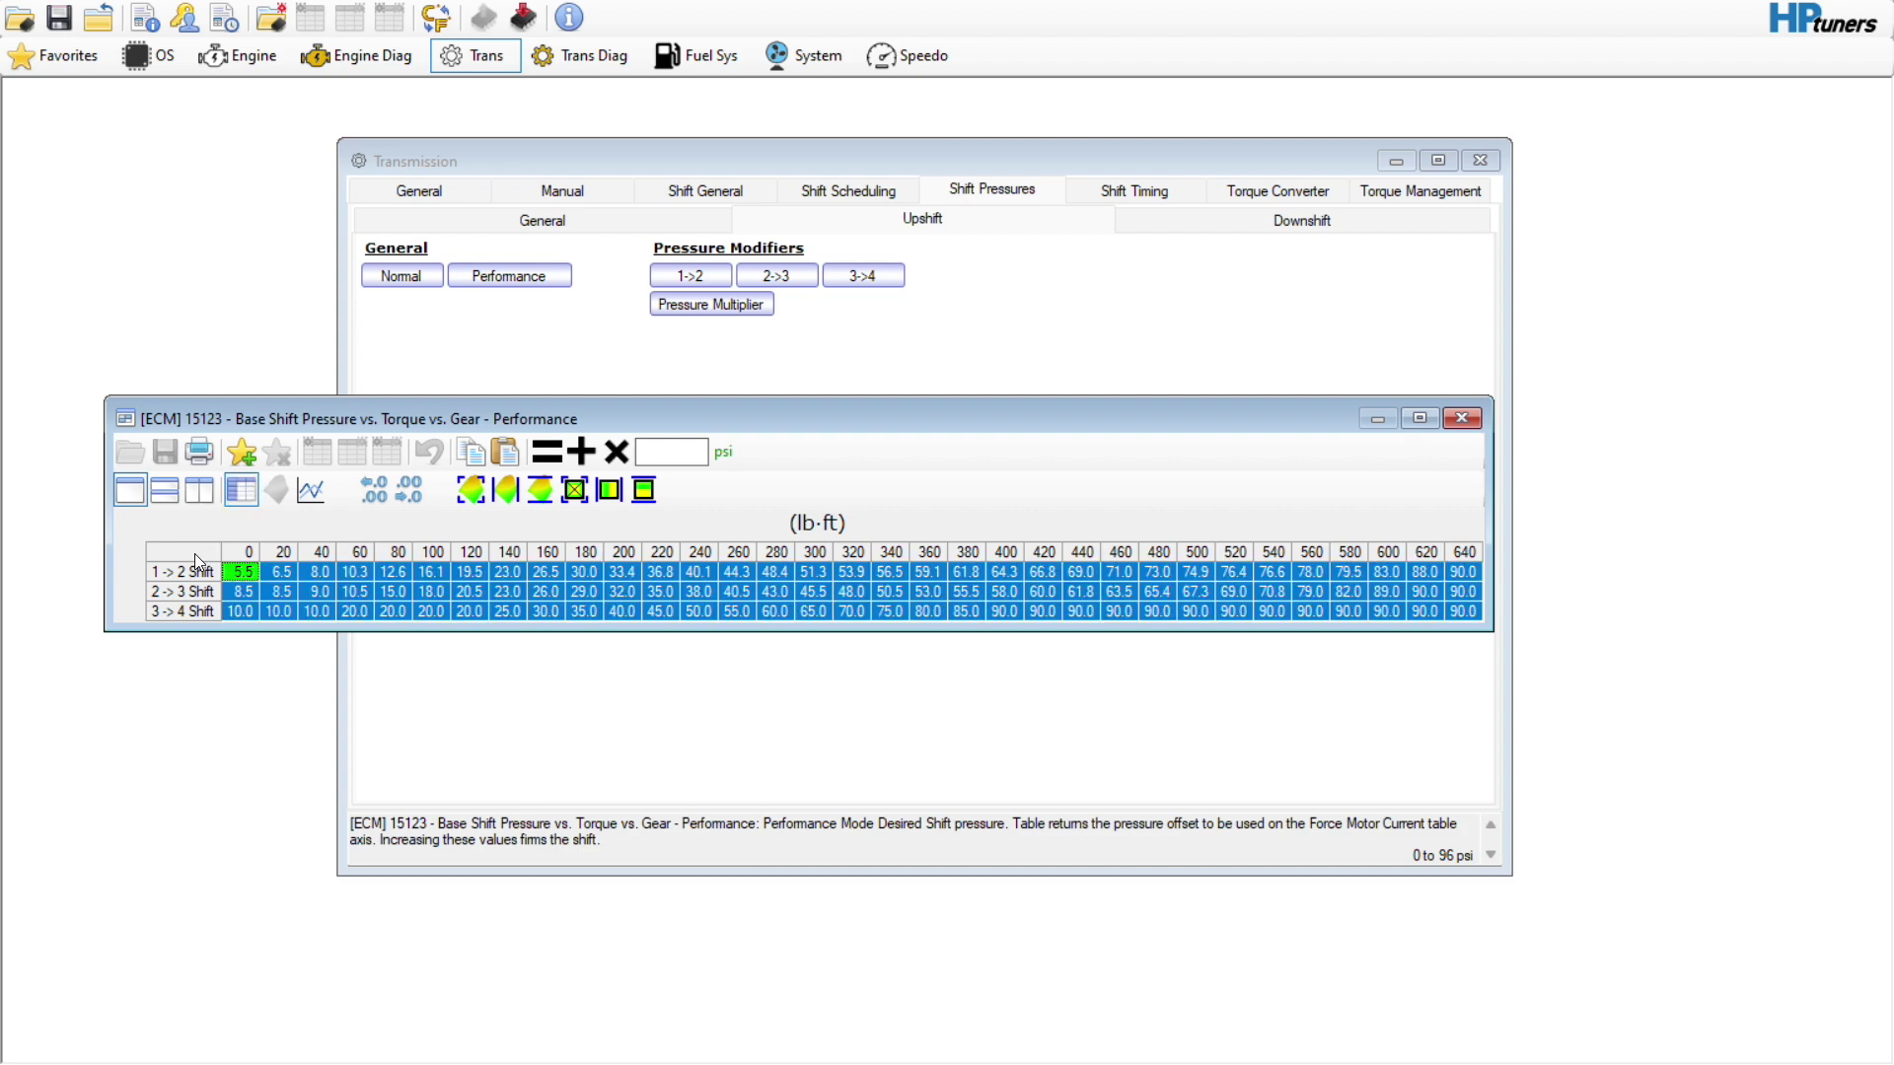
{"action": "right_click", "coordinate": [195, 556]}
{"action": "left_click", "coordinate": [227, 567]}
{"action": "left_click", "coordinate": [1461, 418]}
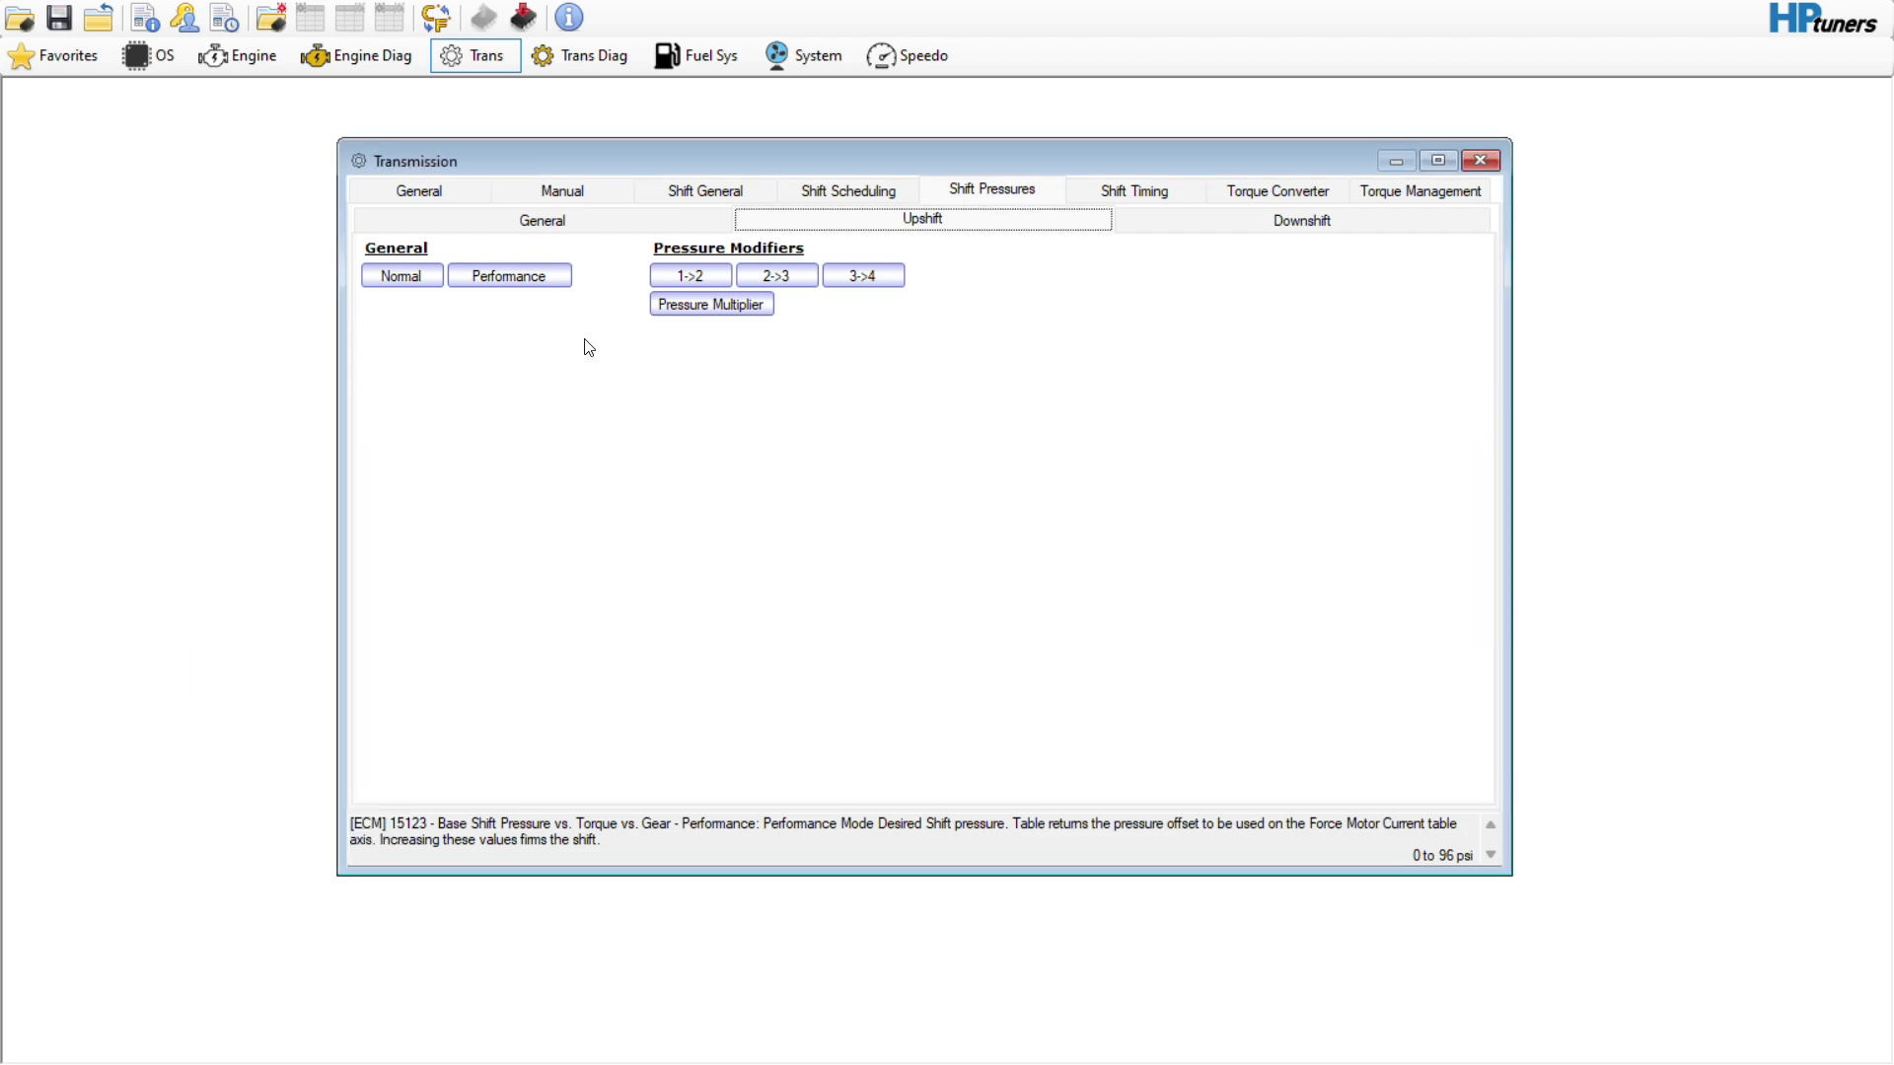
Paste the Performance pressures over the Normal table, undo the paste, and reselect all cells.
{"action": "left_click", "coordinate": [411, 265]}
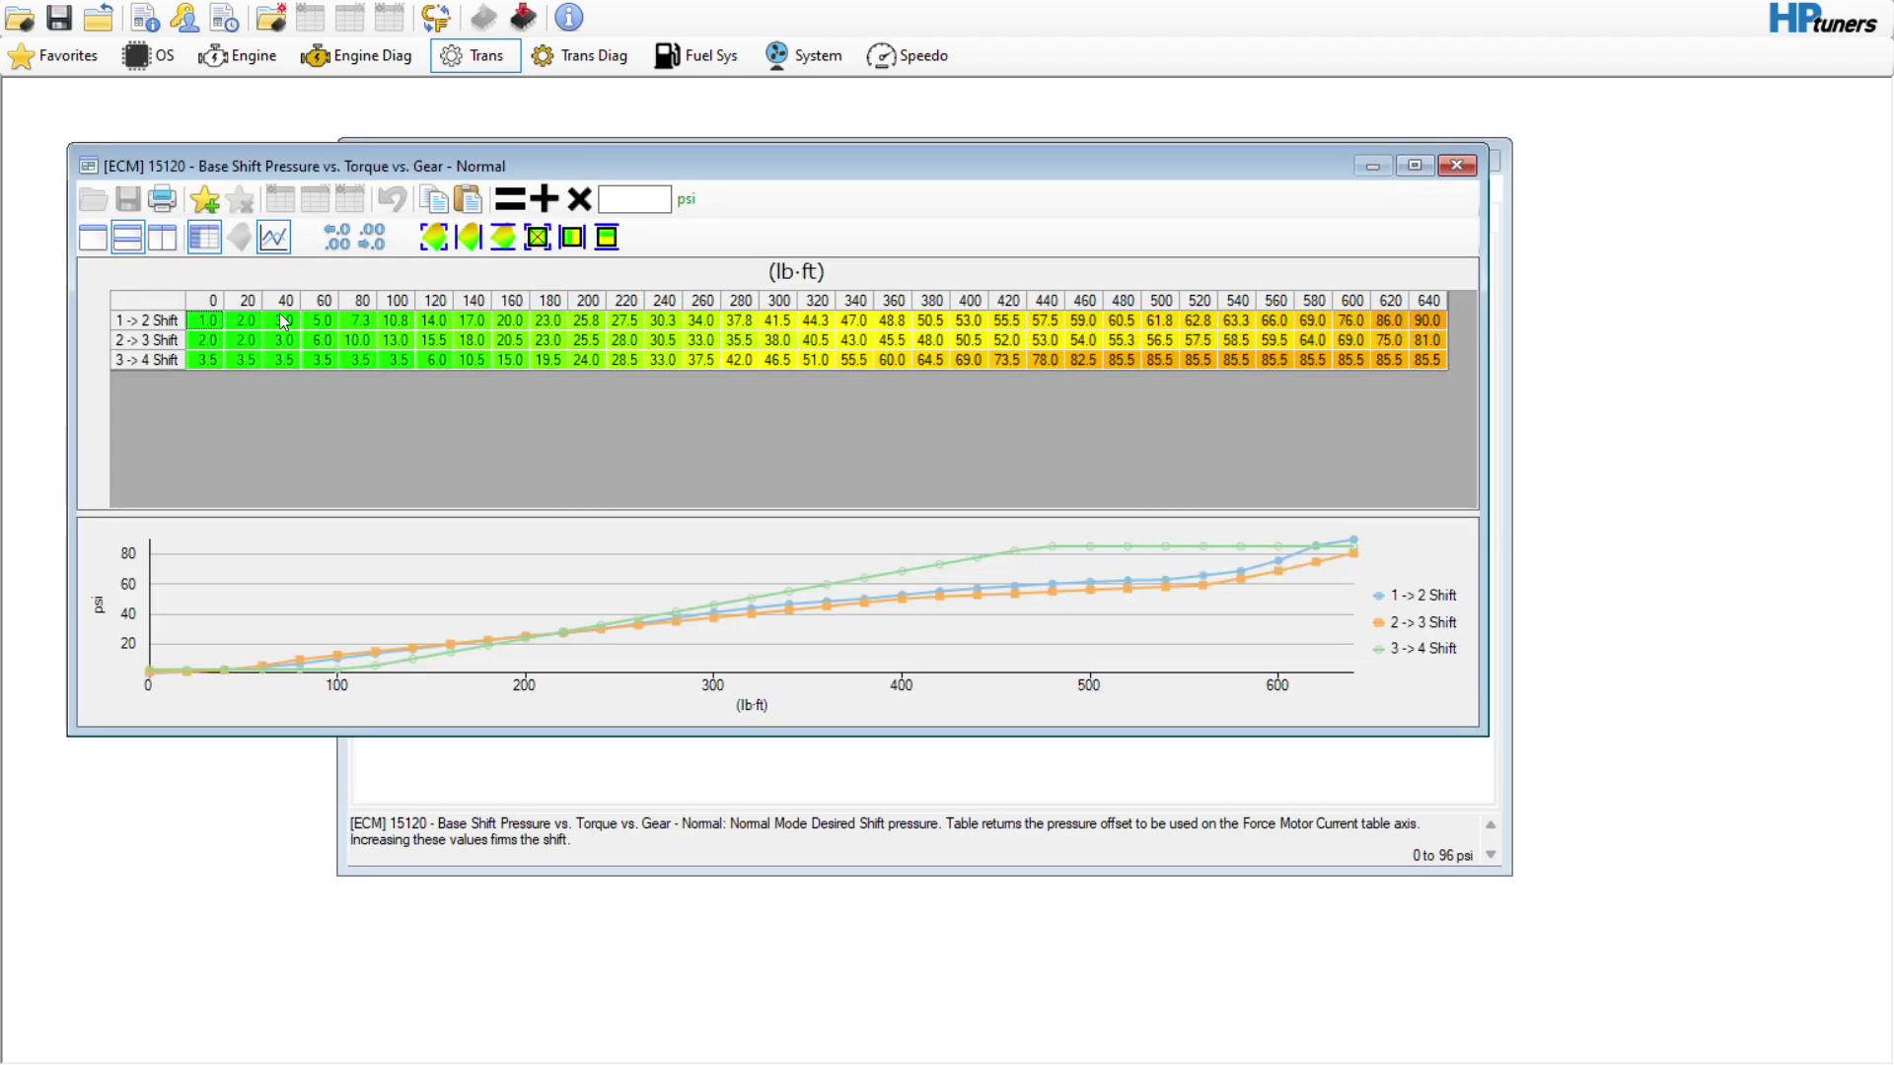
{"action": "left_click", "coordinate": [132, 299]}
{"action": "right_click", "coordinate": [132, 300]}
{"action": "left_click", "coordinate": [177, 367]}
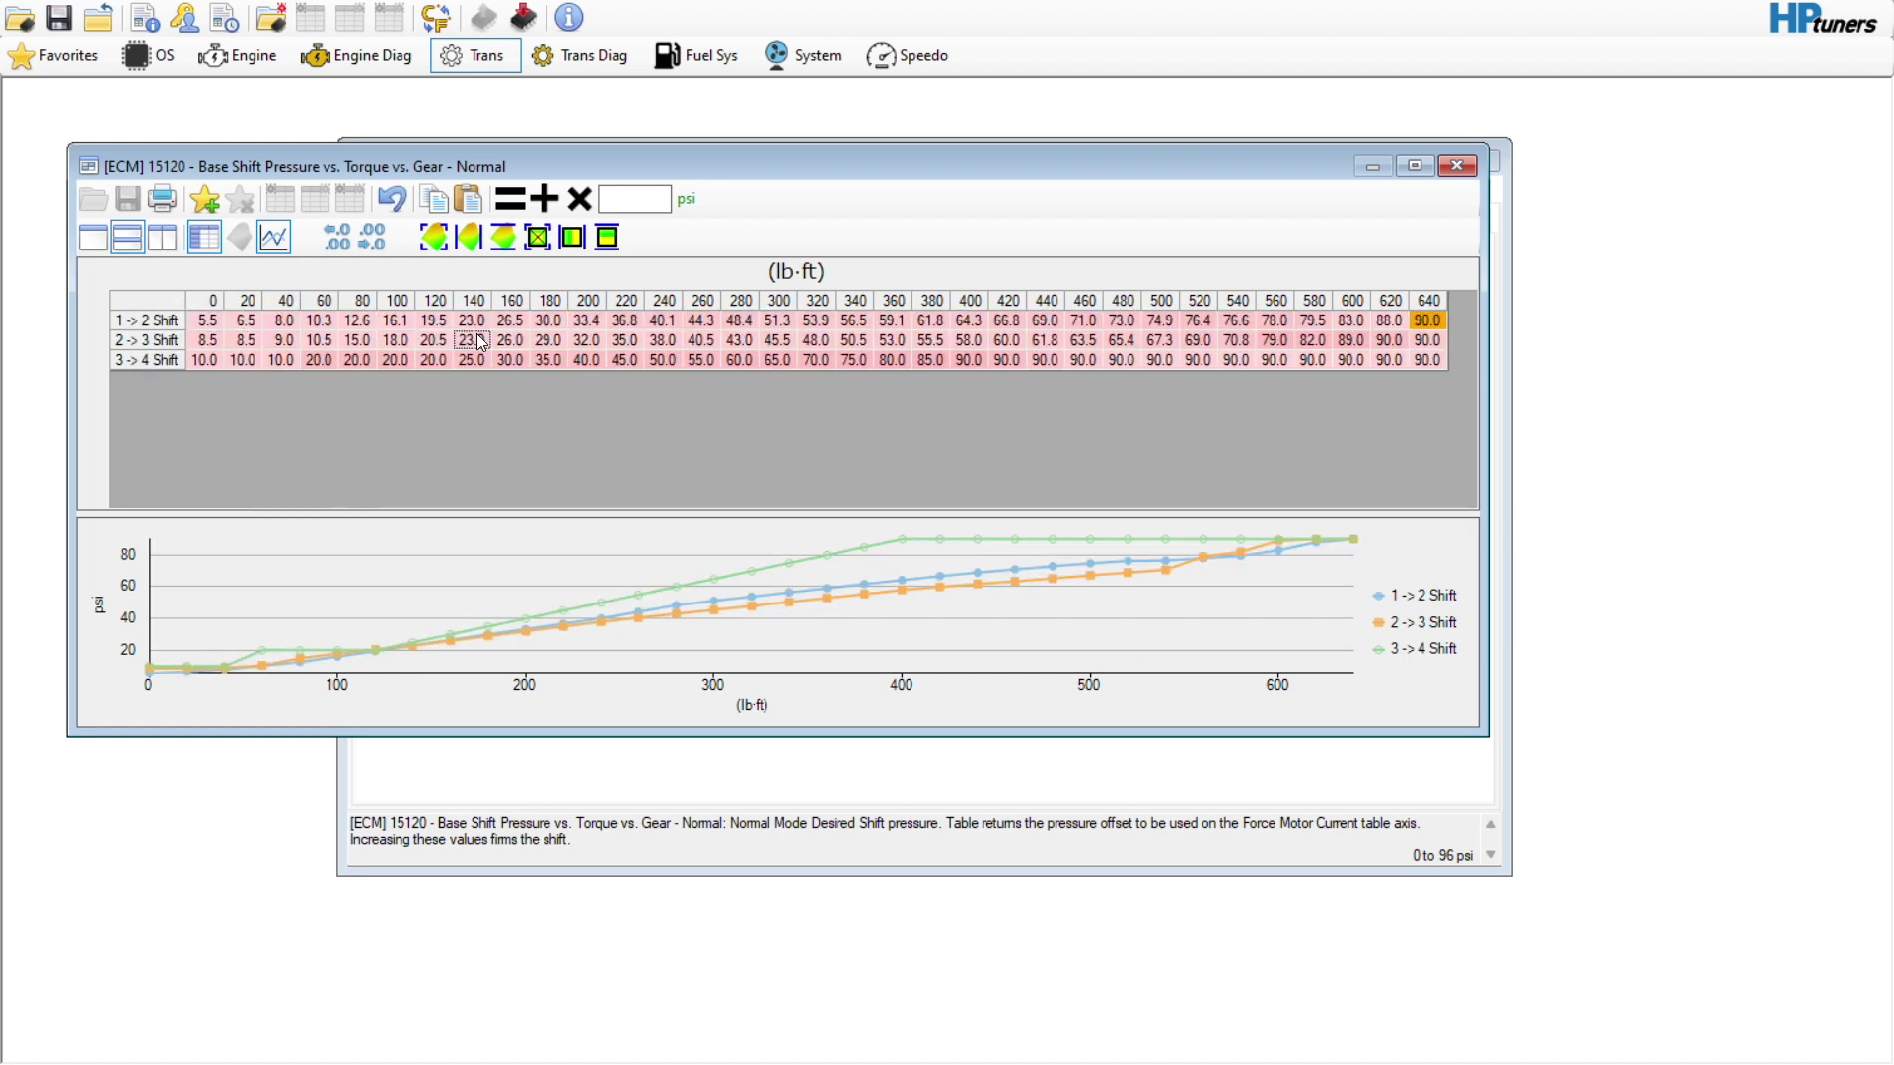
{"action": "left_click", "coordinate": [392, 199]}
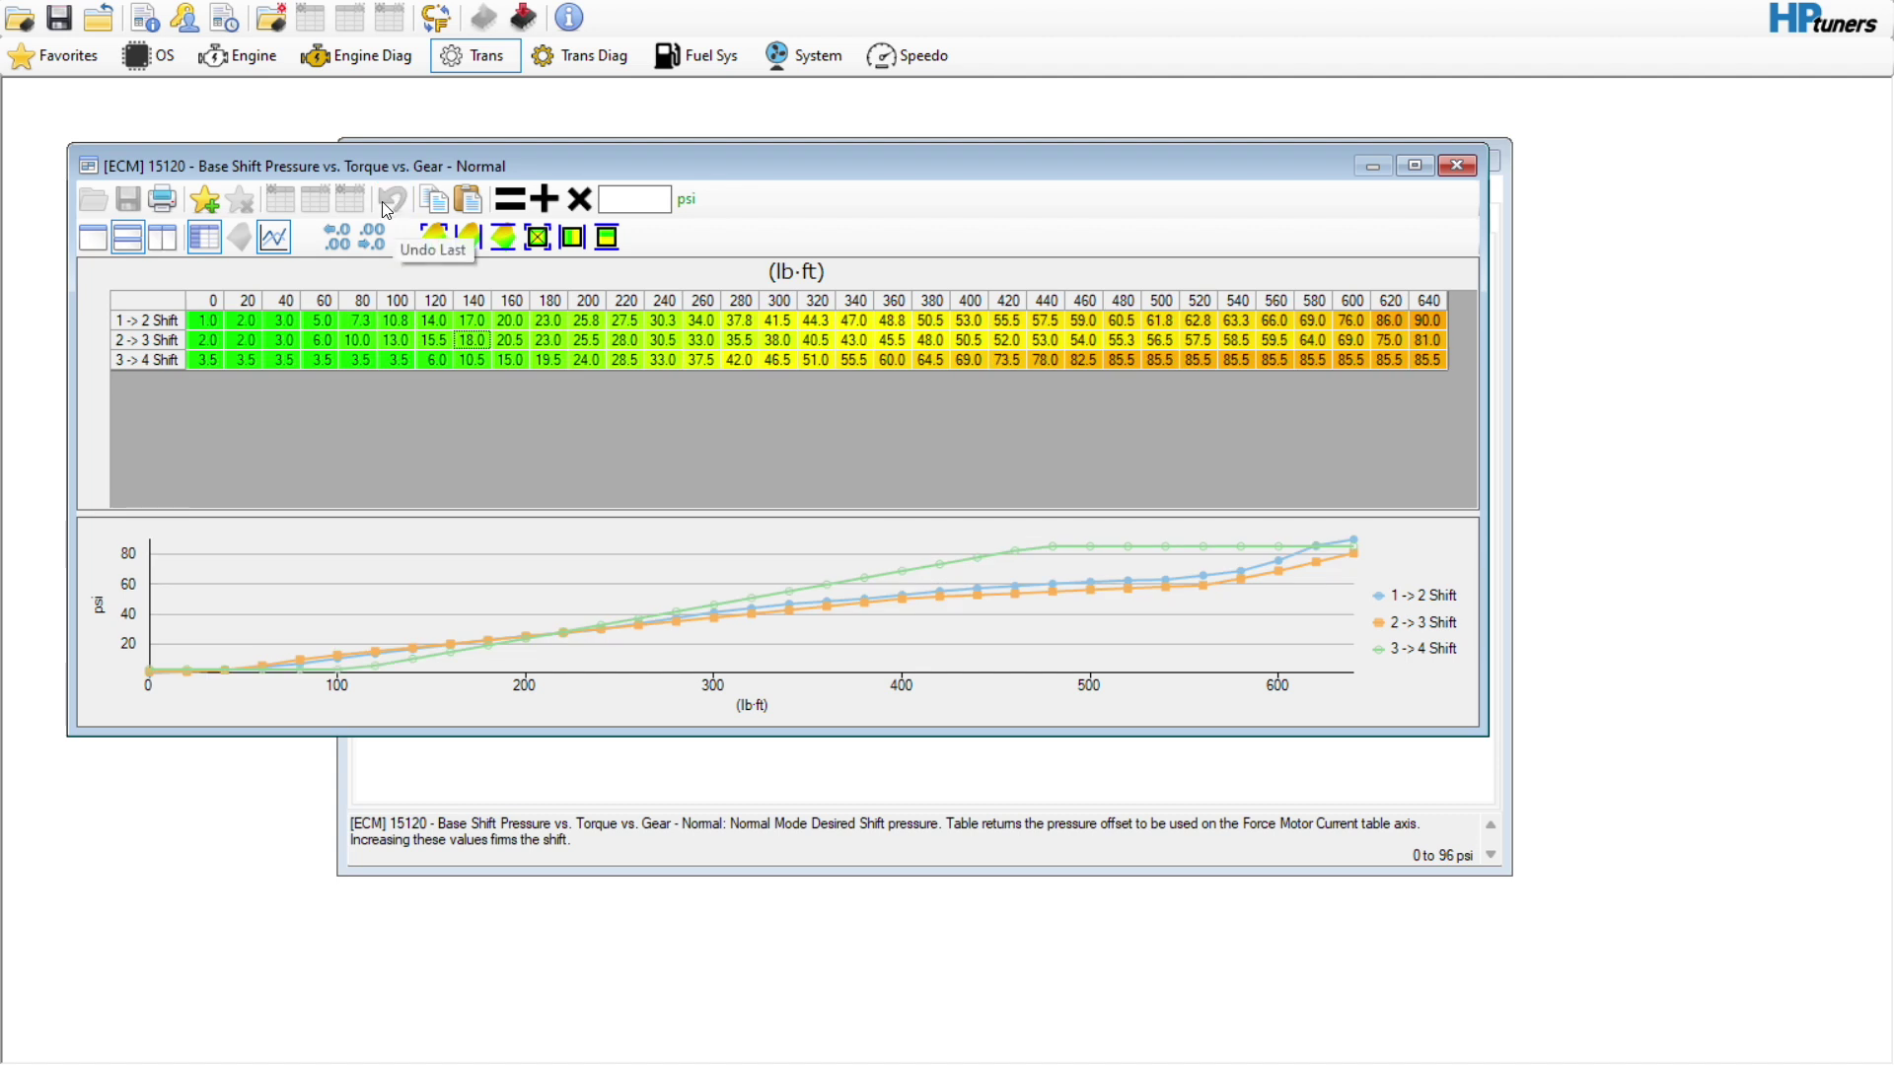
{"action": "left_click", "coordinate": [166, 307]}
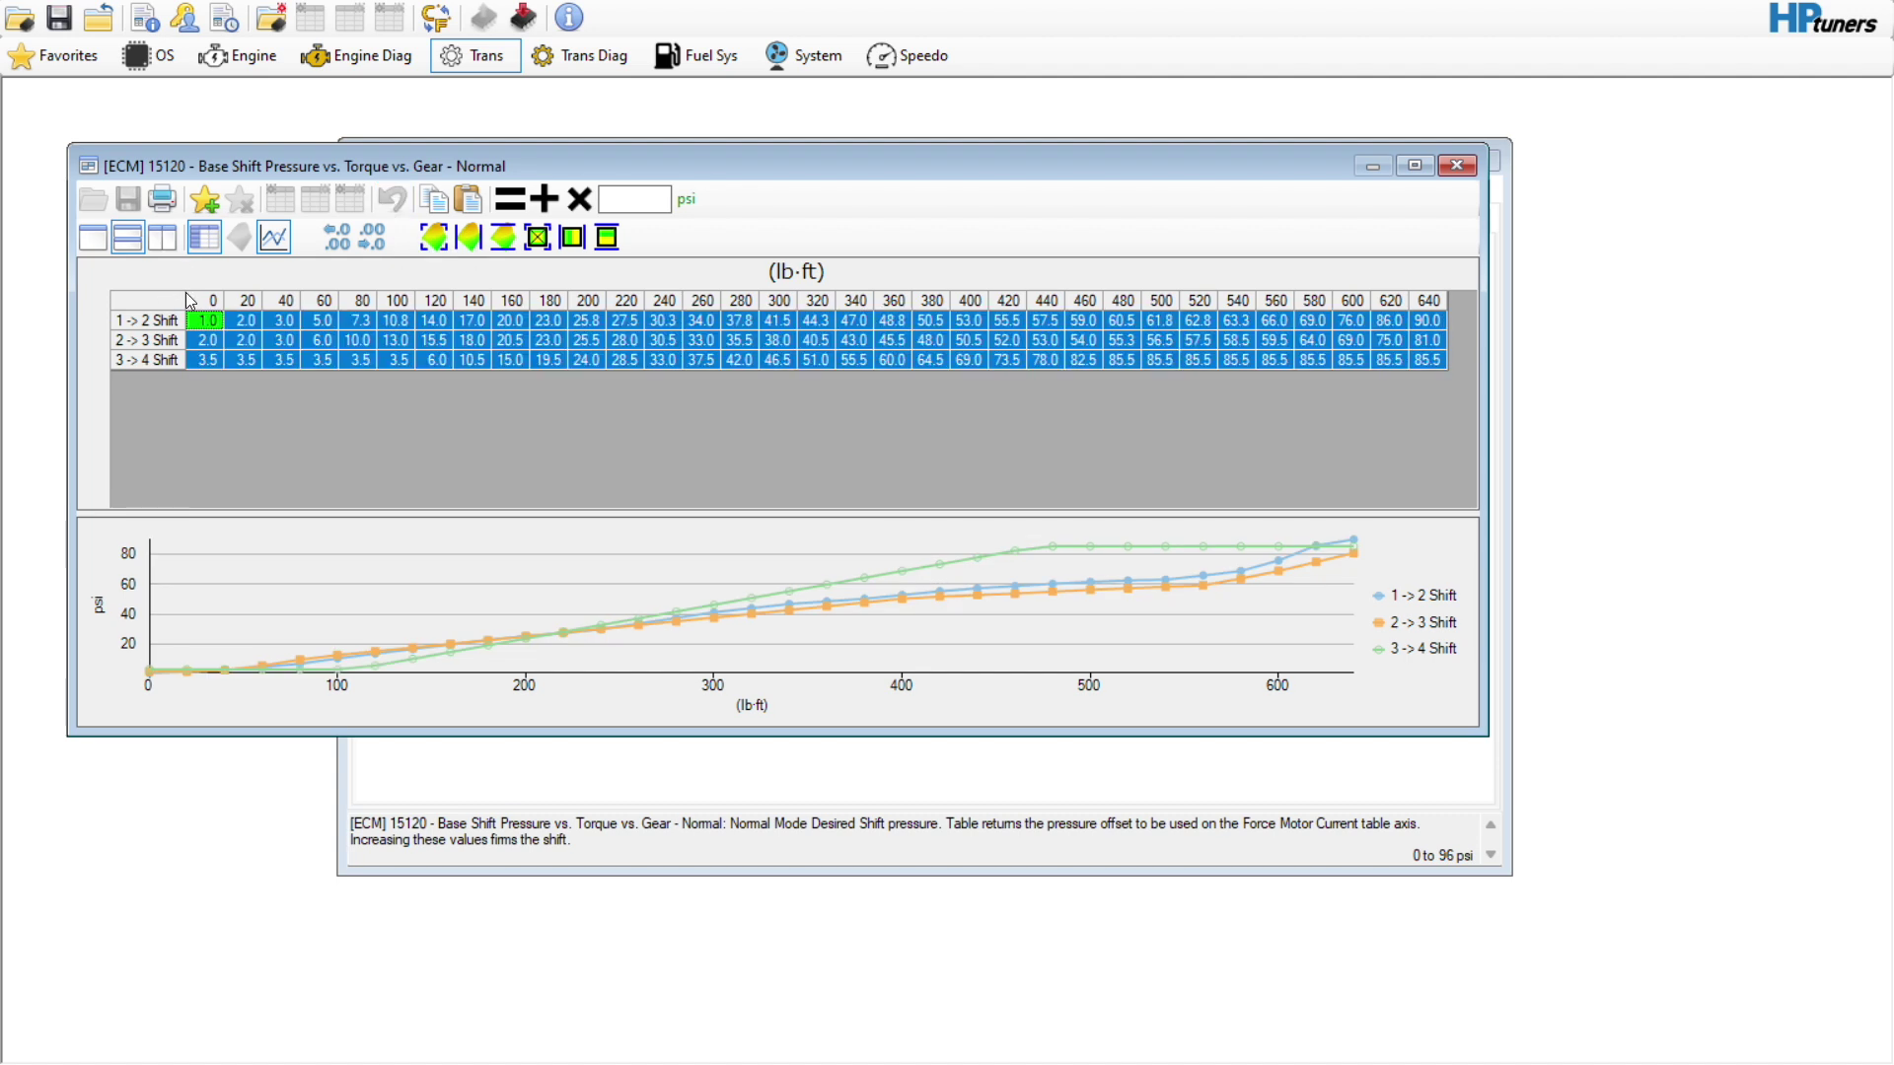
{"action": "left_click", "coordinate": [640, 213]}
{"action": "type", "text": "10"}
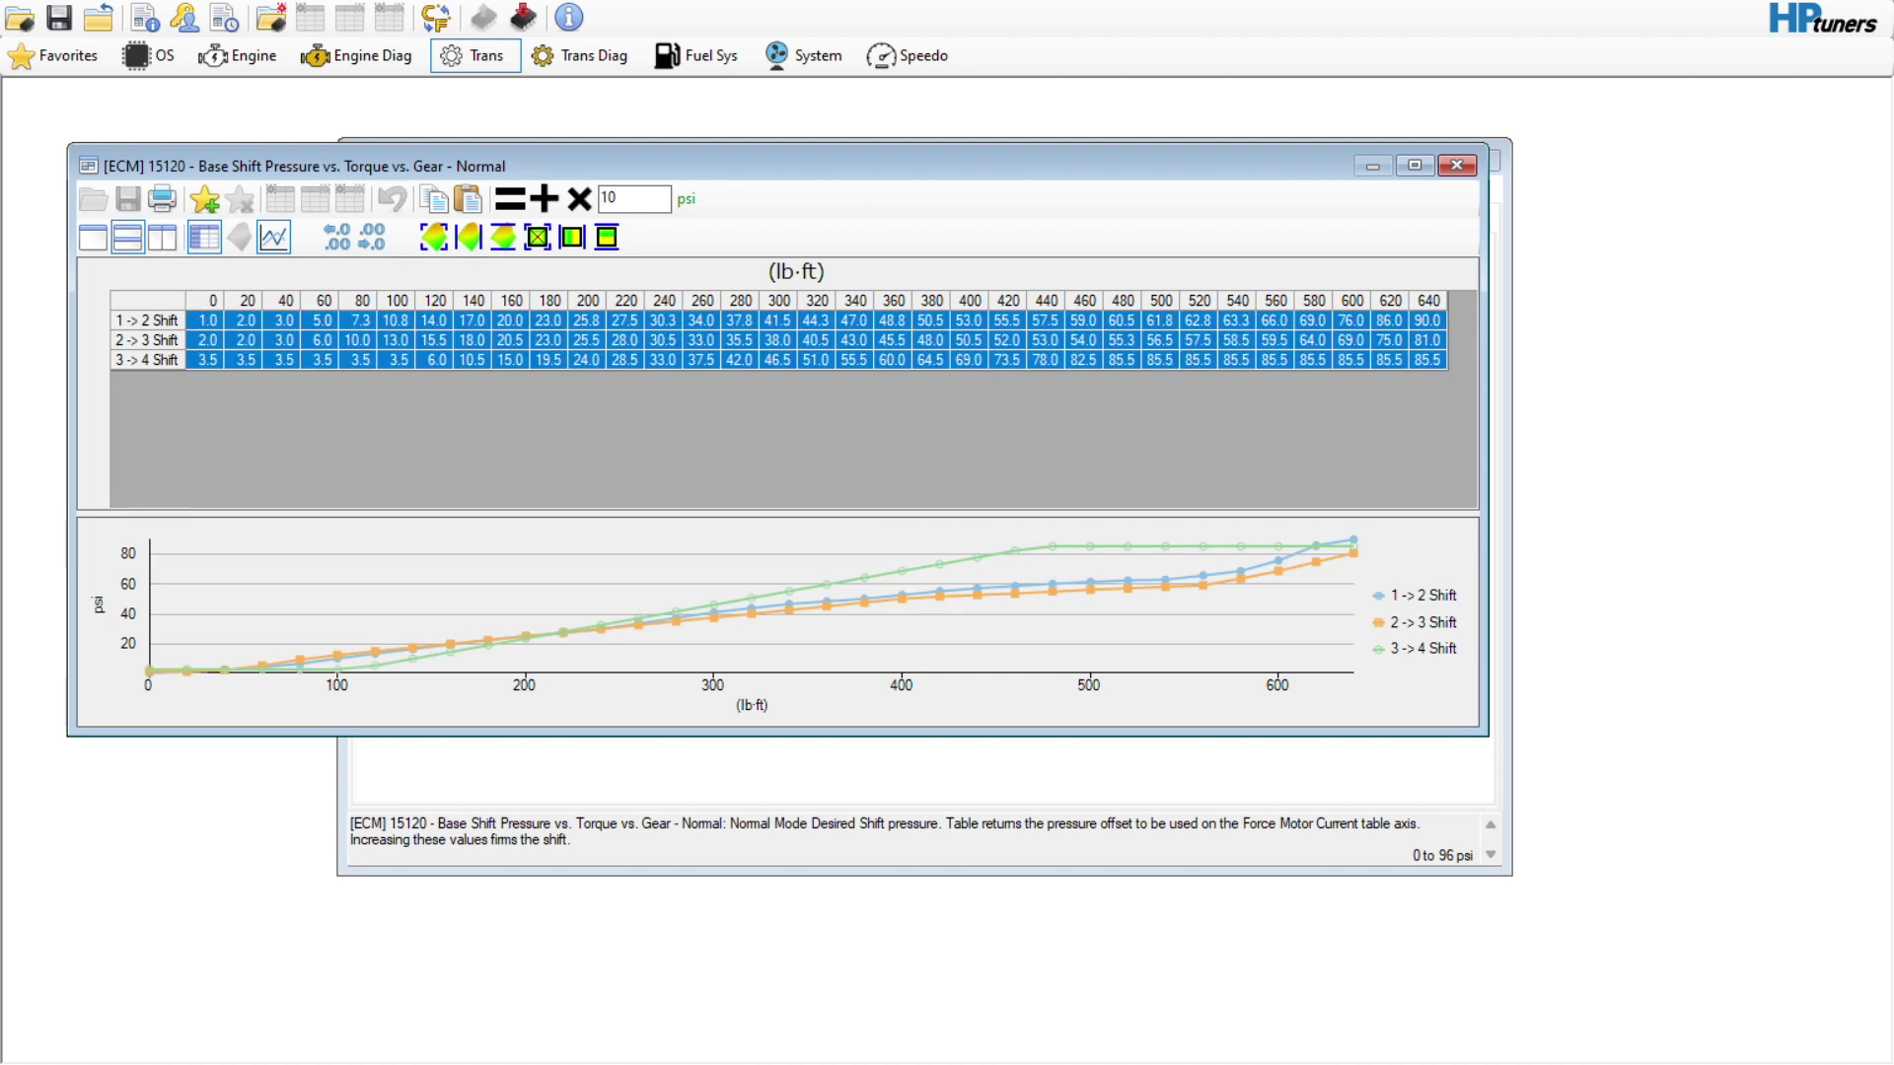
{"action": "left_click", "coordinate": [544, 199]}
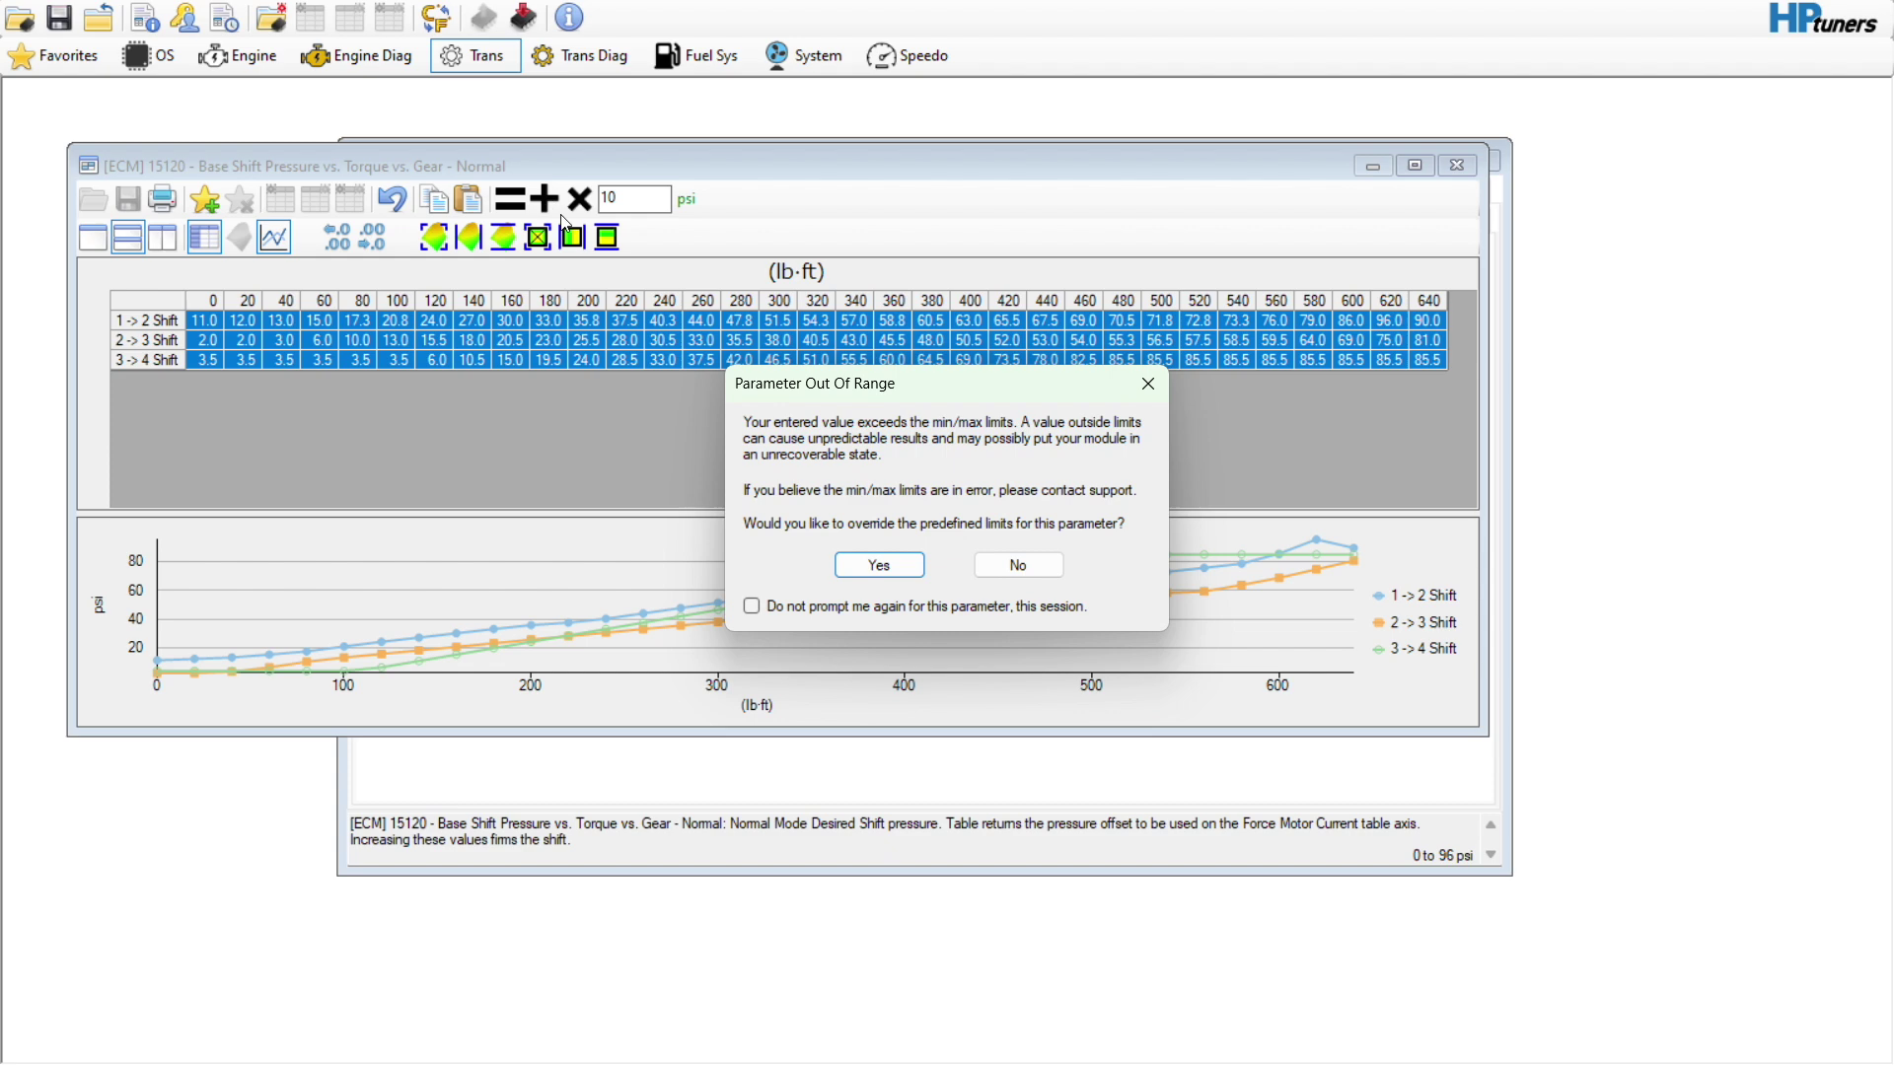
{"action": "left_click", "coordinate": [752, 606]}
{"action": "left_click", "coordinate": [890, 568]}
{"action": "left_click", "coordinate": [1243, 367]}
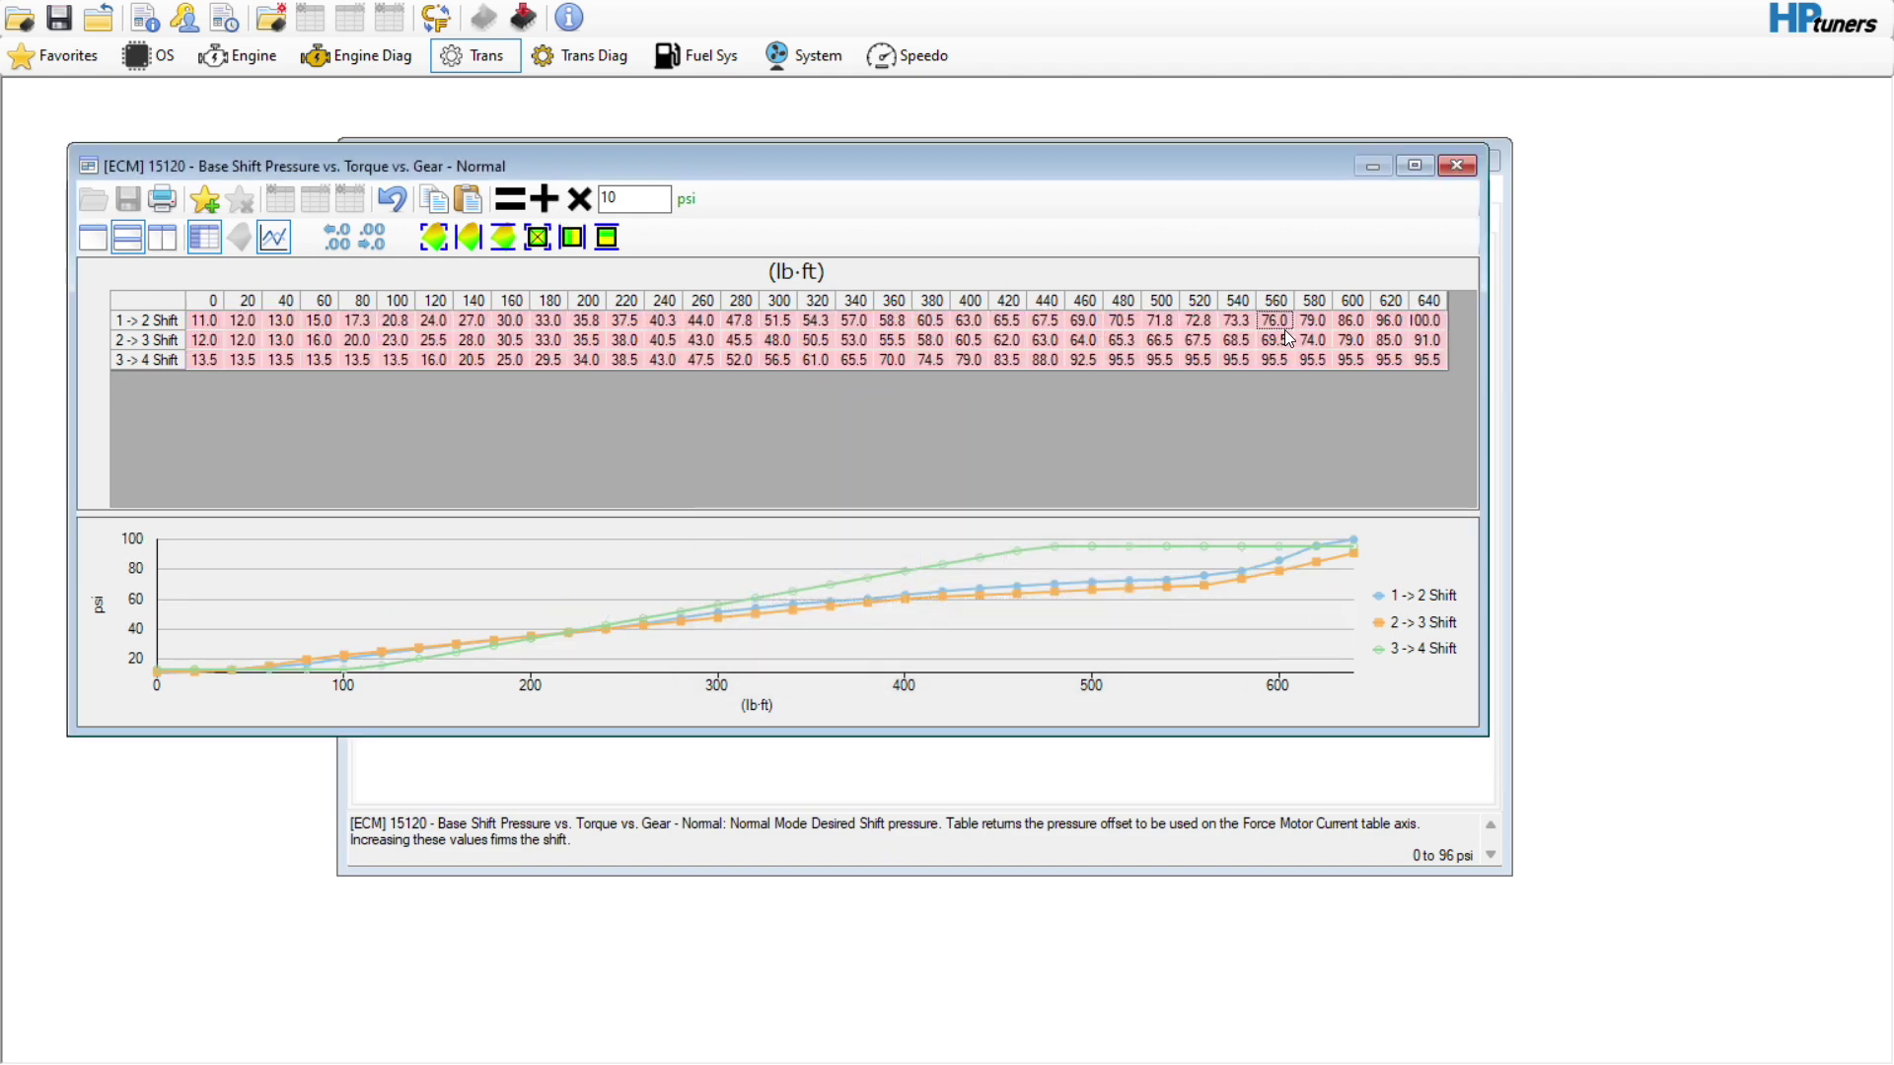
{"action": "left_click", "coordinate": [1437, 314]}
{"action": "left_click", "coordinate": [1439, 318]}
{"action": "type", "text": "96"}
{"action": "left_click", "coordinate": [1363, 344]}
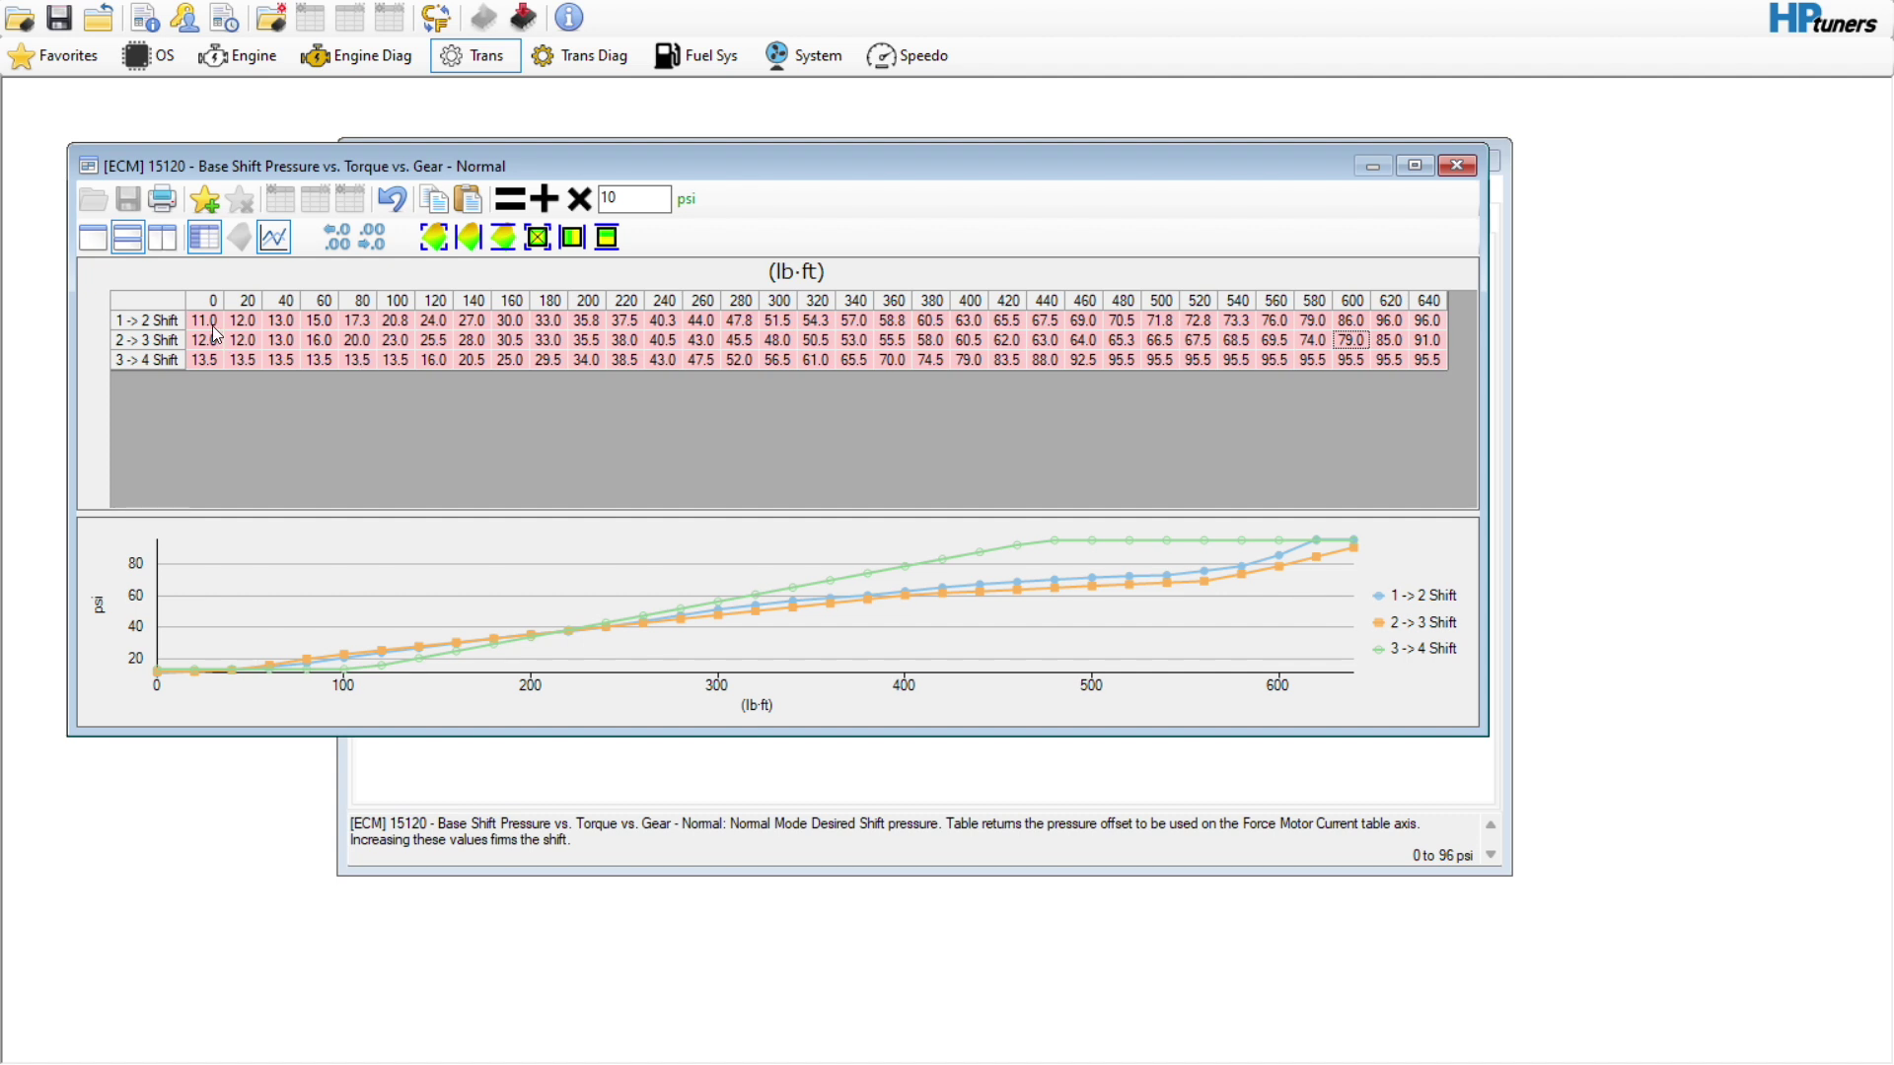
{"action": "left_click_drag", "start_coordinate": [212, 328], "coordinate": [698, 329]}
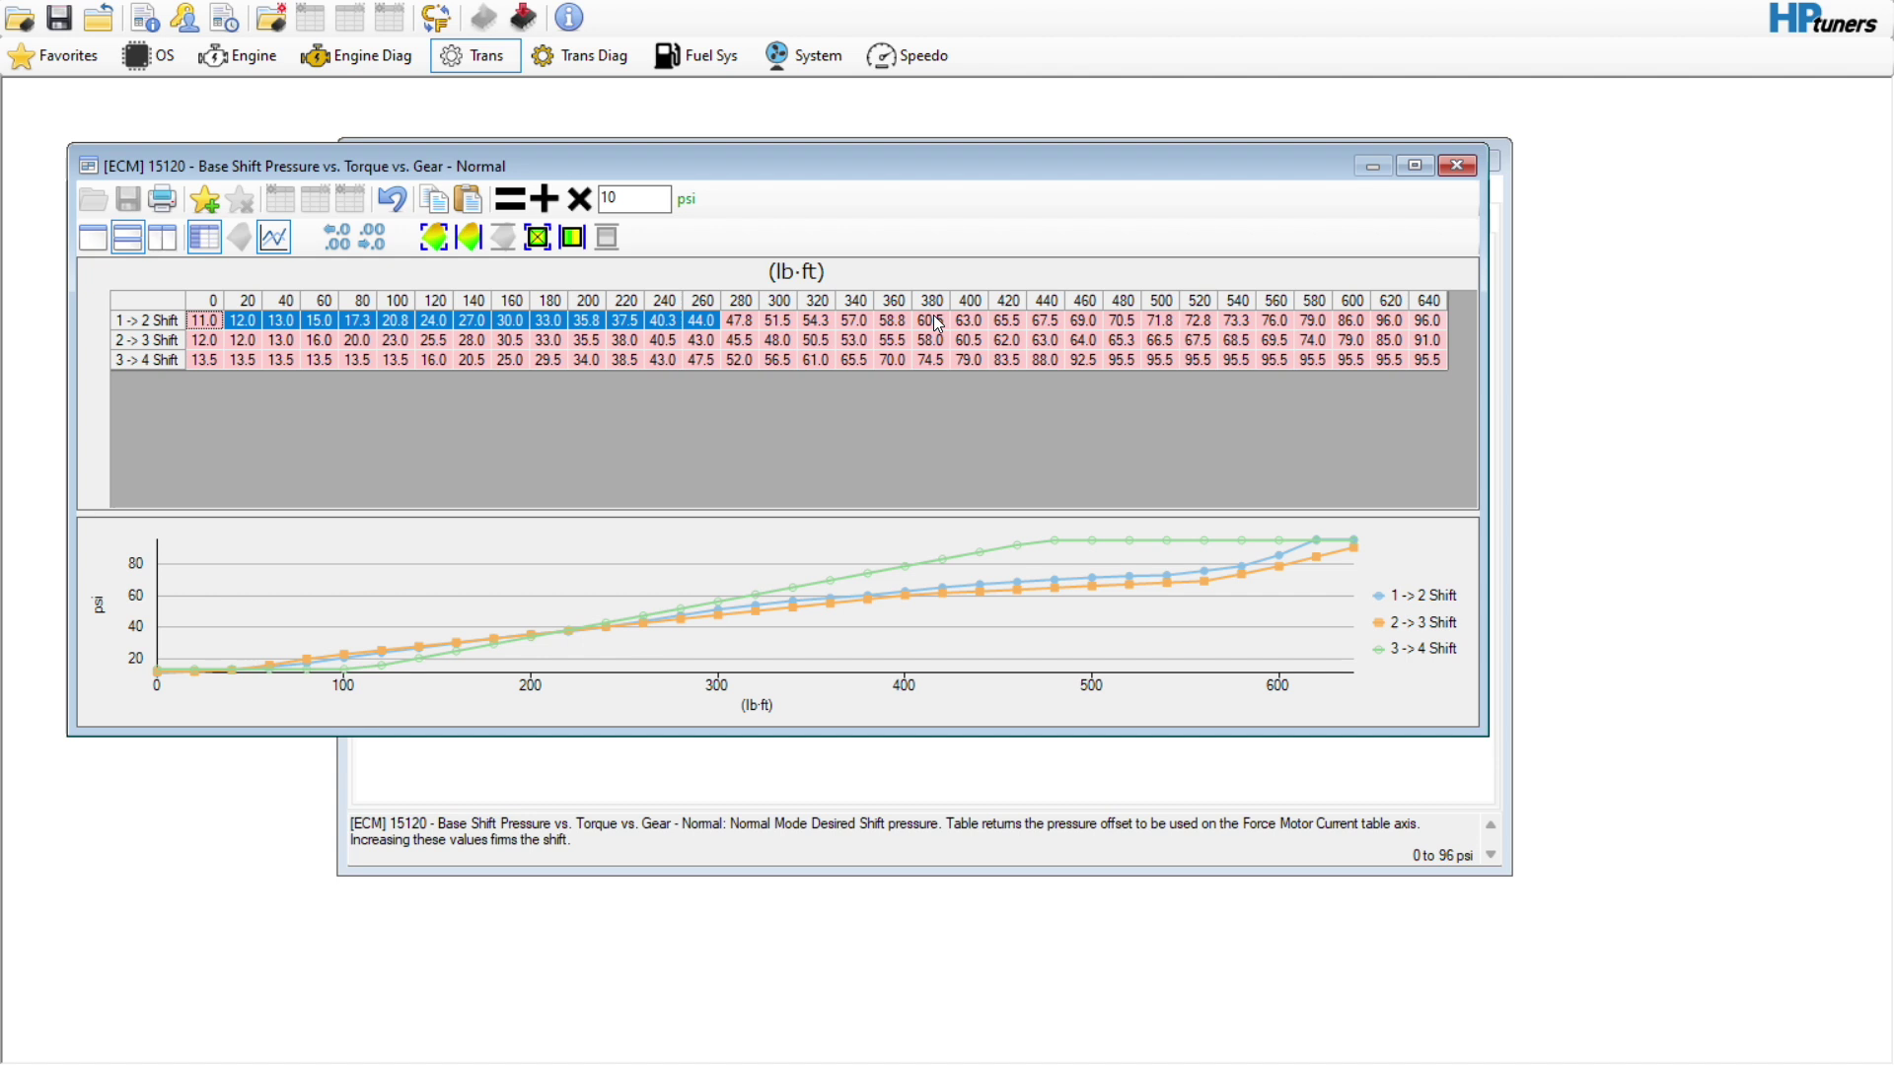
{"action": "left_click", "coordinate": [404, 211]}
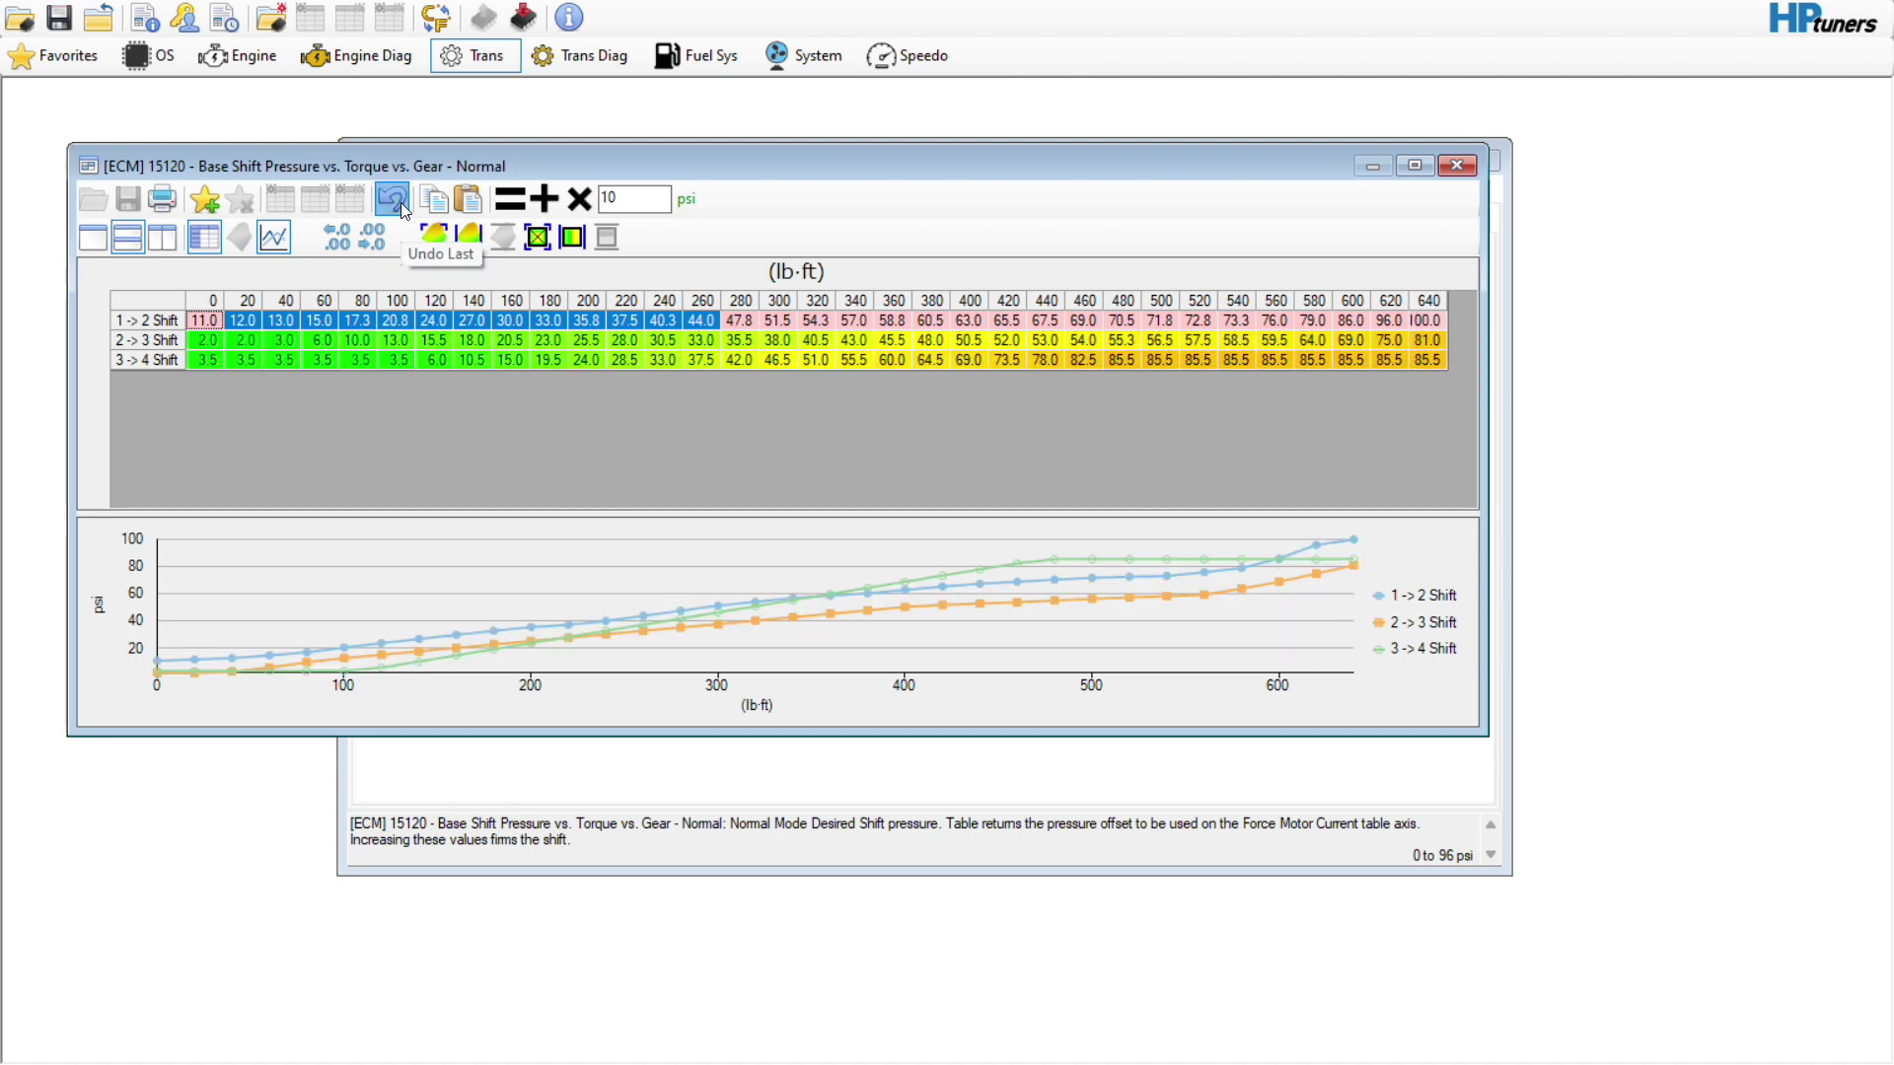
{"action": "left_click", "coordinate": [405, 210]}
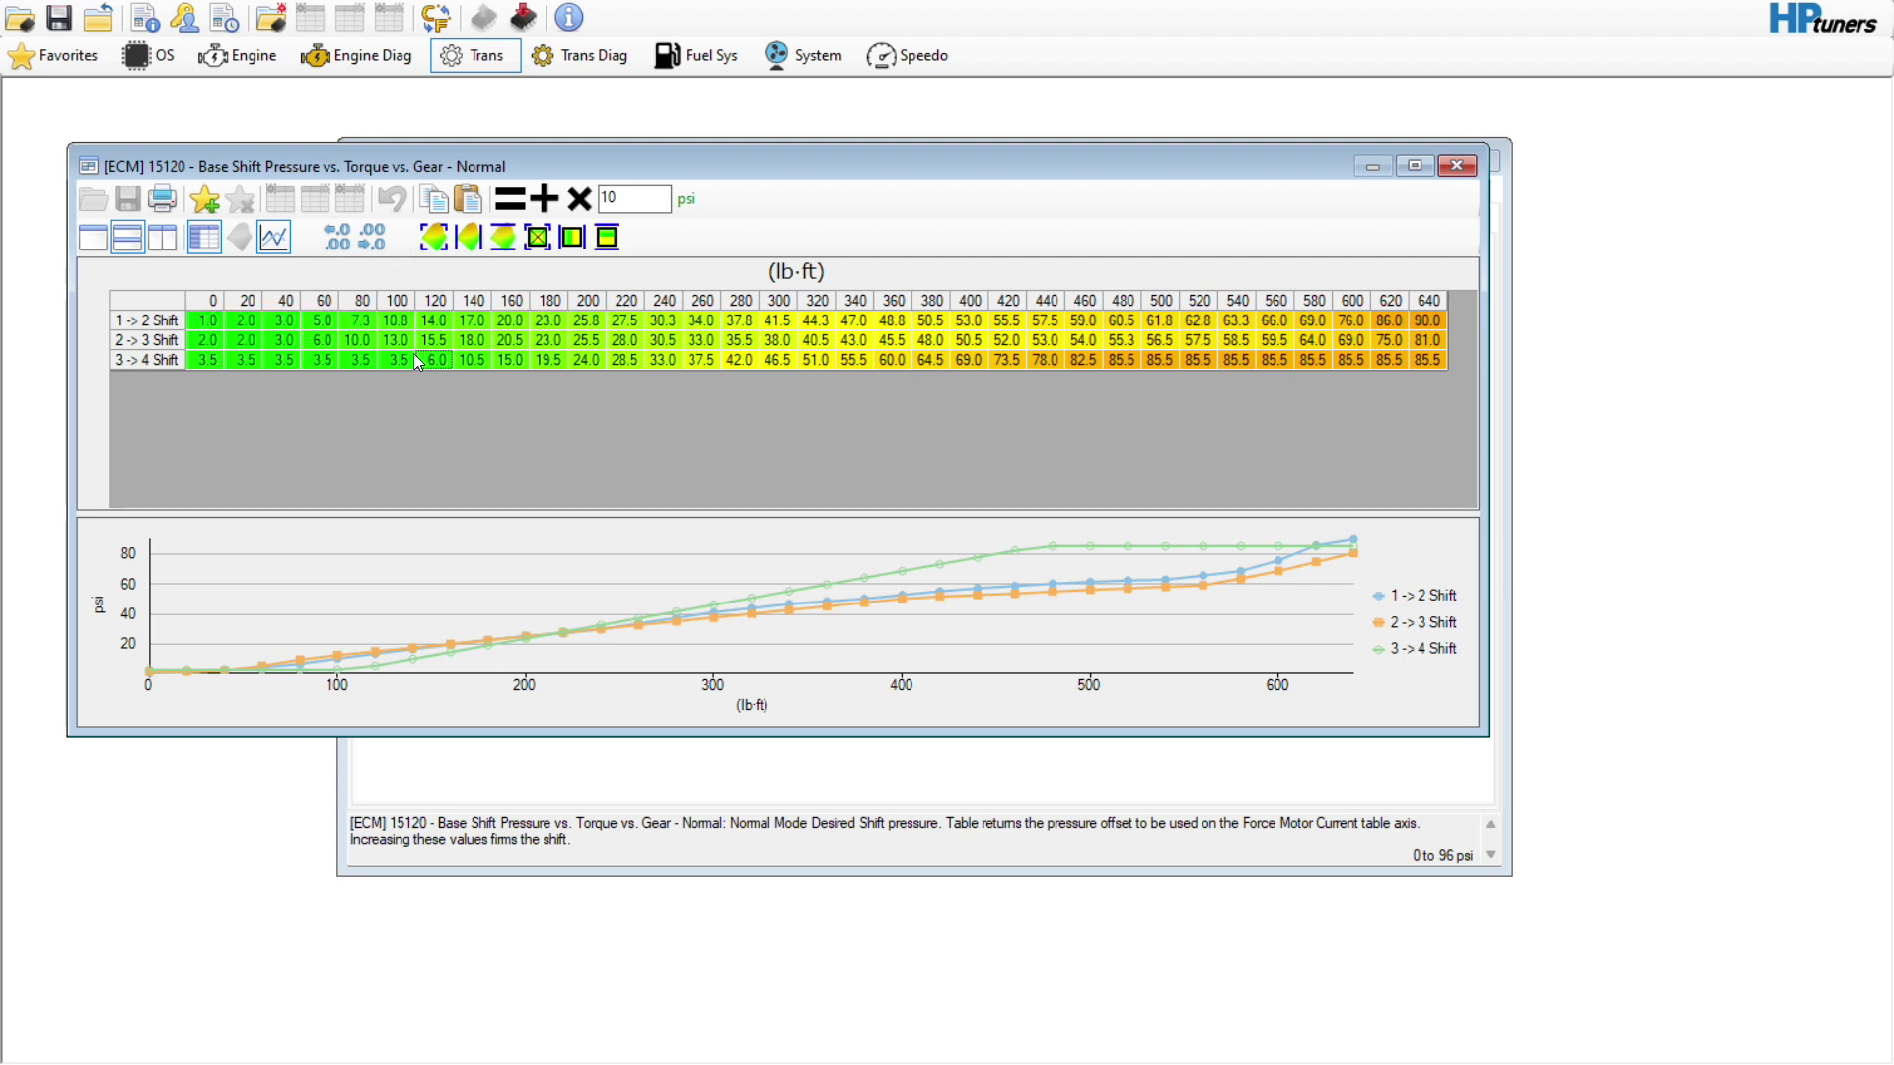
Add 10 psi to the 2->3 and 3->4 Shift rows.
{"action": "left_click", "coordinate": [179, 341]}
{"action": "left_click_drag", "start_coordinate": [179, 344], "coordinate": [212, 368]}
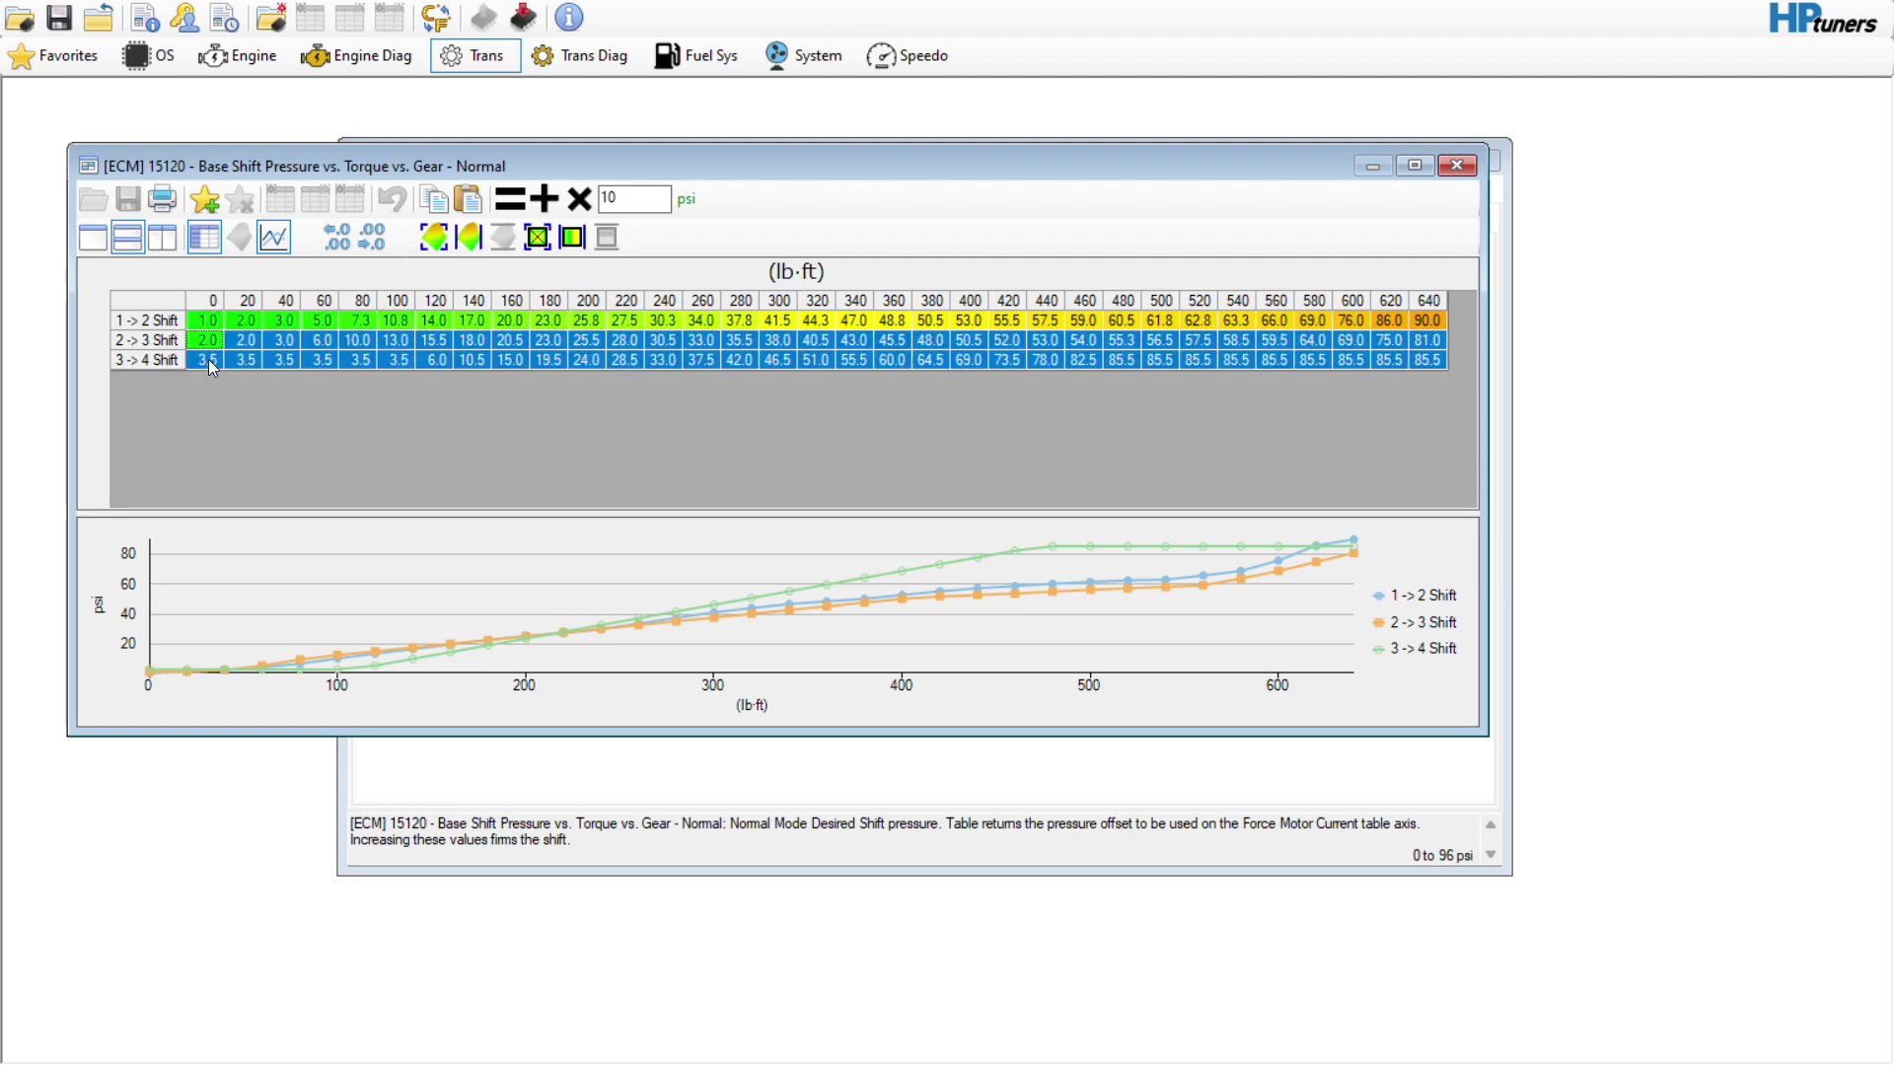
{"action": "left_click", "coordinate": [541, 211]}
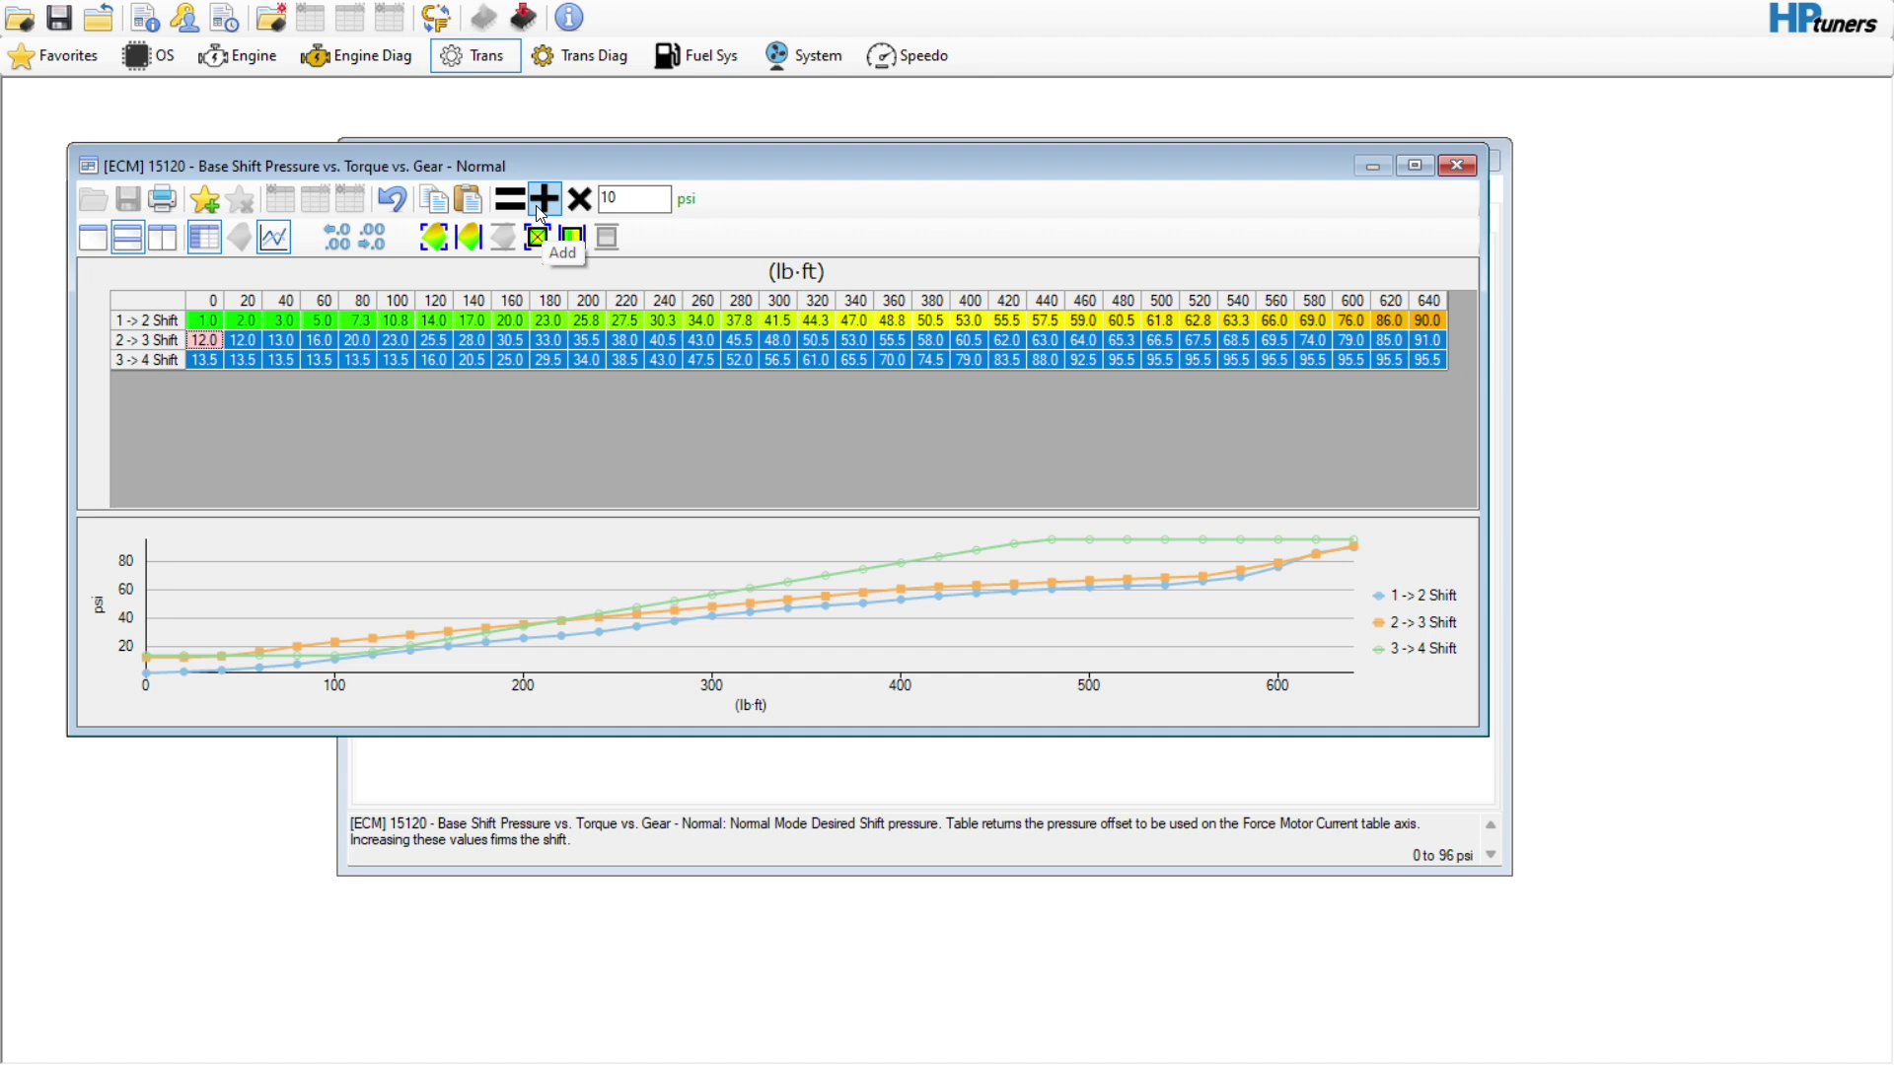
{"action": "left_click", "coordinate": [471, 340]}
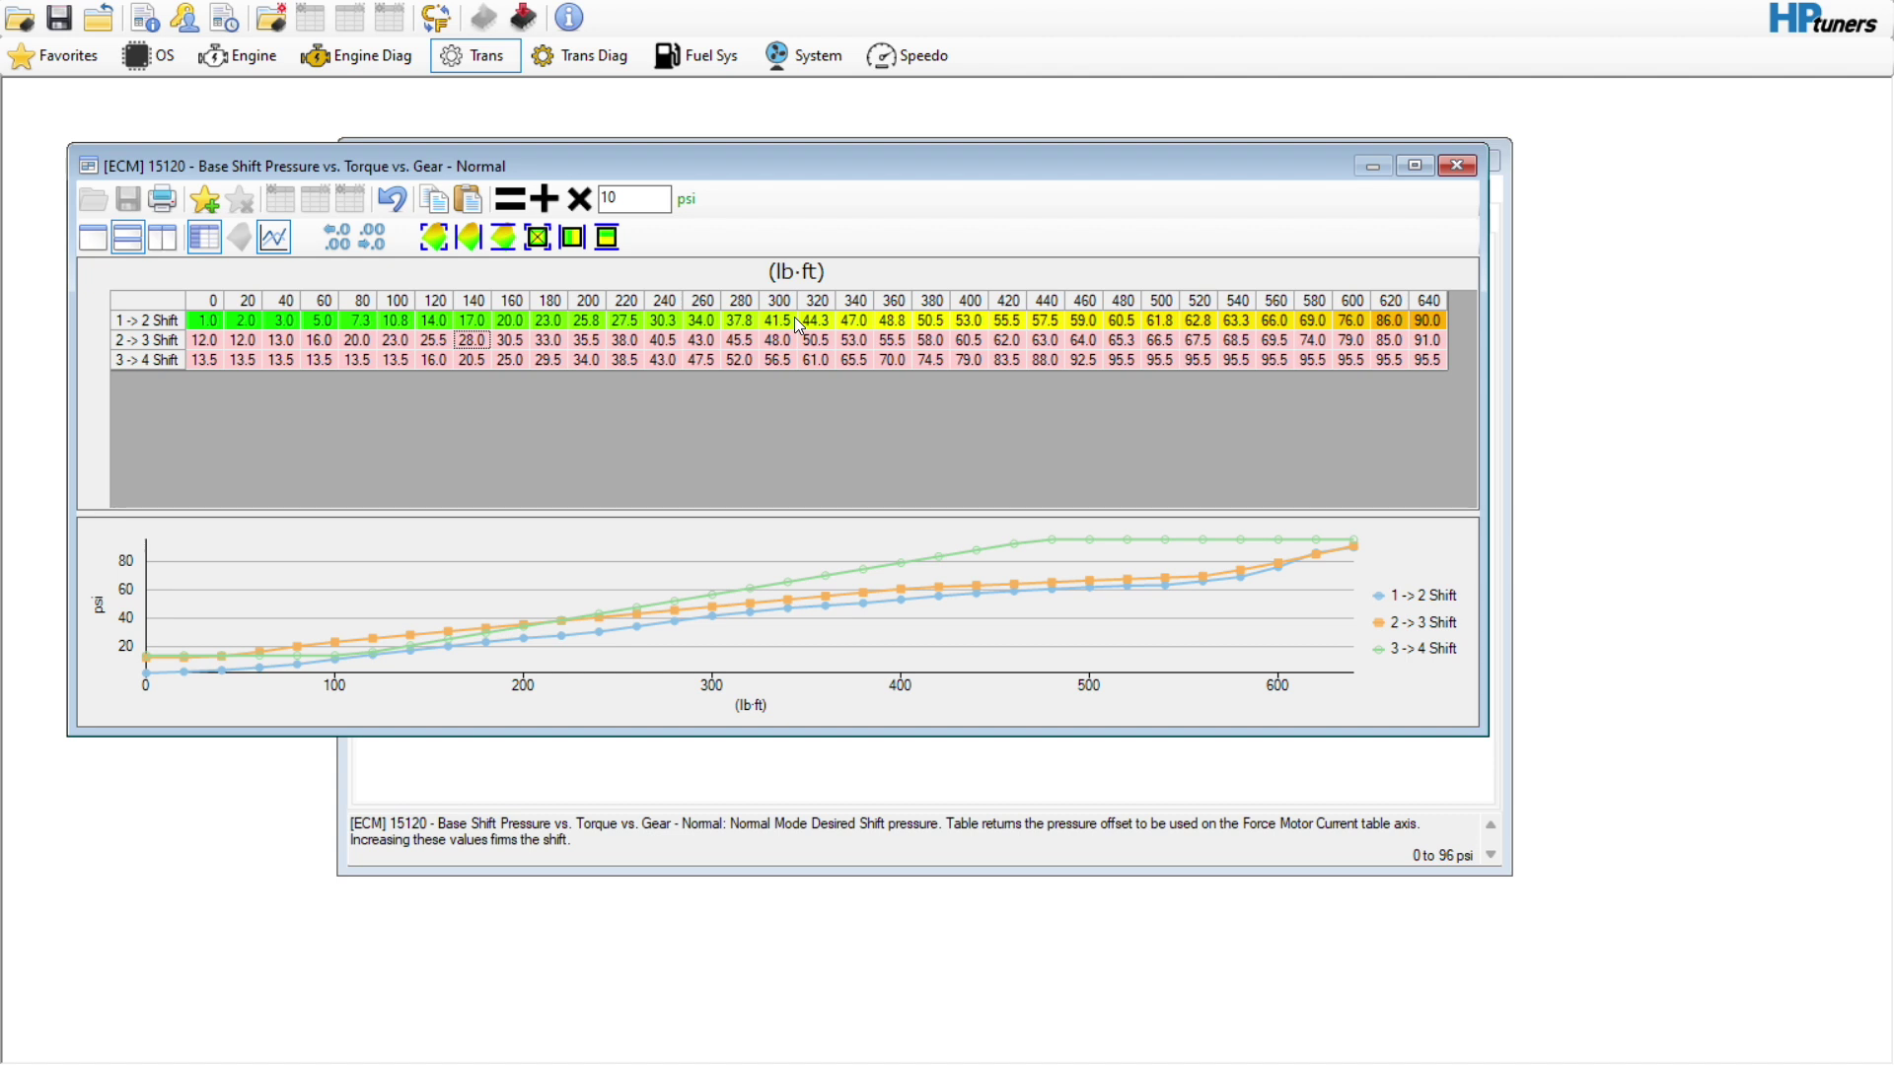
Add 6 psi to 1->2 Shift cells from 300–640 lb·ft, smoothing the 260–300 transition.
{"action": "left_click_drag", "start_coordinate": [796, 316], "coordinate": [1435, 321]}
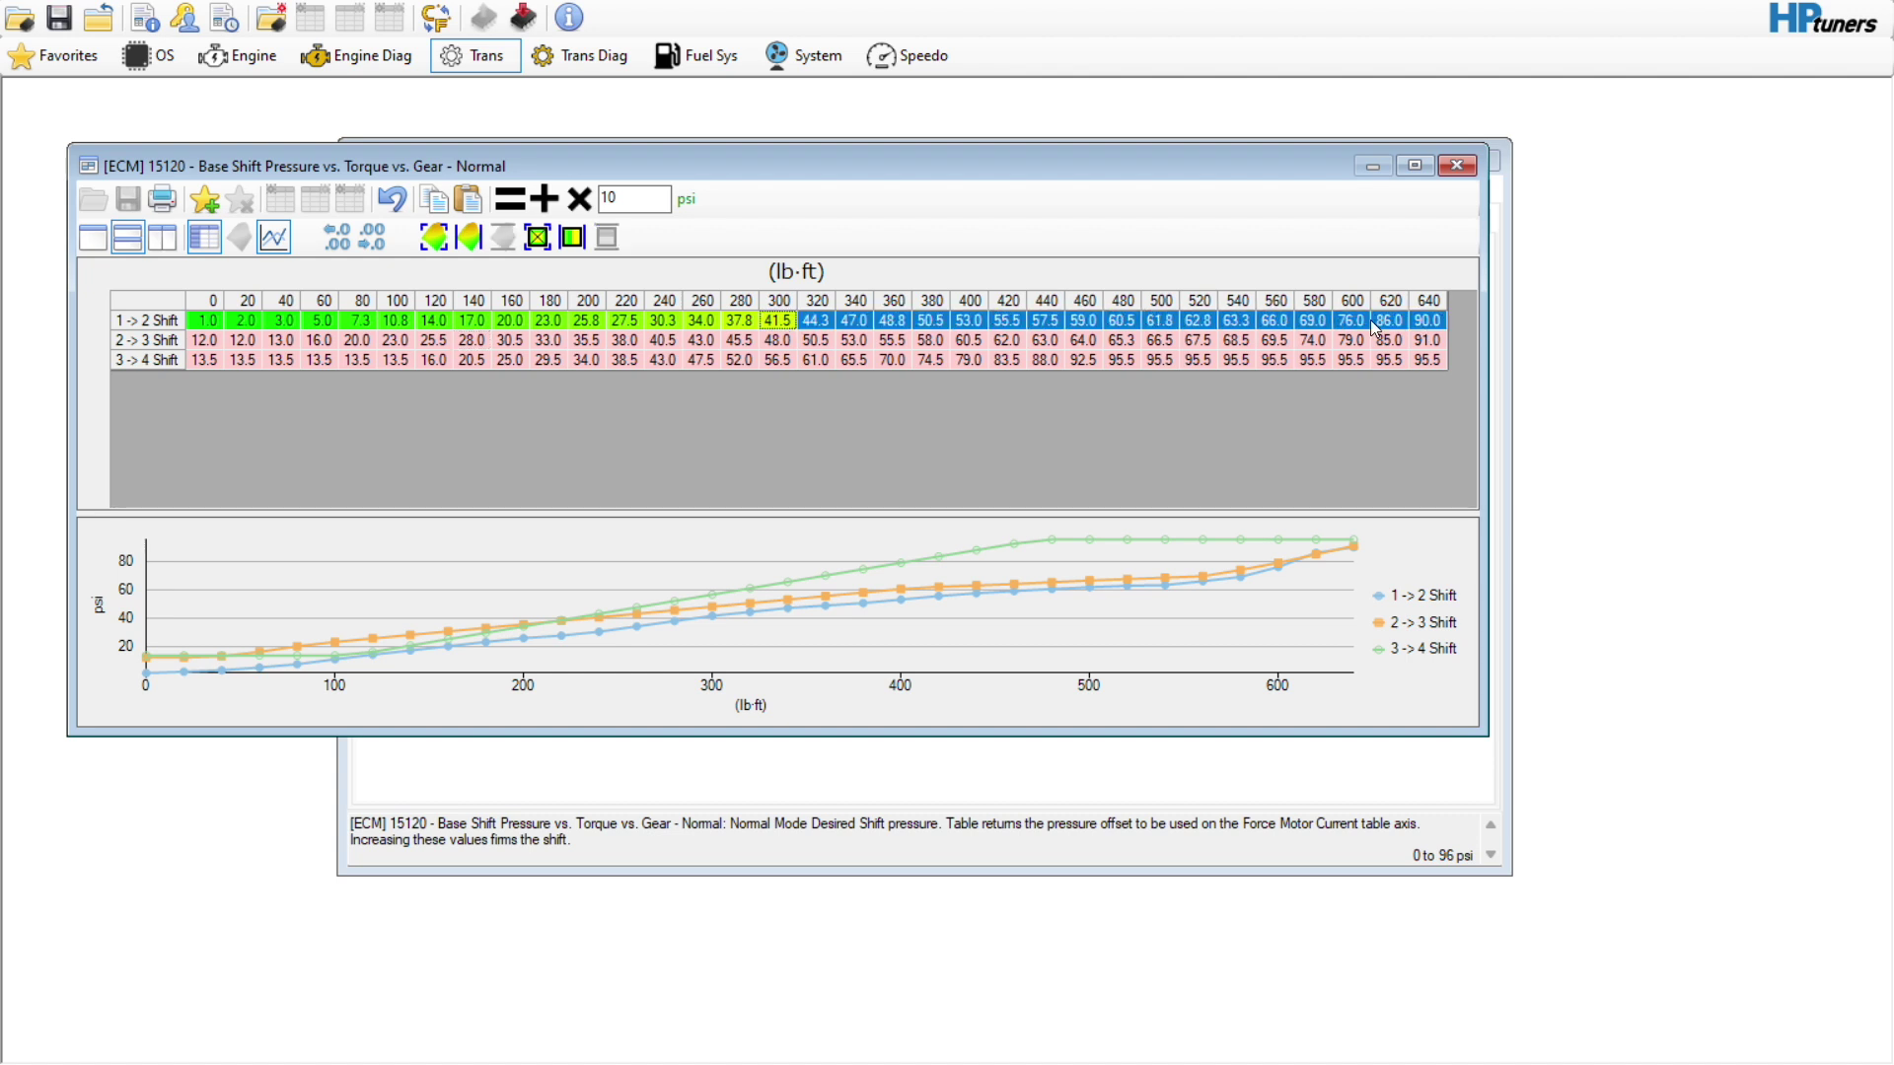
{"action": "double_click", "coordinate": [641, 198]}
{"action": "type", "text": "6"}
{"action": "left_click", "coordinate": [523, 202]}
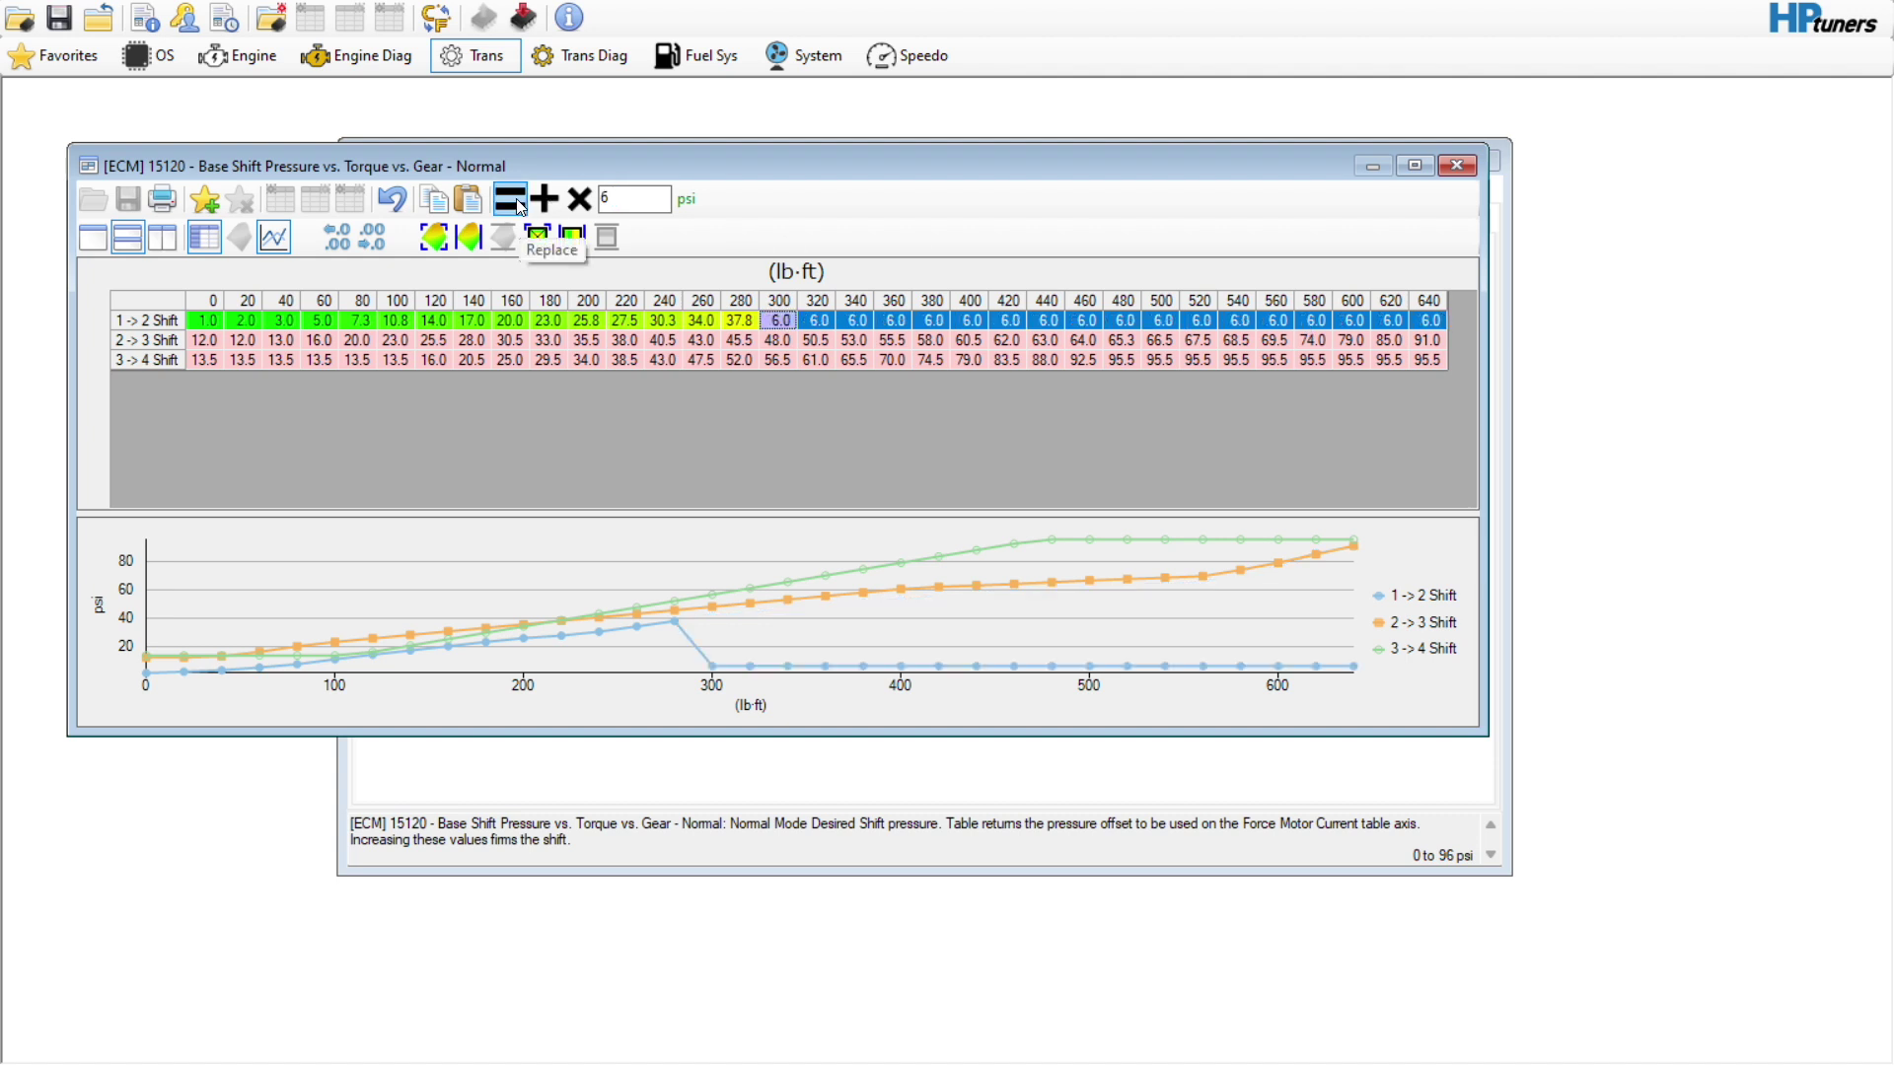
{"action": "left_click", "coordinate": [393, 201]}
{"action": "left_click", "coordinate": [556, 211]}
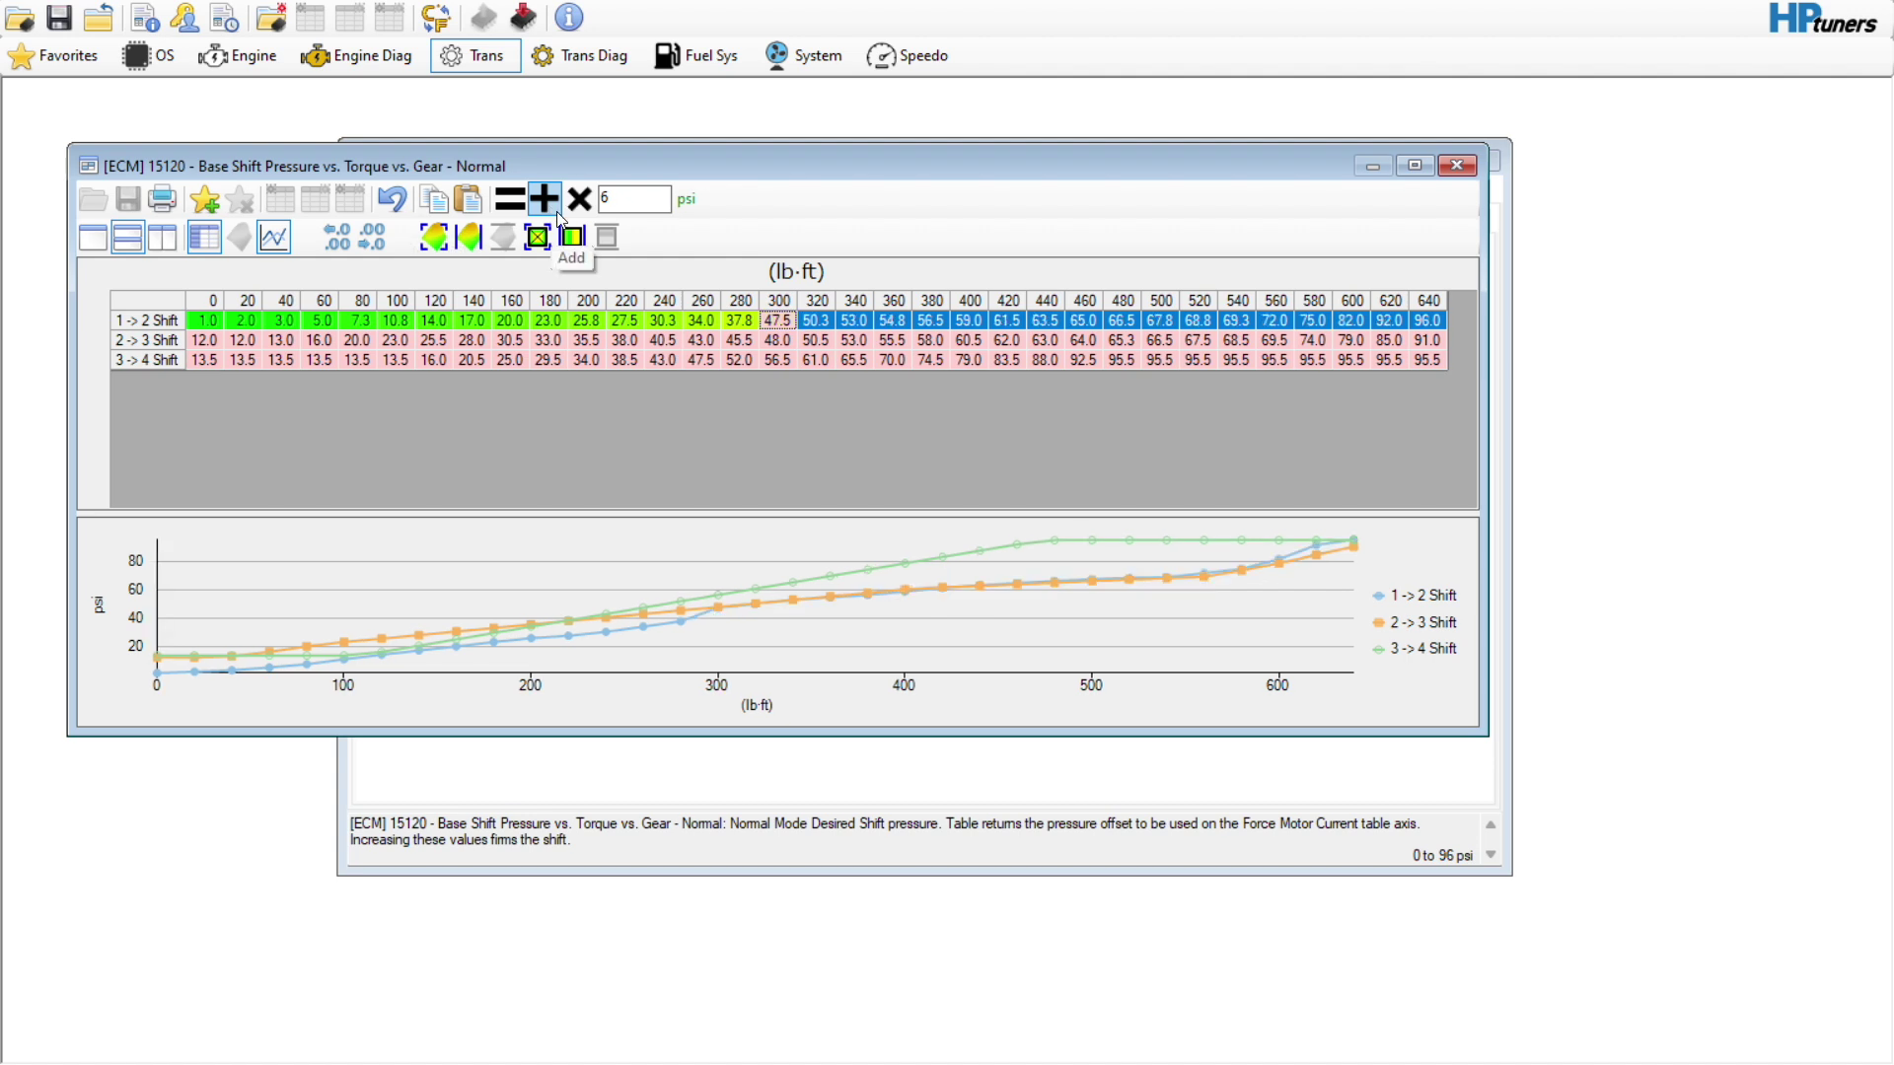
{"action": "left_click_drag", "start_coordinate": [701, 321], "coordinate": [781, 320]}
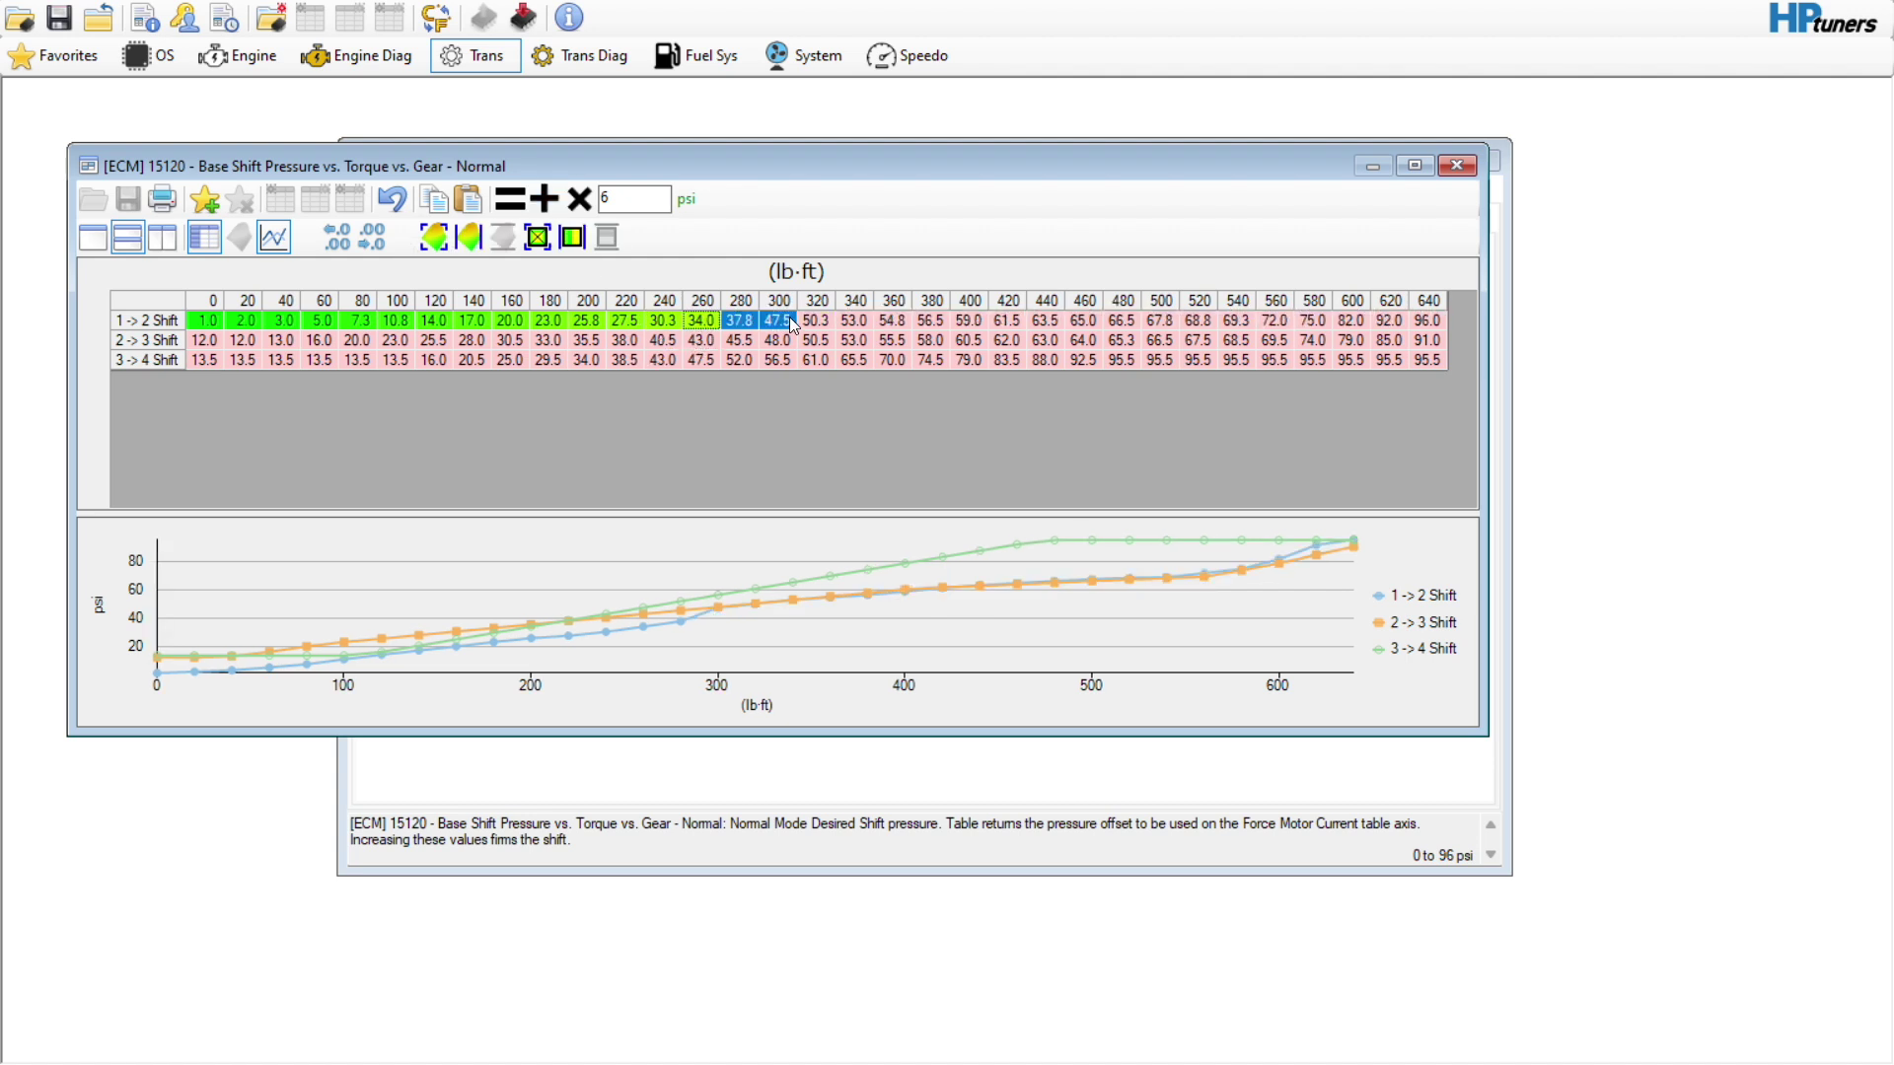
{"action": "left_click", "coordinate": [572, 237]}
{"action": "left_click", "coordinate": [657, 327]}
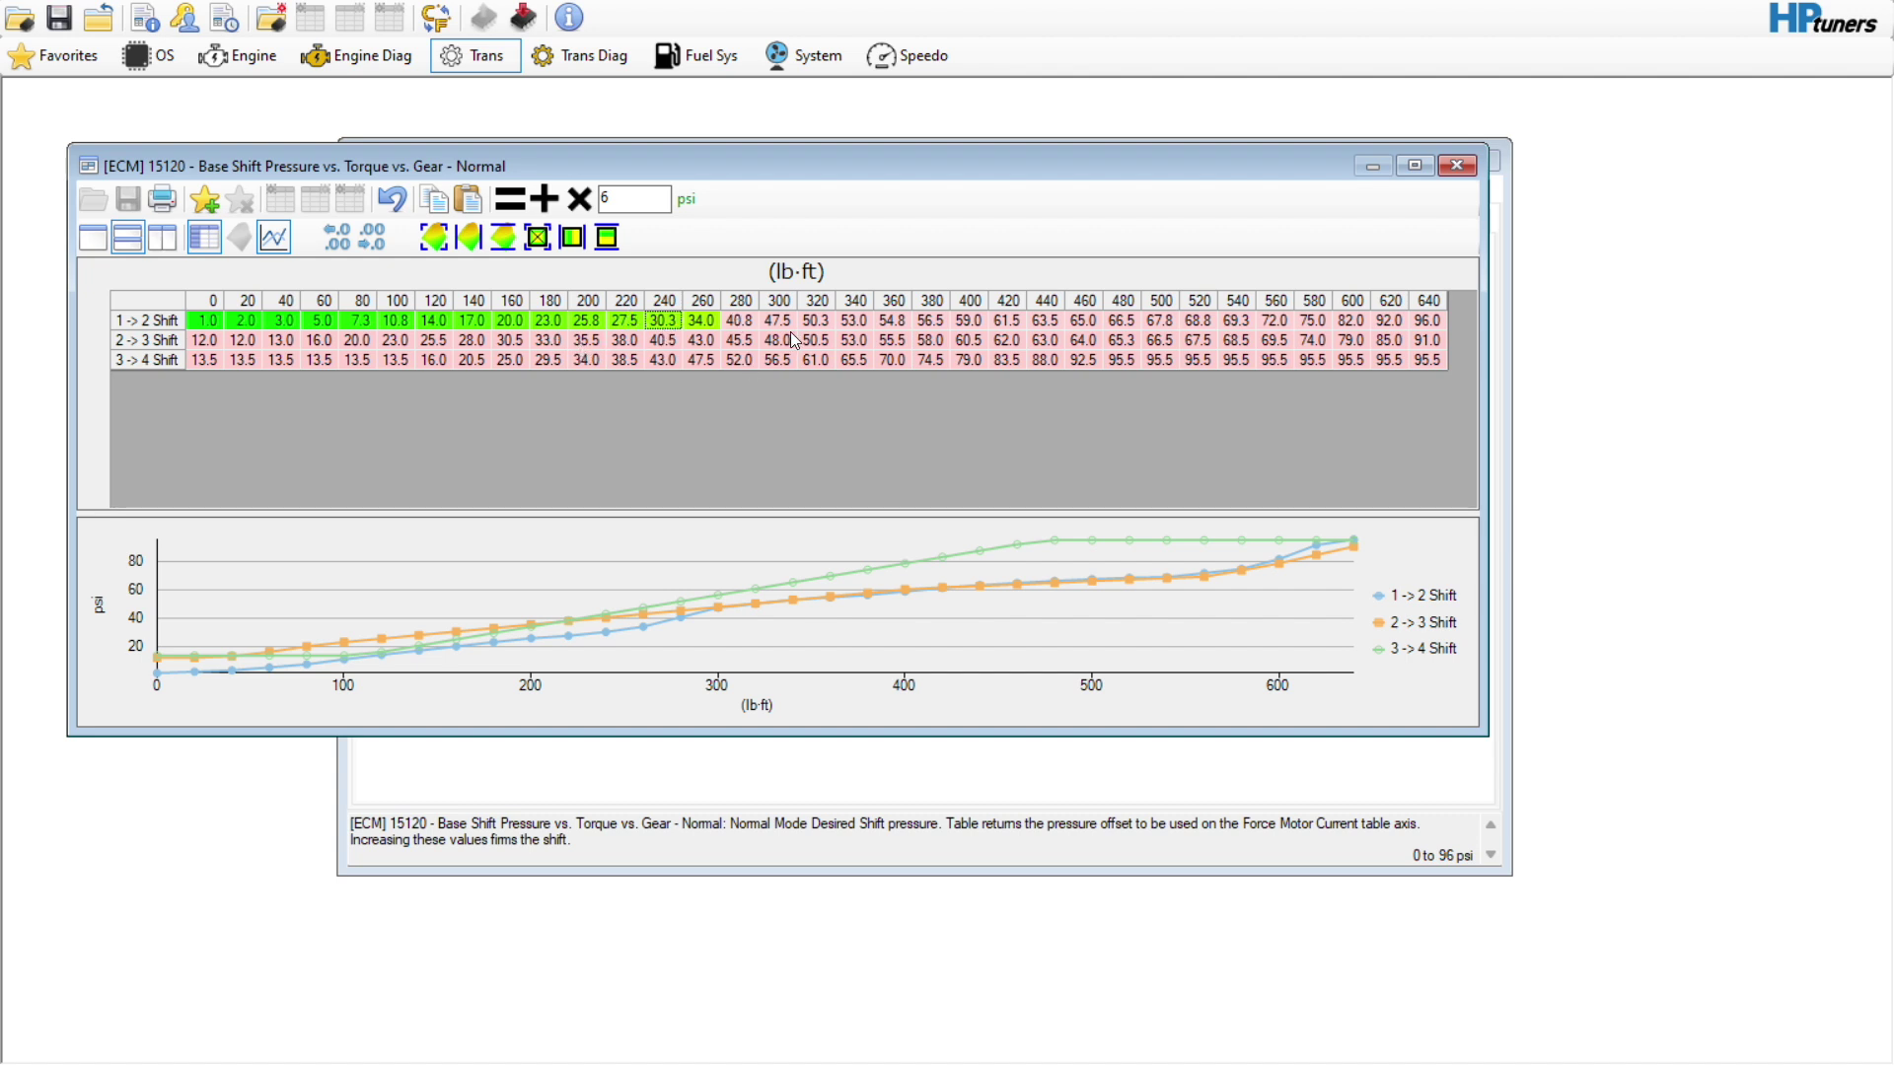
Add 6 psi to 2->3 cells 300–460 lb·ft, smooth transitions, and raise the 480 point to 74.
{"action": "left_click_drag", "start_coordinate": [795, 340], "coordinate": [1095, 350]}
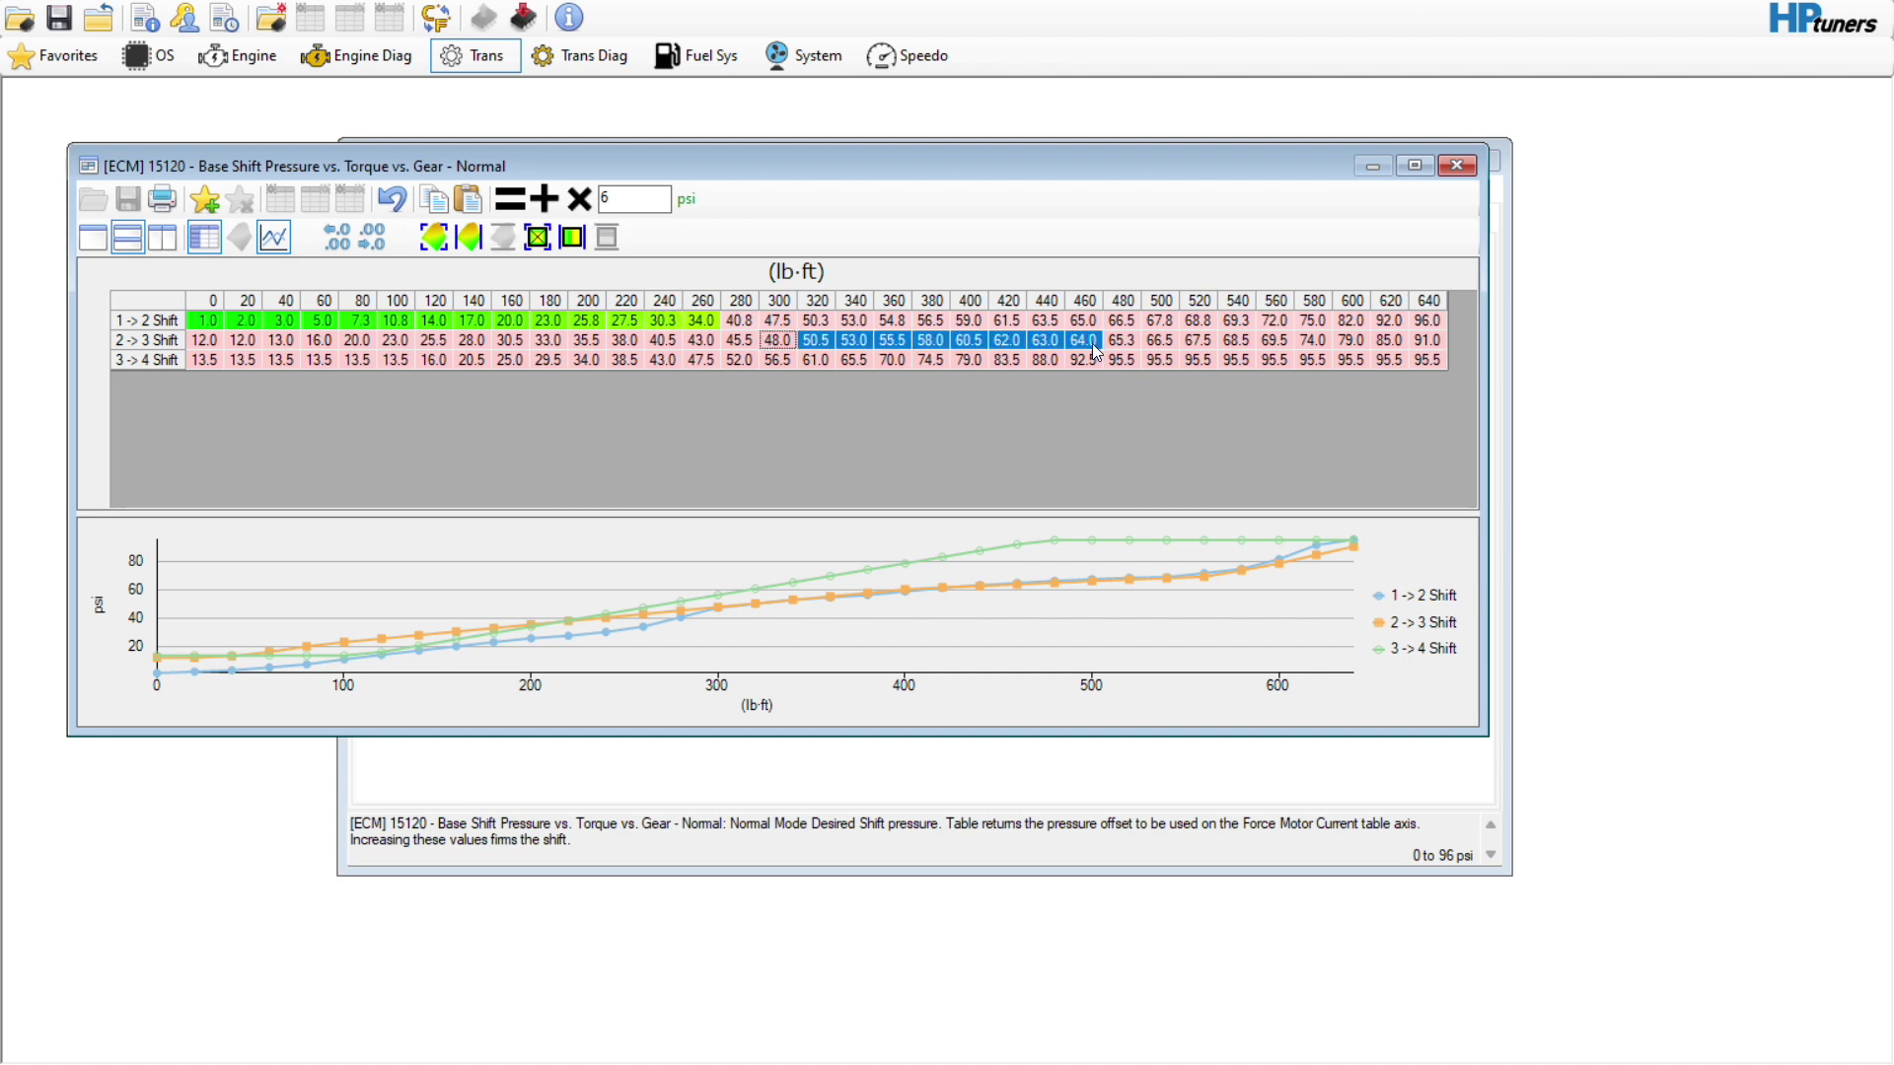
{"action": "left_click", "coordinate": [552, 201]}
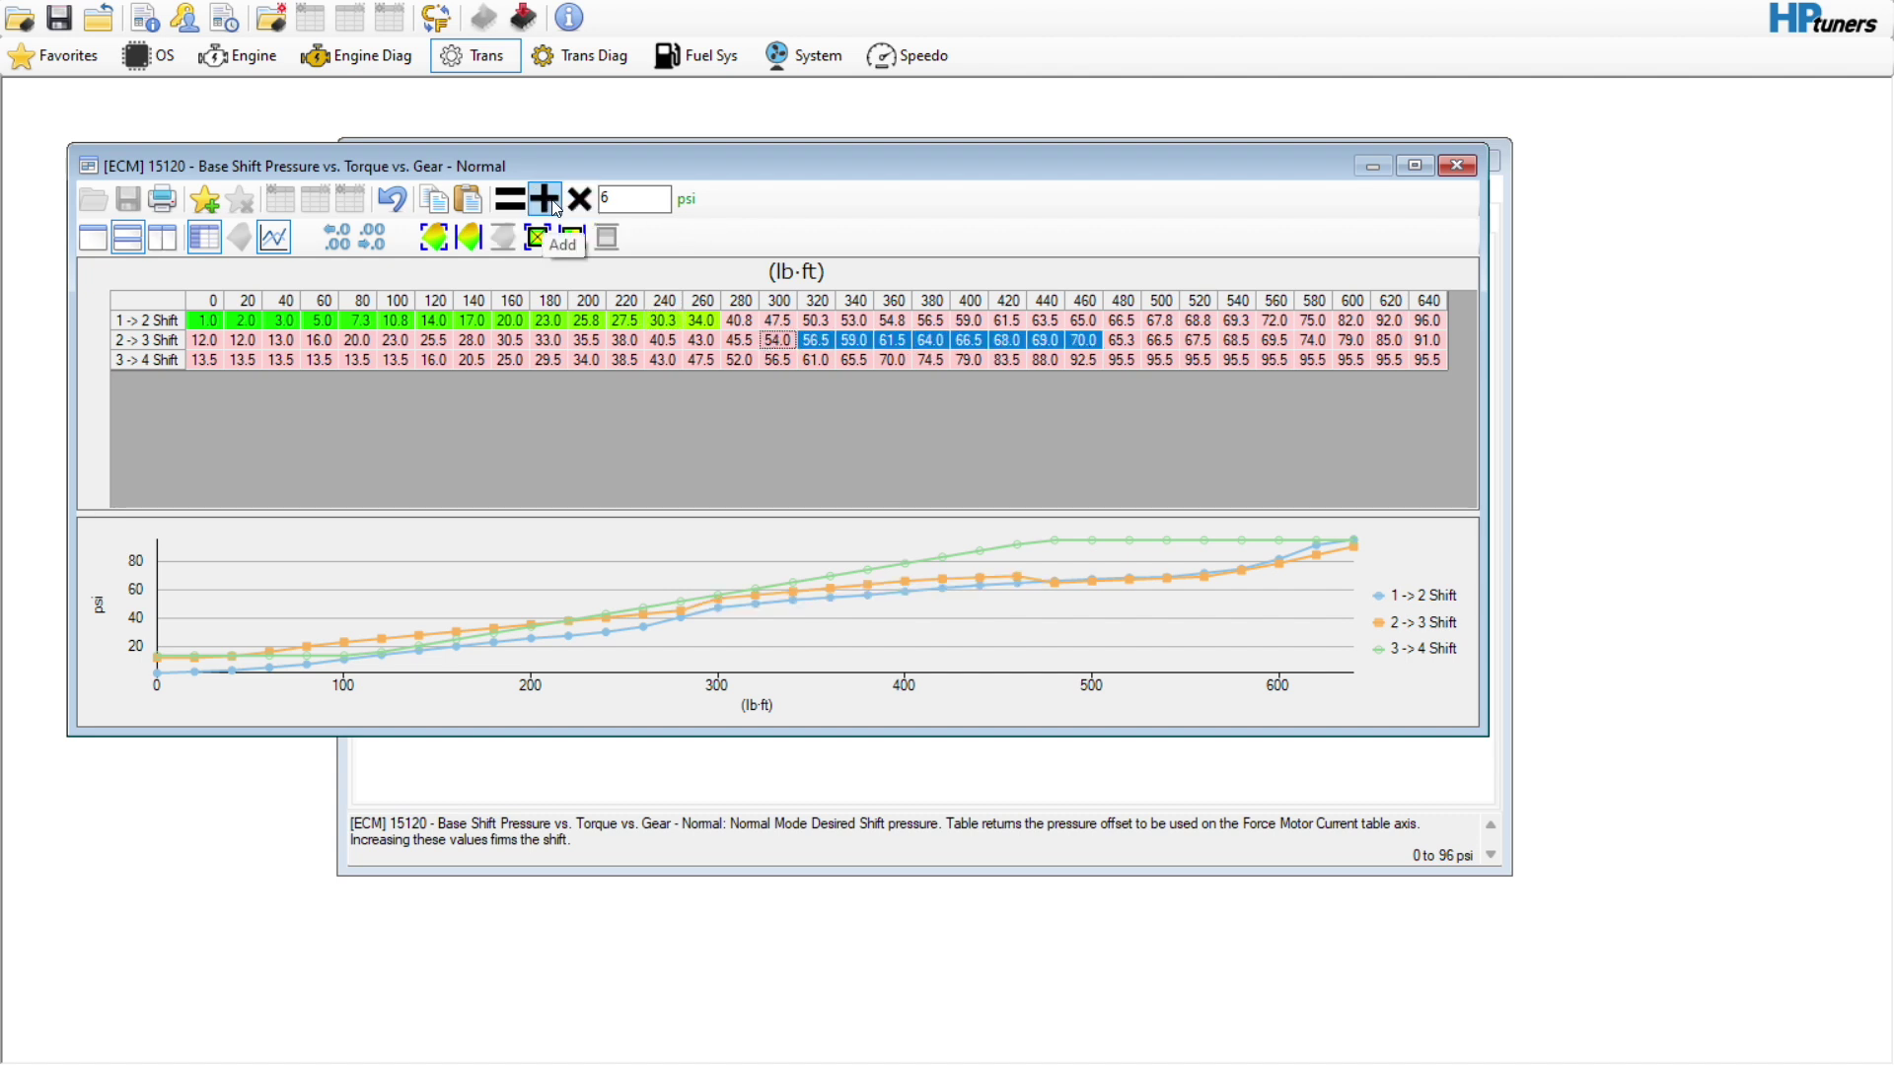
{"action": "left_click", "coordinate": [701, 340]}
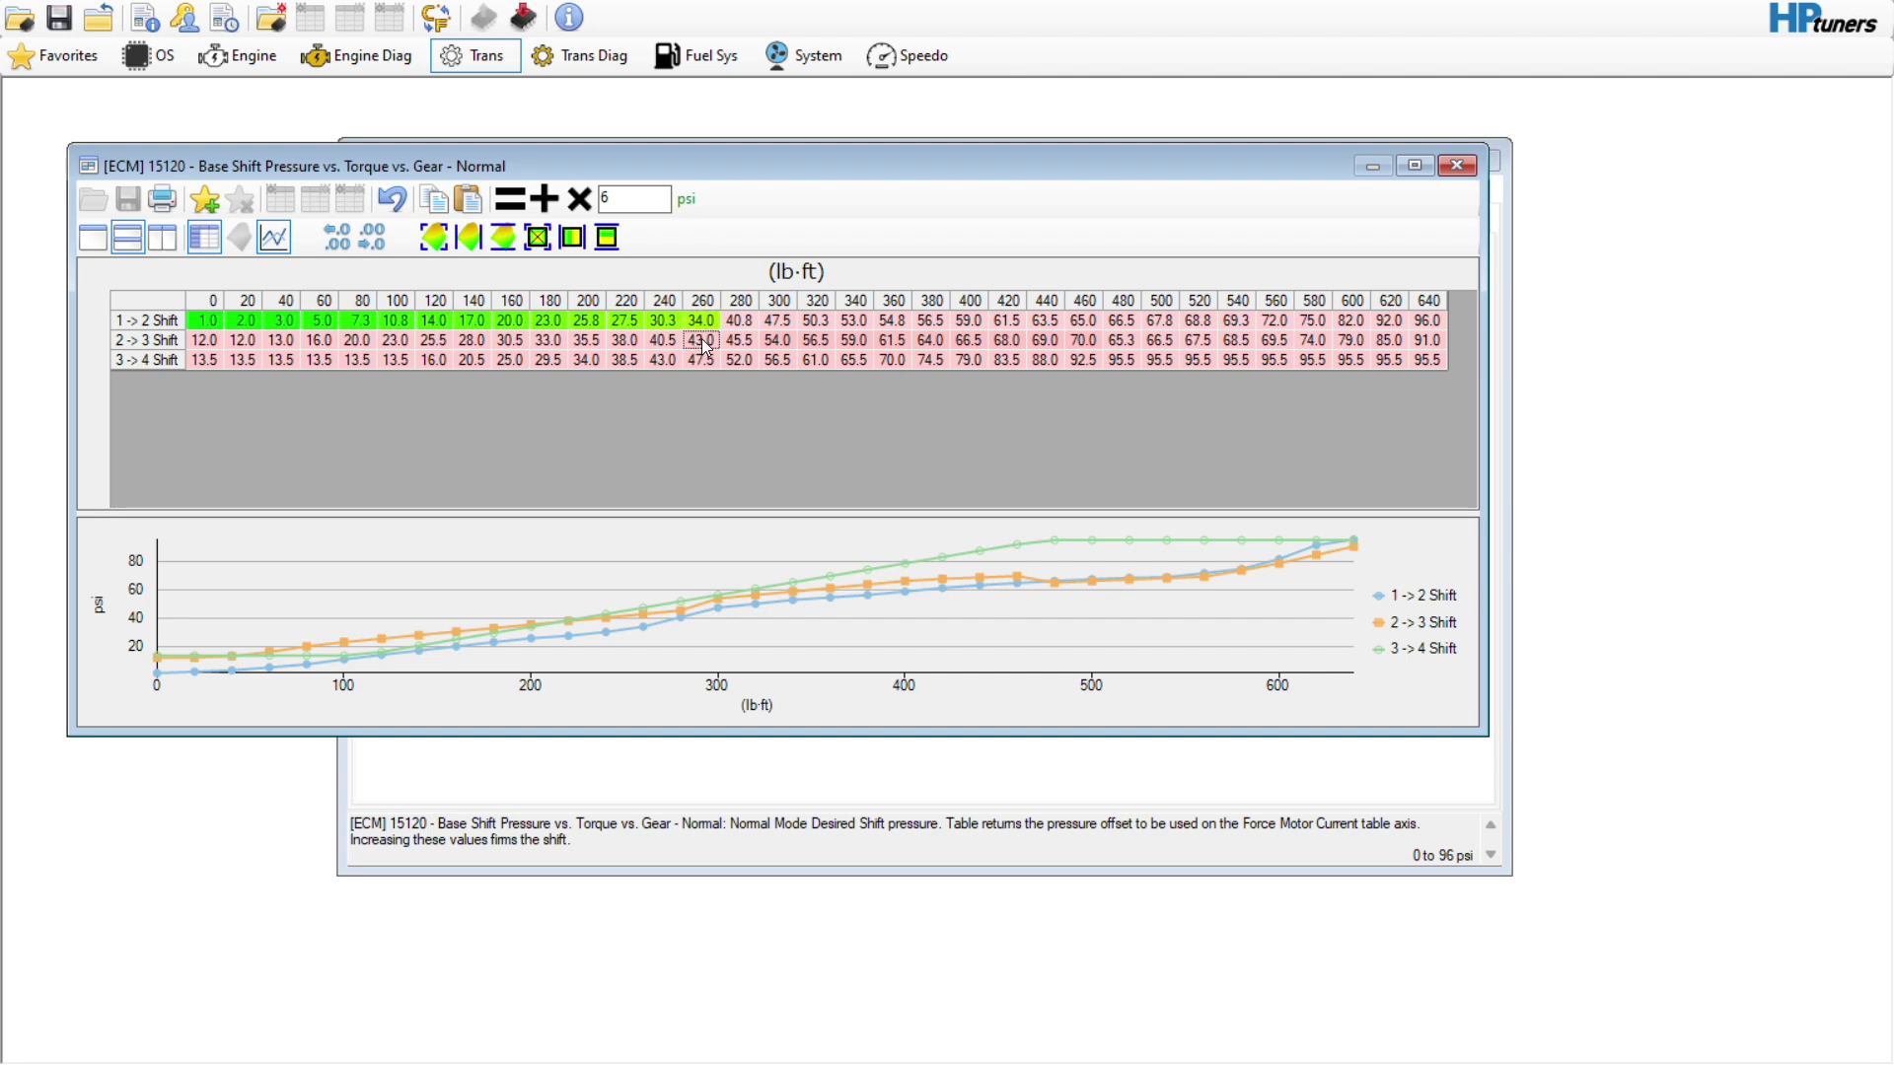
{"action": "left_click_drag", "start_coordinate": [705, 347], "coordinate": [850, 345]}
{"action": "key", "text": "h"}
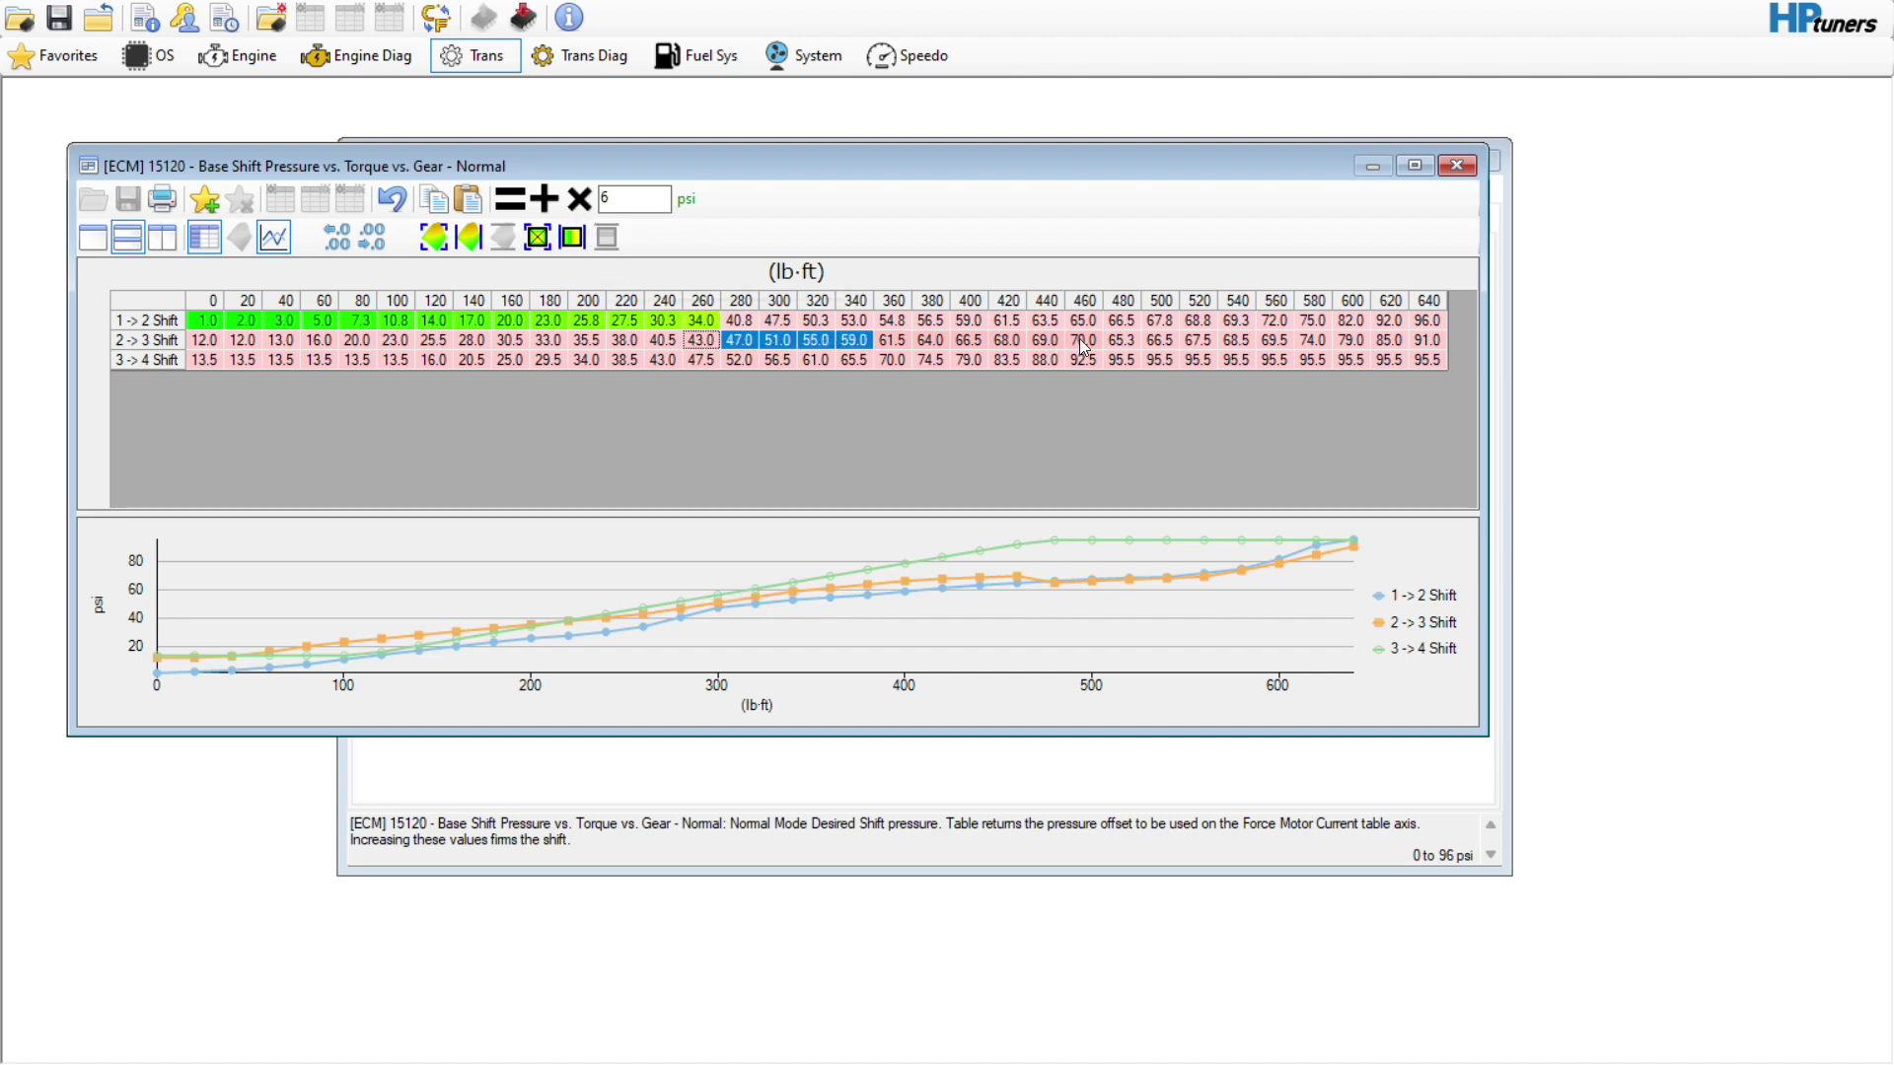
{"action": "left_click_drag", "start_coordinate": [1085, 347], "coordinate": [1351, 341]}
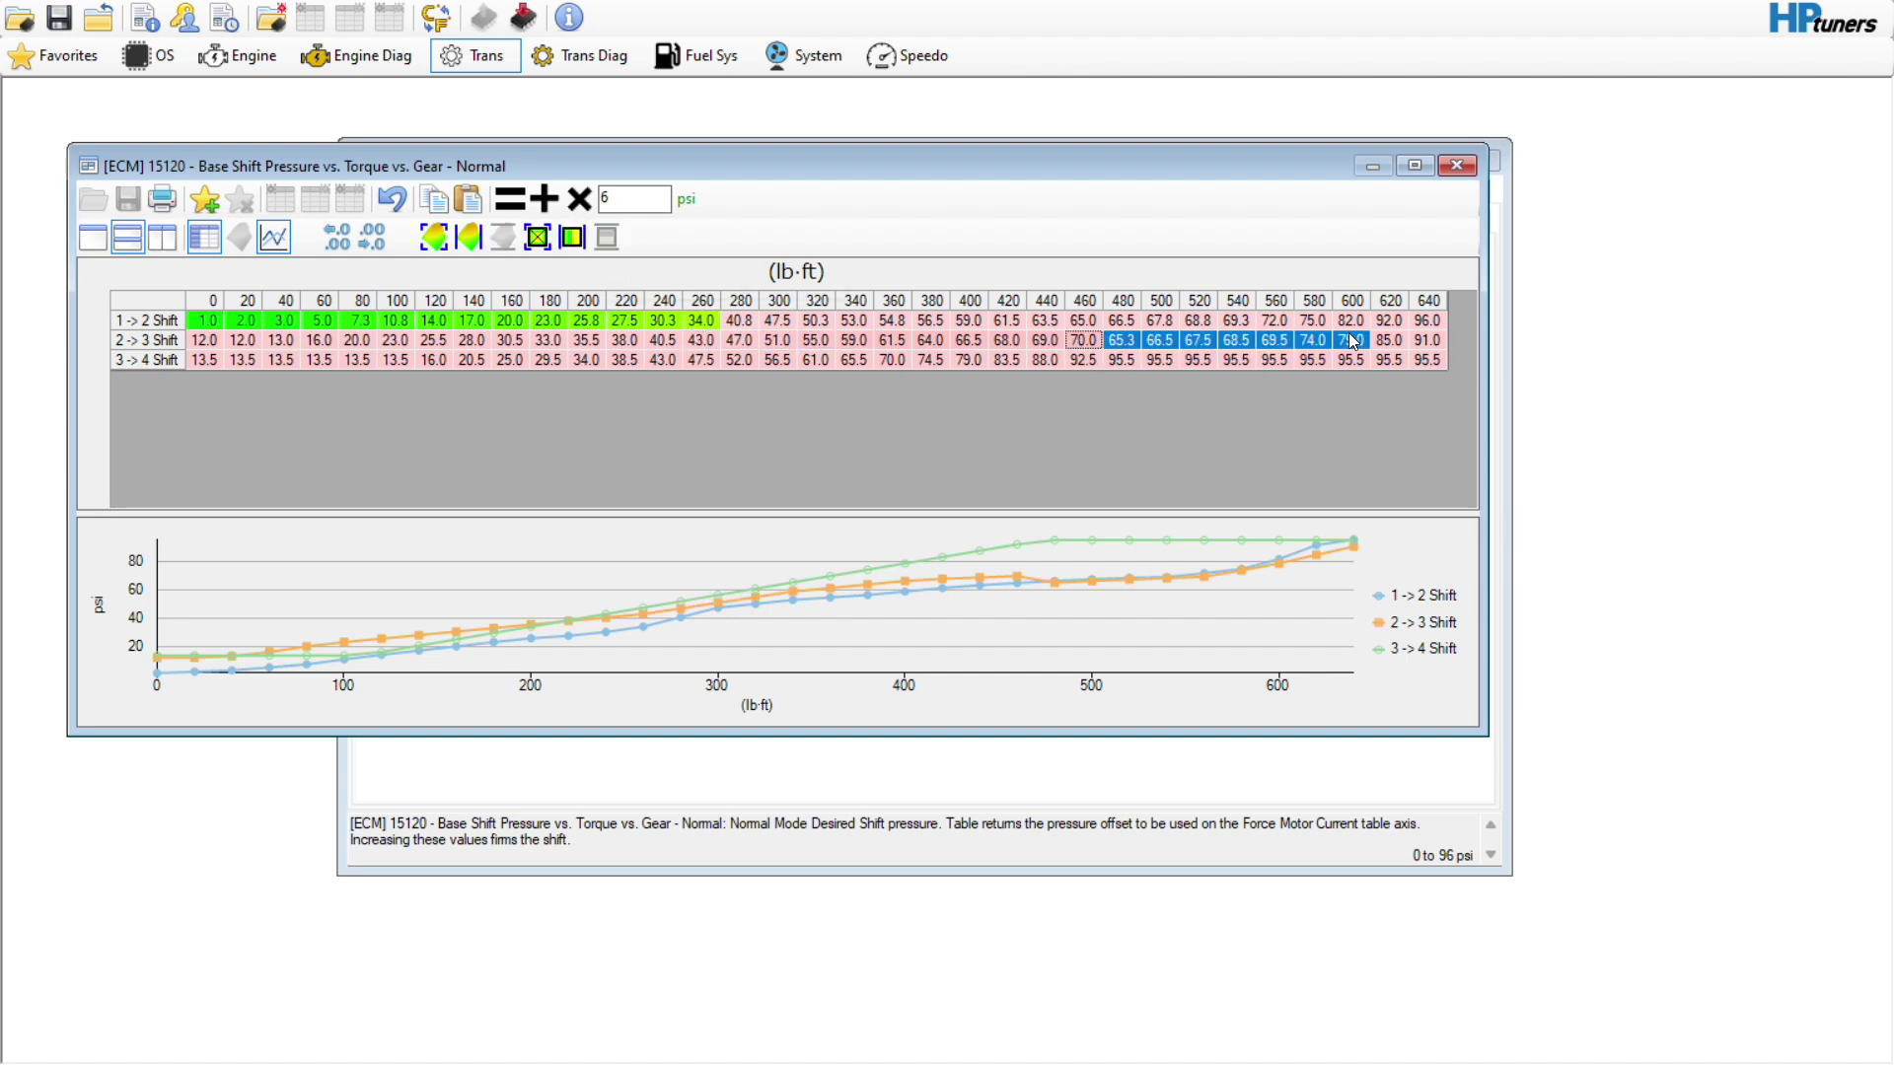
{"action": "left_click", "coordinate": [573, 238]}
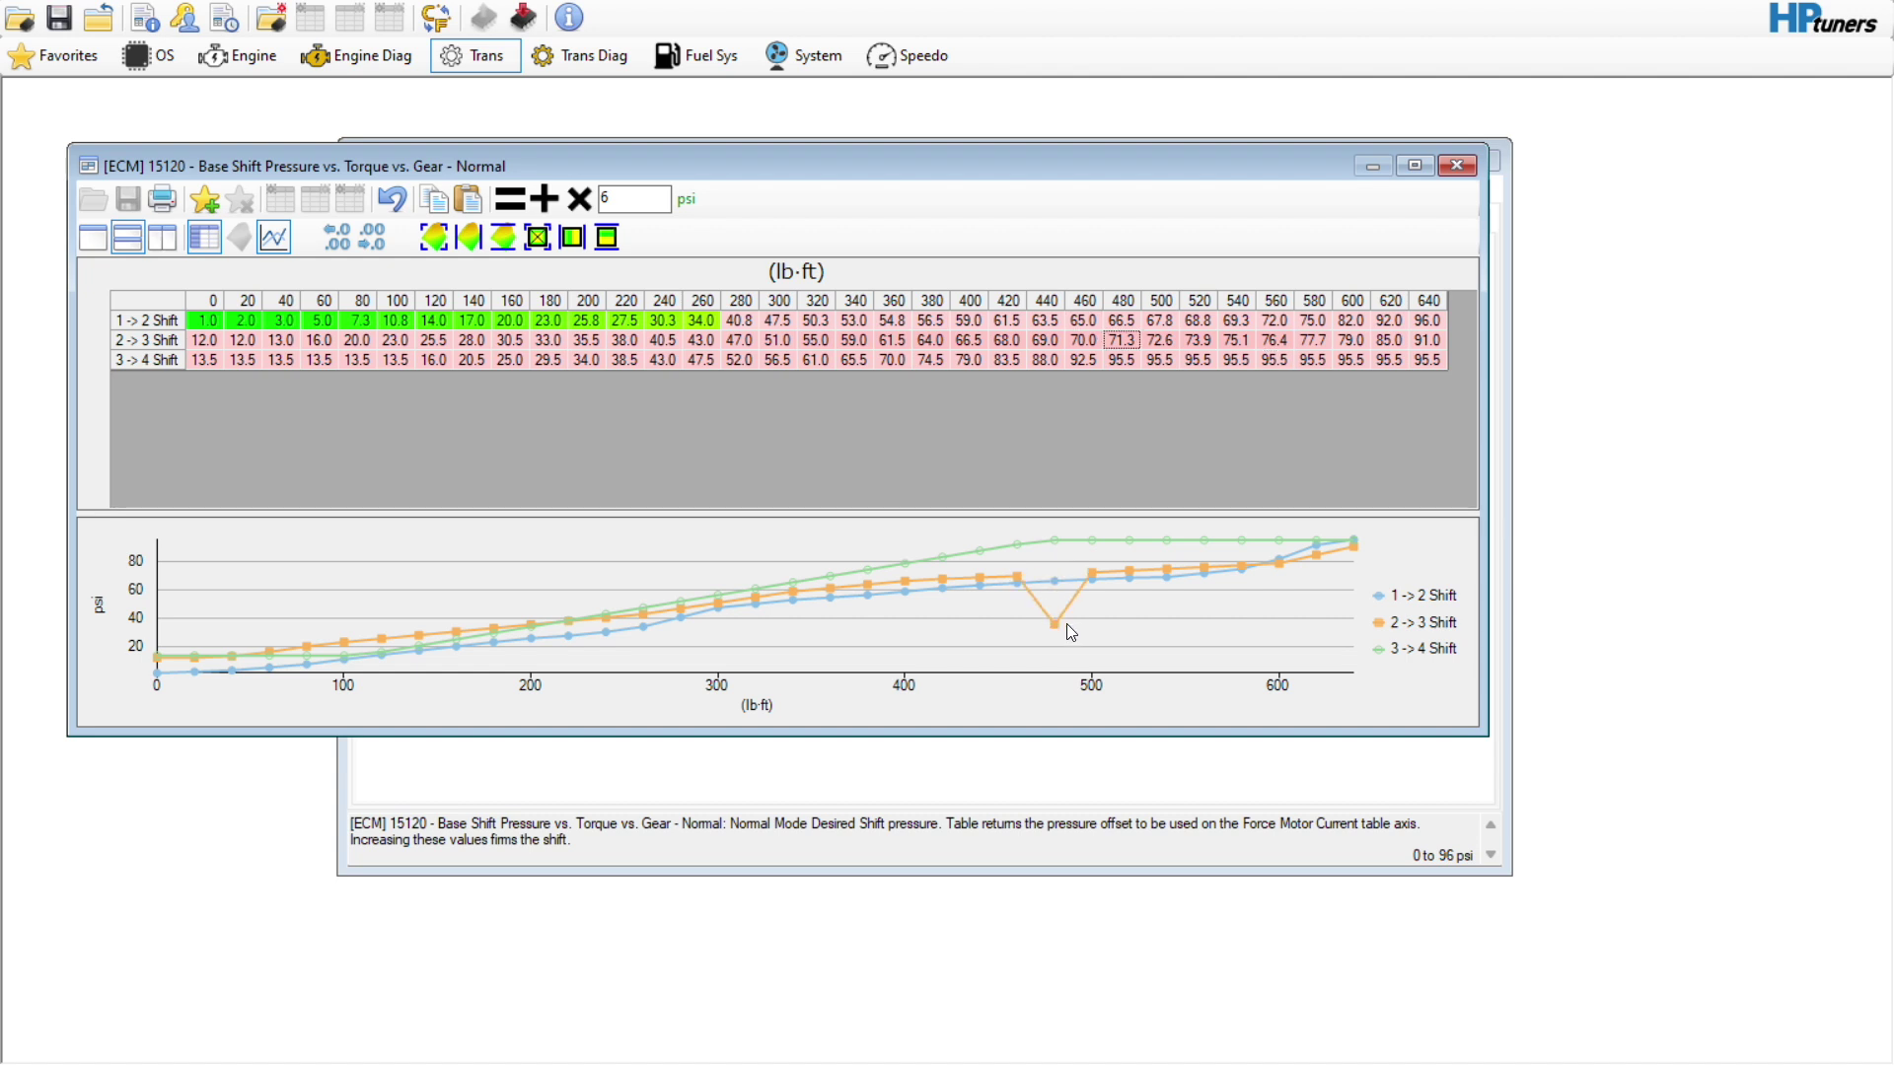
{"action": "left_click_drag", "start_coordinate": [1061, 570], "coordinate": [1060, 568]}
{"action": "left_click", "coordinate": [1456, 166]}
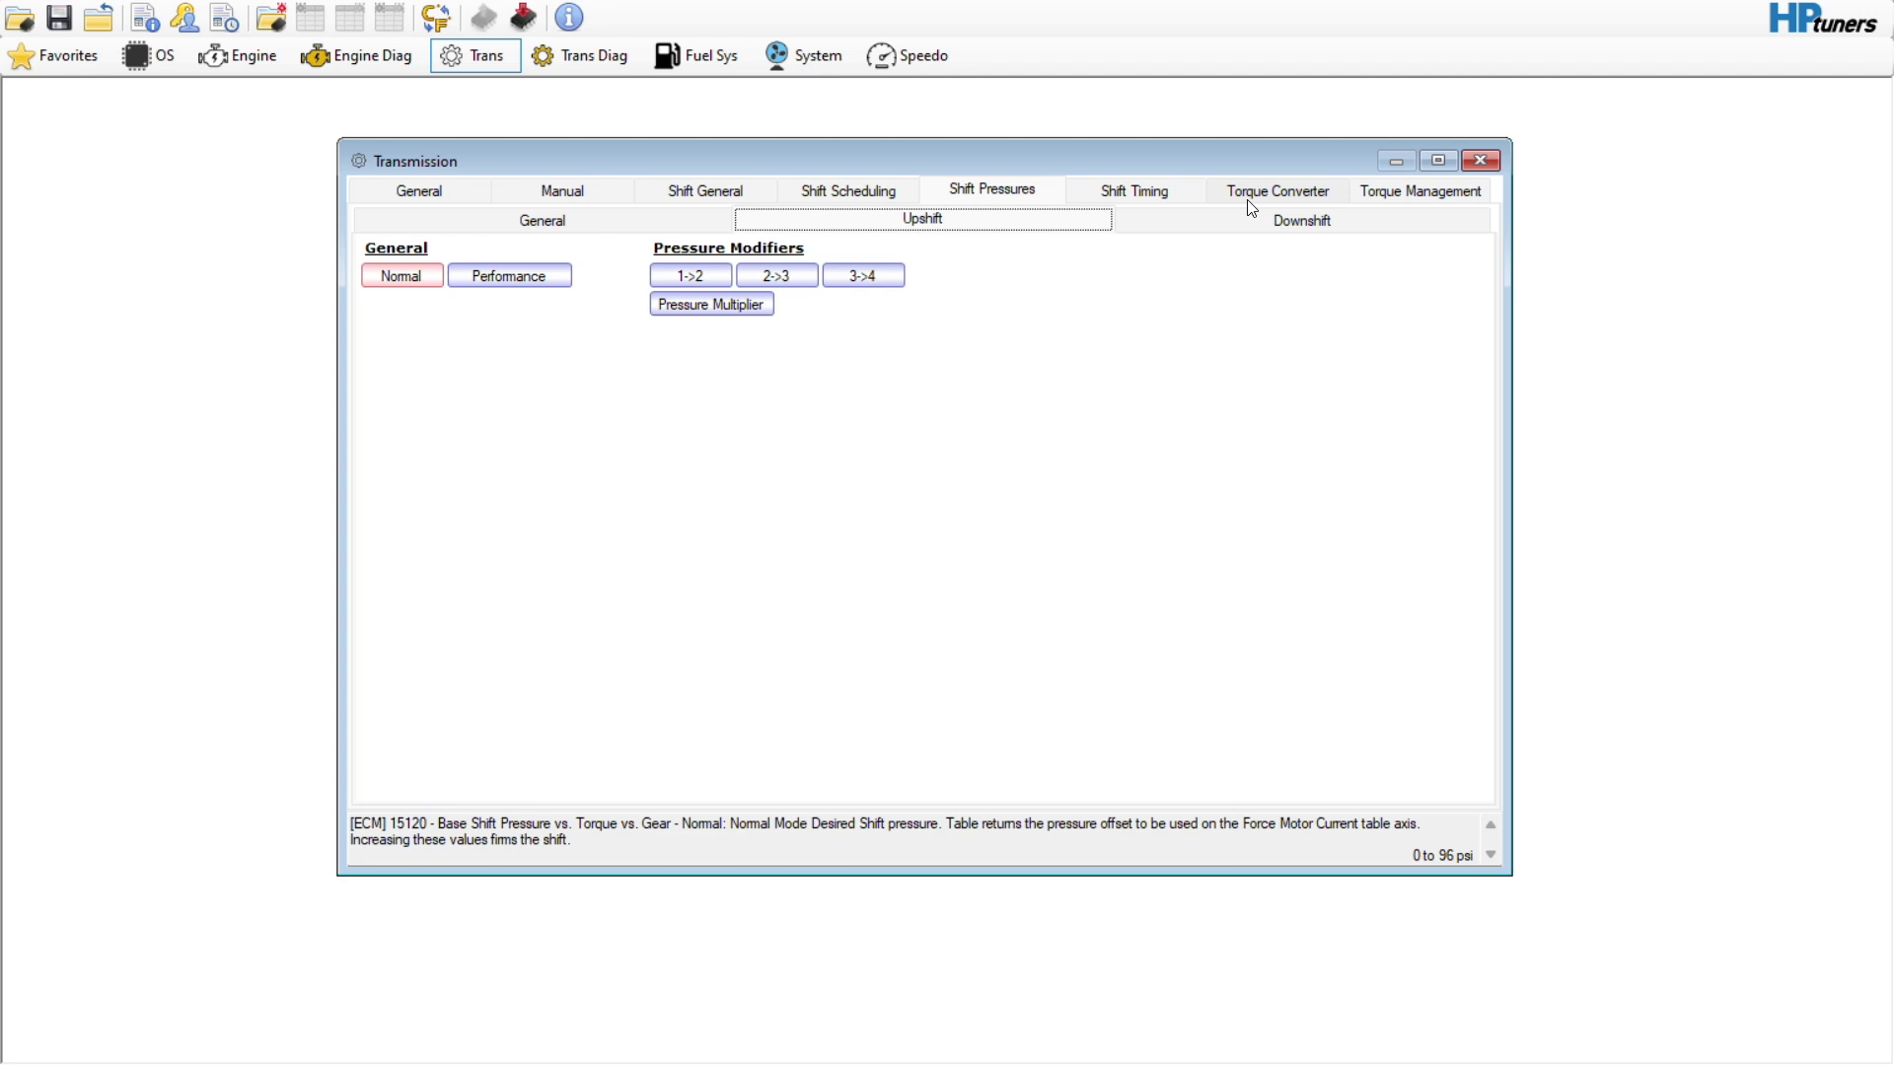
Open the Normal Shift Speed vs. TPS table under Shift Scheduling and select the 1->2 cell at 37%.
{"action": "left_click", "coordinate": [1171, 202]}
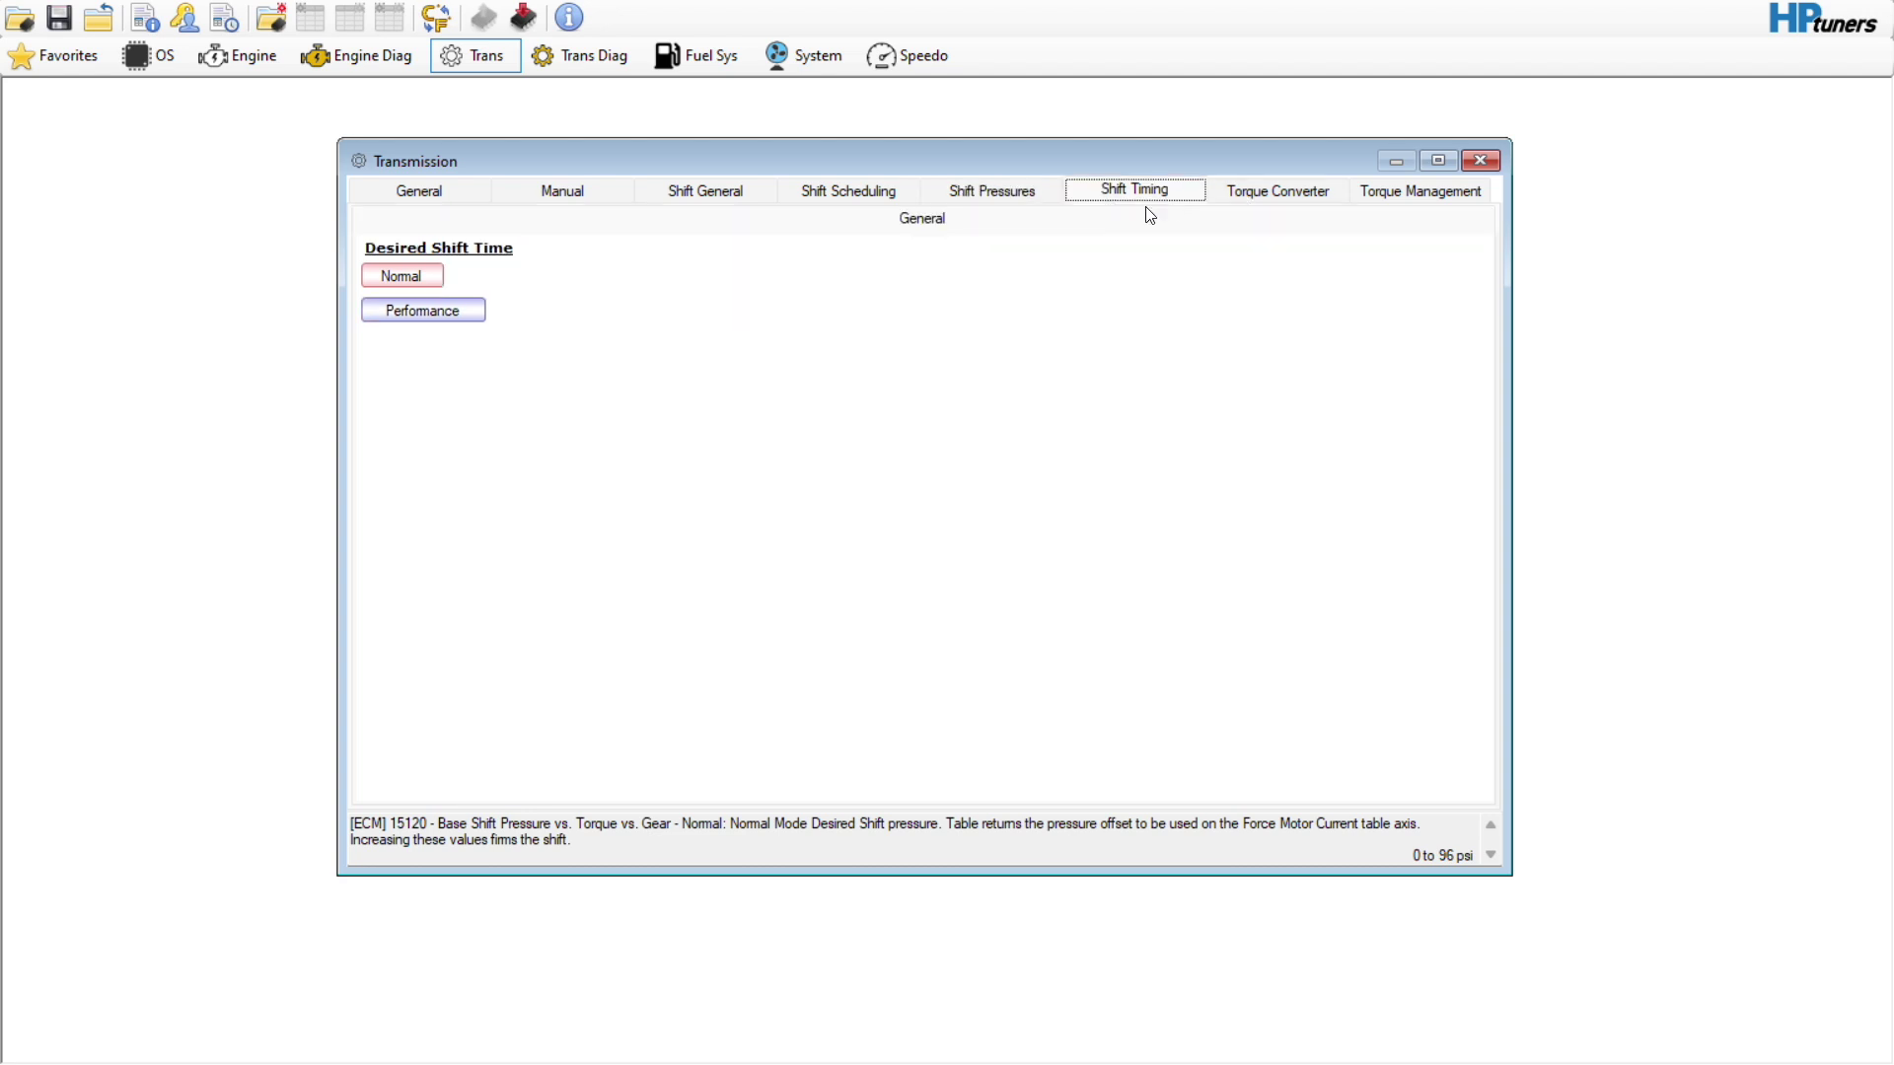
{"action": "left_click", "coordinate": [965, 187]}
{"action": "left_click", "coordinate": [838, 200]}
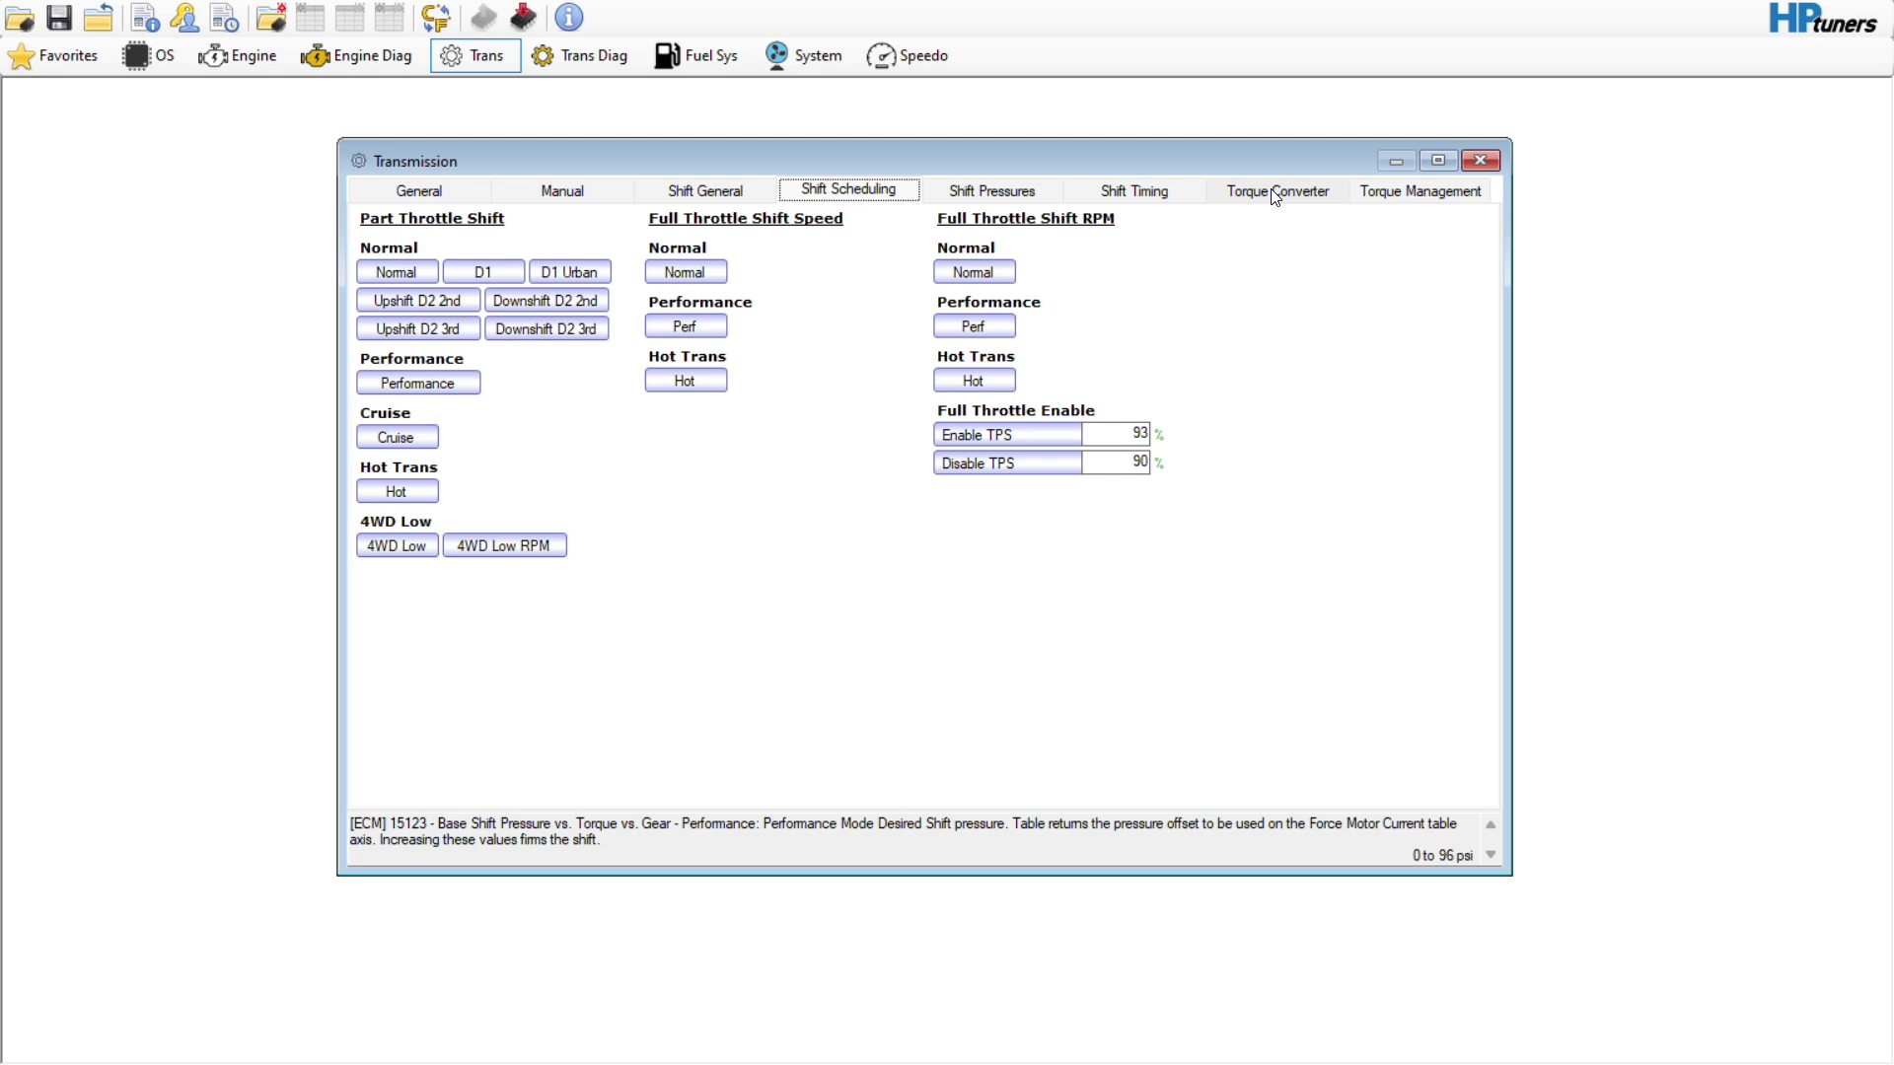
{"action": "left_click", "coordinate": [416, 266]}
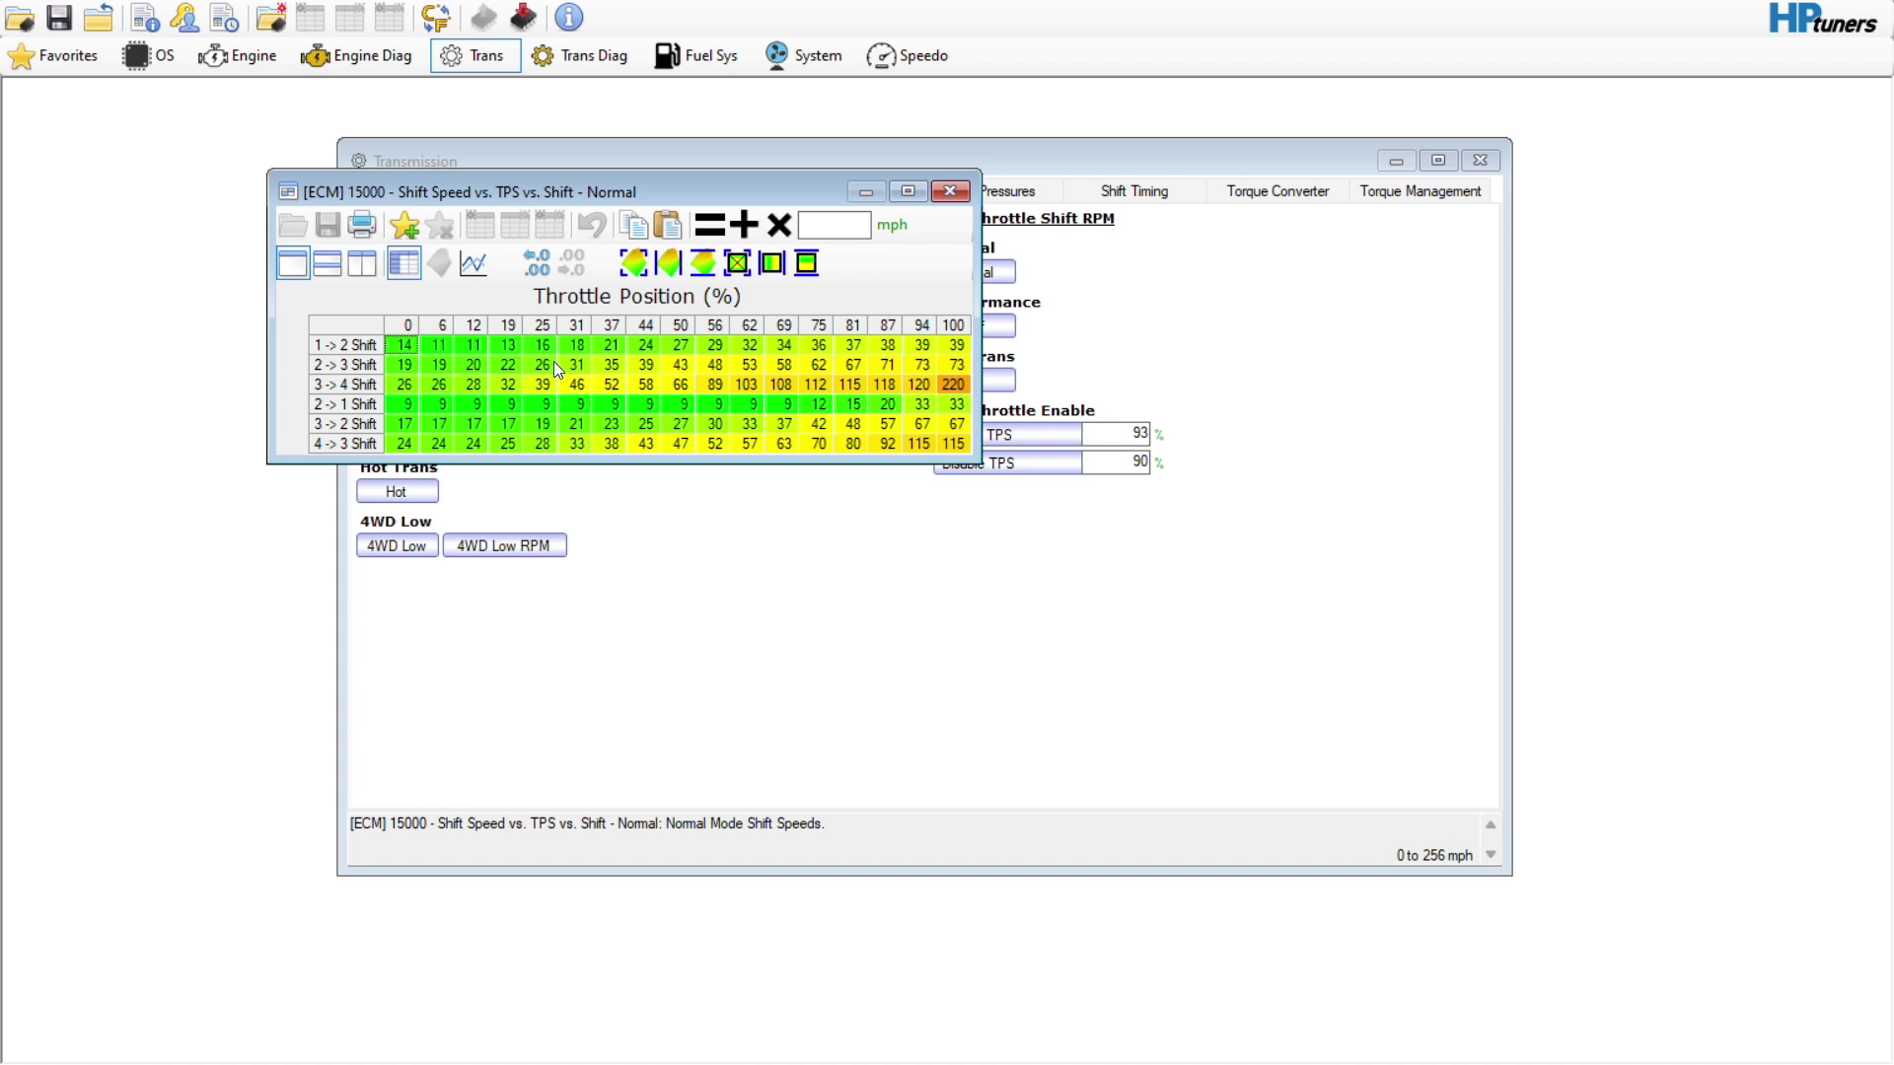
{"action": "left_click", "coordinate": [616, 342]}
Copy the upshift speeds from 25% to 81% throttle into the downshift rows starting at 2->1 25%.
{"action": "left_click", "coordinate": [542, 347]}
{"action": "left_click_drag", "start_coordinate": [541, 350], "coordinate": [850, 346]}
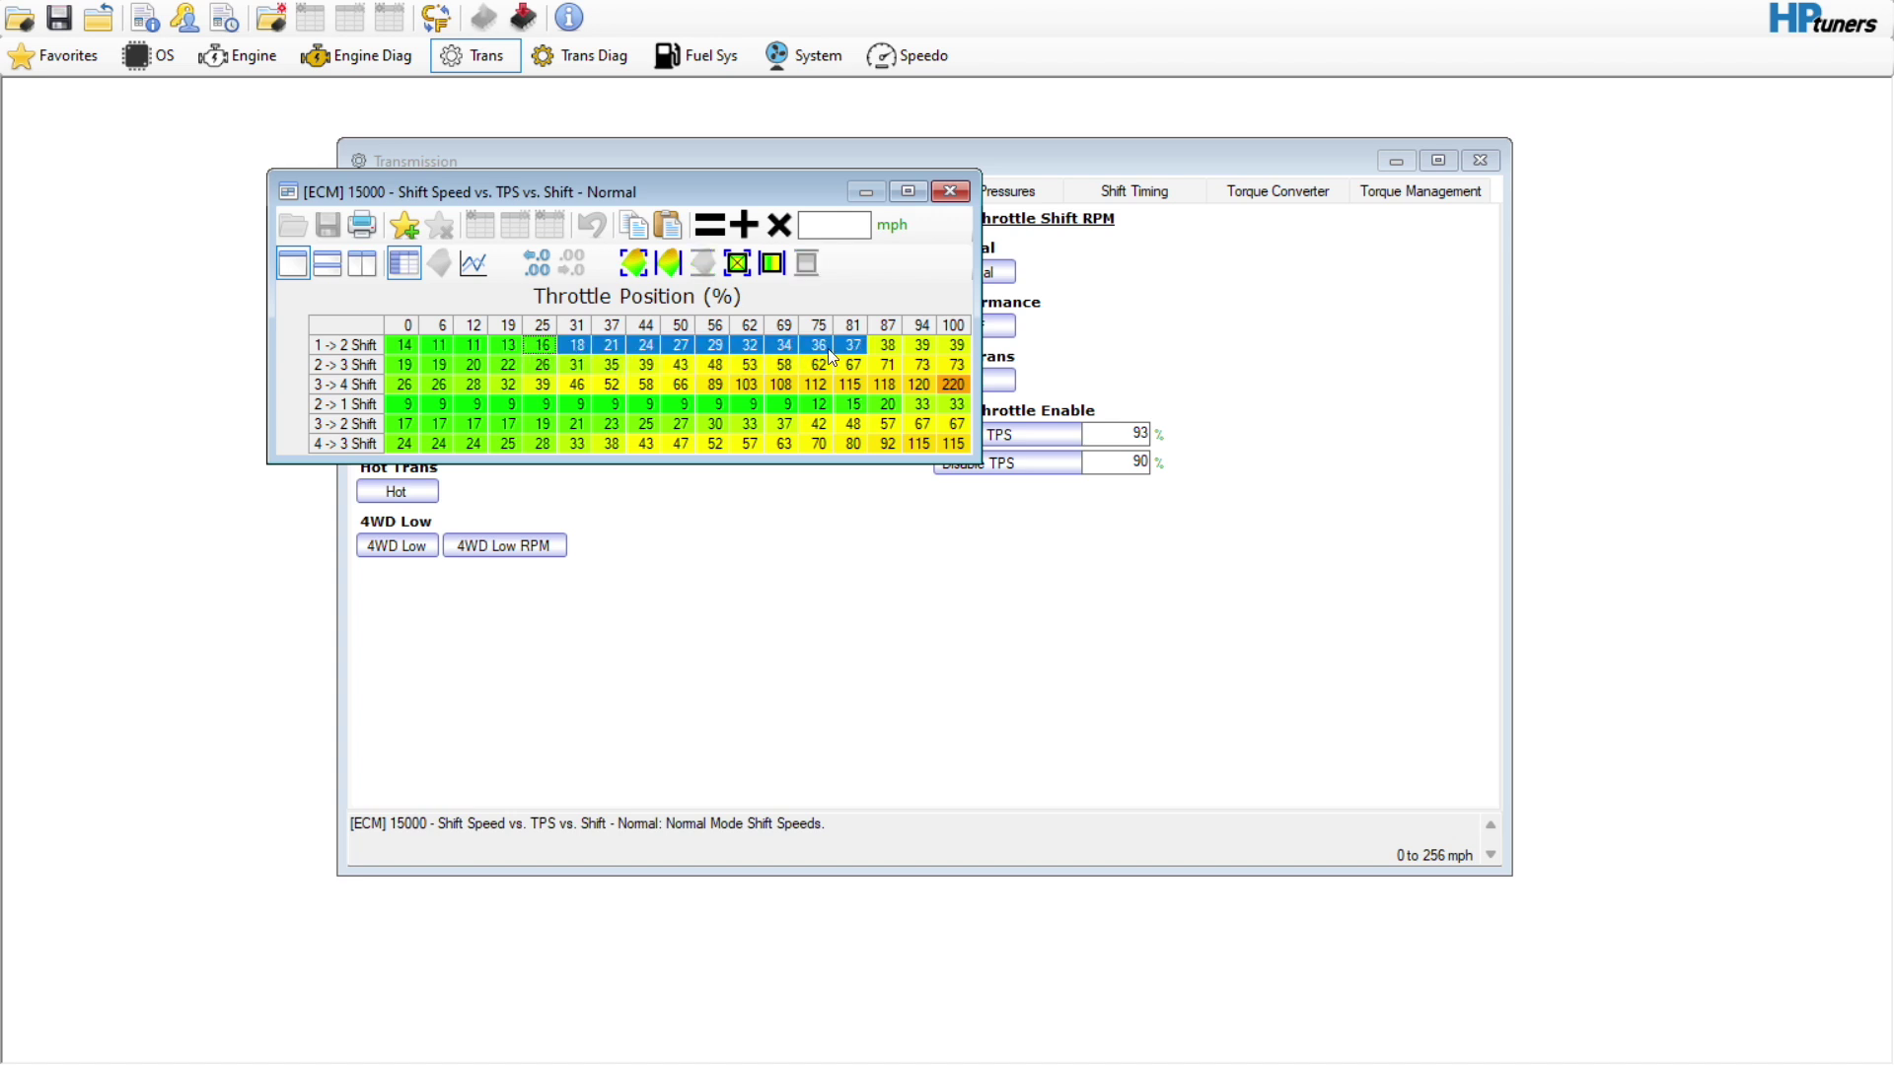
{"action": "right_click", "coordinate": [543, 349]}
{"action": "left_click", "coordinate": [548, 355]}
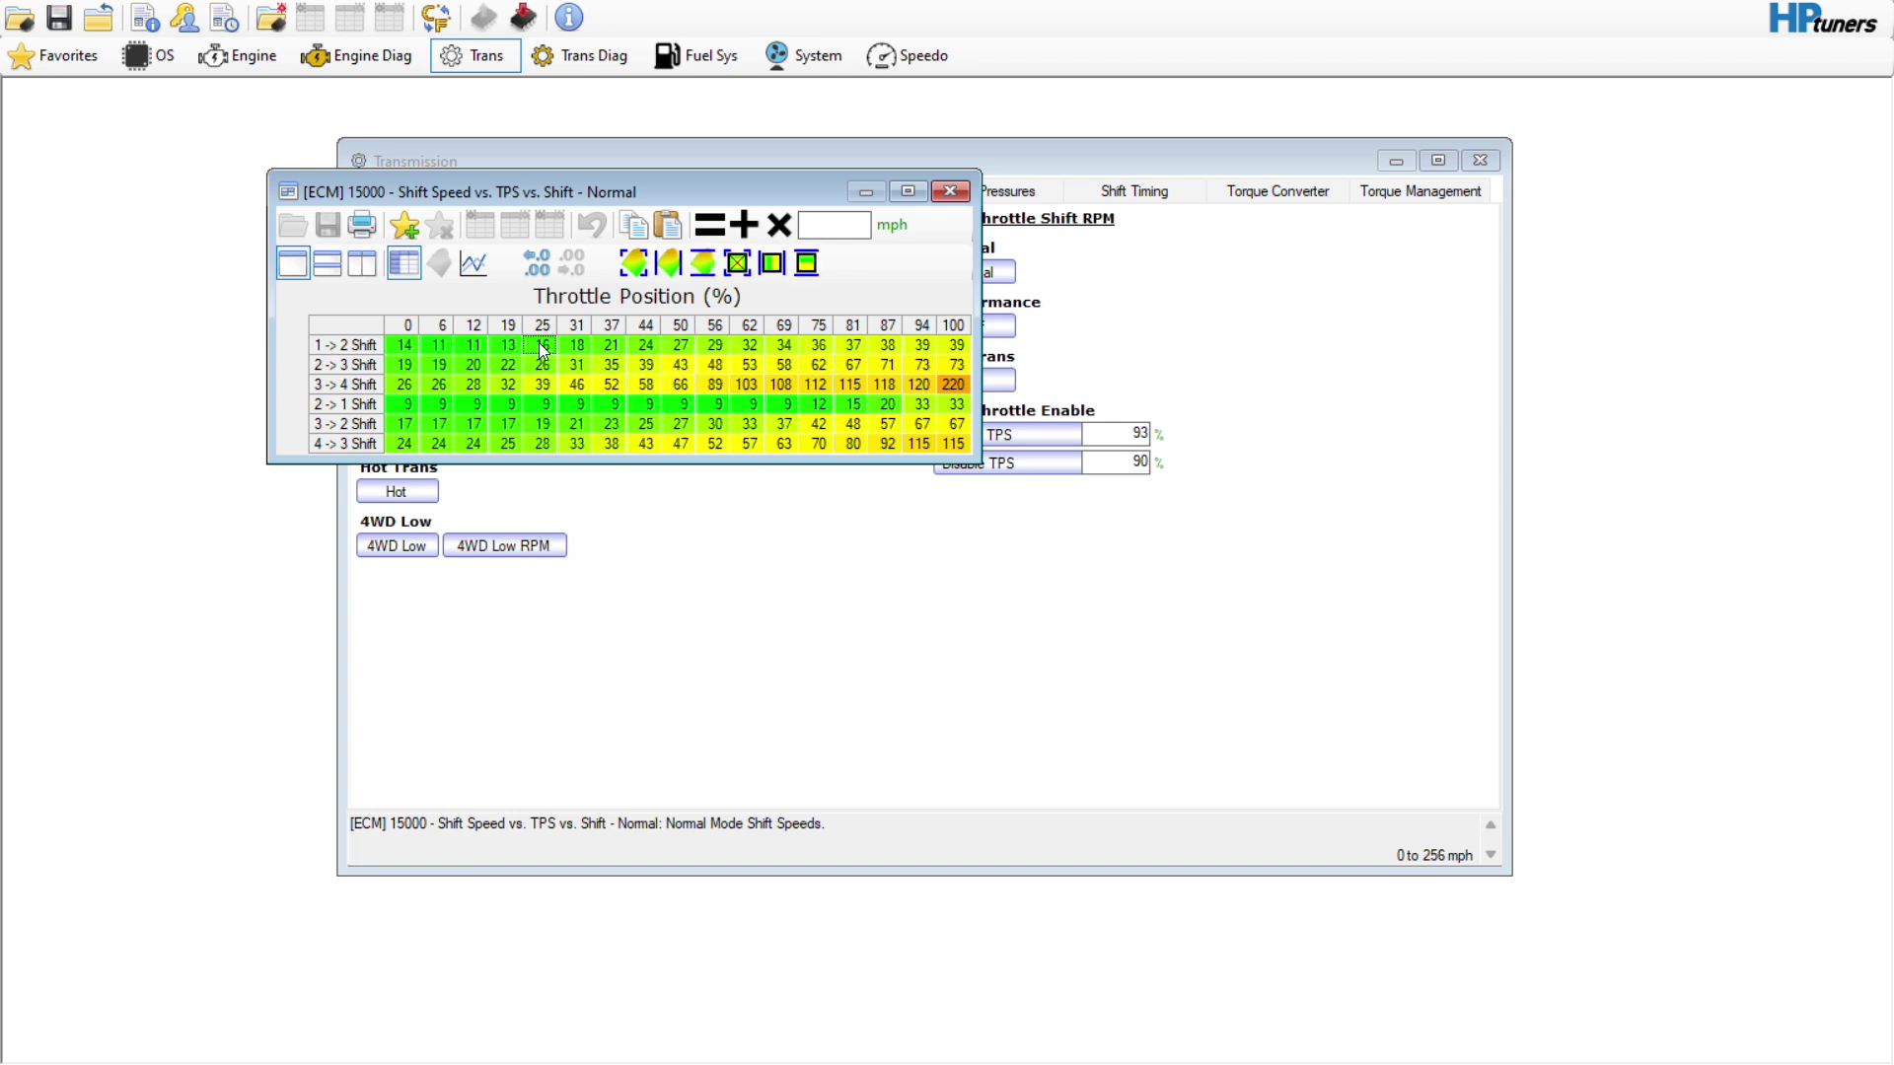
{"action": "left_click_drag", "start_coordinate": [544, 350], "coordinate": [663, 369]}
{"action": "key", "text": "shift+Down"}
{"action": "key", "text": "shift+Right"}
{"action": "key", "text": "shift+Right"}
{"action": "key", "text": "shift+Right"}
{"action": "key", "text": "shift+Right"}
{"action": "key", "text": "shift+Right"}
{"action": "key", "text": "shift+Right"}
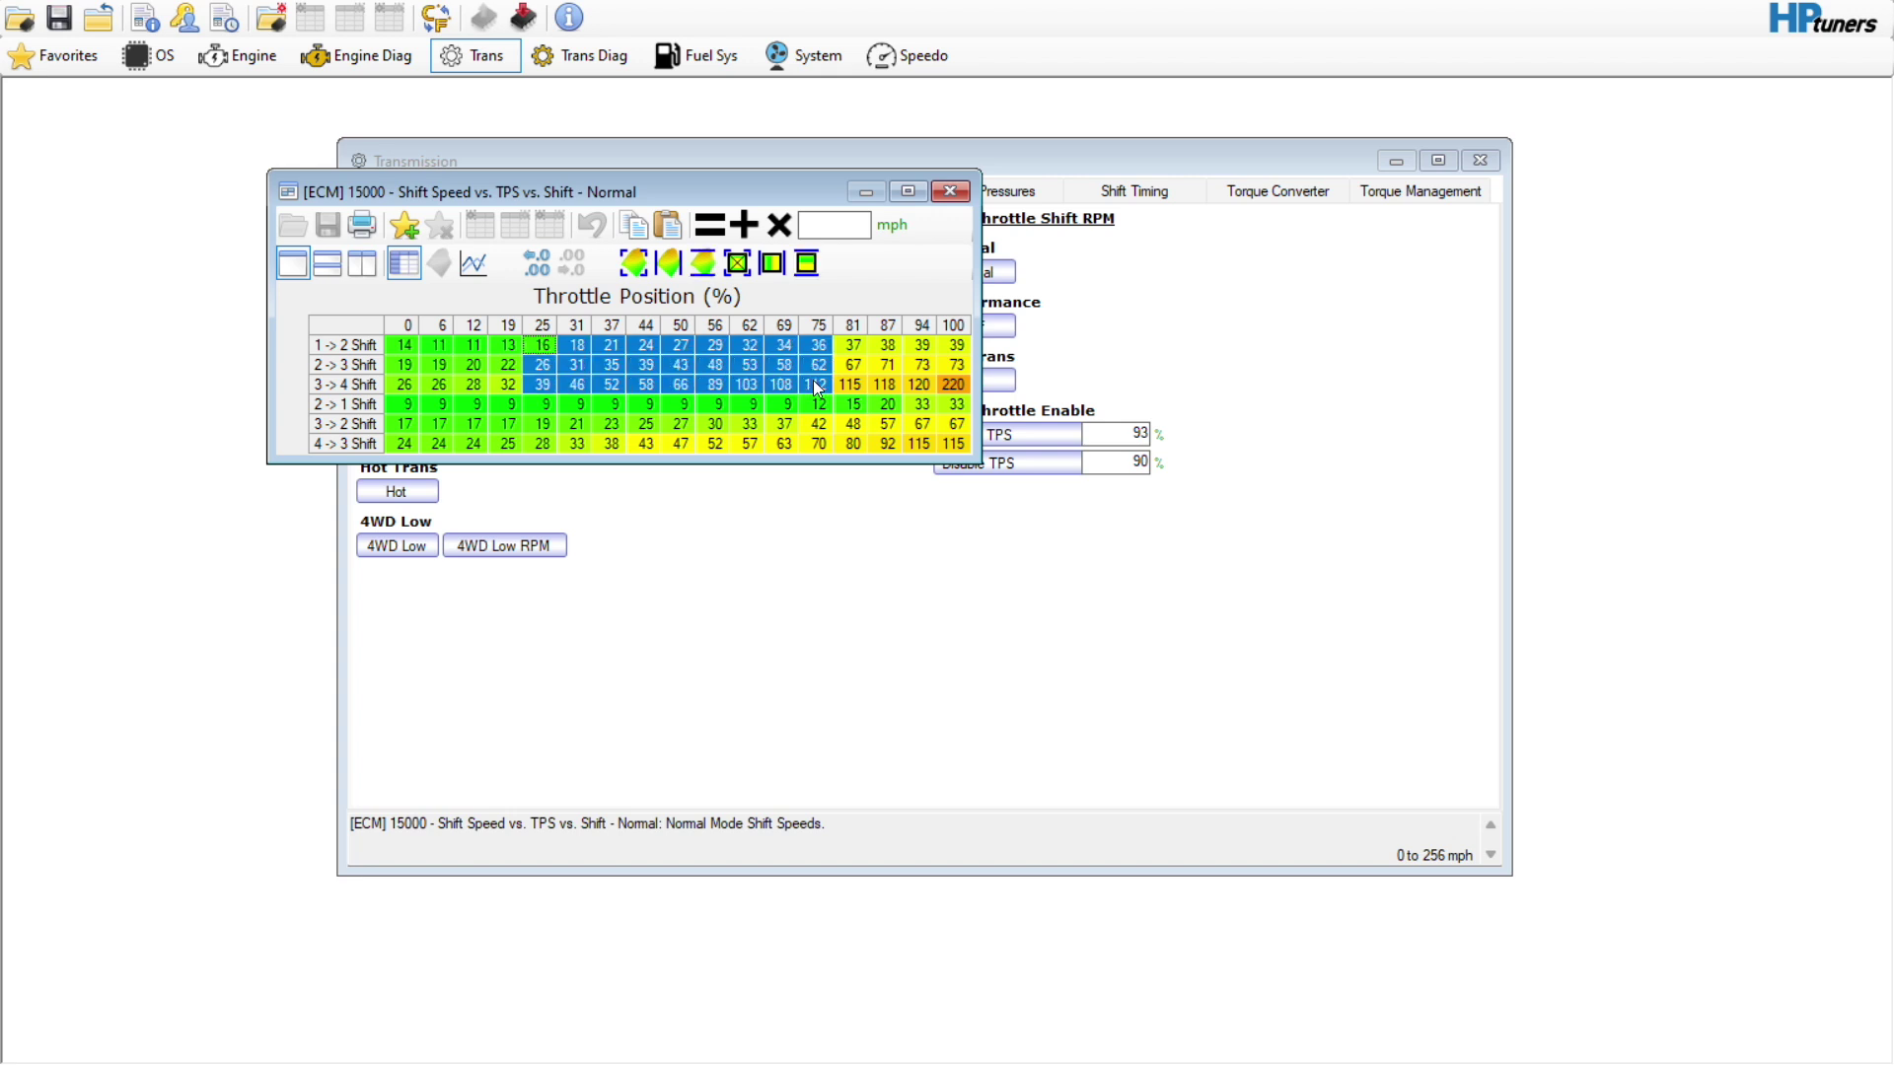
{"action": "right_click", "coordinate": [545, 350]}
{"action": "left_click", "coordinate": [553, 363]}
{"action": "right_click", "coordinate": [545, 407]}
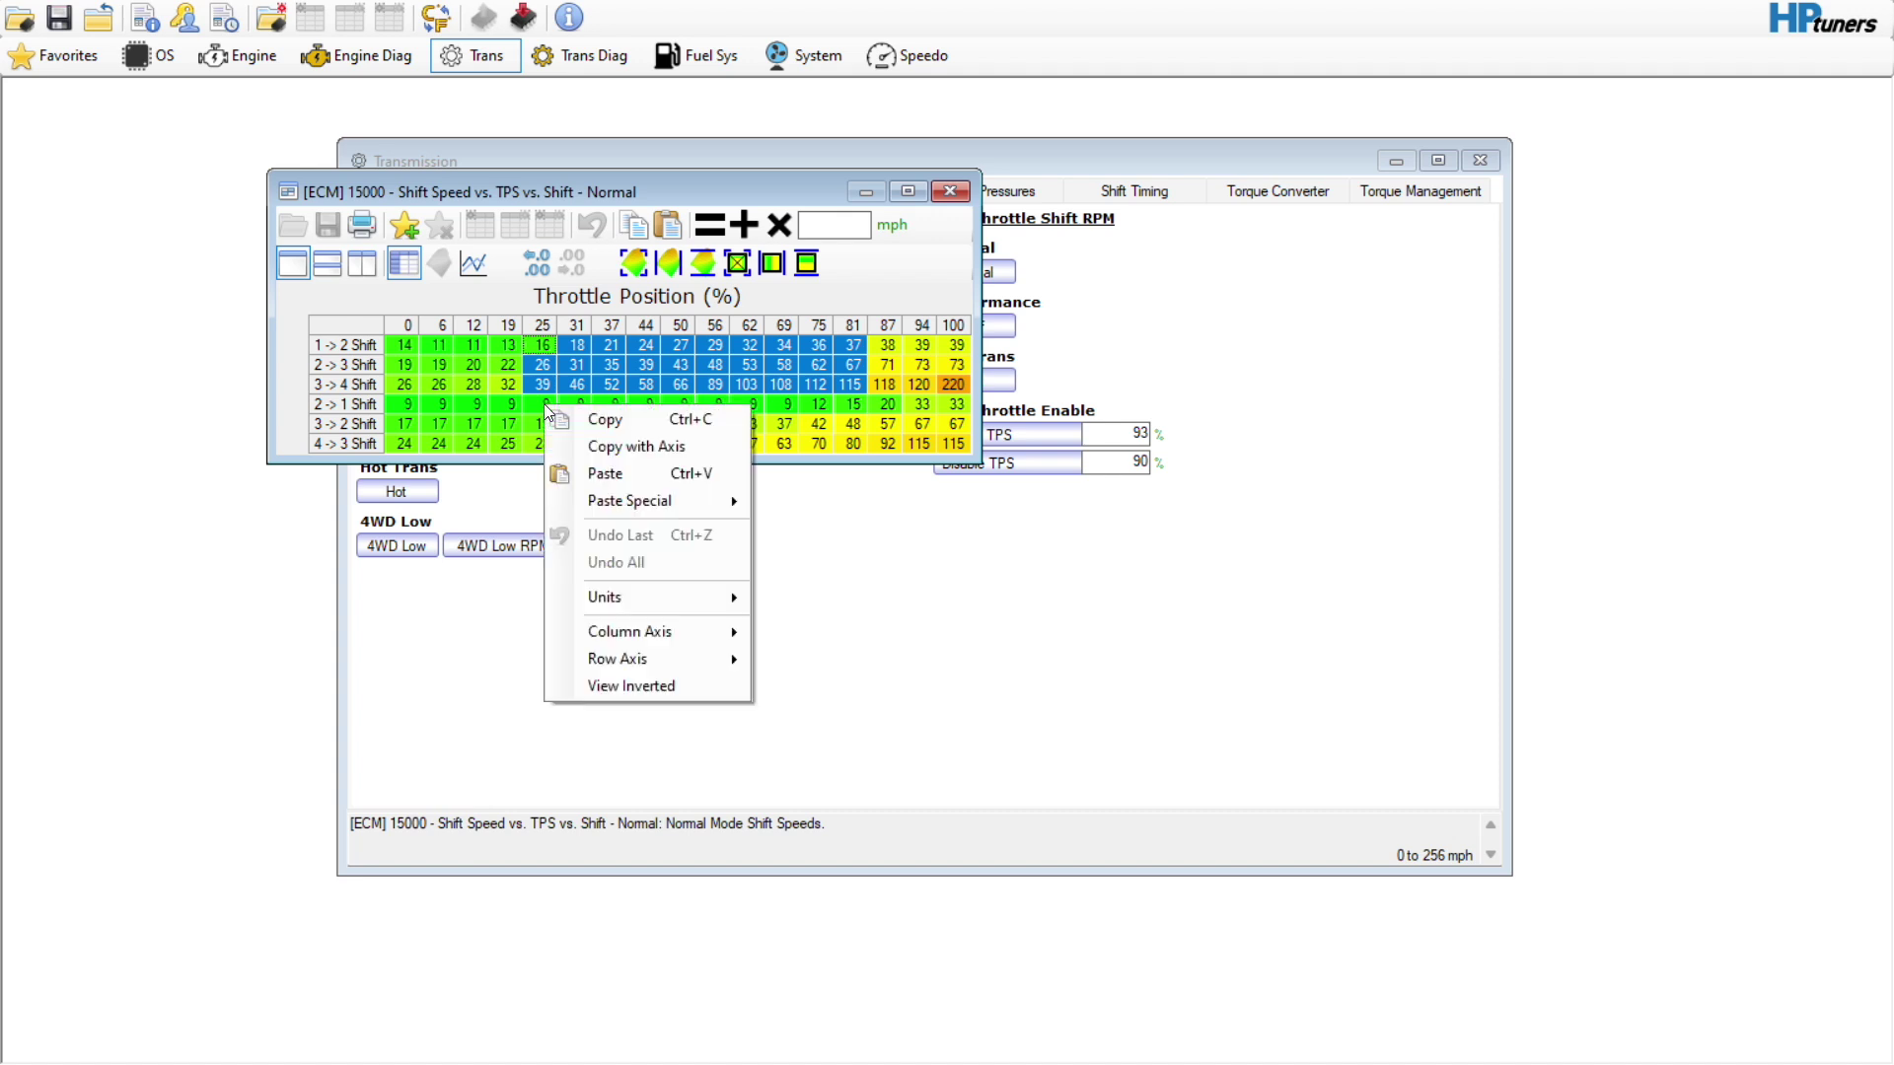
{"action": "left_click", "coordinate": [591, 473]}
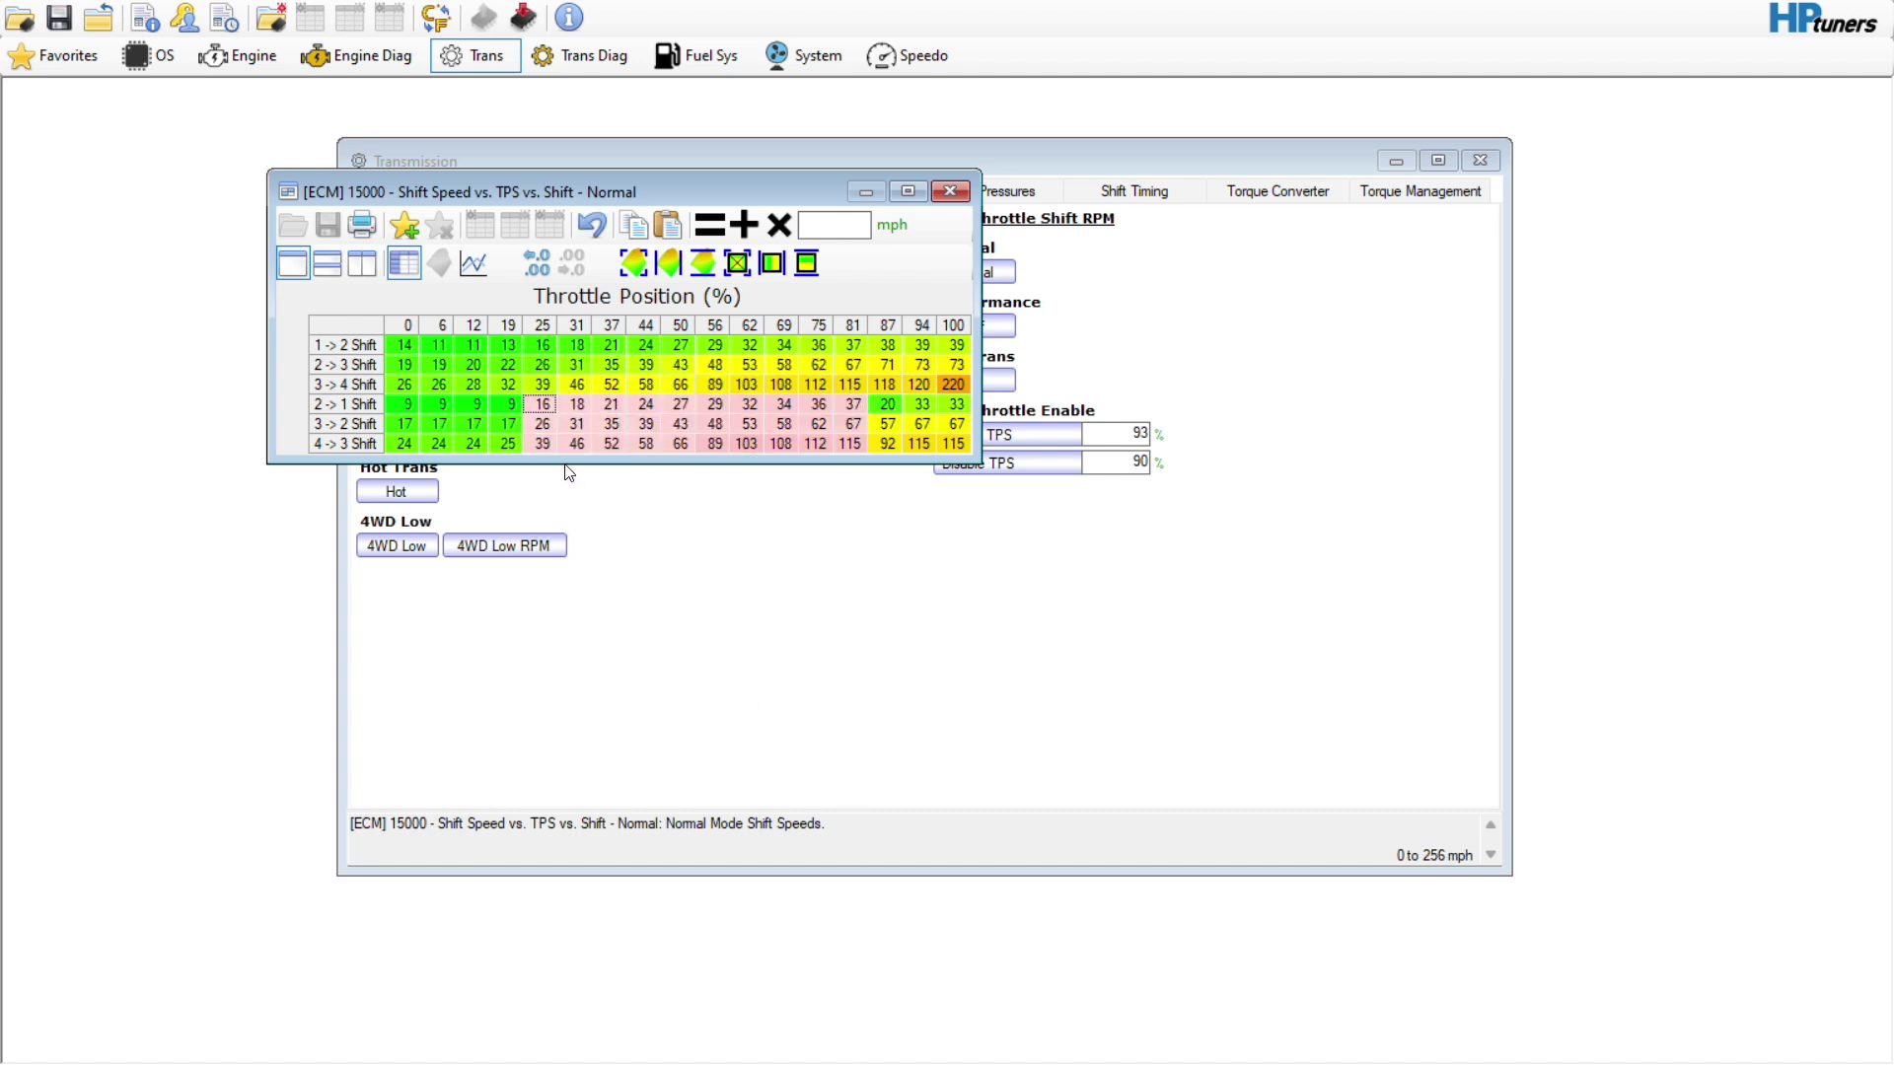
{"action": "key", "text": "shift+Right"}
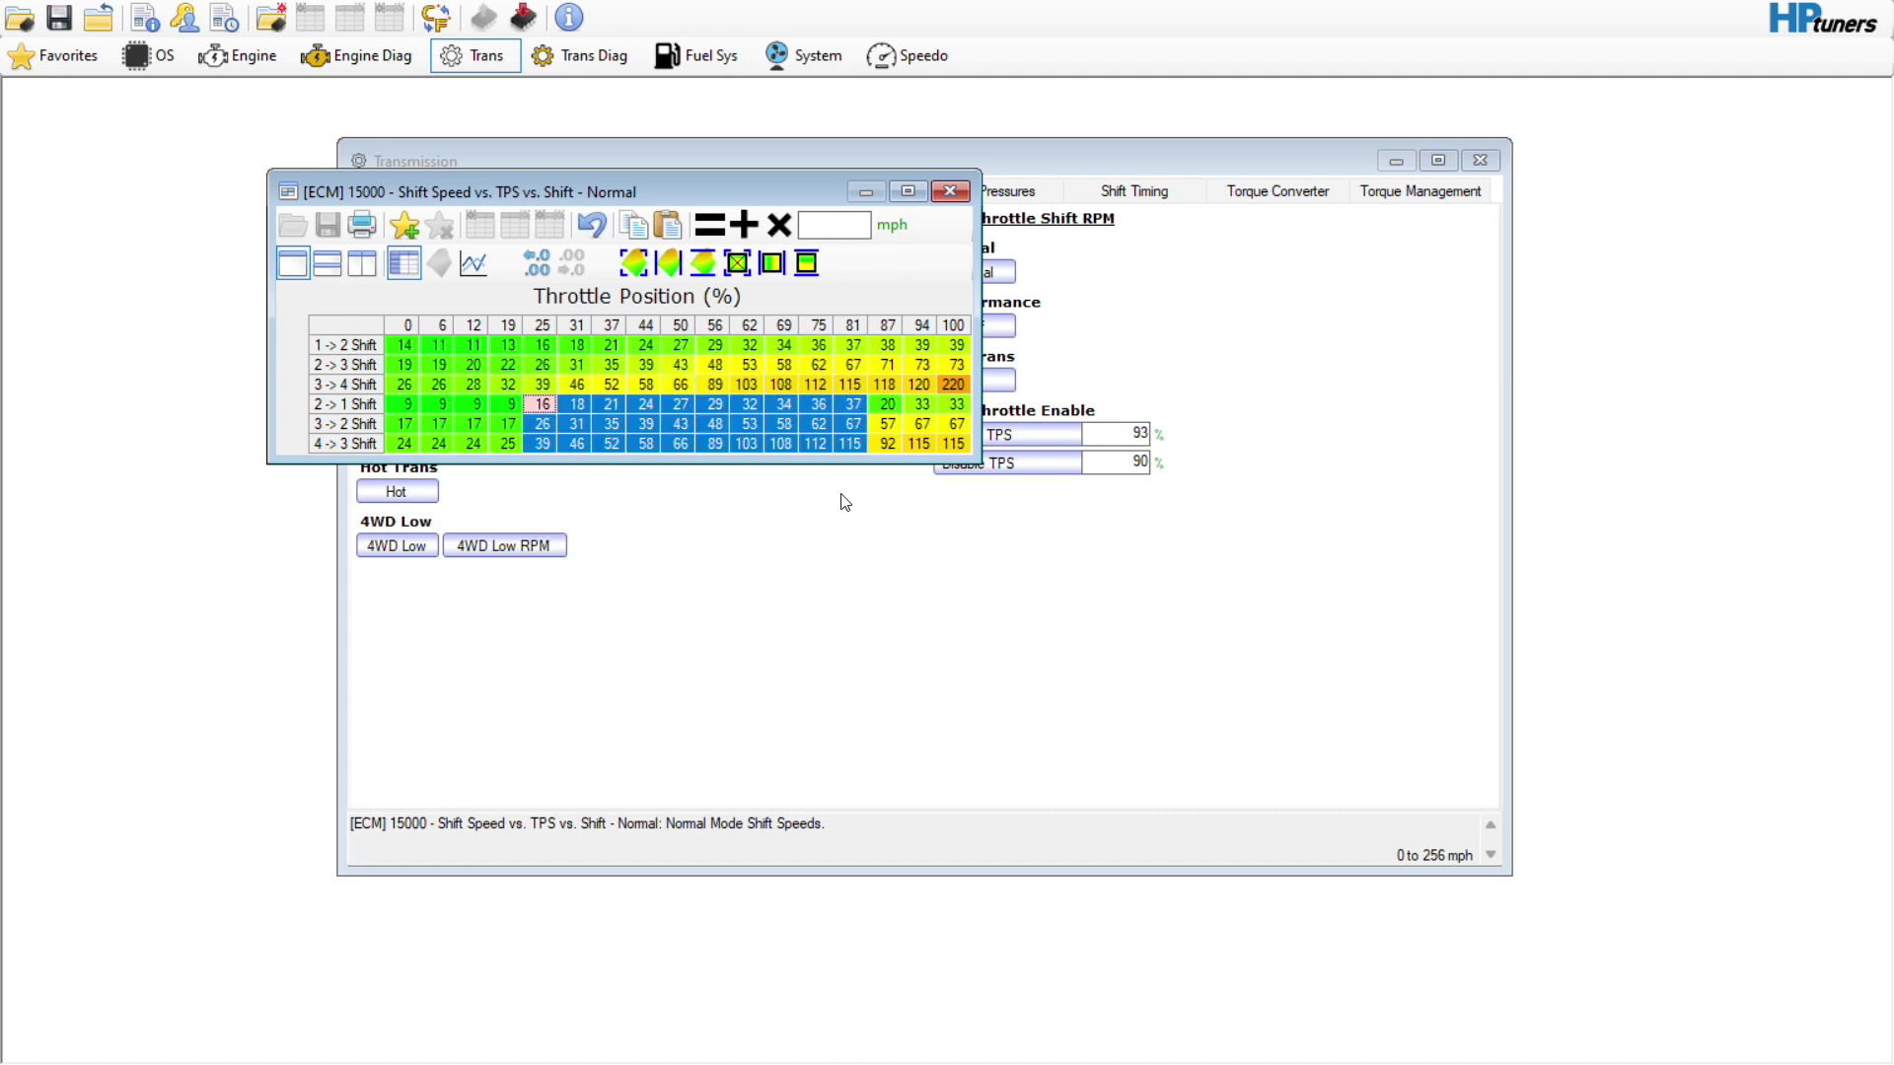
Lower the pasted downshift speeds by 5 mph and blend the 87–94% cells into high-throttle values.
{"action": "left_click", "coordinate": [837, 229]}
{"action": "type", "text": "-5"}
{"action": "left_click", "coordinate": [744, 225]}
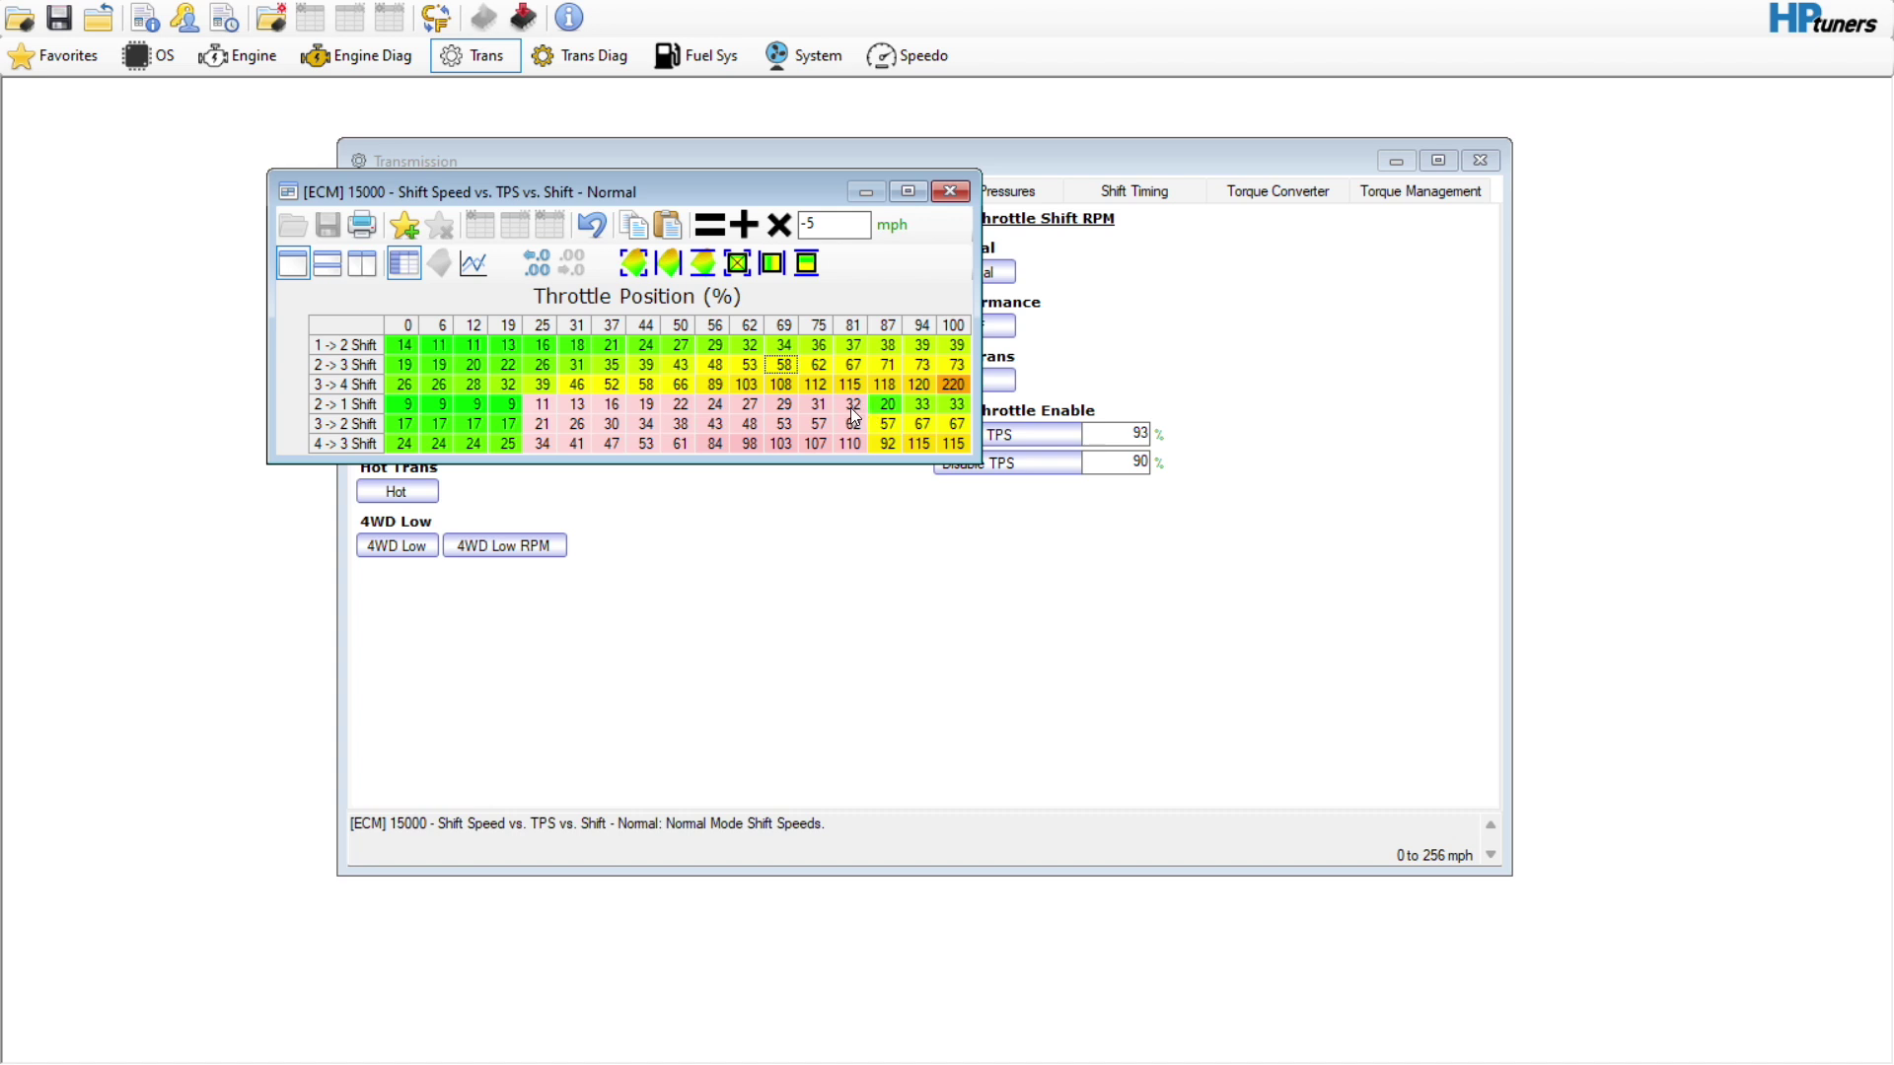
{"action": "left_click_drag", "start_coordinate": [855, 405], "coordinate": [953, 405]}
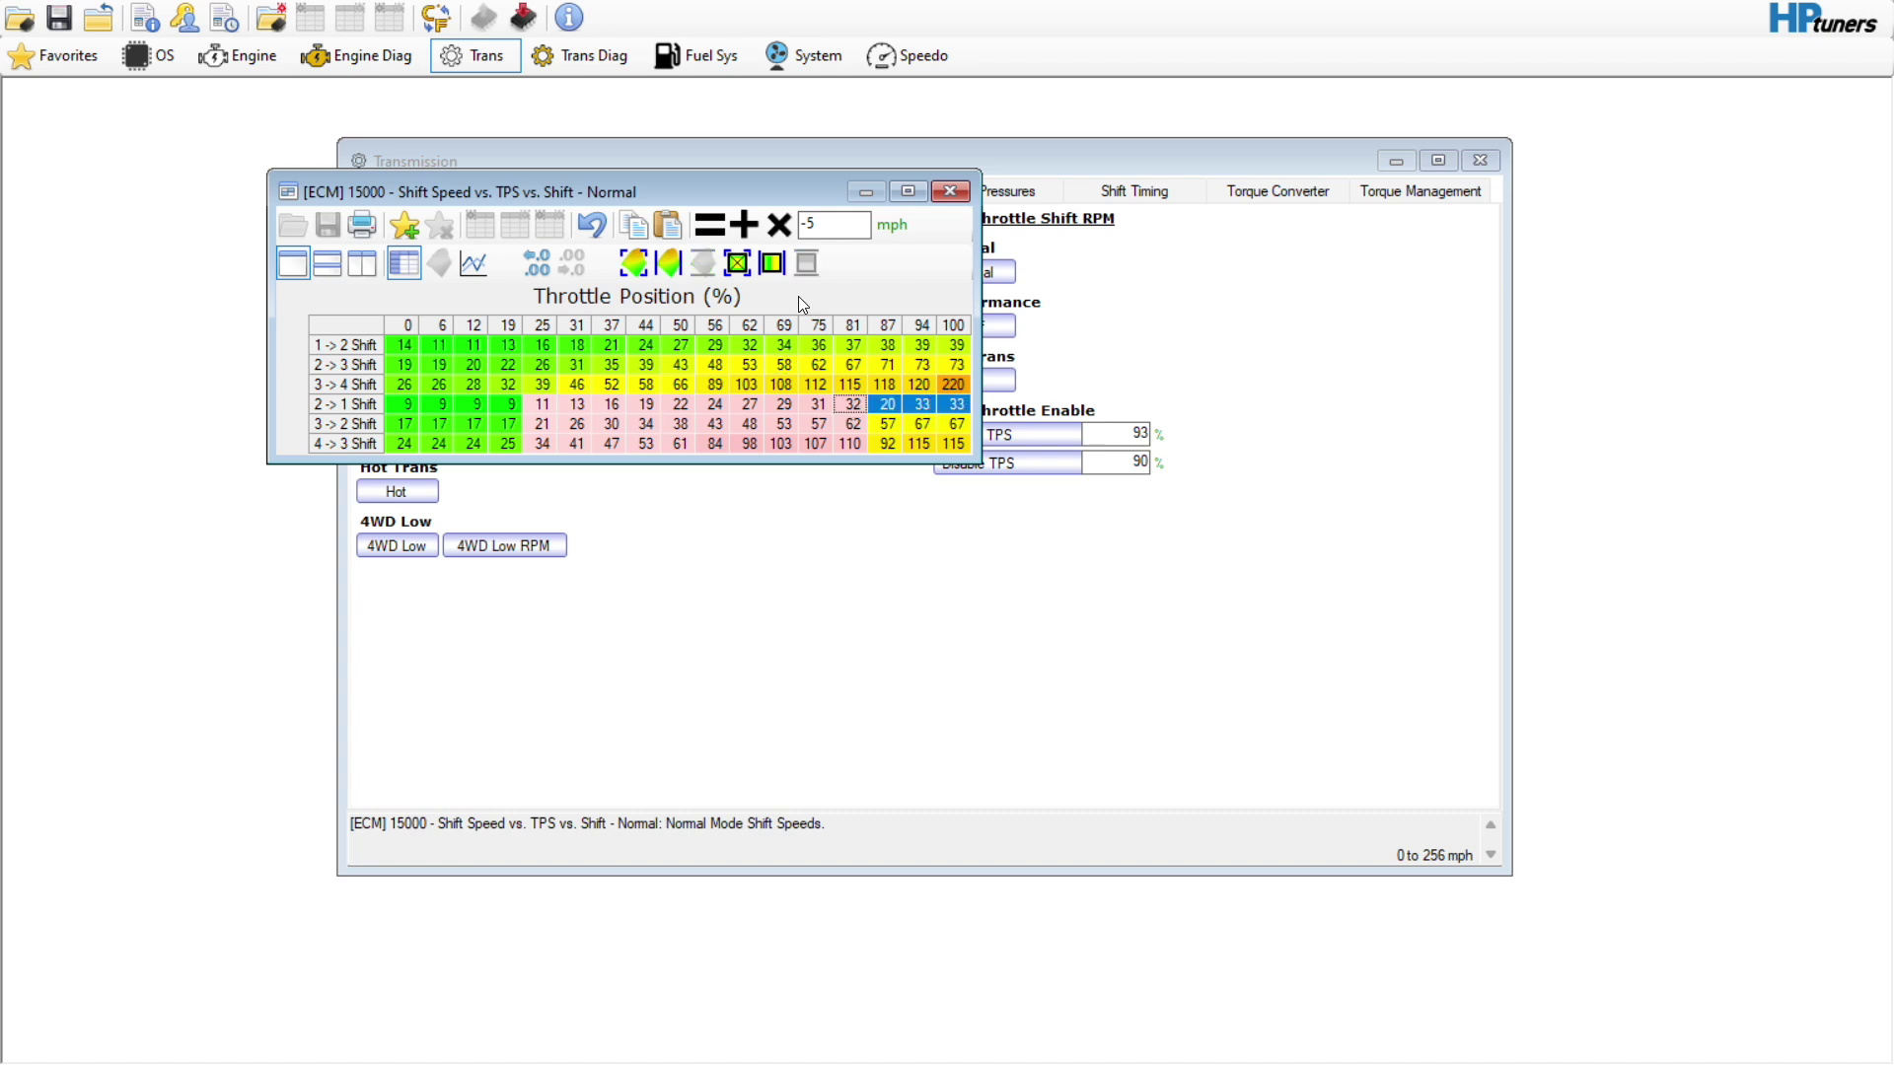
{"action": "left_click", "coordinate": [779, 272]}
{"action": "left_click", "coordinate": [846, 424]}
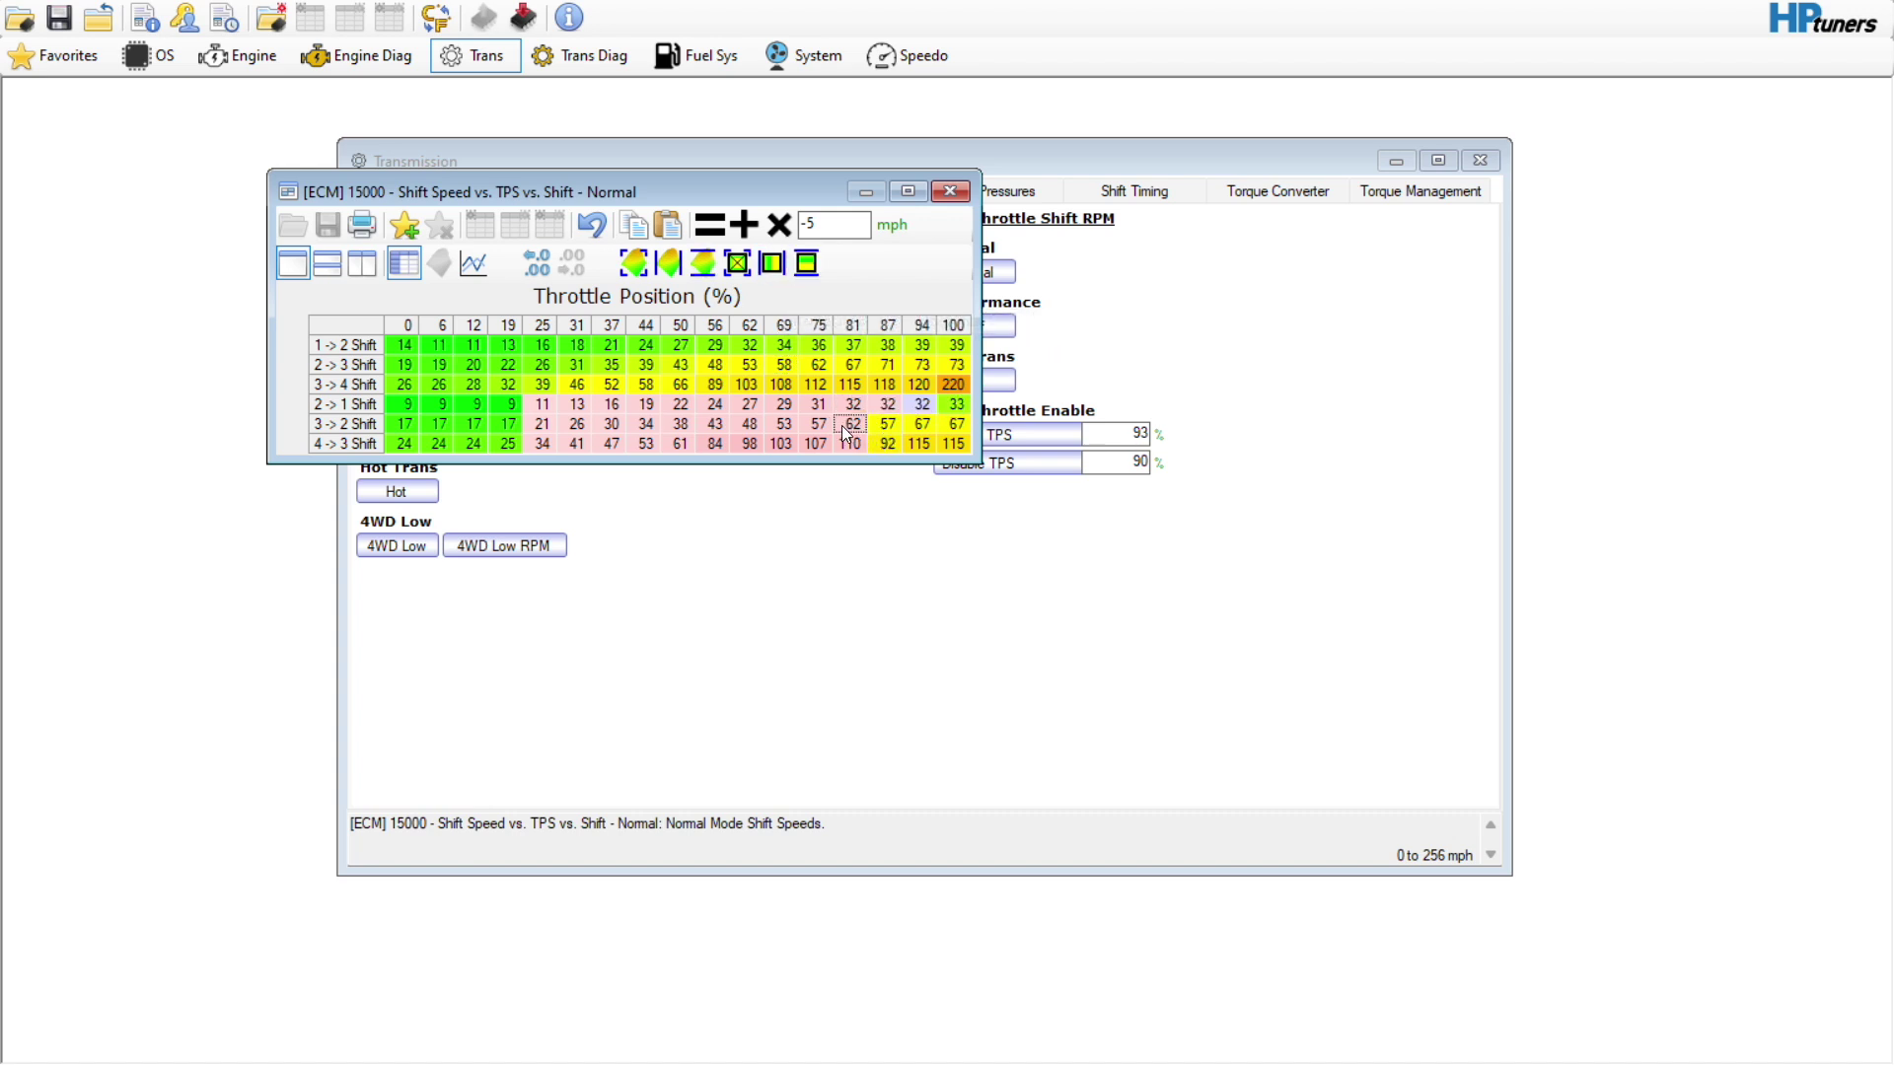
{"action": "left_click_drag", "start_coordinate": [869, 426], "coordinate": [911, 426]}
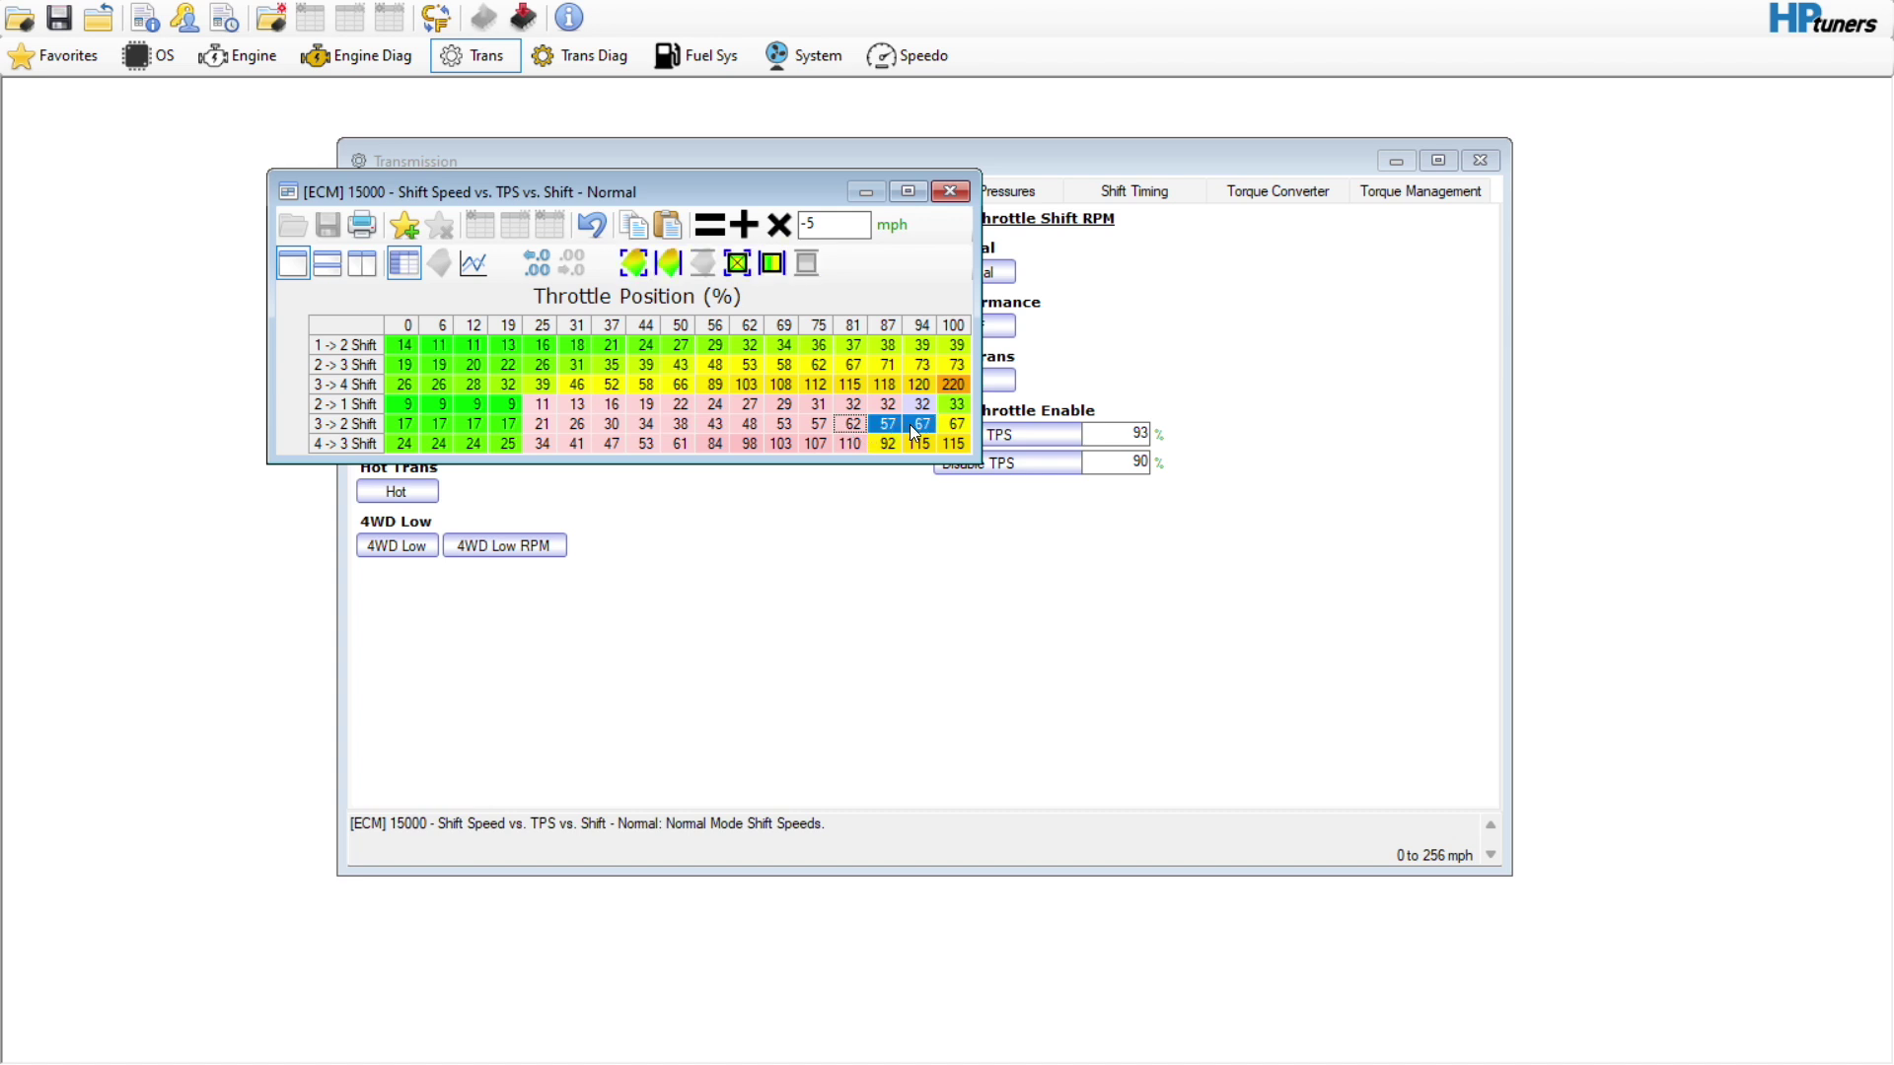
{"action": "left_click", "coordinate": [781, 273]}
{"action": "left_click", "coordinate": [853, 444]}
{"action": "left_click", "coordinate": [771, 263]}
{"action": "left_click", "coordinate": [601, 408]}
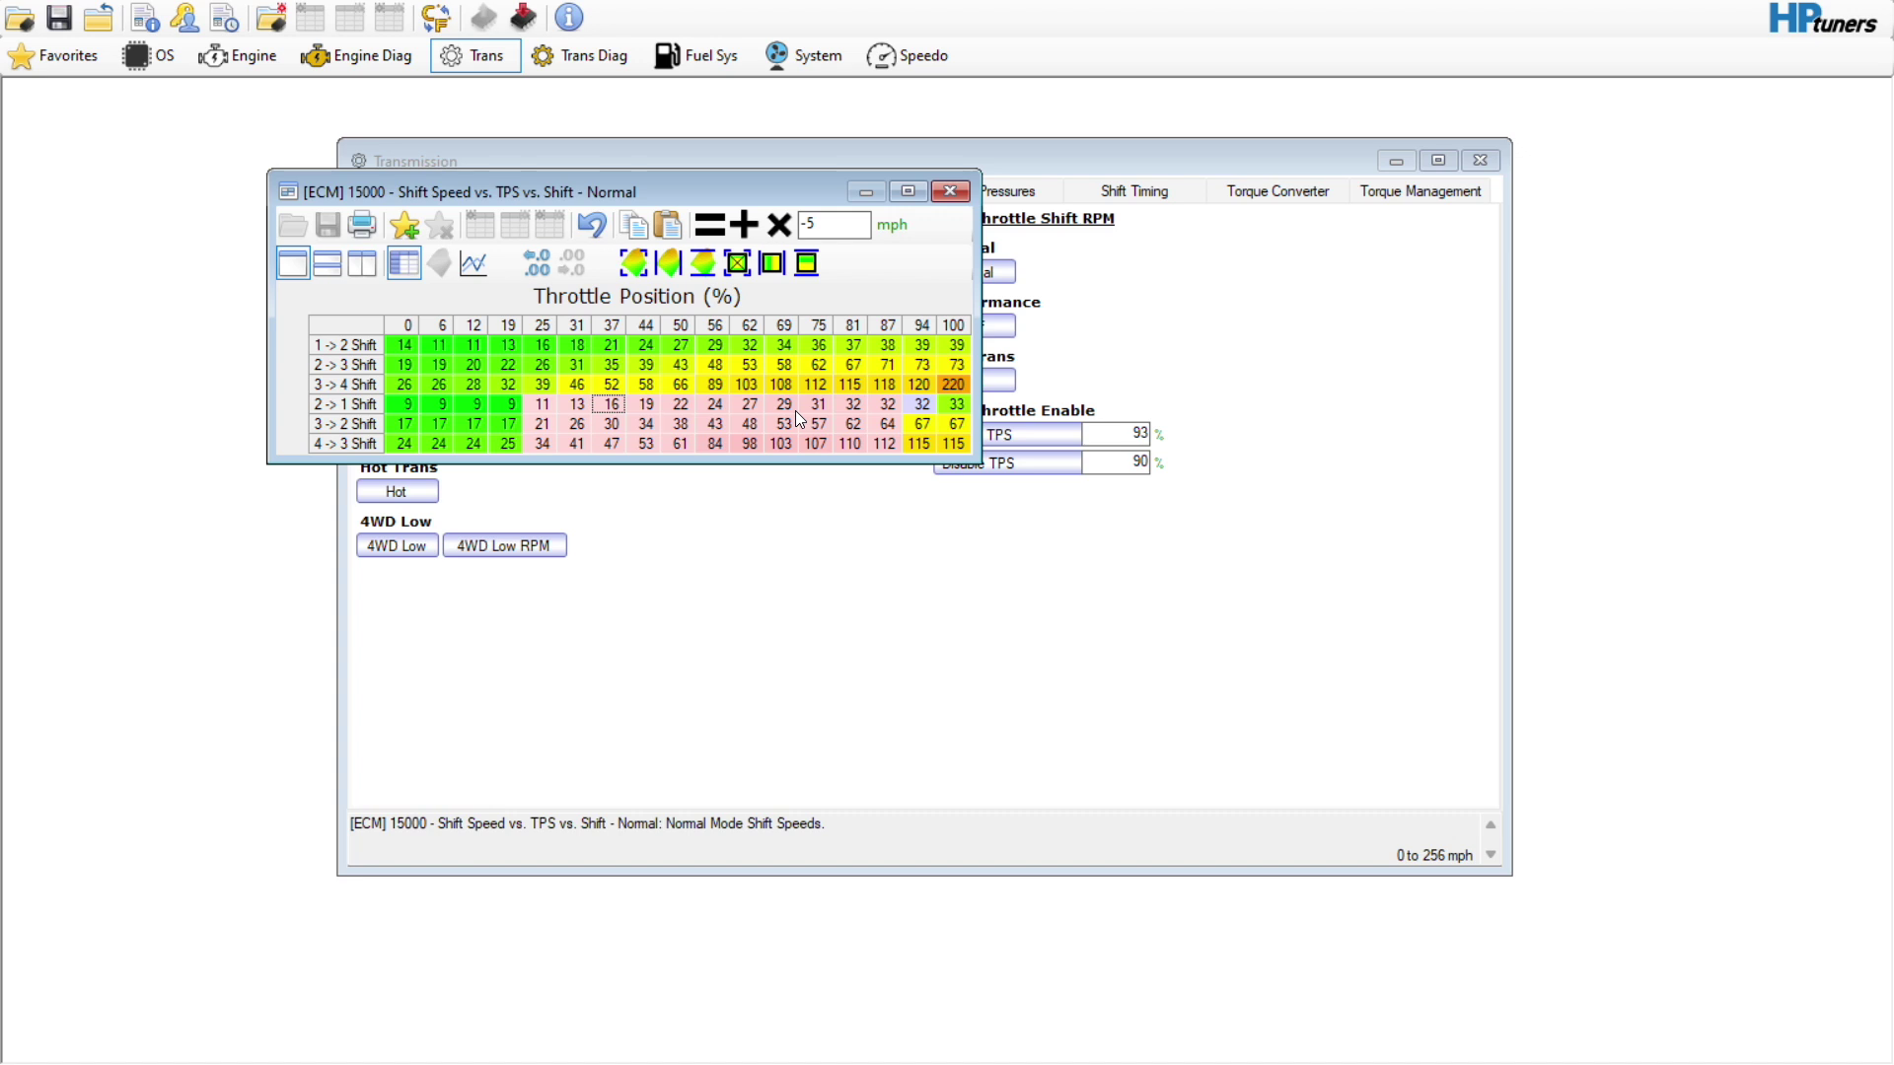
{"action": "left_click", "coordinate": [586, 229]}
Undo the downshift speed edits three times to restore the original downshift values.
{"action": "left_click", "coordinate": [586, 227]}
{"action": "left_click", "coordinate": [586, 227]}
{"action": "left_click", "coordinate": [586, 227]}
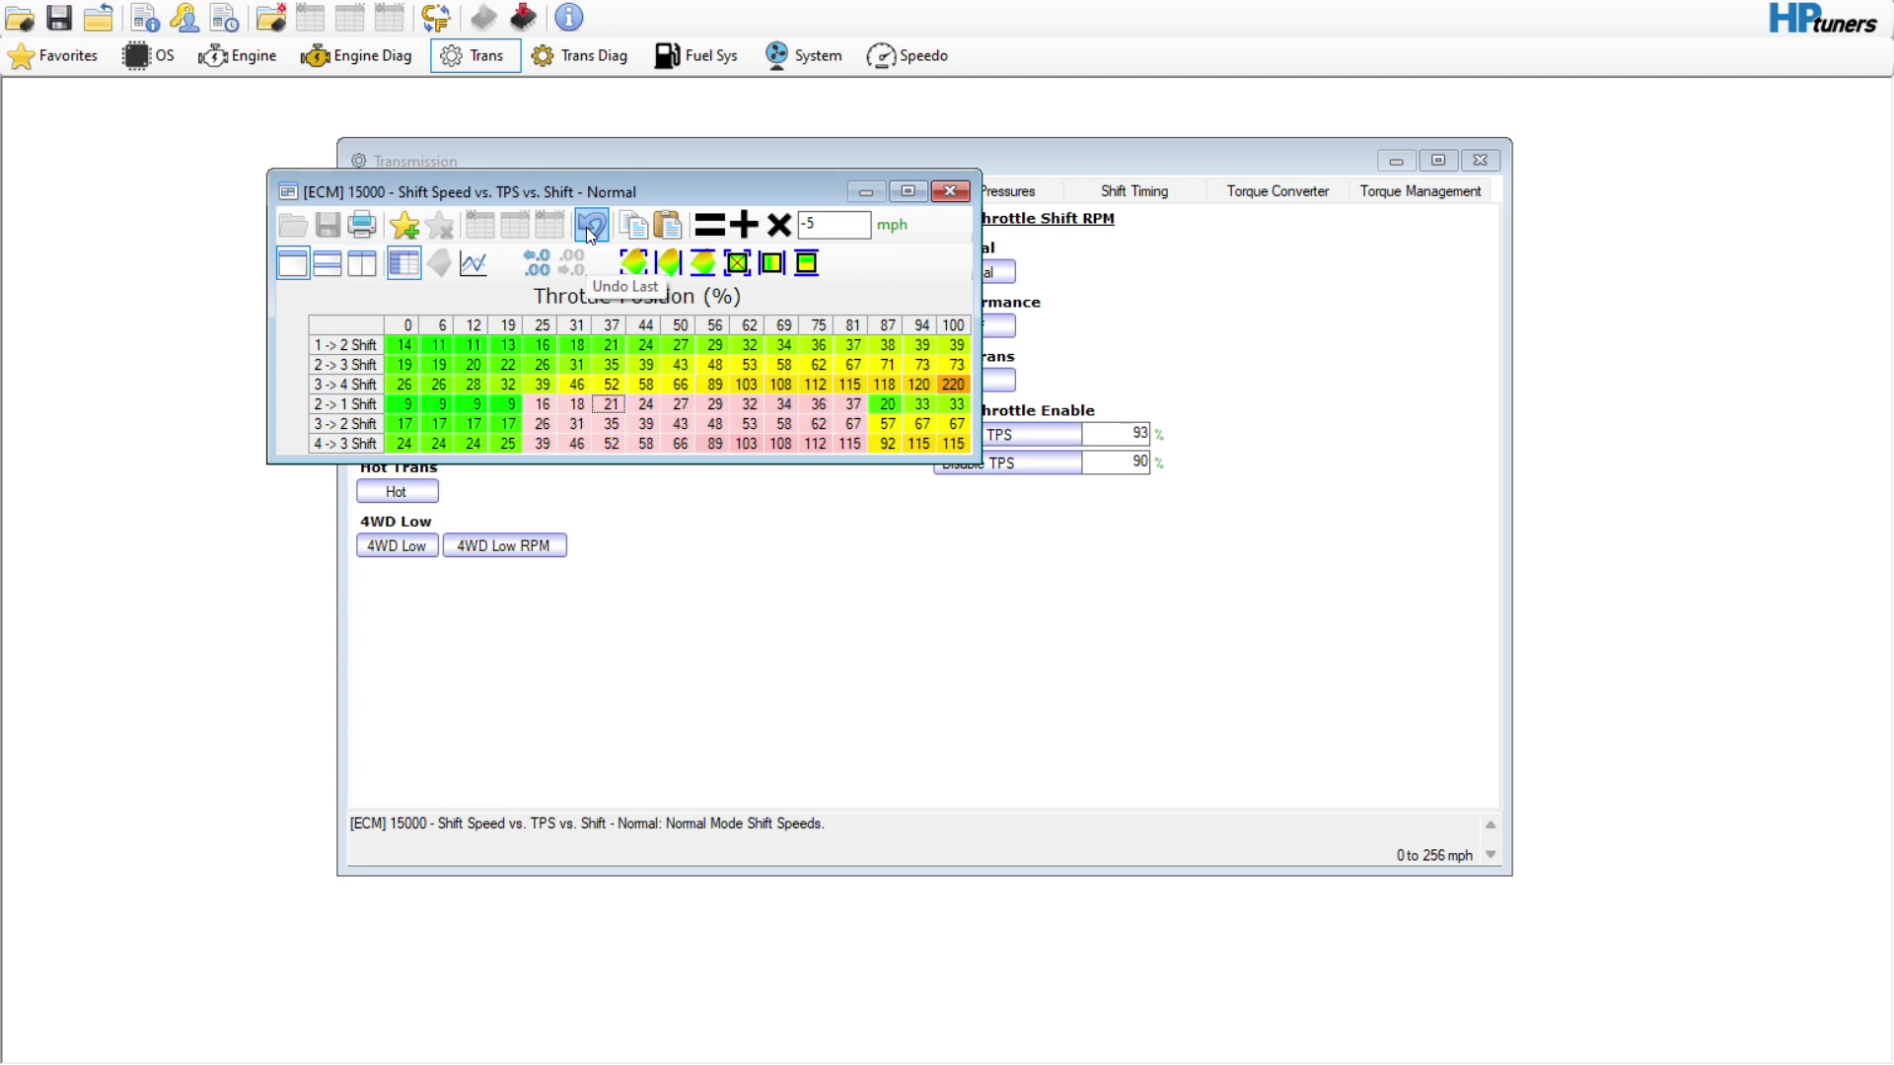
{"action": "left_click", "coordinate": [586, 227]}
{"action": "left_click", "coordinate": [651, 426]}
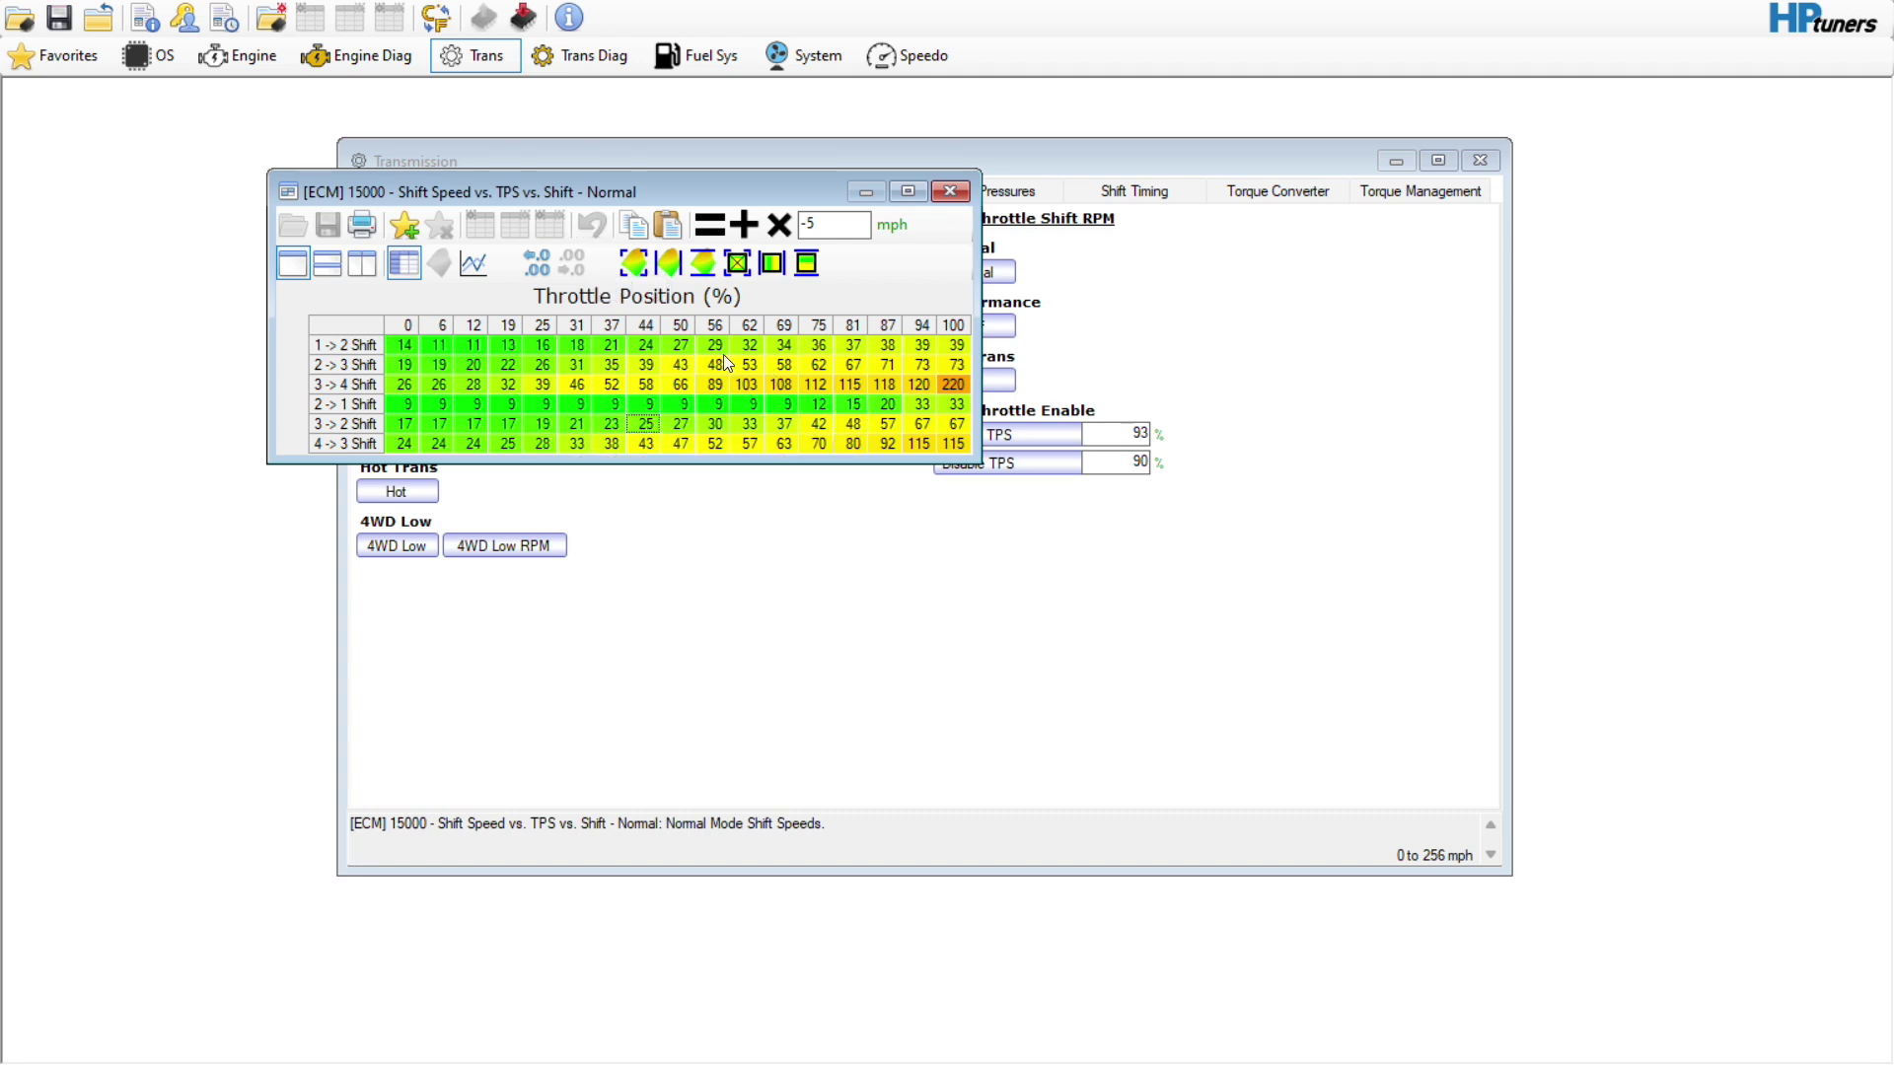
Raise 1->2 Shift speeds from 50% to 100% by 4 mph, interpolating between 44 and 56%.
{"action": "left_click_drag", "start_coordinate": [666, 343], "coordinate": [948, 353]}
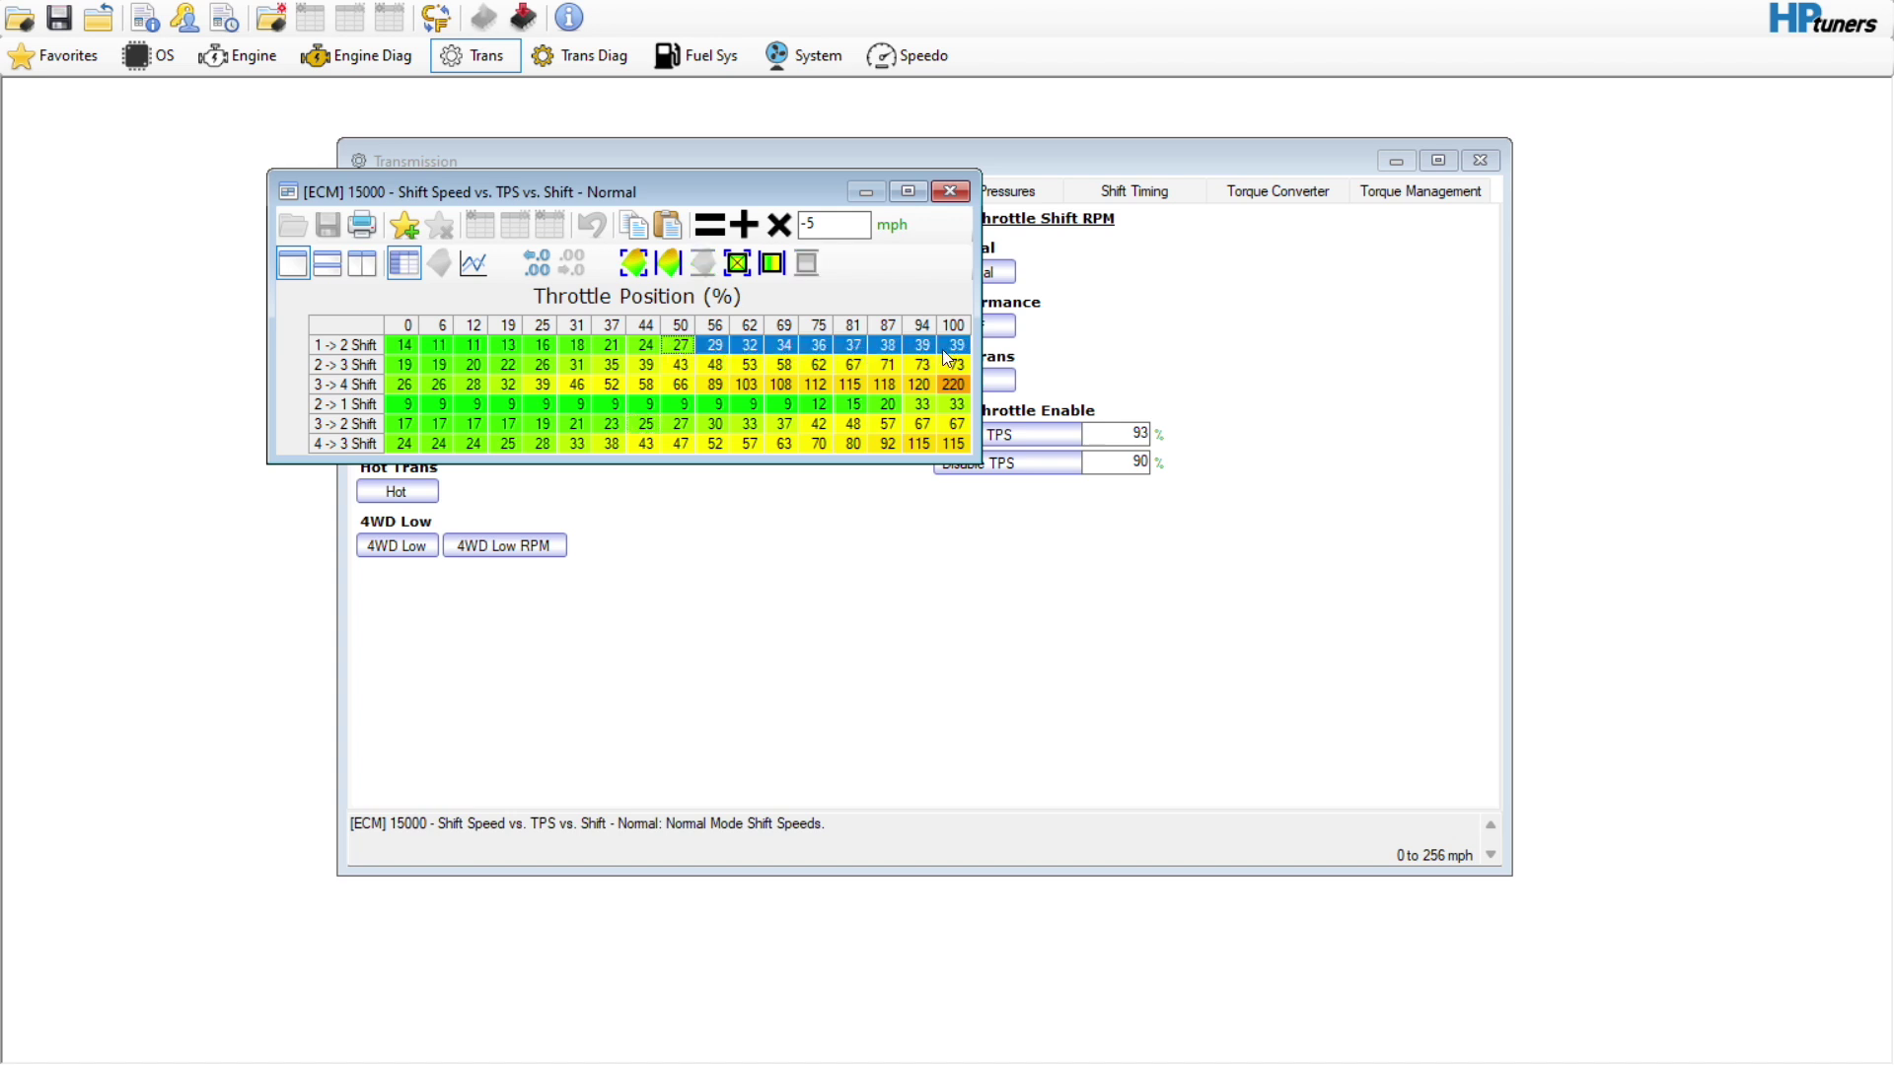
{"action": "left_click", "coordinate": [855, 233]}
{"action": "type", "text": "4"}
{"action": "left_click", "coordinate": [744, 225]}
{"action": "left_click_drag", "start_coordinate": [629, 345], "coordinate": [708, 346]}
{"action": "left_click", "coordinate": [772, 263]}
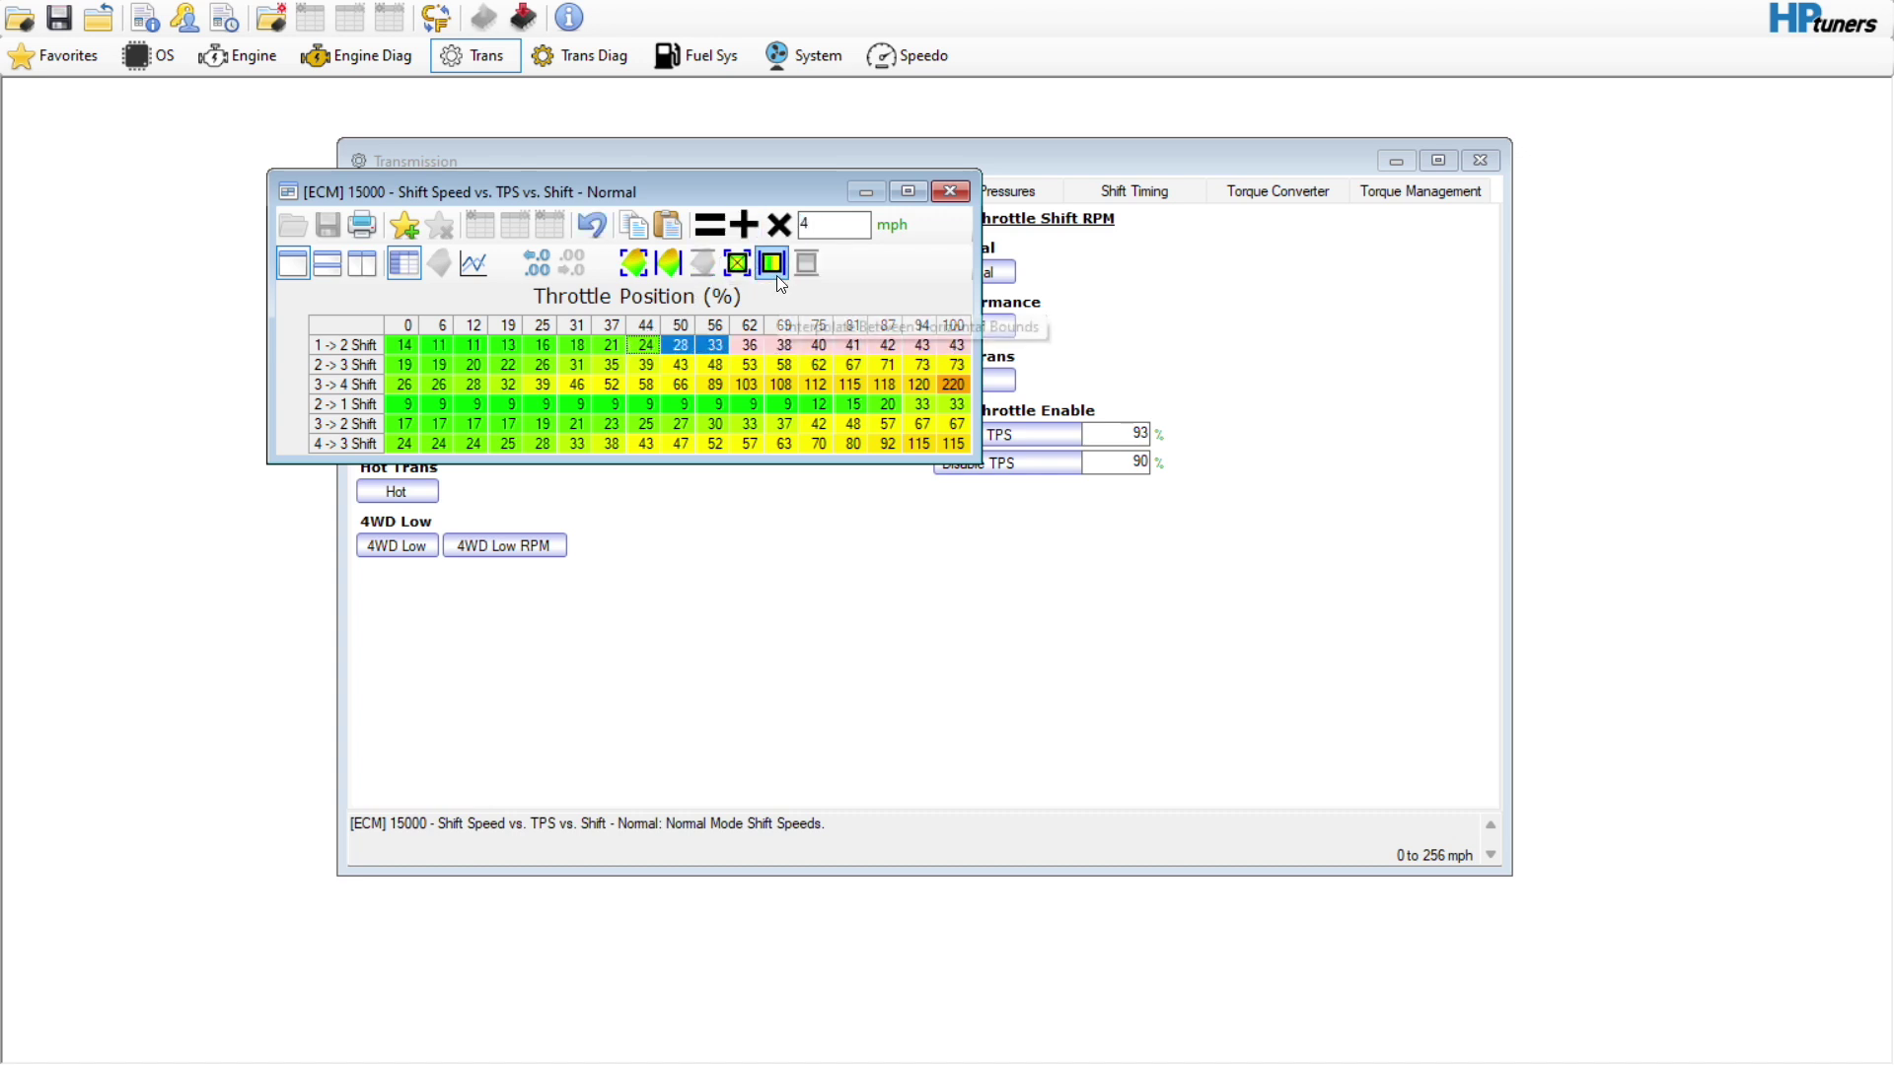
{"action": "left_click", "coordinate": [716, 385]}
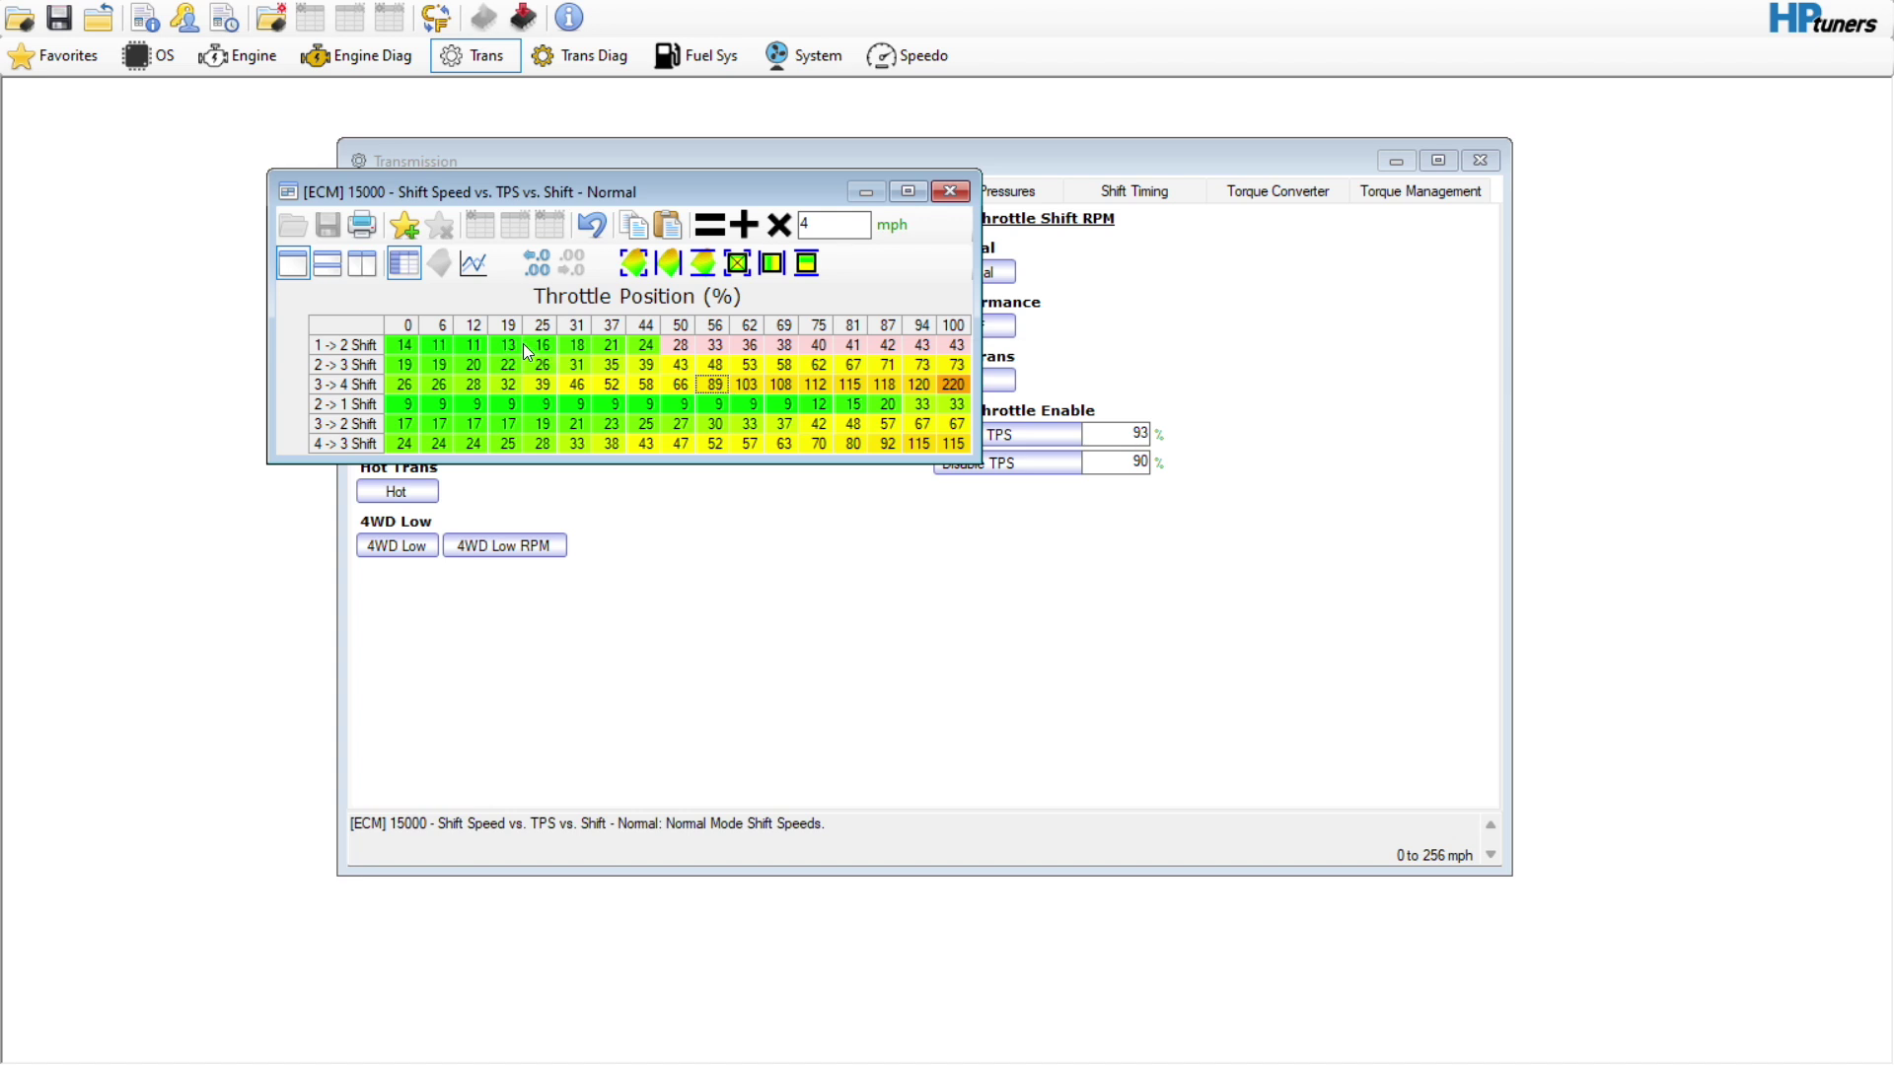
Undo the 4 mph raise so the 1->2 upshifts return to their original 11–39 mph.
{"action": "left_click_drag", "start_coordinate": [473, 345], "coordinate": [854, 348]}
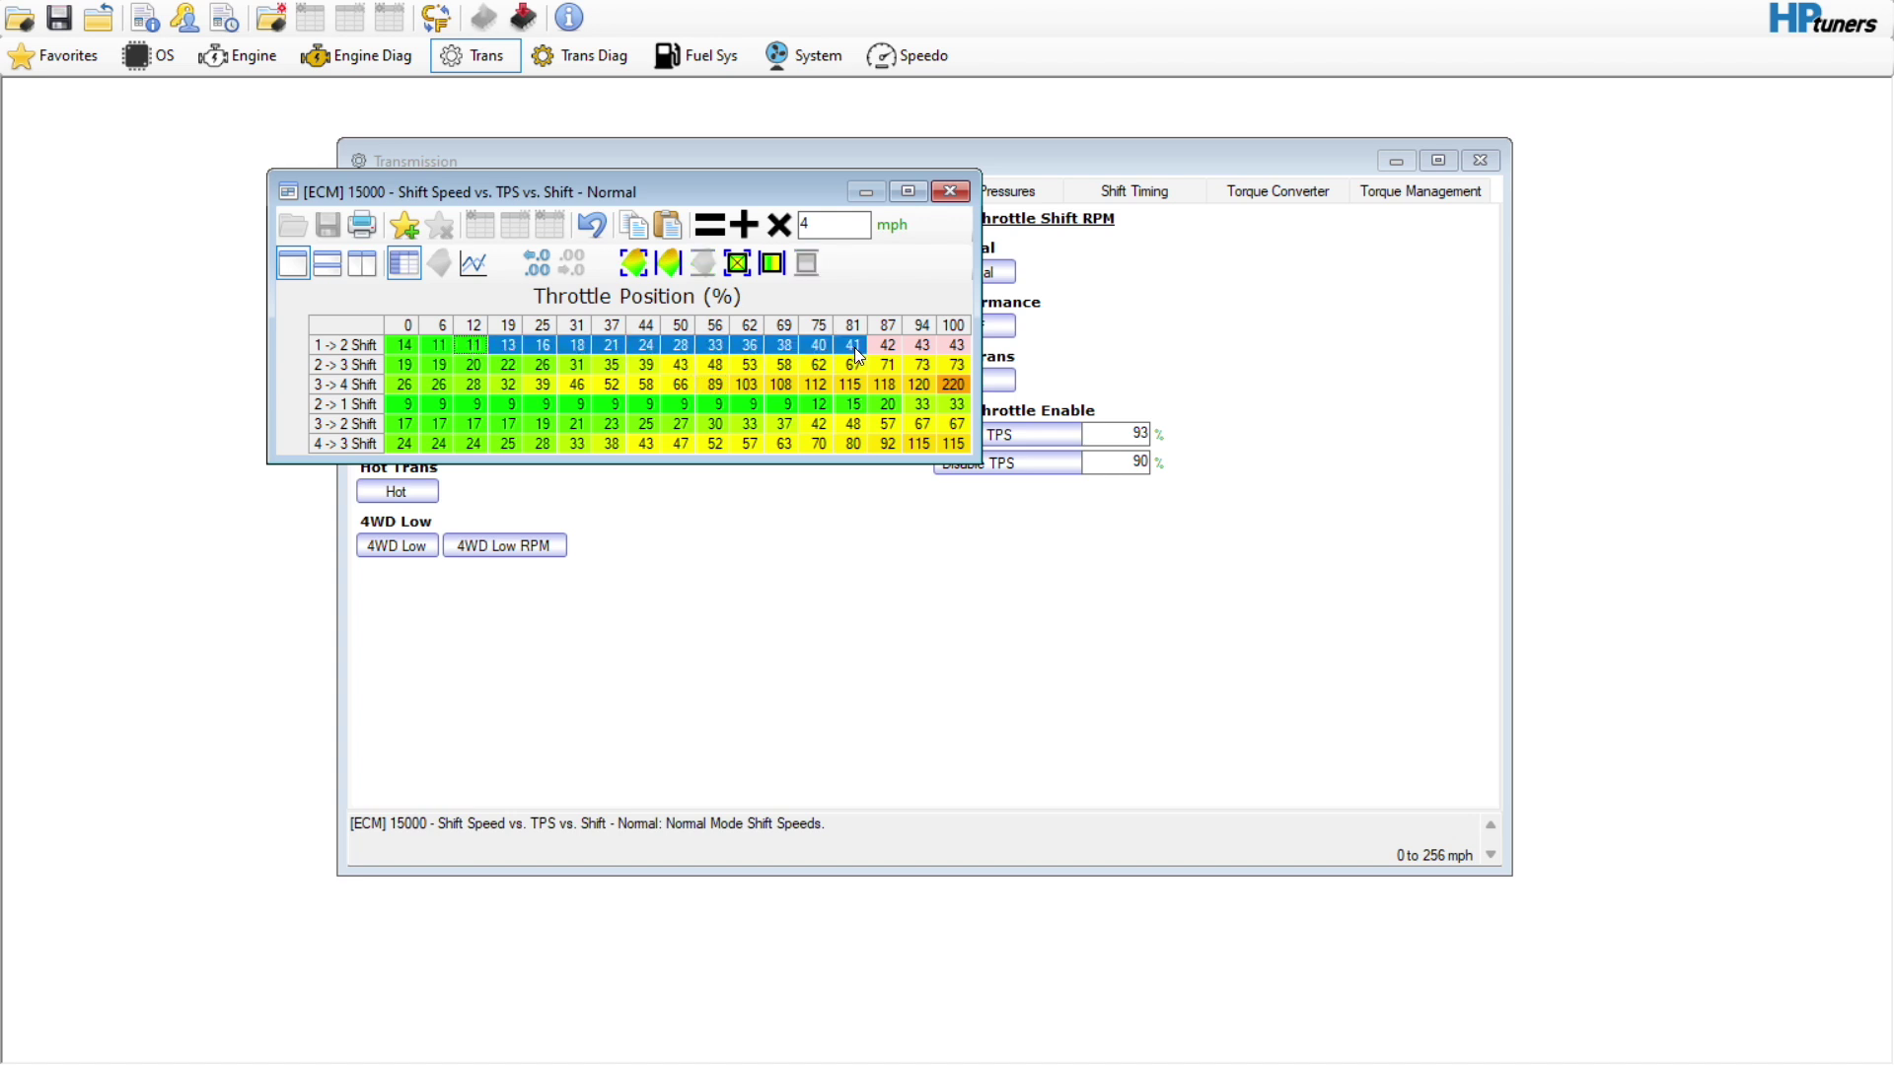
{"action": "left_click", "coordinate": [700, 385]}
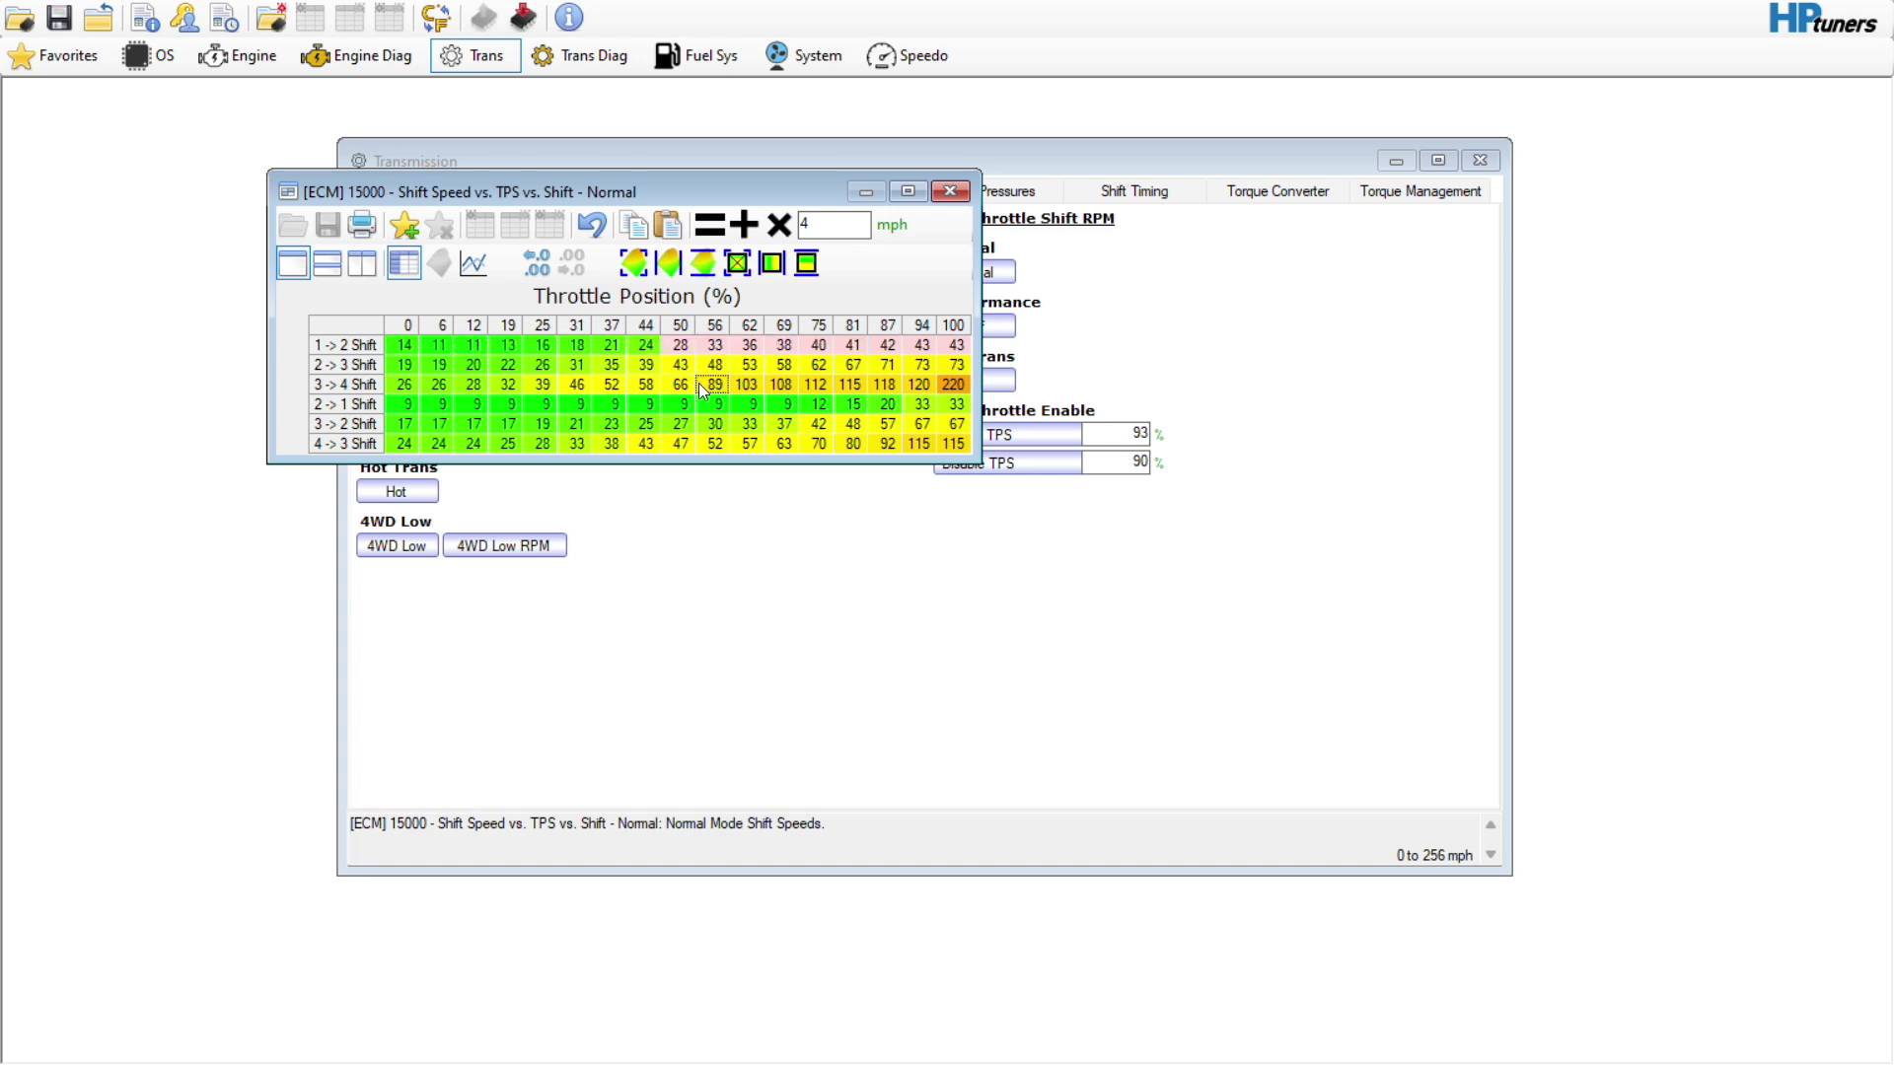
{"action": "left_click_drag", "start_coordinate": [576, 345], "coordinate": [881, 396]}
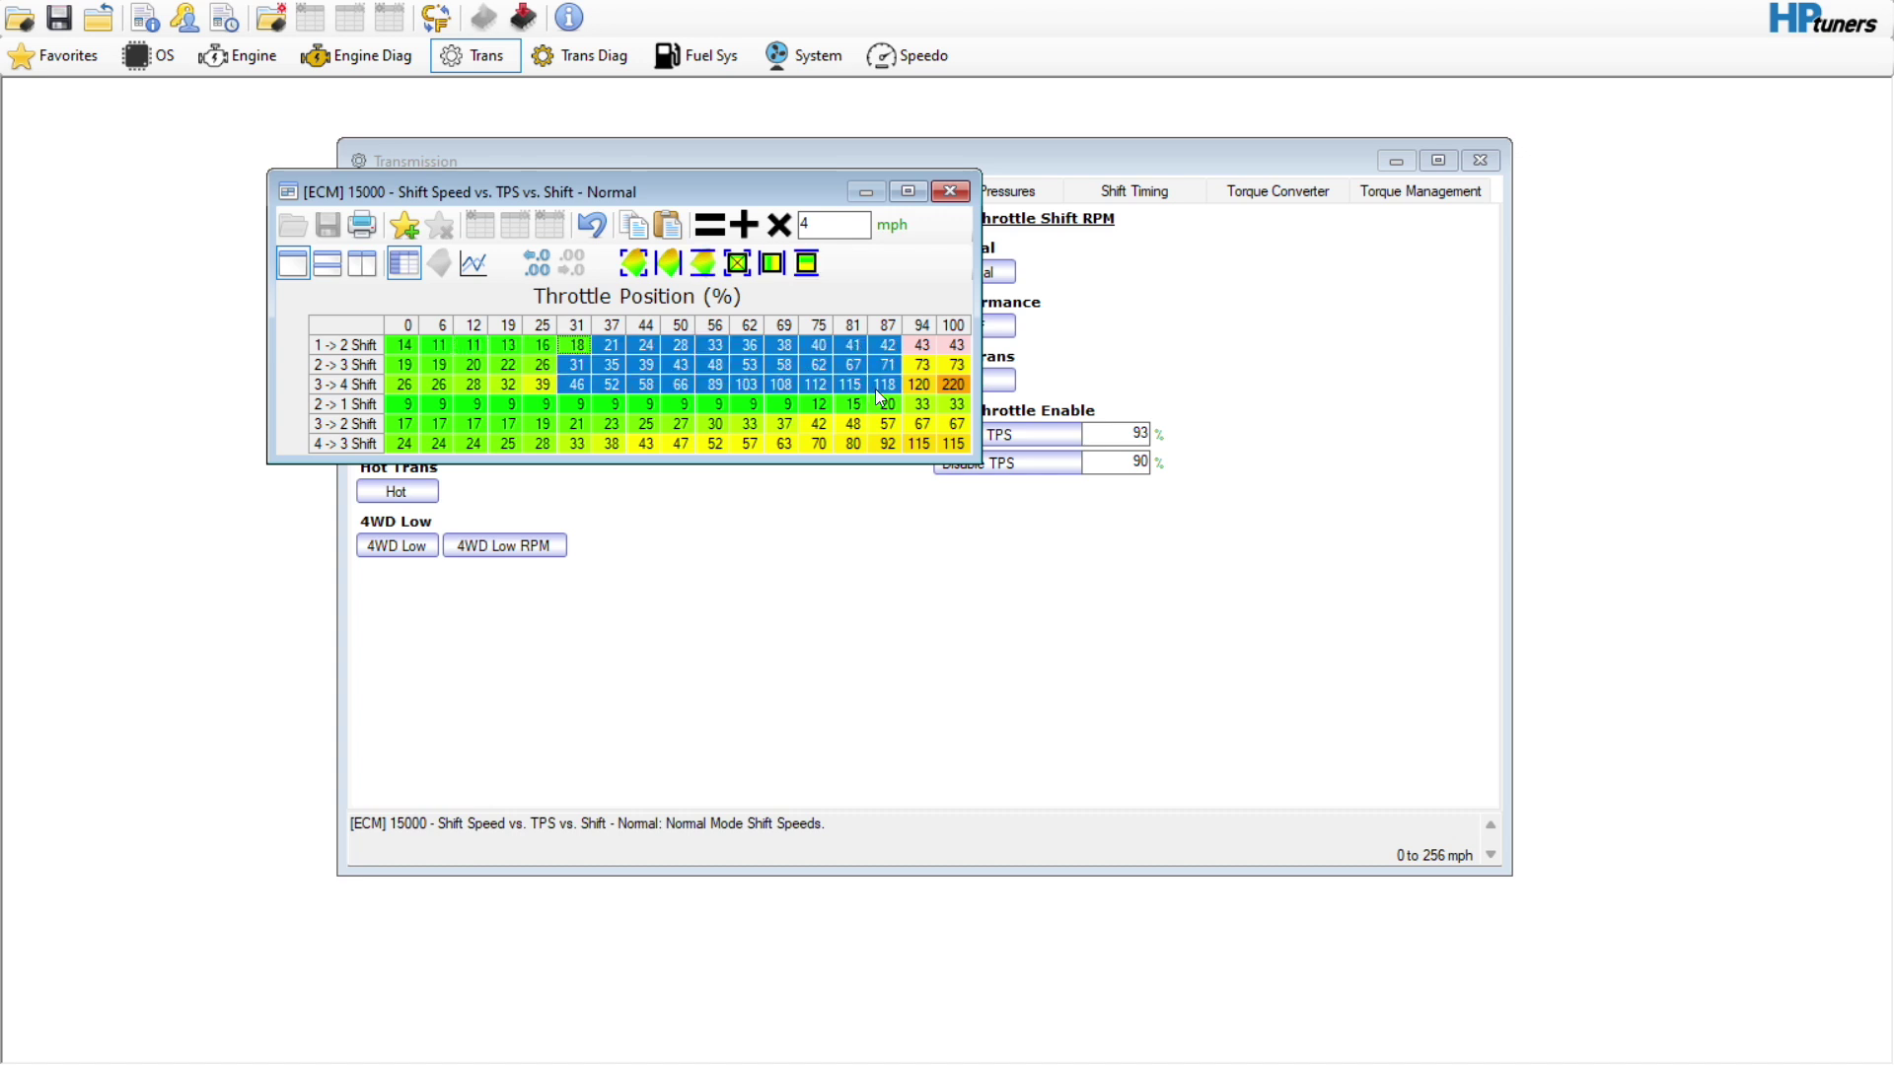
{"action": "right_click", "coordinate": [587, 347]}
{"action": "left_click", "coordinate": [550, 395]}
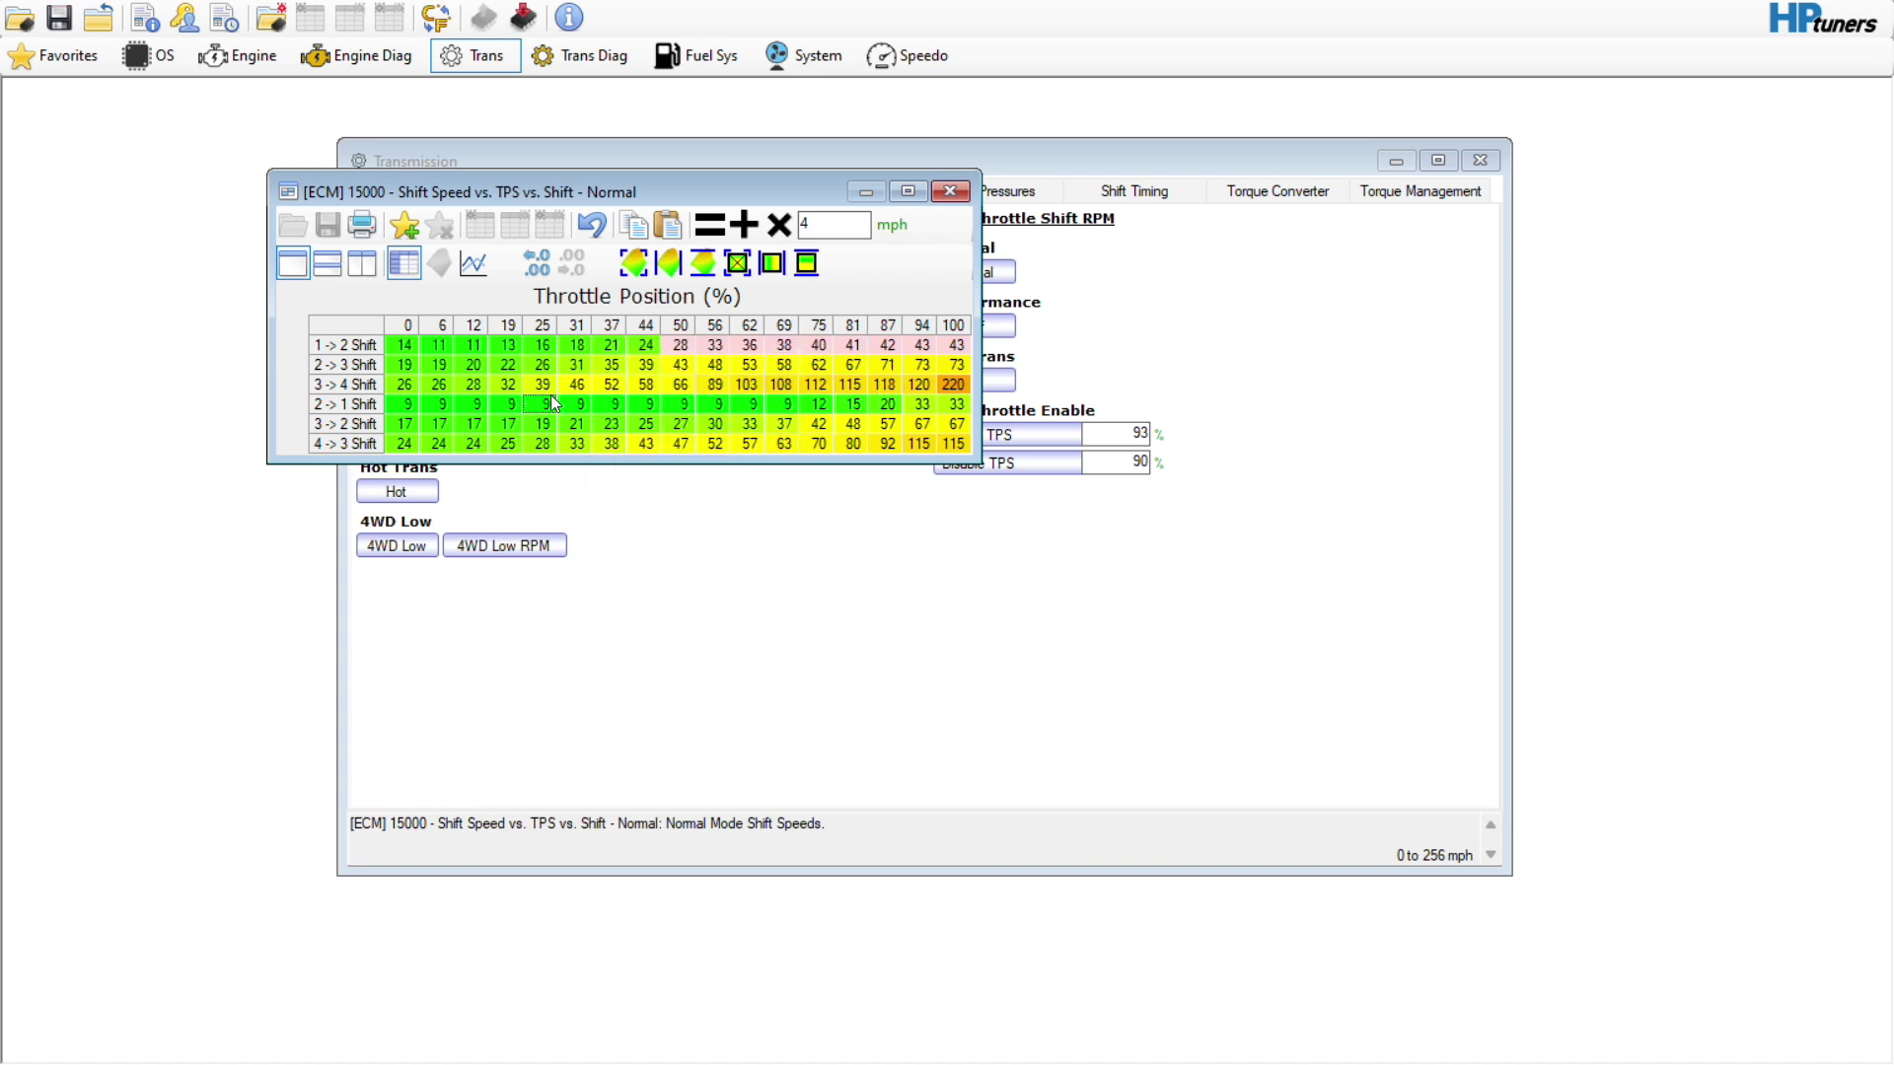
{"action": "left_click", "coordinate": [686, 386]}
{"action": "left_click", "coordinate": [589, 227]}
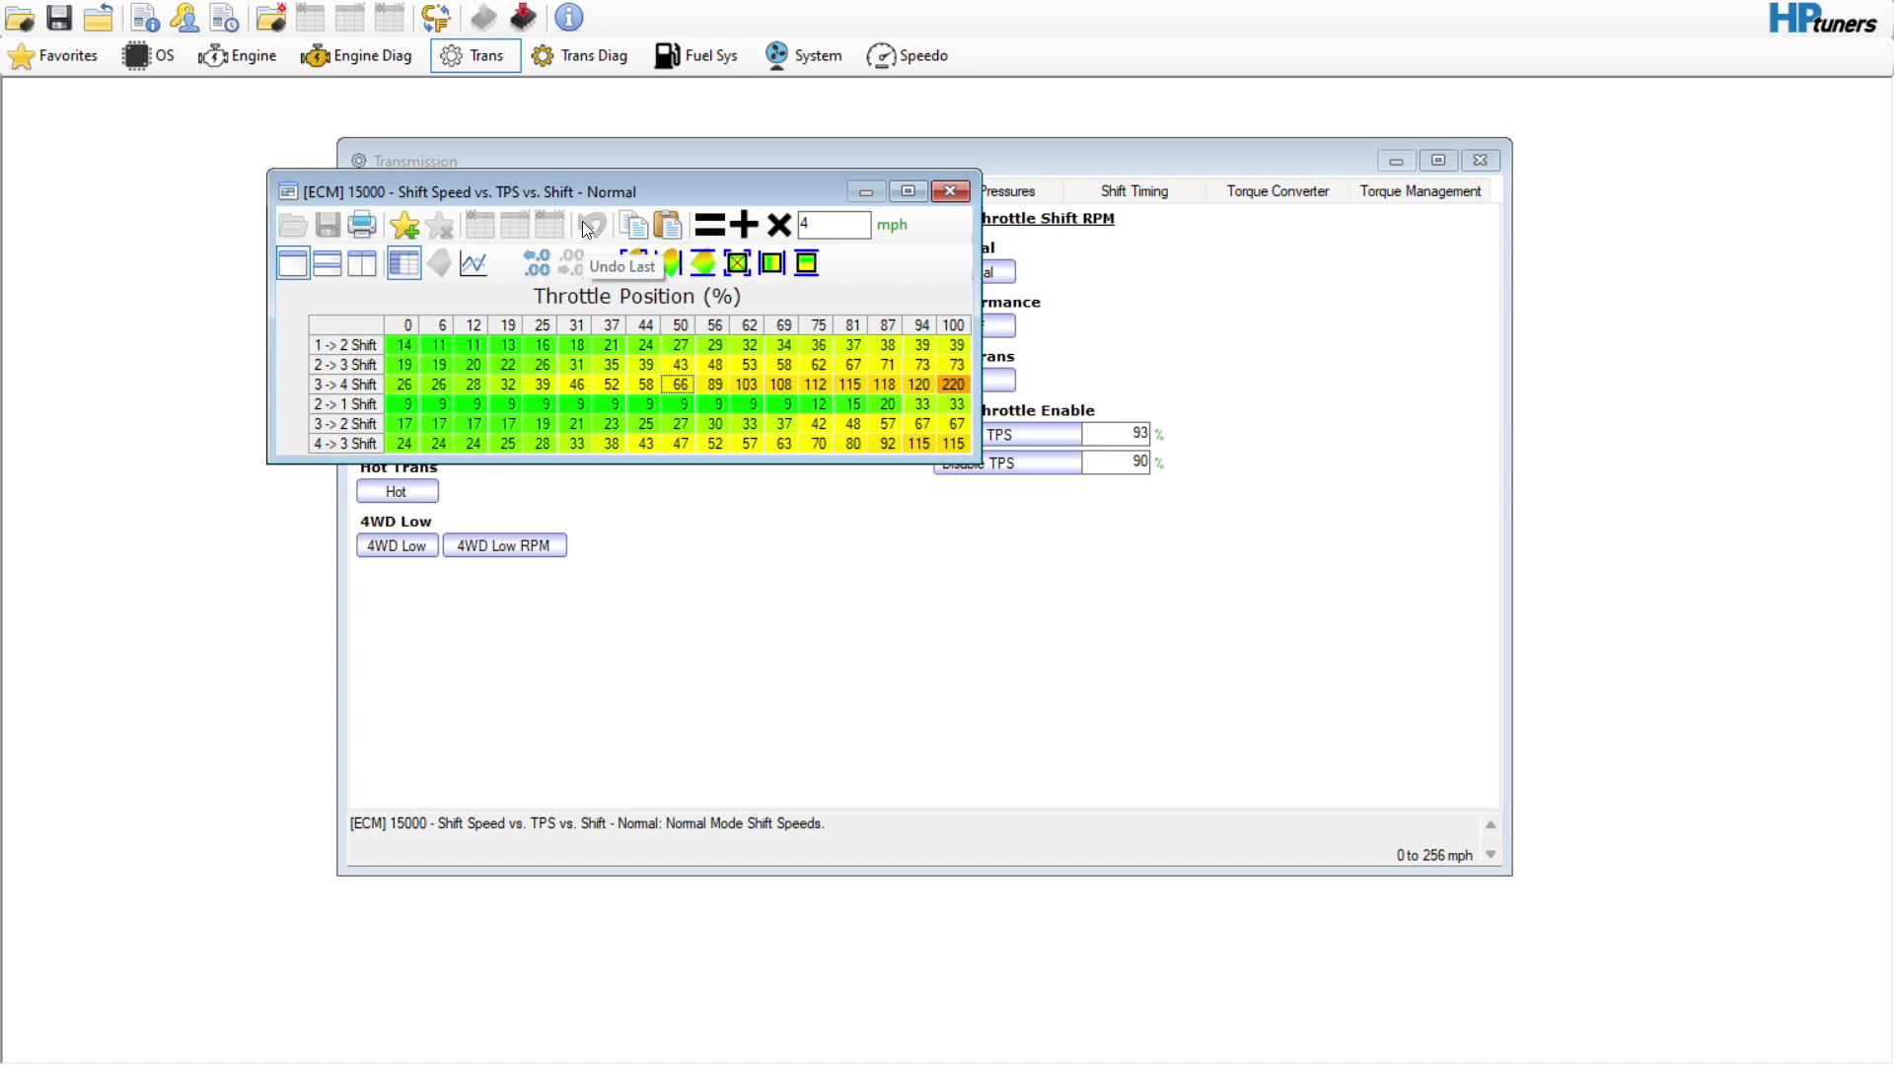
{"action": "left_click", "coordinate": [581, 366]}
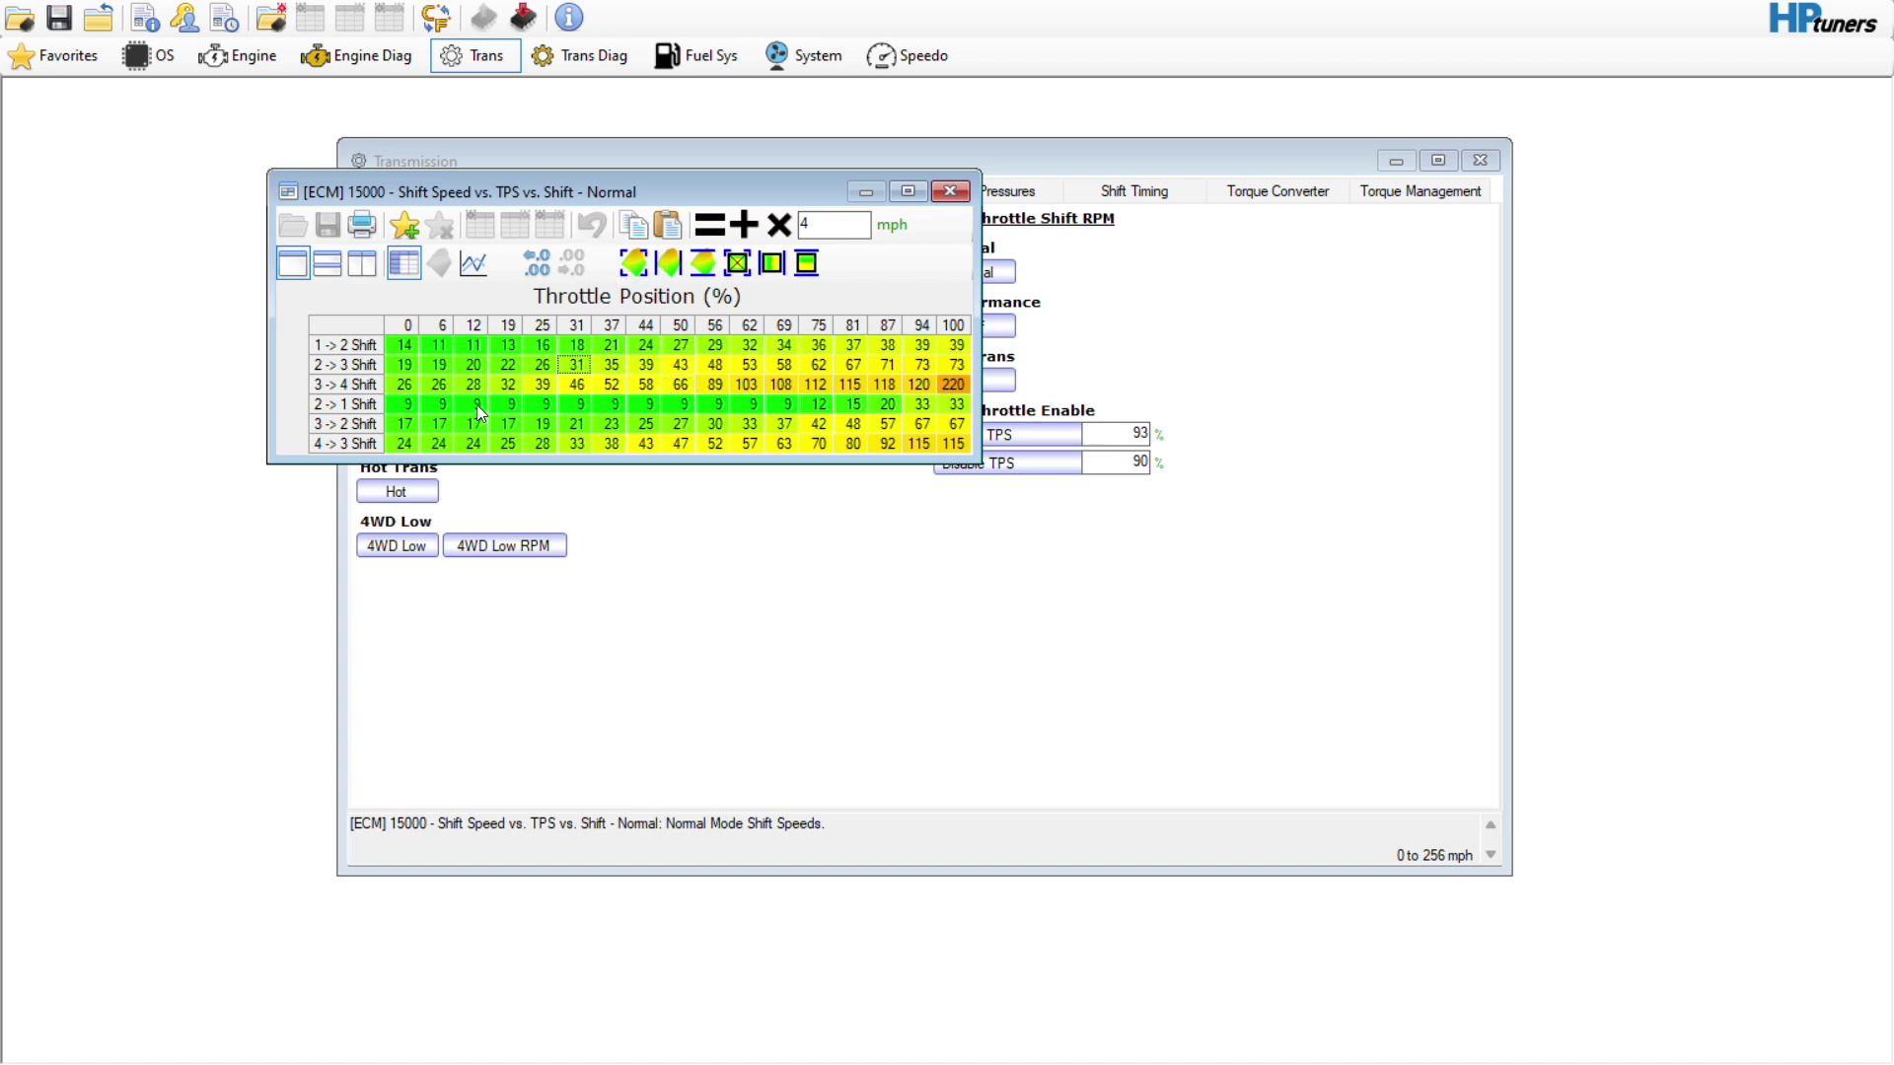
{"action": "left_click_drag", "start_coordinate": [477, 405], "coordinate": [870, 536]}
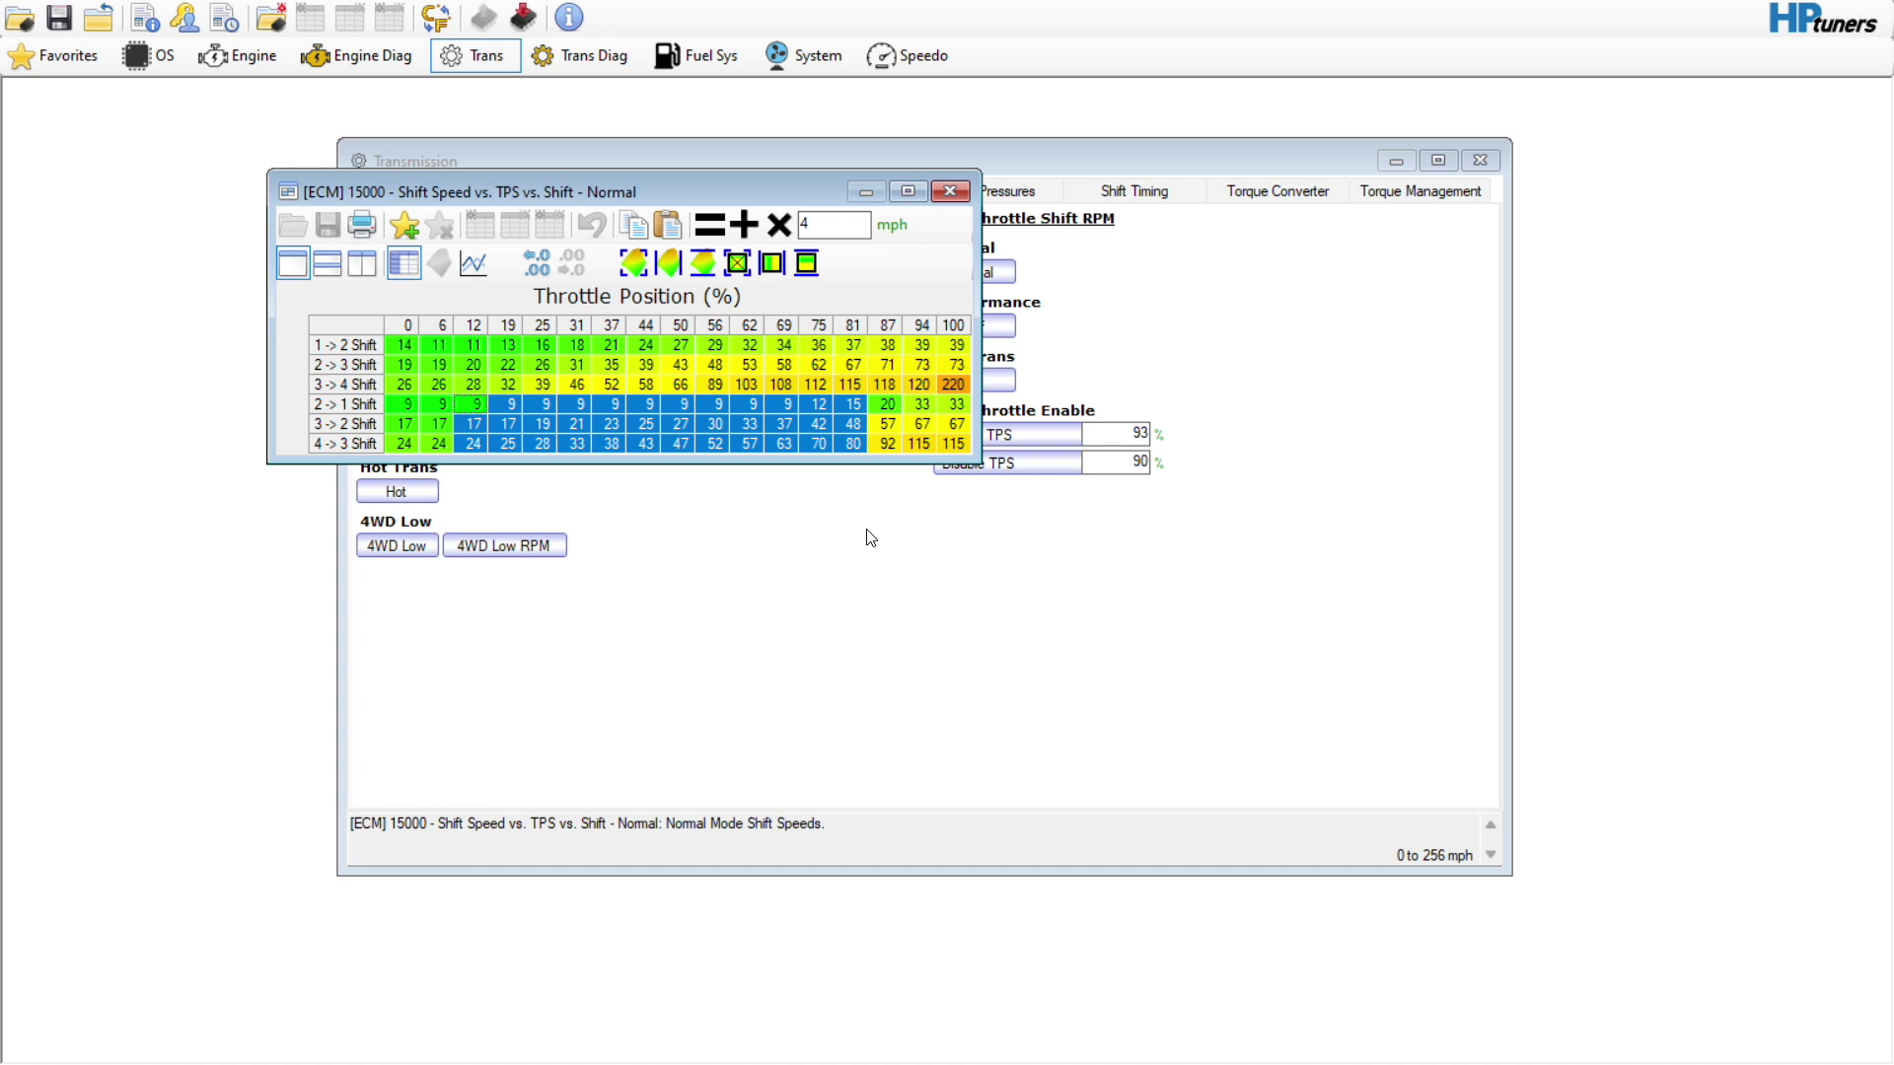
{"action": "left_click", "coordinate": [851, 226]}
{"action": "type", "text": "2"}
{"action": "left_click", "coordinate": [745, 225]}
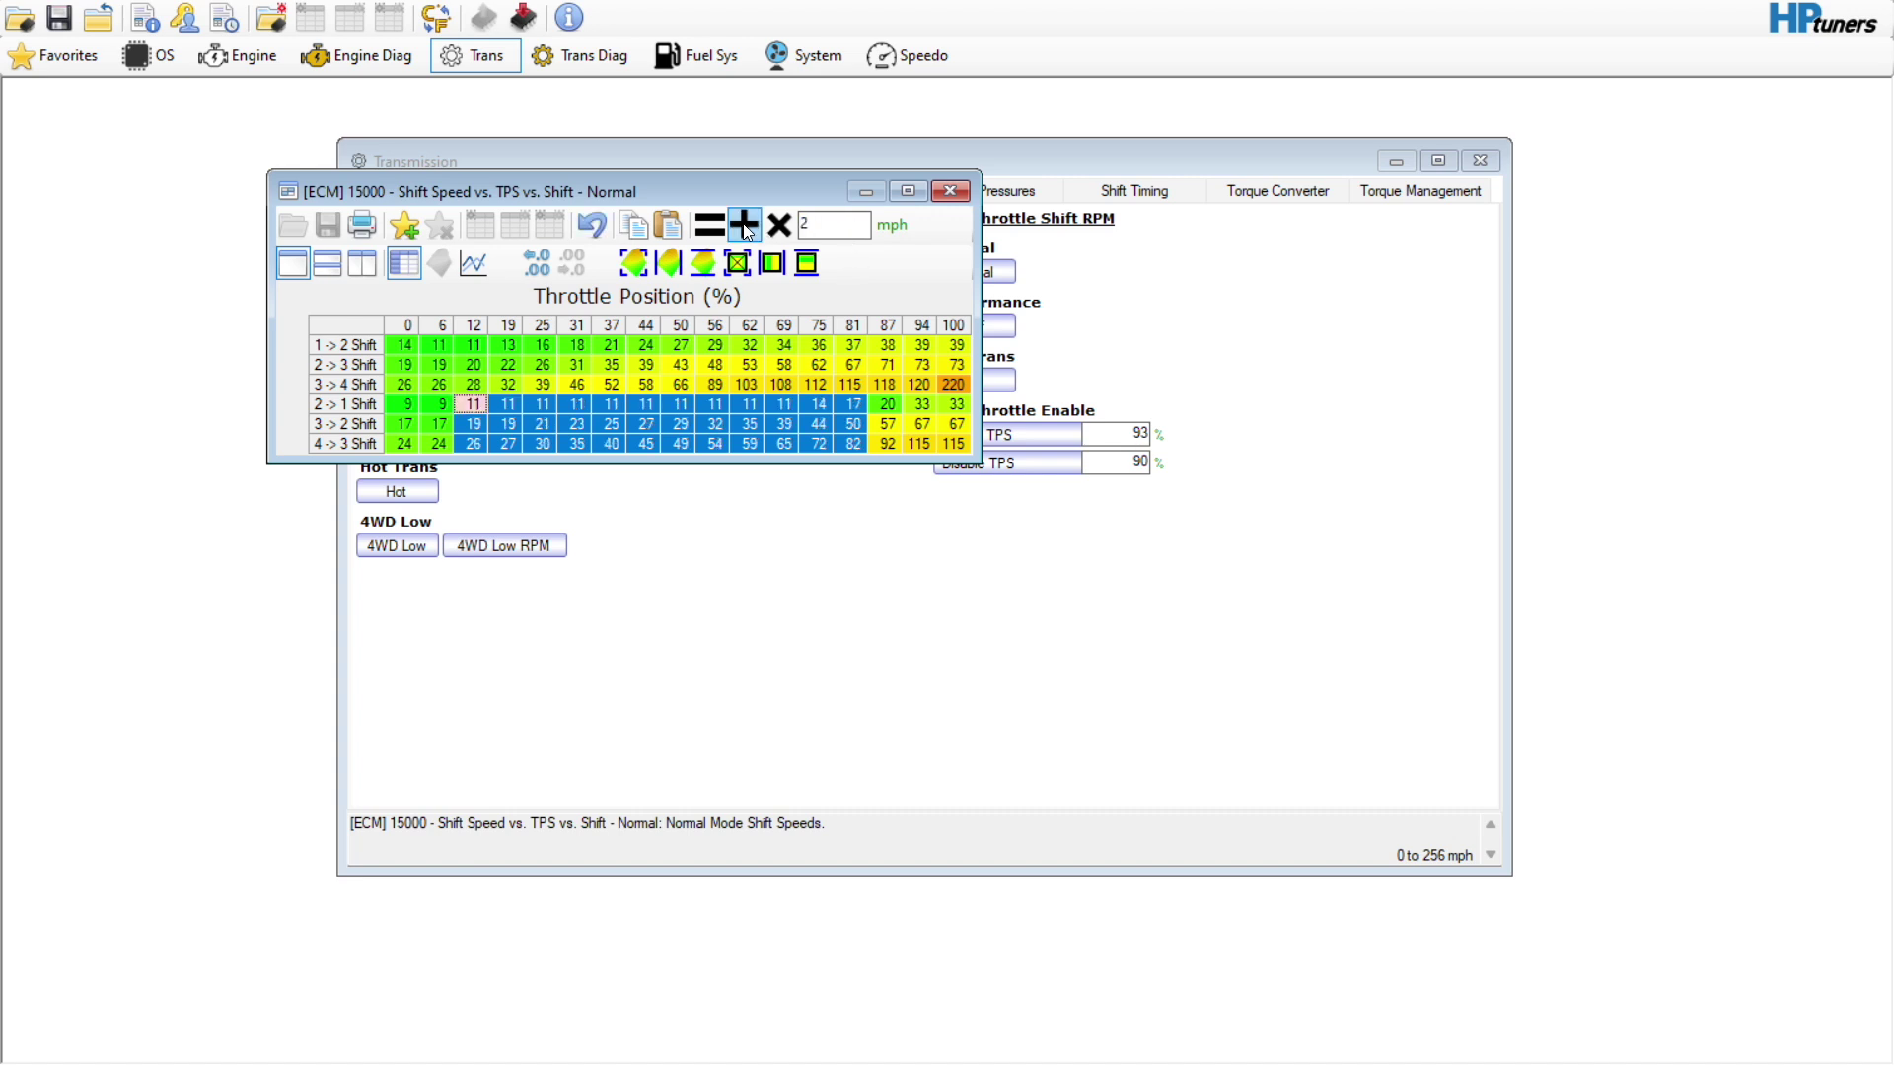
{"action": "left_click", "coordinate": [688, 367]}
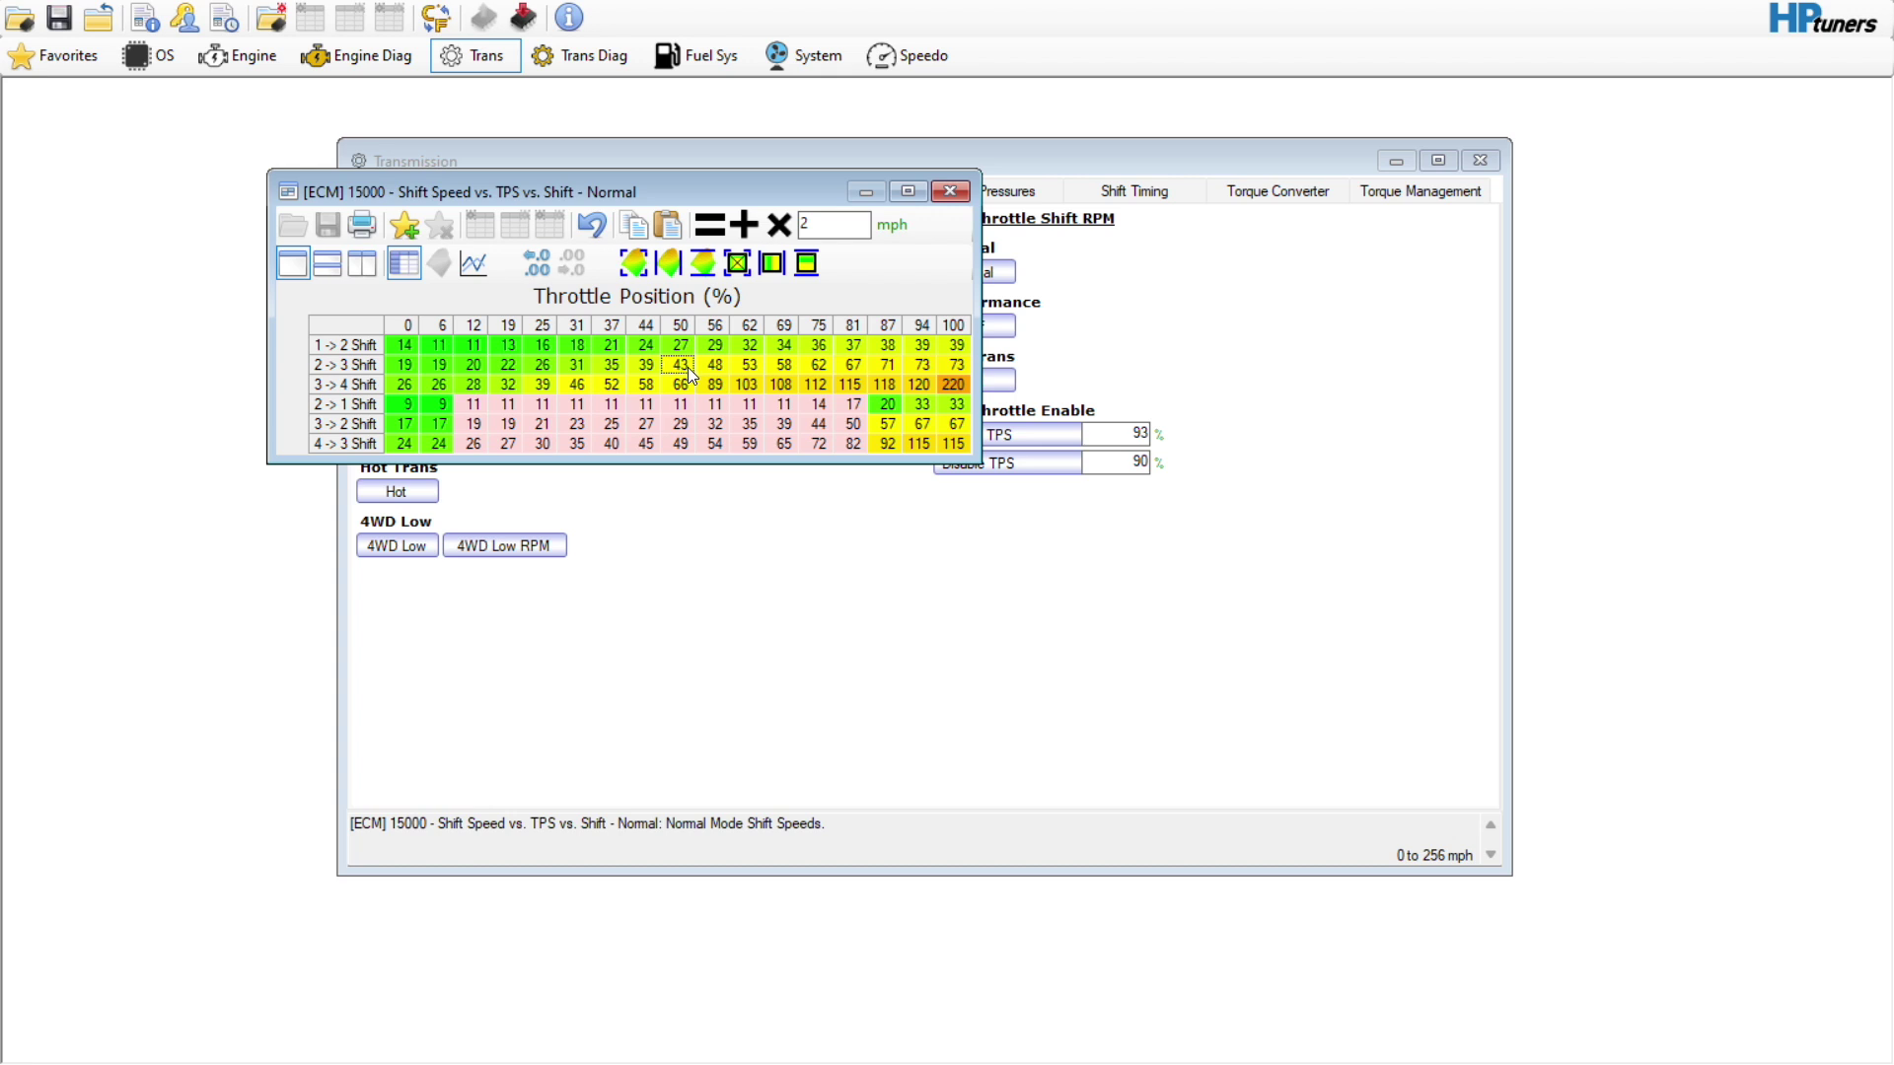
{"action": "left_click", "coordinate": [852, 425]}
{"action": "left_click", "coordinate": [888, 424]}
{"action": "type", "text": "58"}
{"action": "left_click", "coordinate": [853, 447]}
{"action": "left_click", "coordinate": [887, 444]}
{"action": "type", "text": "97"}
{"action": "left_click", "coordinate": [785, 365]}
{"action": "left_click", "coordinate": [592, 232]}
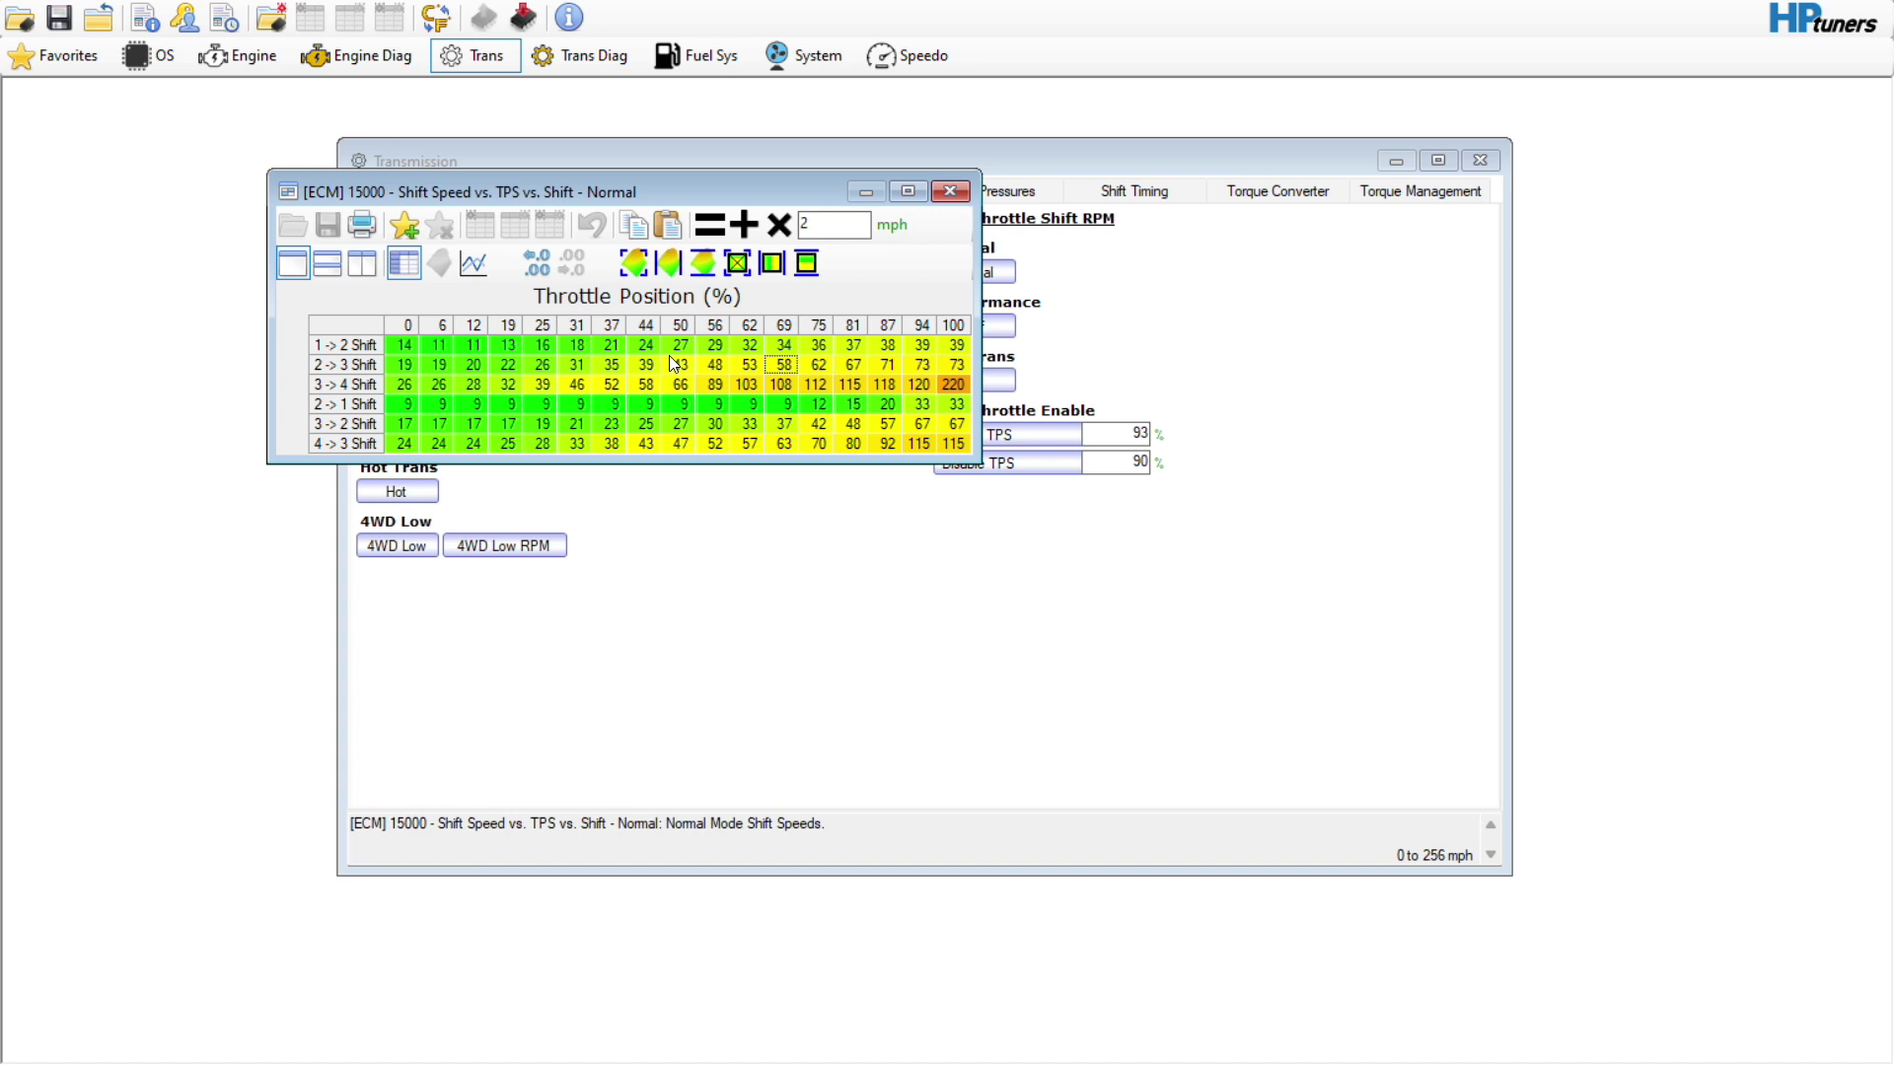
{"action": "left_click_drag", "start_coordinate": [577, 344], "coordinate": [845, 351]}
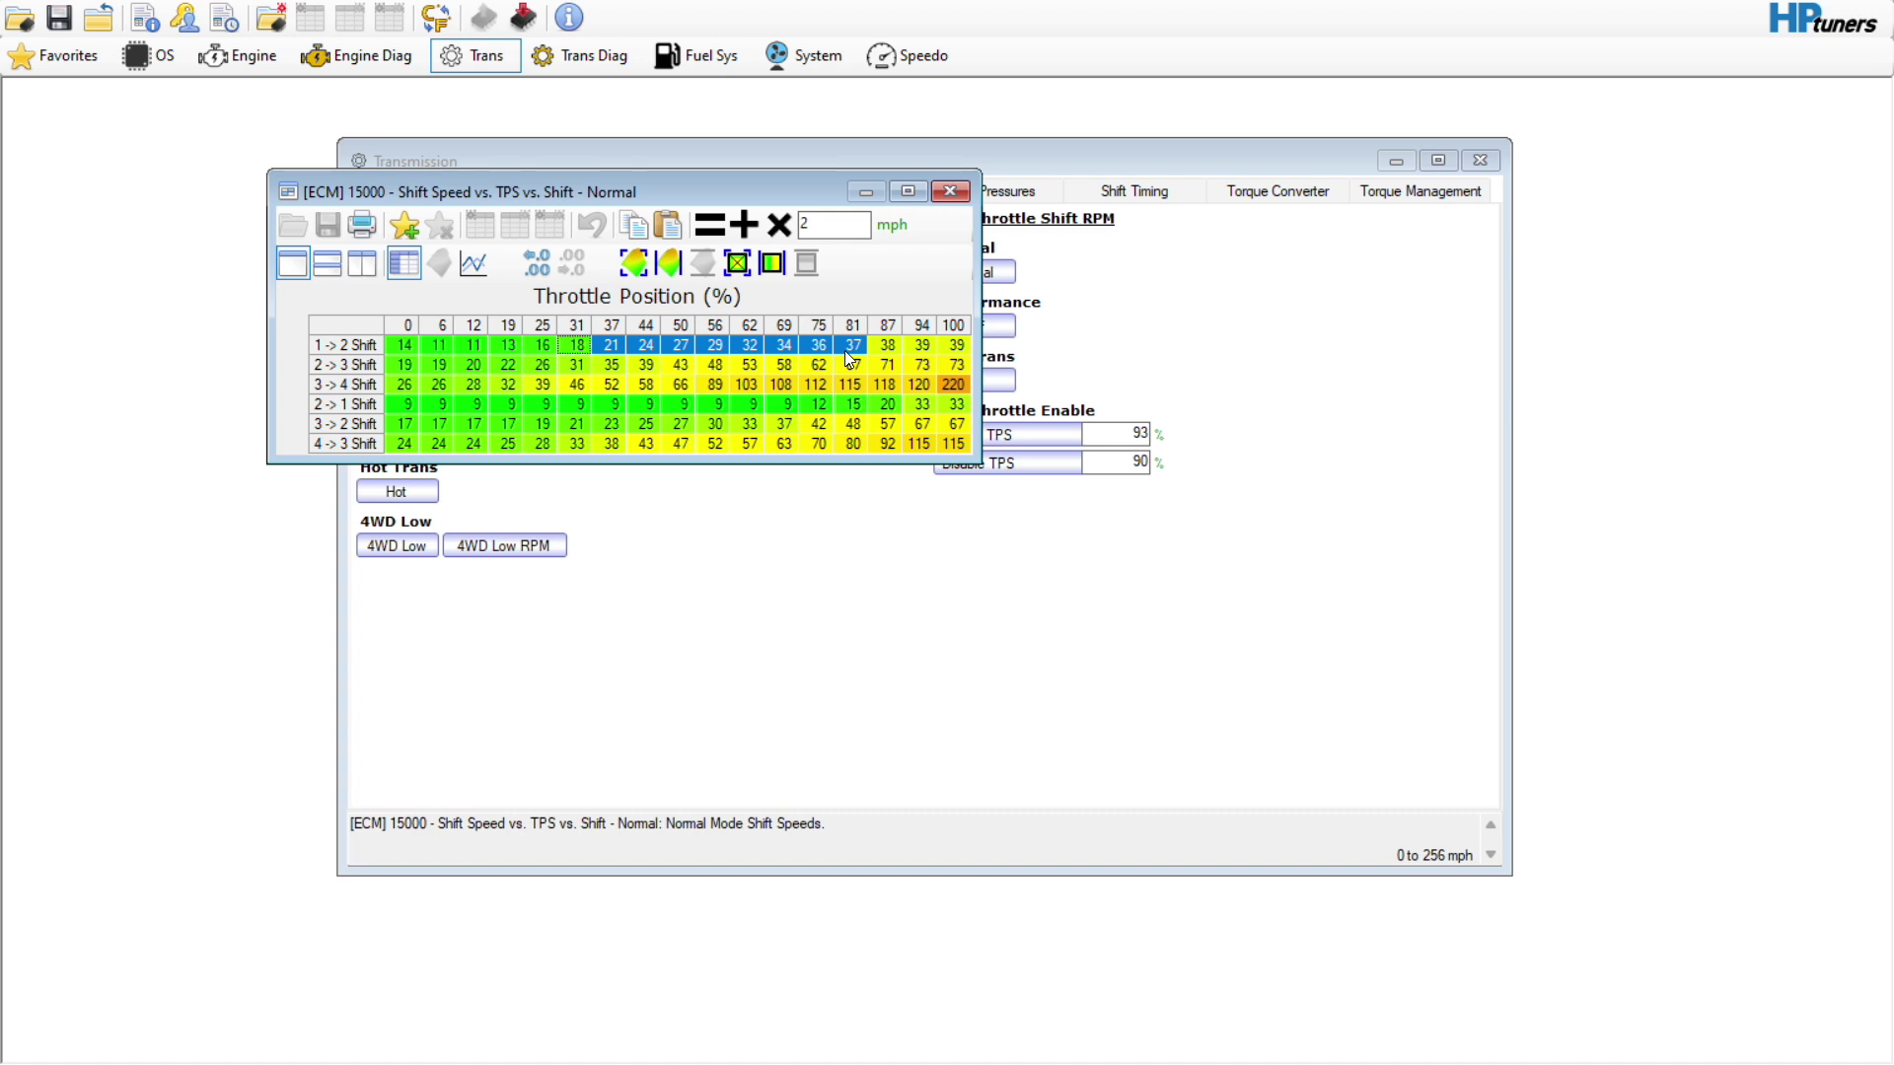
{"action": "left_click", "coordinate": [818, 364]}
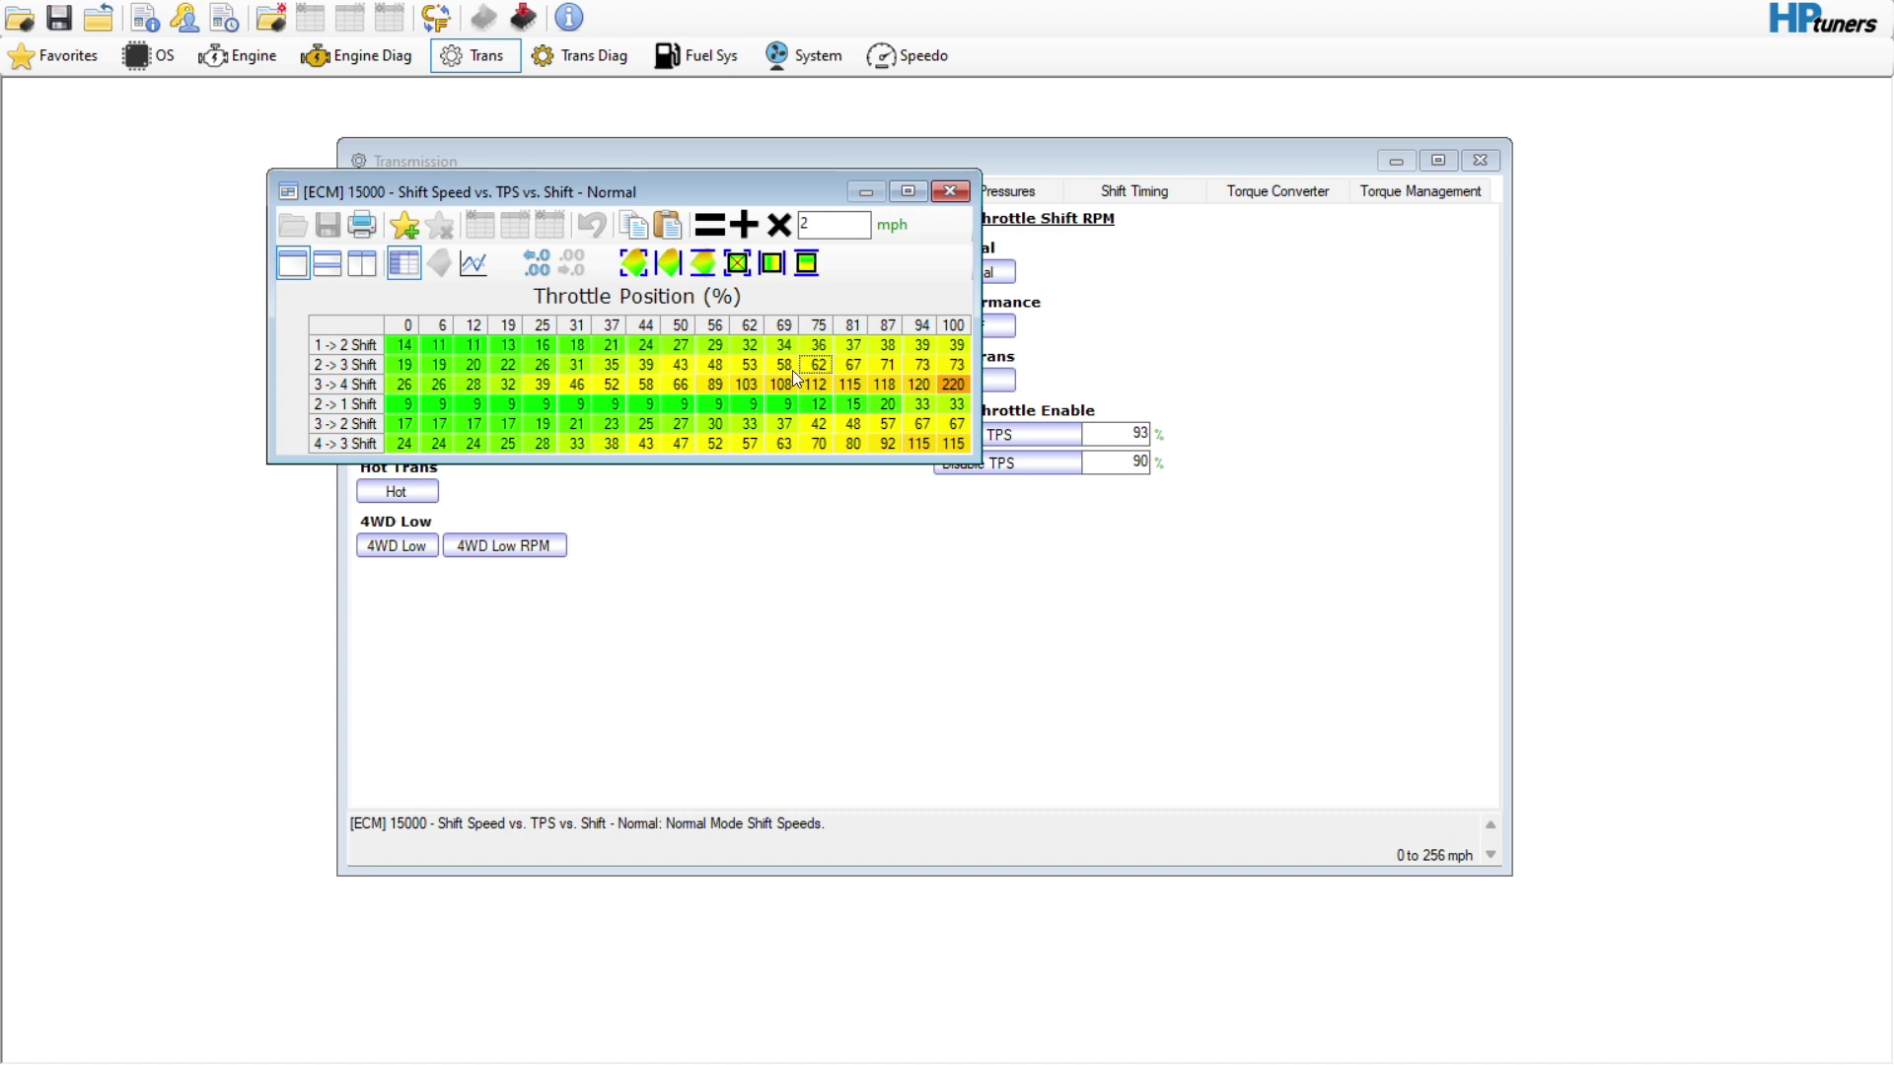